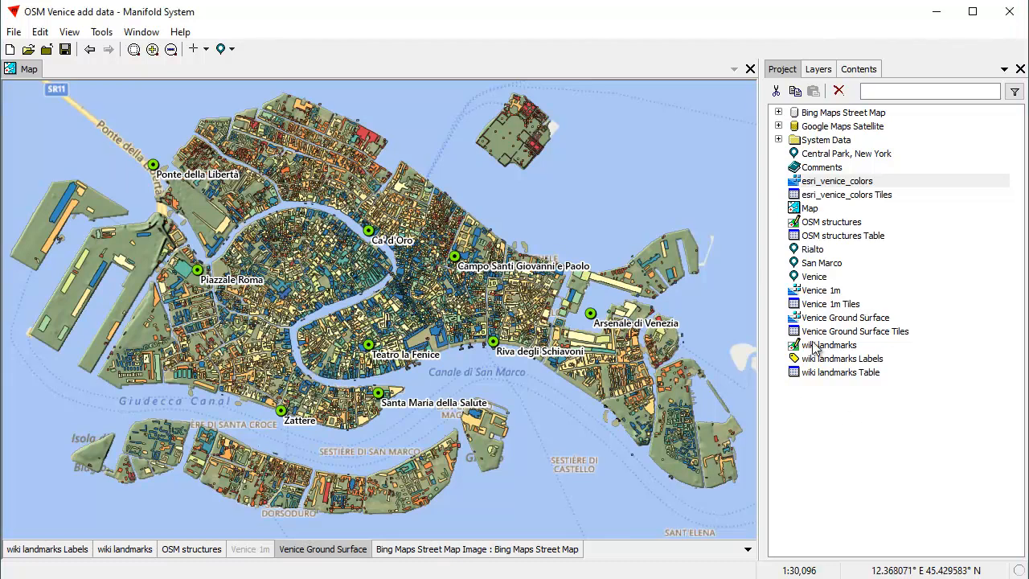
# Step: Undock the map window and remove the OSM structures layer from the map
pyautogui.rightClick(201, 549)
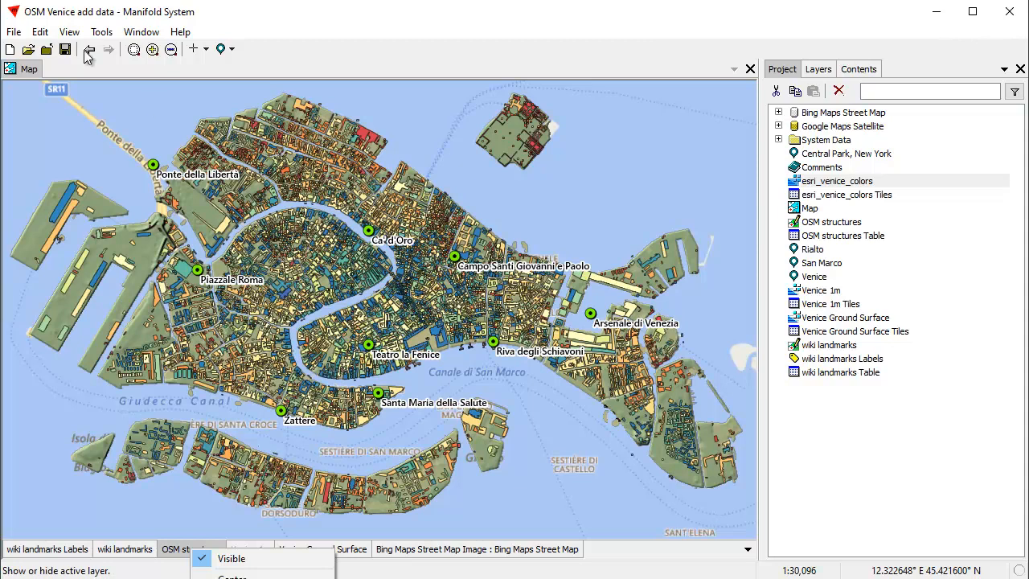
pyautogui.doubleClick(29, 70)
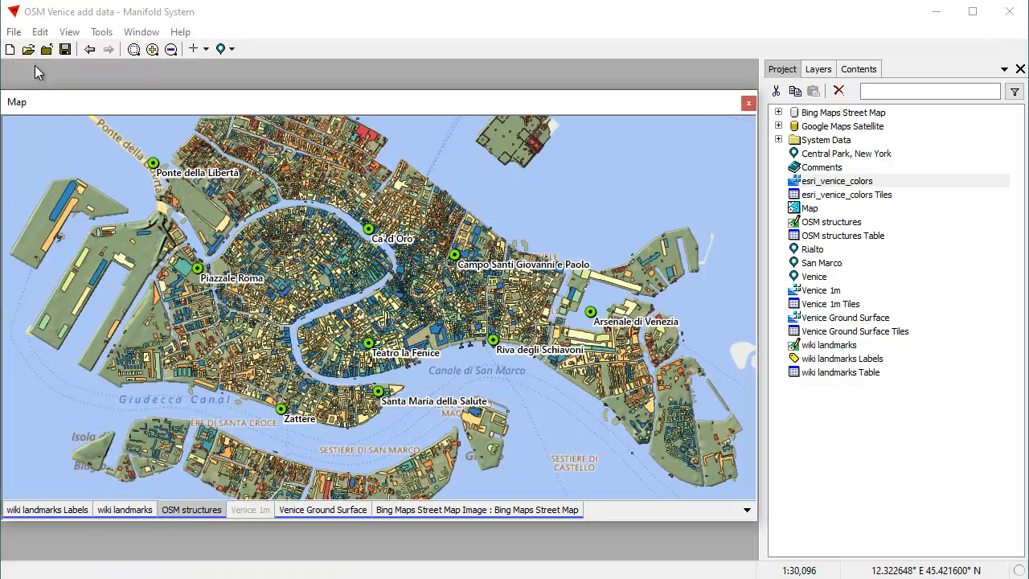
pyautogui.moveTo(534, 98); pyautogui.dragTo(570, 23)
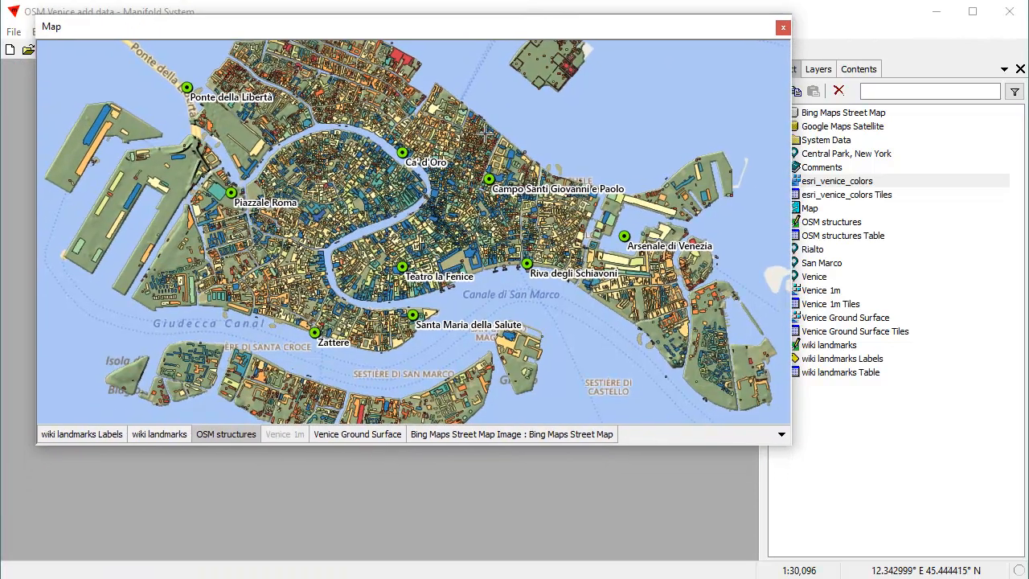
pyautogui.rightClick(230, 438)
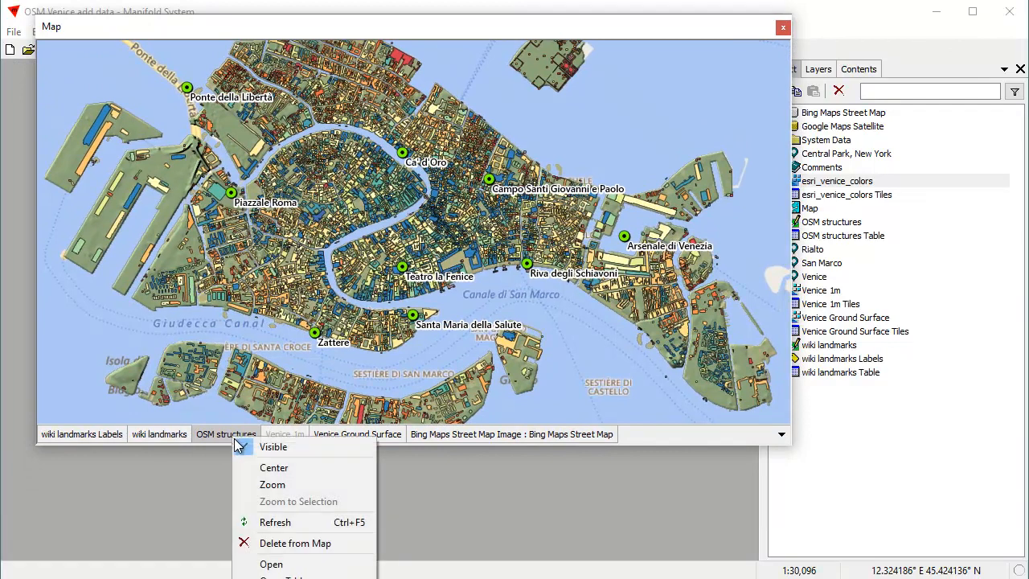
pyautogui.click(295, 544)
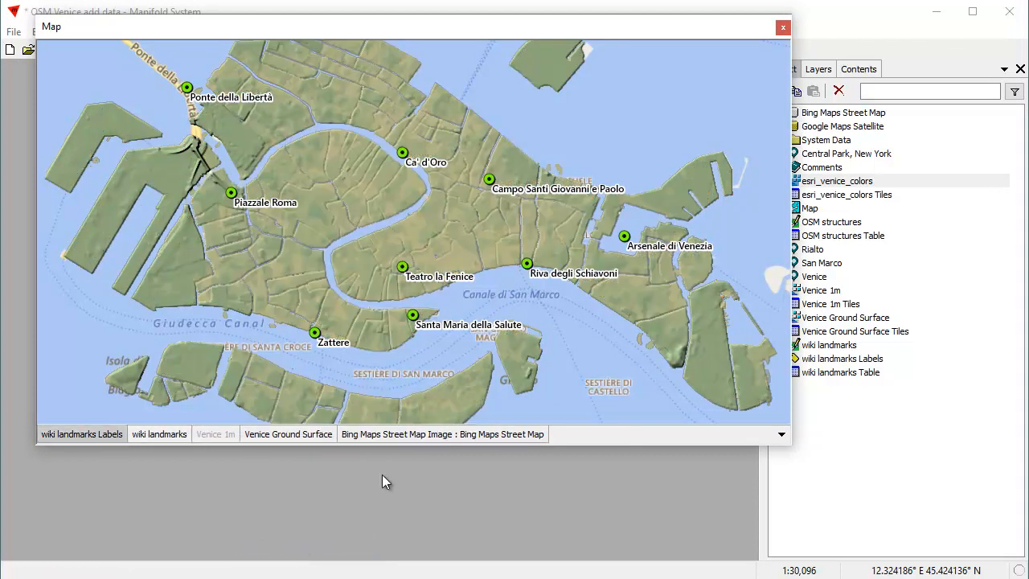
# Step: Remove the wiki landmarks and wiki landmarks Labels layers from the map
pyautogui.rightClick(158, 436)
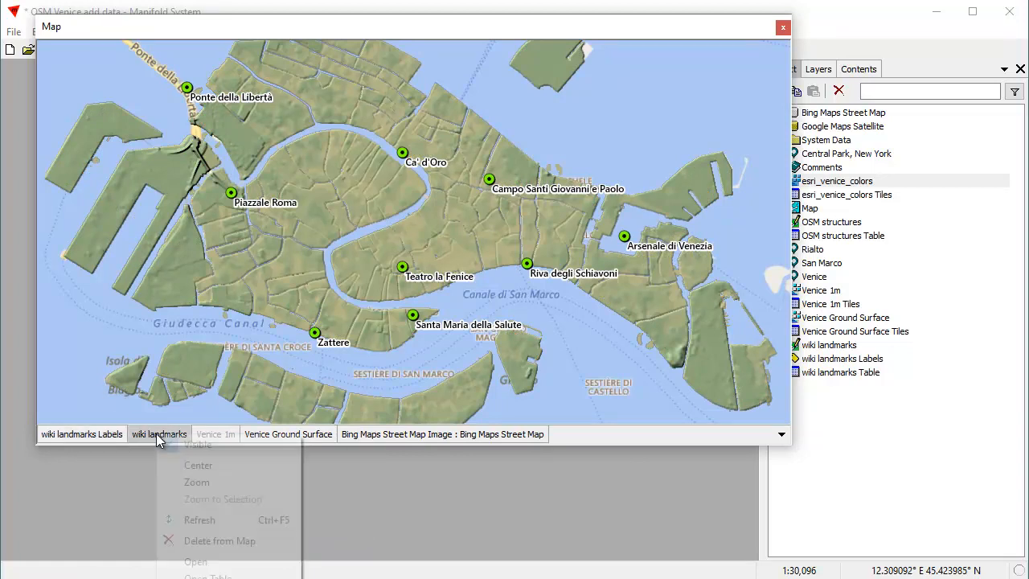
pyautogui.click(201, 541)
pyautogui.rightClick(94, 436)
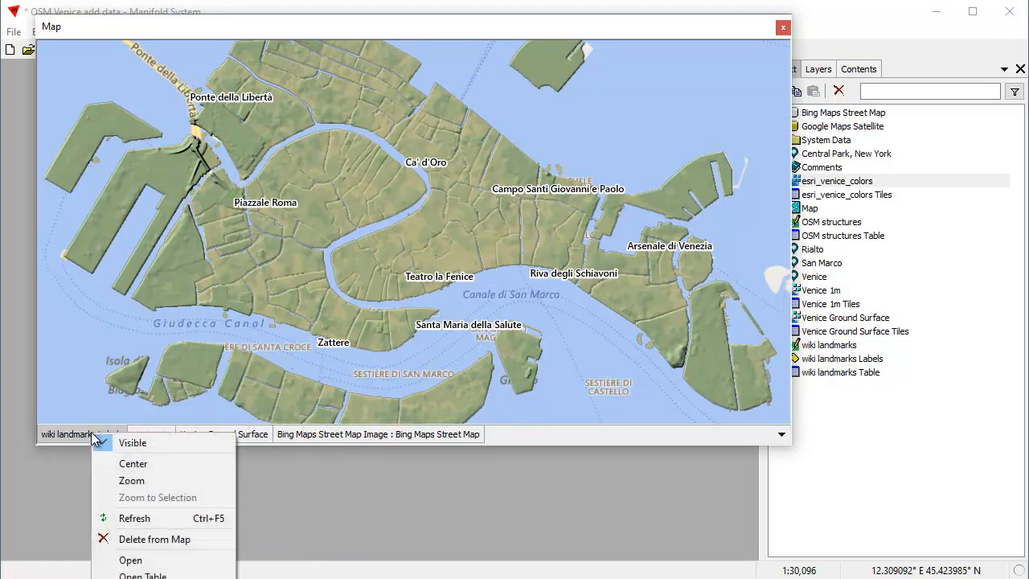
pyautogui.click(132, 539)
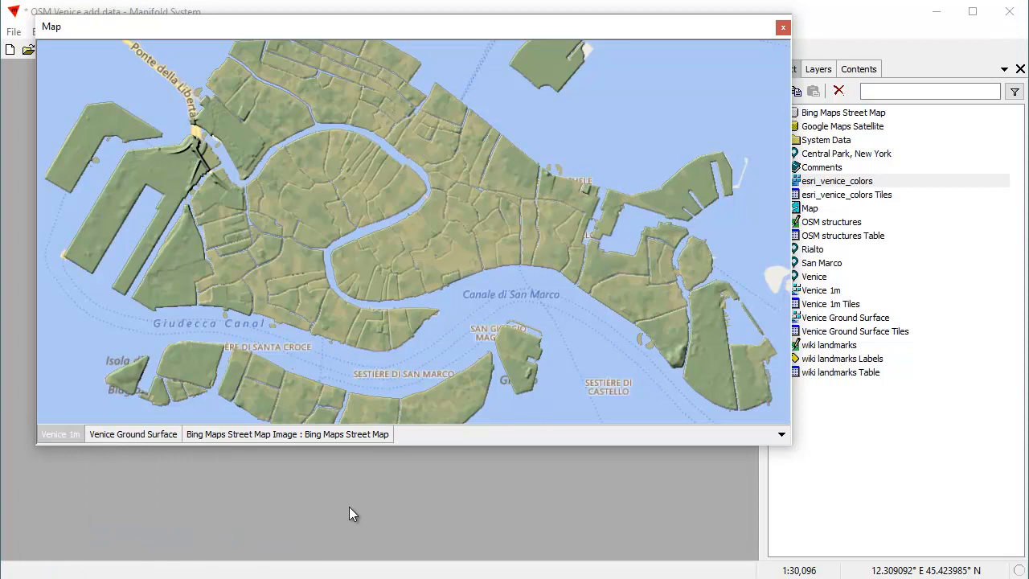
# Step: Remove the Venice Ground Surface and Venice 1m layers from the map, and dock the map window again
pyautogui.rightClick(127, 434)
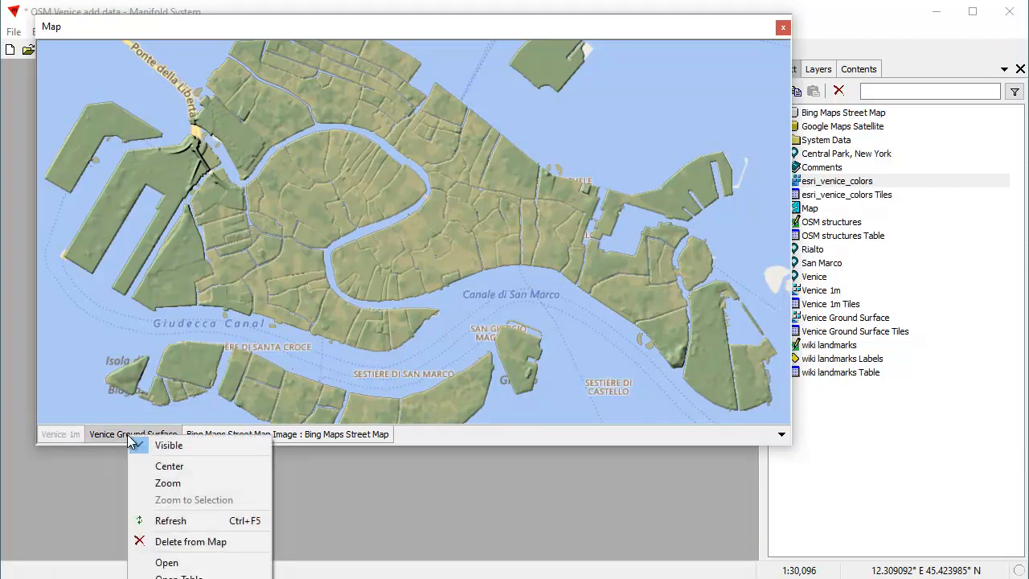
pyautogui.click(175, 543)
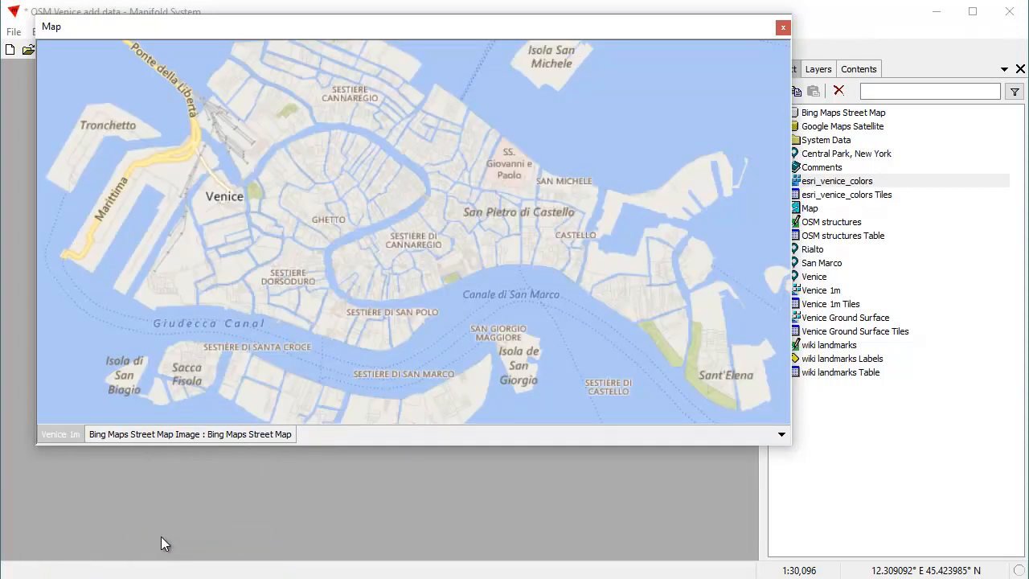
pyautogui.keyDown('shift'); pyautogui.click(51, 439); pyautogui.keyUp('shift')
pyautogui.rightClick(58, 436)
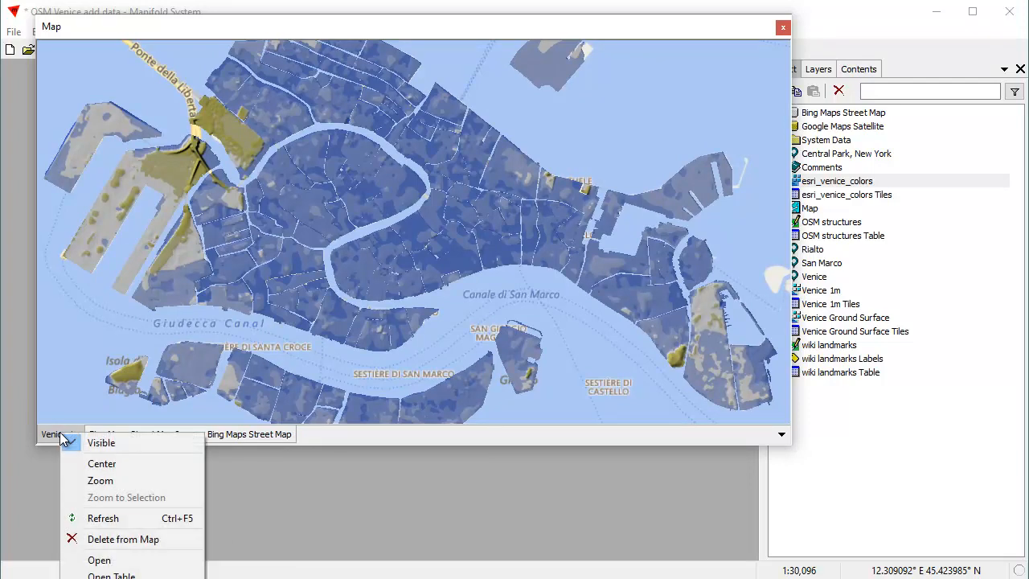
pyautogui.click(103, 540)
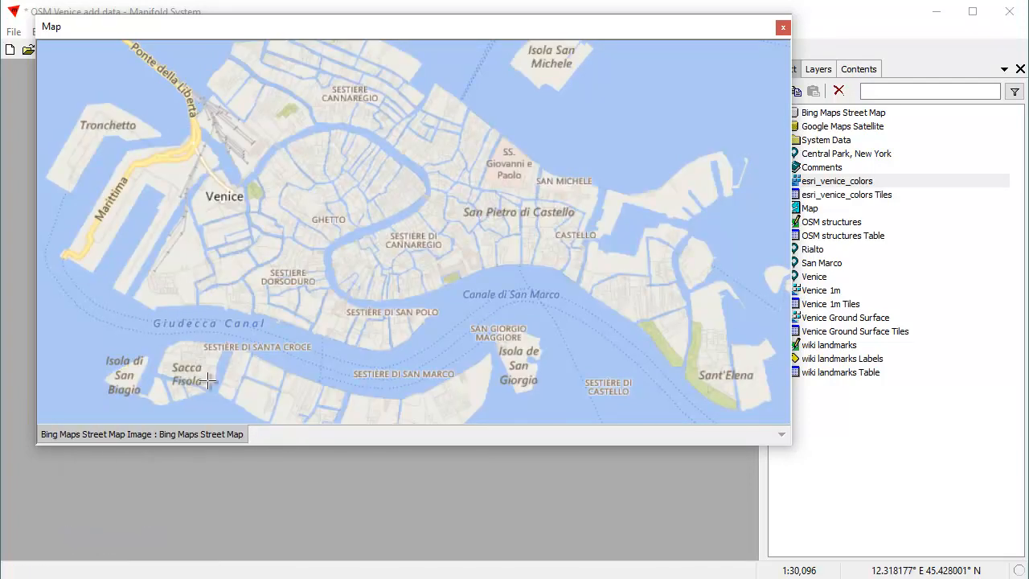
pyautogui.doubleClick(431, 32)
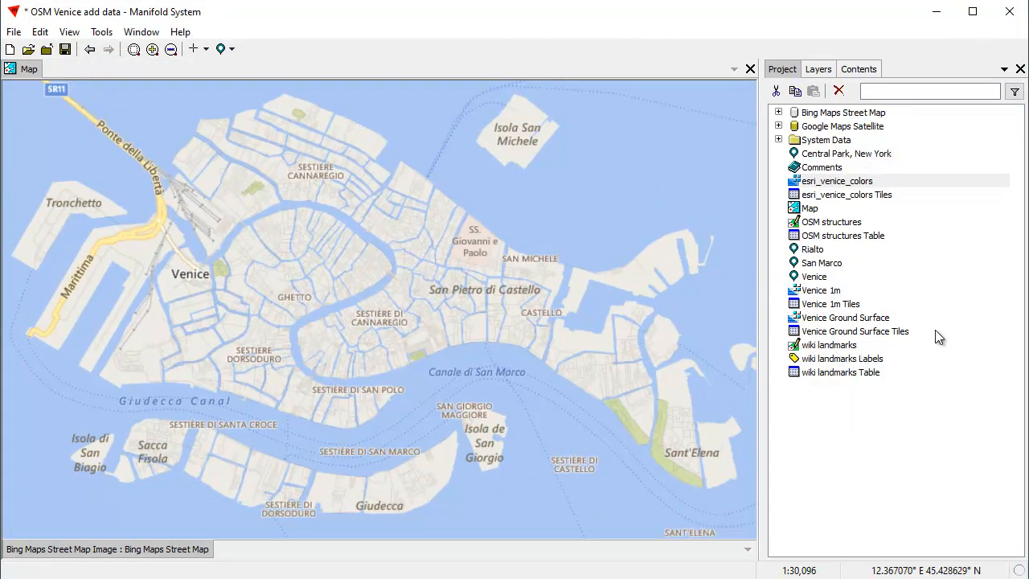
# Step: Delete the OSM structures drawing and the OSM structures Table from the project
pyautogui.click(840, 225)
pyautogui.keyDown('ctrl'); pyautogui.click(849, 239); pyautogui.keyUp('ctrl')
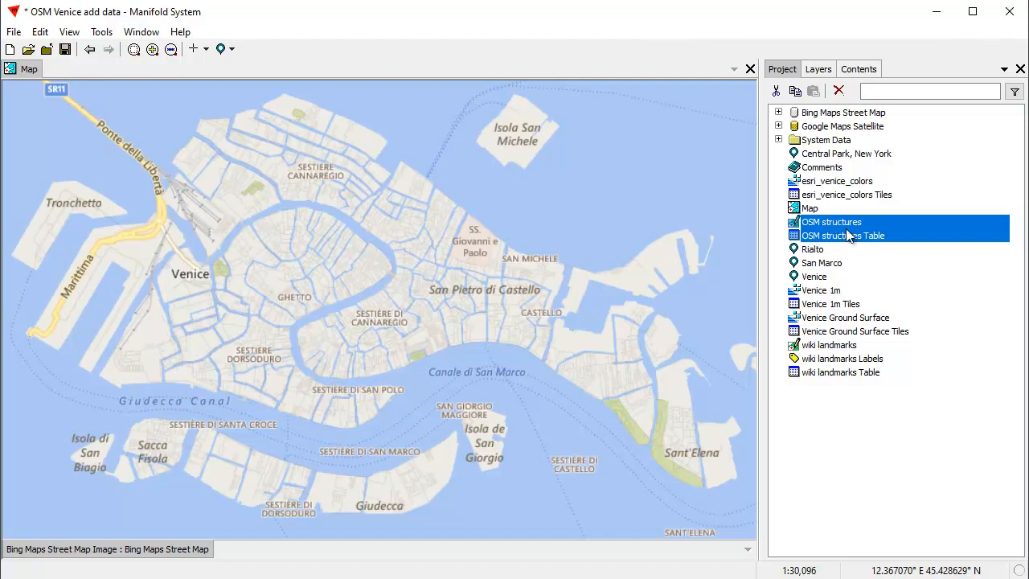
pyautogui.click(838, 91)
pyautogui.click(588, 333)
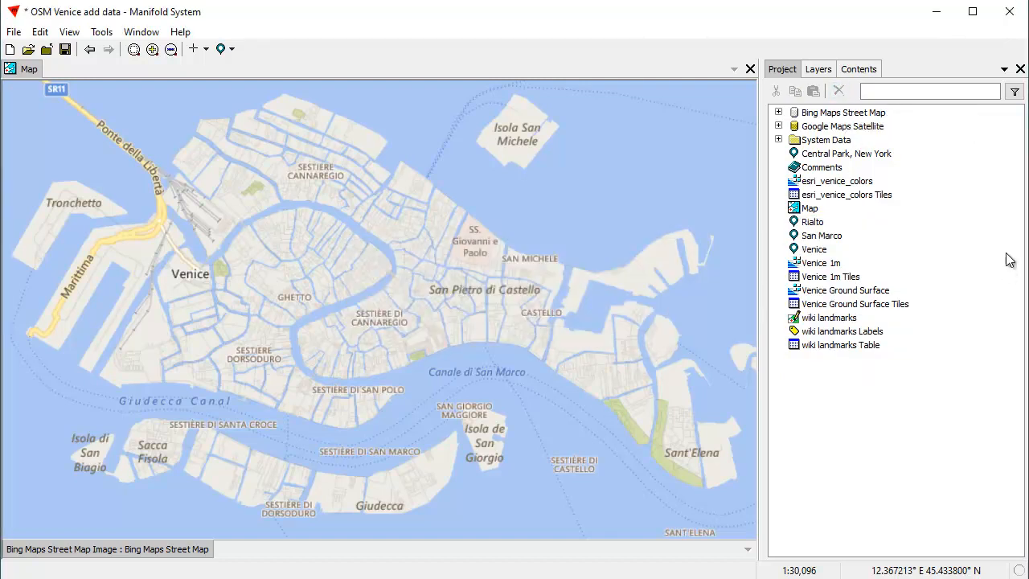
# Step: Delete the Venice 1m and Venice Ground Surface images together with their Tiles tables from the project
pyautogui.moveTo(828, 264); pyautogui.dragTo(855, 306)
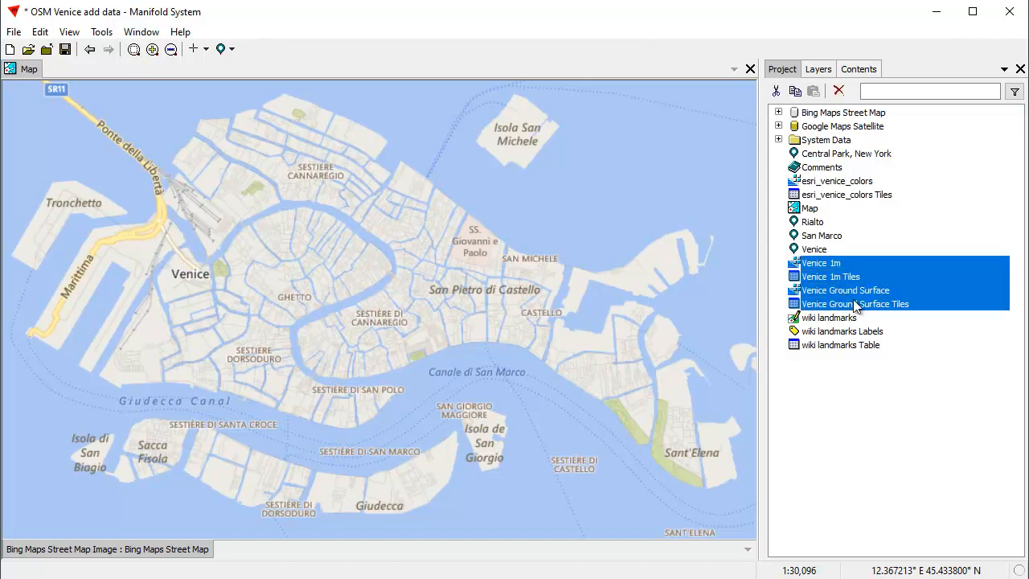
pyautogui.click(840, 93)
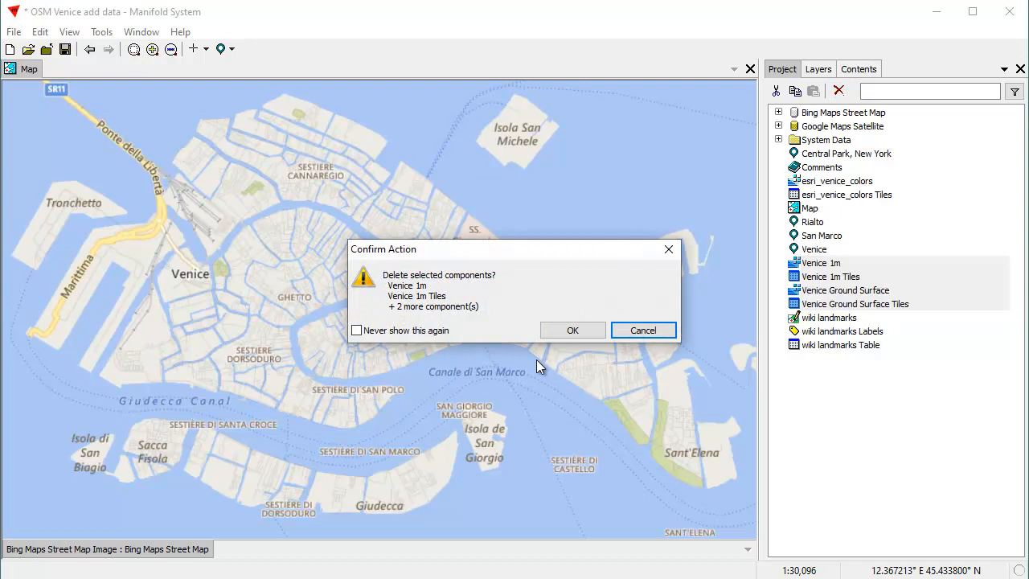
pyautogui.click(571, 330)
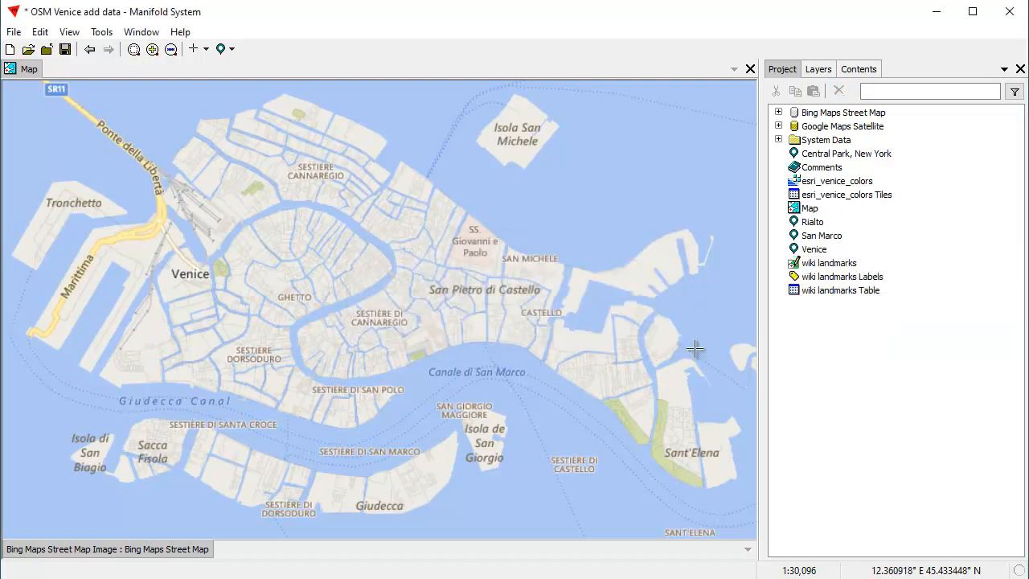
# Step: Rename the wiki landmarks drawing to old wiki landmarks, renaming its related table and labels with the same prefix
pyautogui.rightClick(814, 264)
pyautogui.click(874, 327)
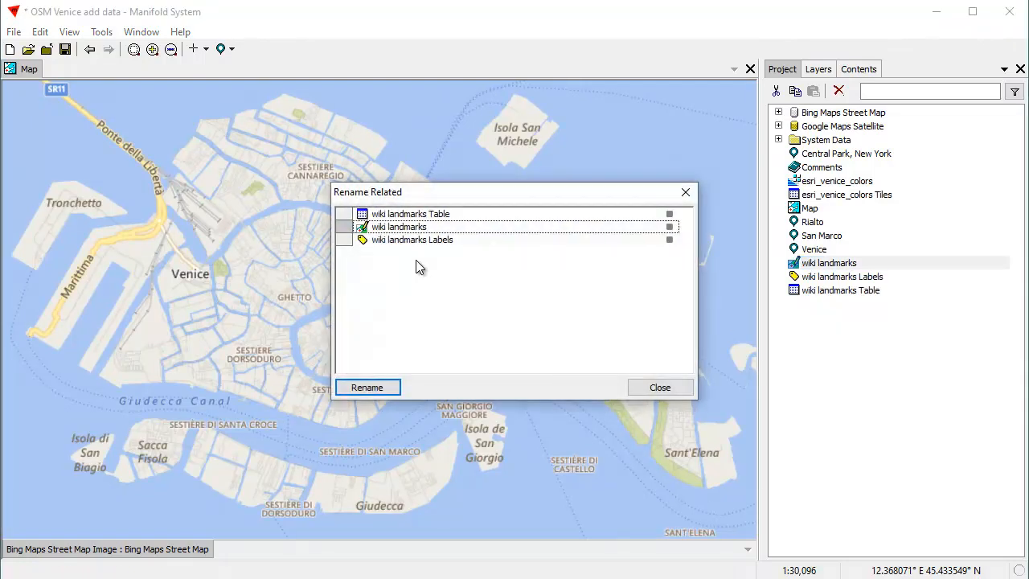
pyautogui.click(431, 230)
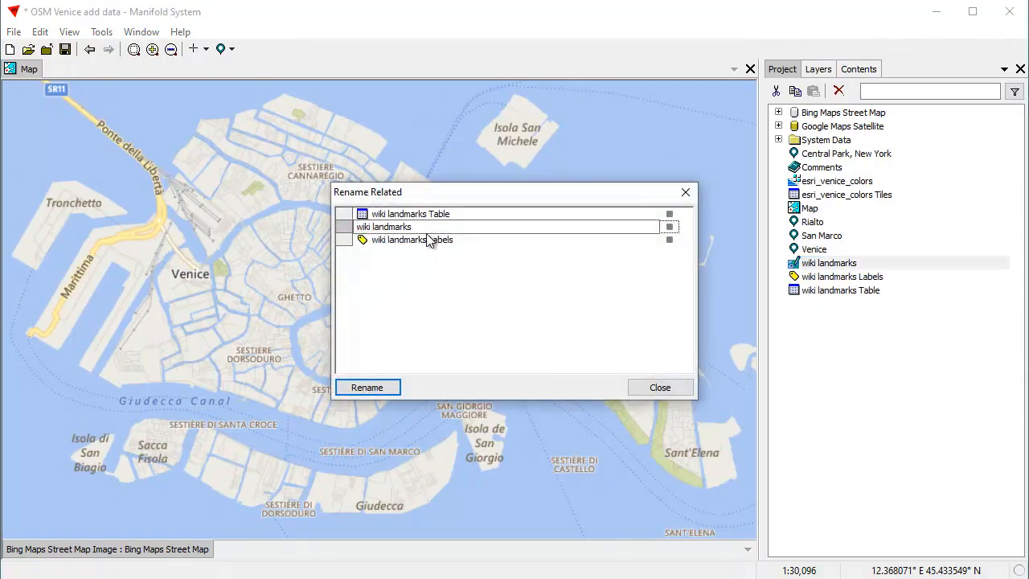
pyautogui.press('Home')
pyautogui.write('old')
pyautogui.press('Return')
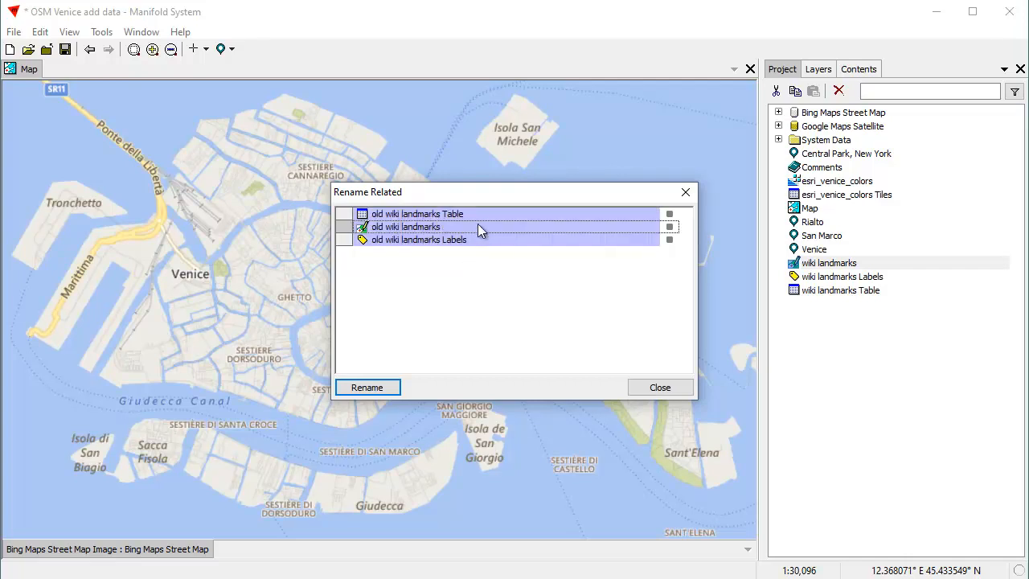
pyautogui.click(367, 386)
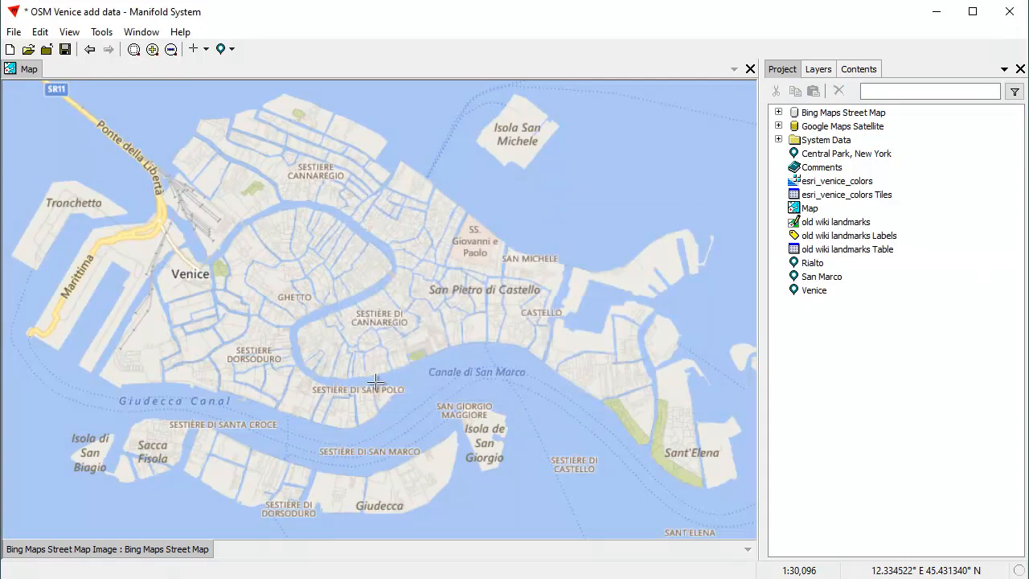
# Step: Undock the Project pane so that it floats over the map
pyautogui.rightClick(805, 365)
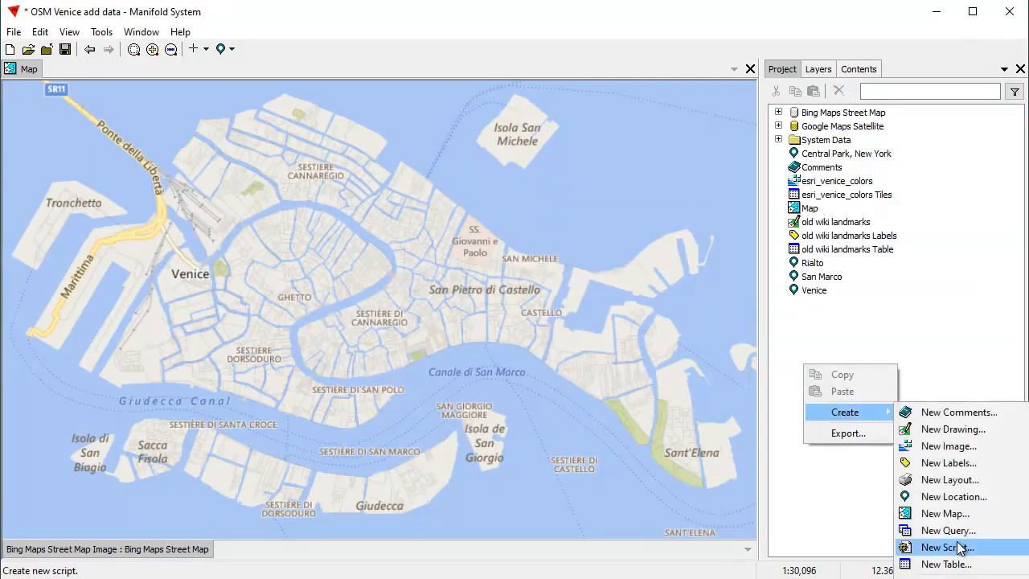
pyautogui.rightClick(932, 172)
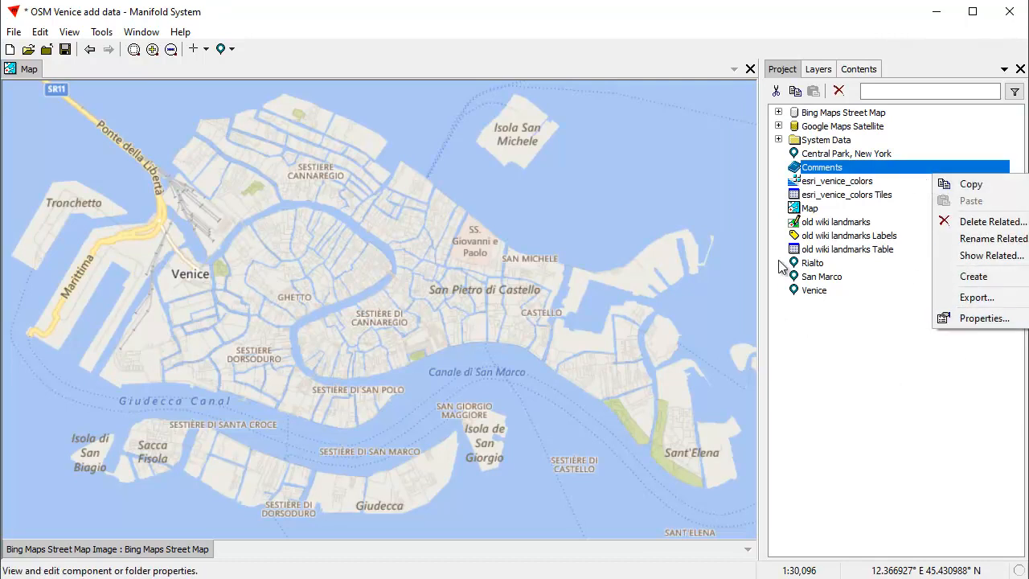
pyautogui.doubleClick(781, 69)
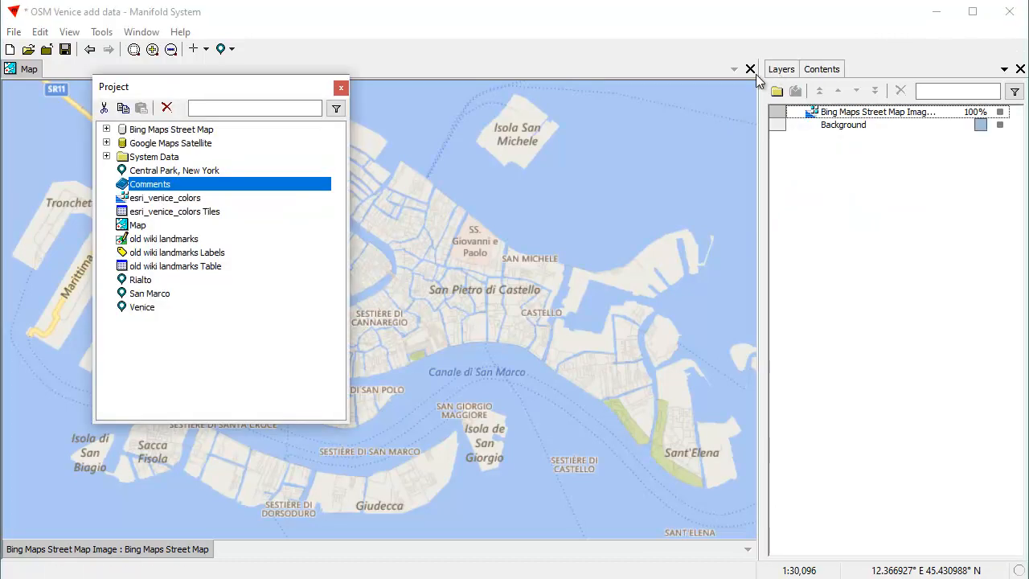
# Step: Create a new folder named Old in the project
pyautogui.rightClick(247, 134)
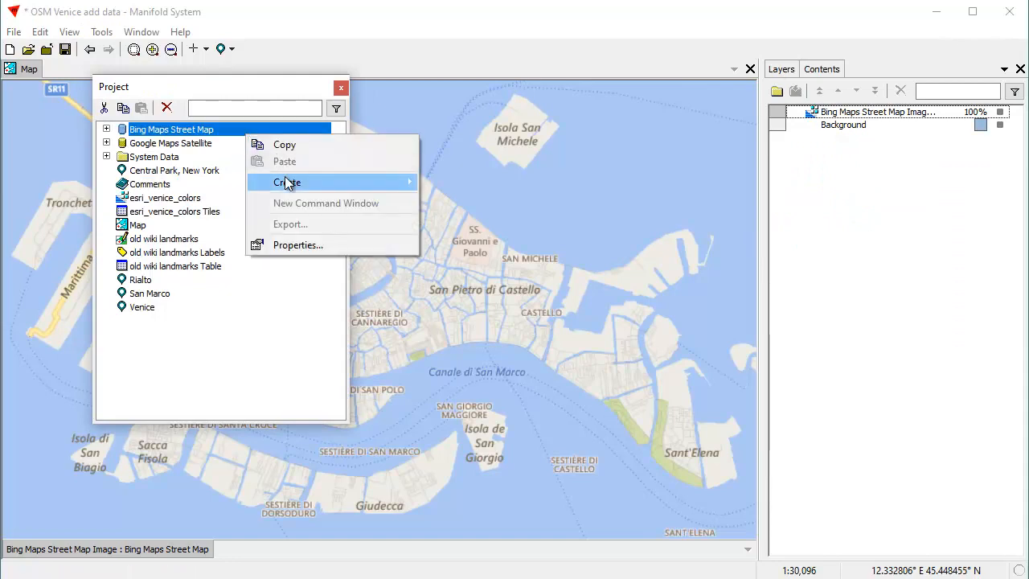
pyautogui.rightClick(236, 195)
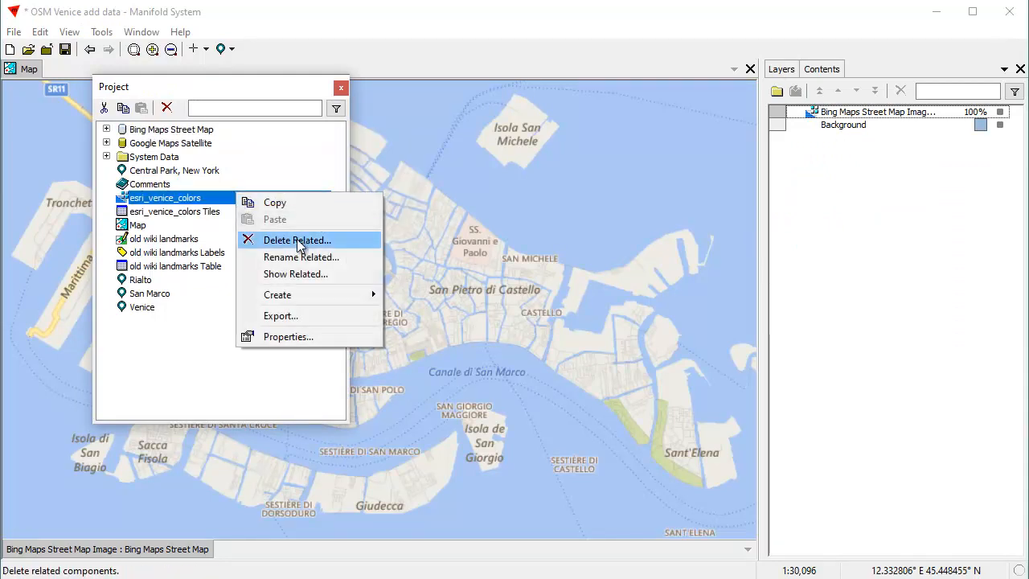
pyautogui.moveTo(313, 296)
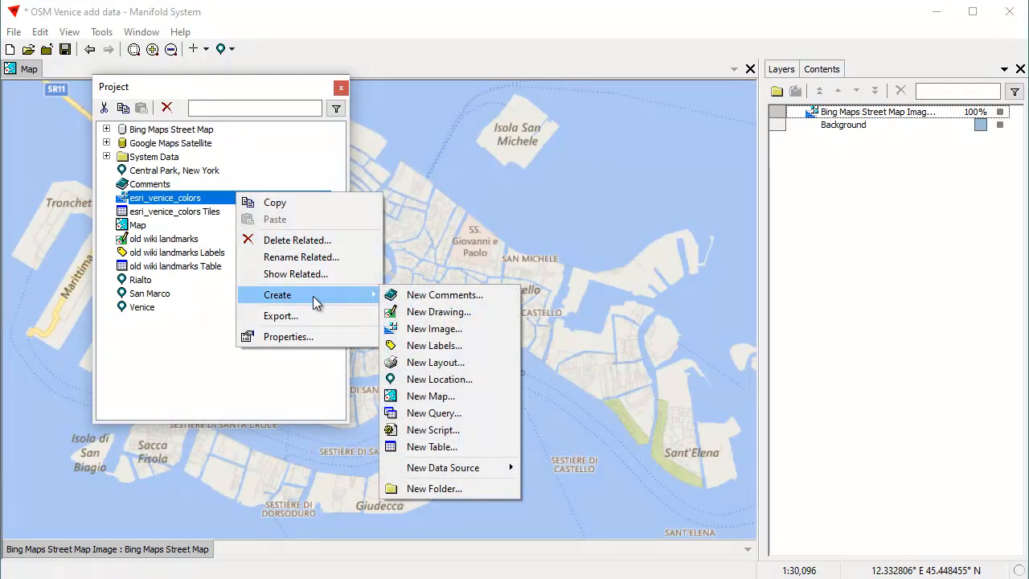
pyautogui.click(459, 485)
pyautogui.write('Old')
pyautogui.press('Return')
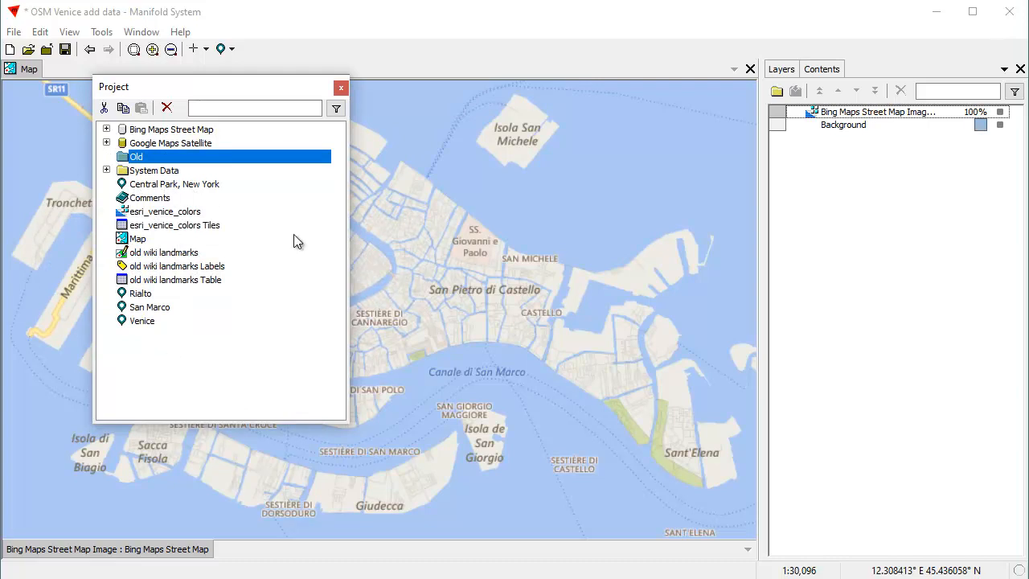
# Step: Create a new folder named Locations in the project
pyautogui.rightClick(239, 201)
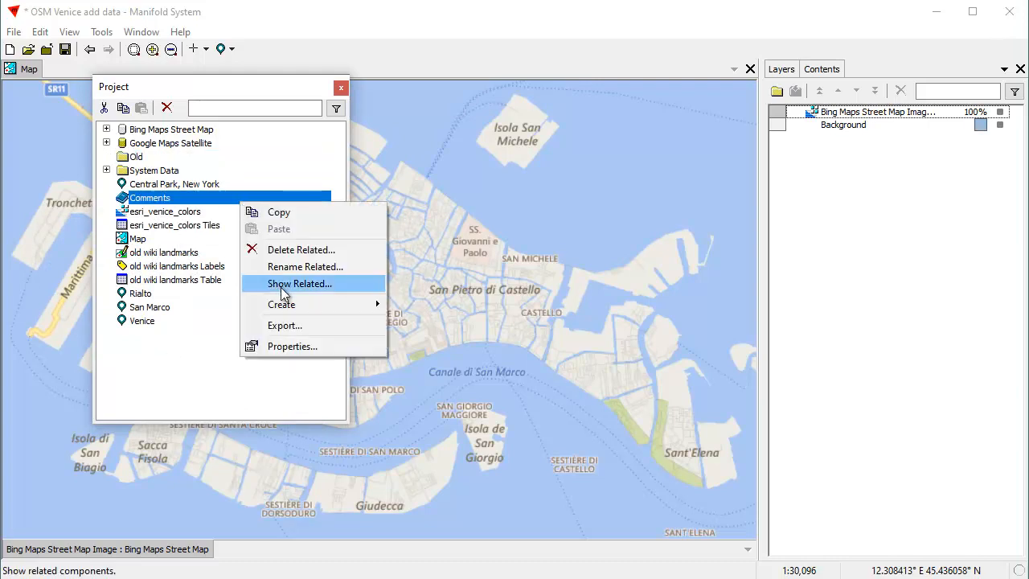
pyautogui.moveTo(290, 306)
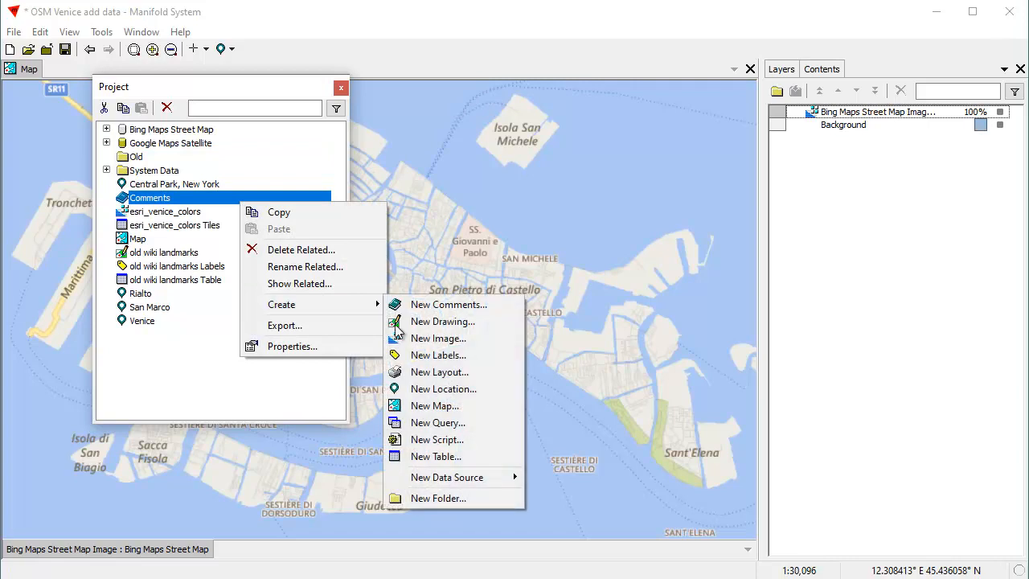
pyautogui.click(441, 497)
pyautogui.write('L')
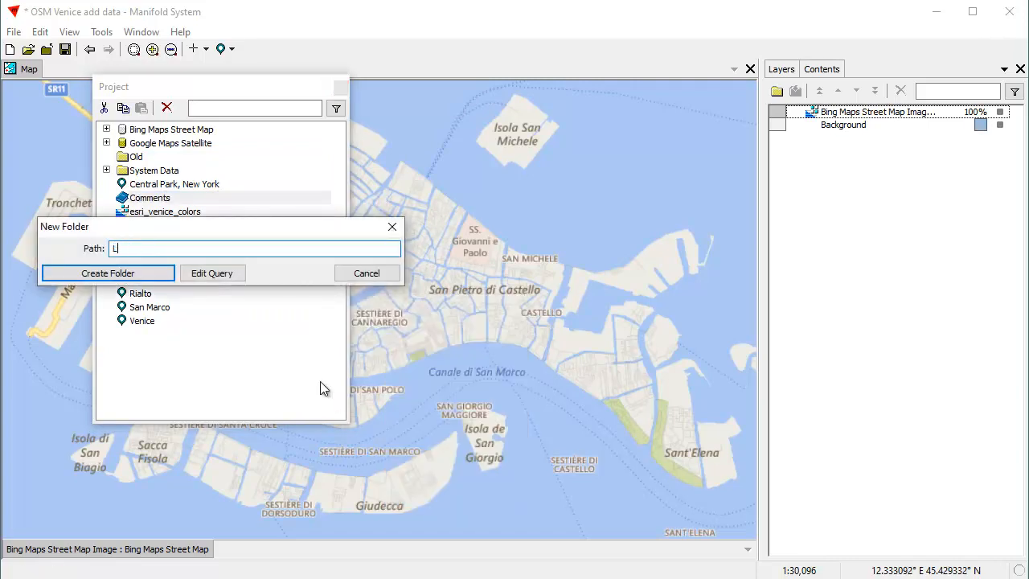
pyautogui.write('ocations')
pyautogui.press('Return')
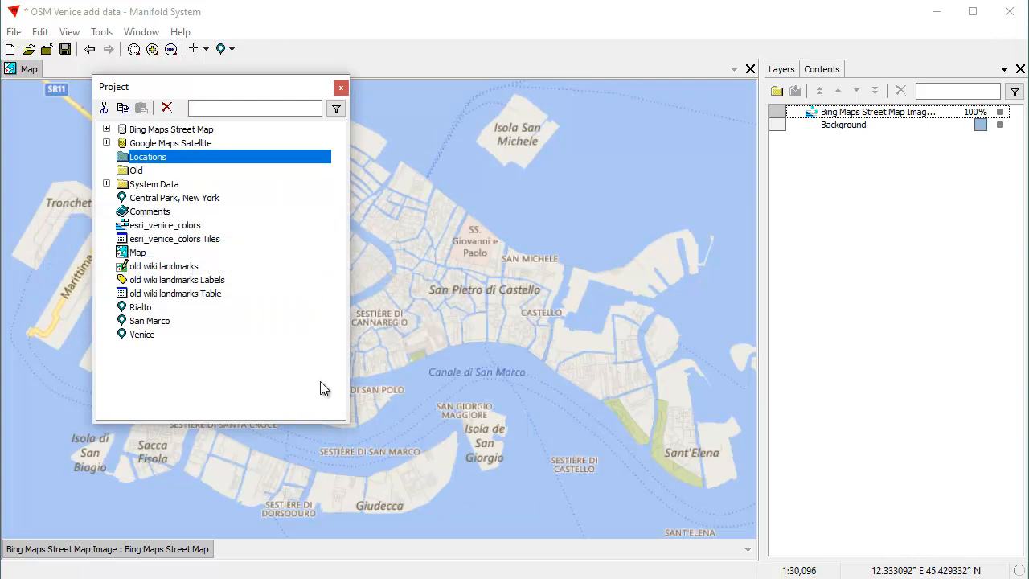
# Step: Move the Central Park, New York, Rialto, San Marco and Venice locations into the Locations folder and check the folder's contents
pyautogui.click(139, 200)
pyautogui.keyDown('ctrl'); pyautogui.click(147, 308); pyautogui.keyUp('ctrl')
pyautogui.keyDown('ctrl'); pyautogui.click(150, 321); pyautogui.keyUp('ctrl')
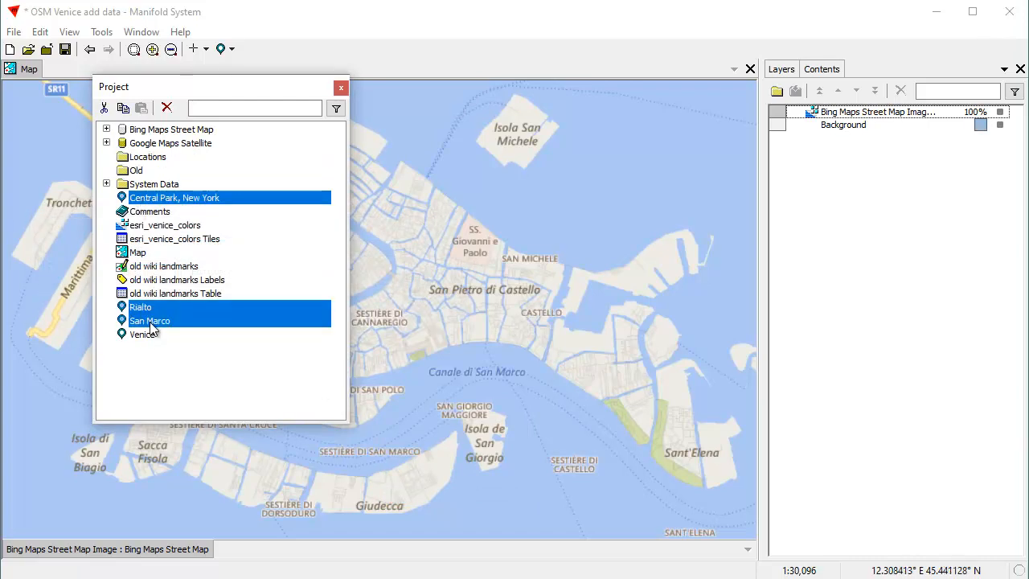
pyautogui.keyDown('ctrl'); pyautogui.click(144, 335); pyautogui.keyUp('ctrl')
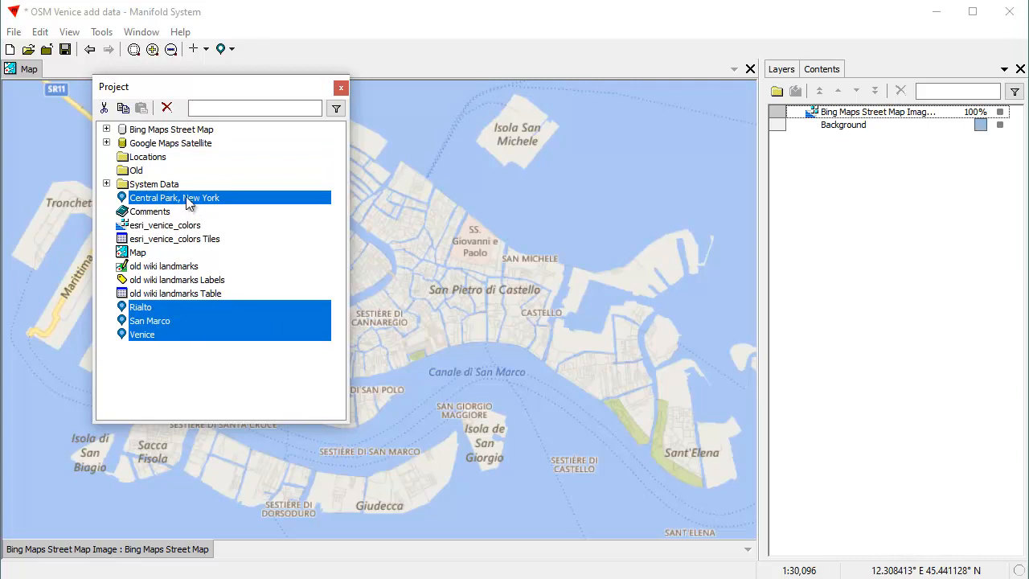
pyautogui.moveTo(187, 201); pyautogui.dragTo(176, 160)
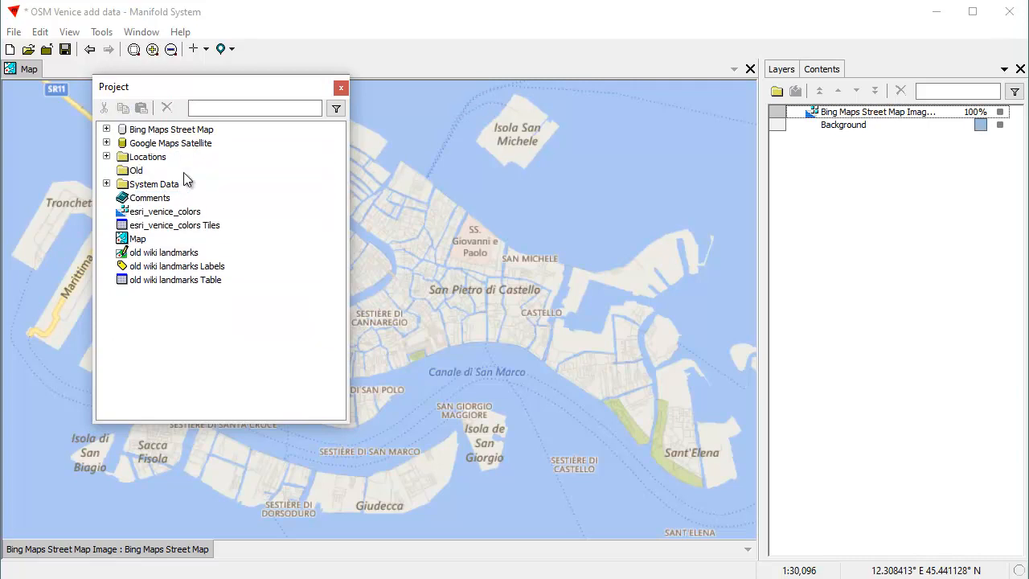
pyautogui.click(107, 157)
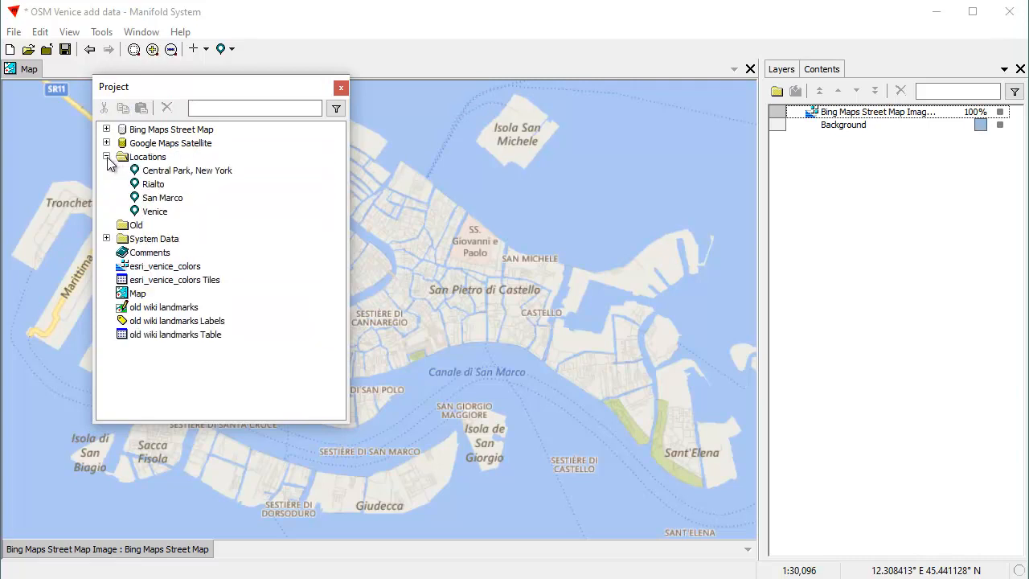
pyautogui.click(107, 156)
# Step: Move the old wiki landmarks drawing with its labels and table into the Old folder
pyautogui.click(167, 256)
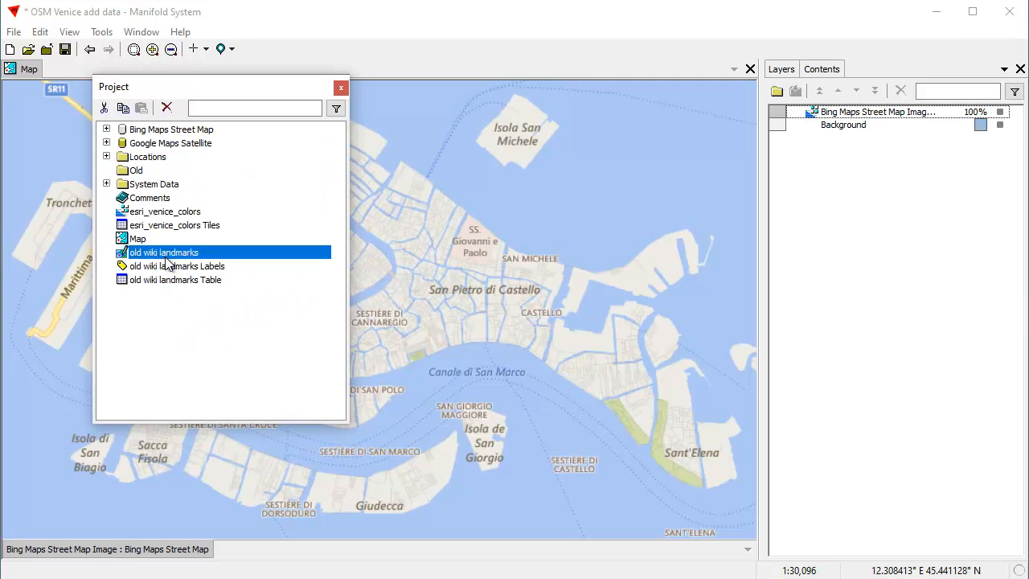
pyautogui.keyDown('shift'); pyautogui.click(178, 280); pyautogui.keyUp('shift')
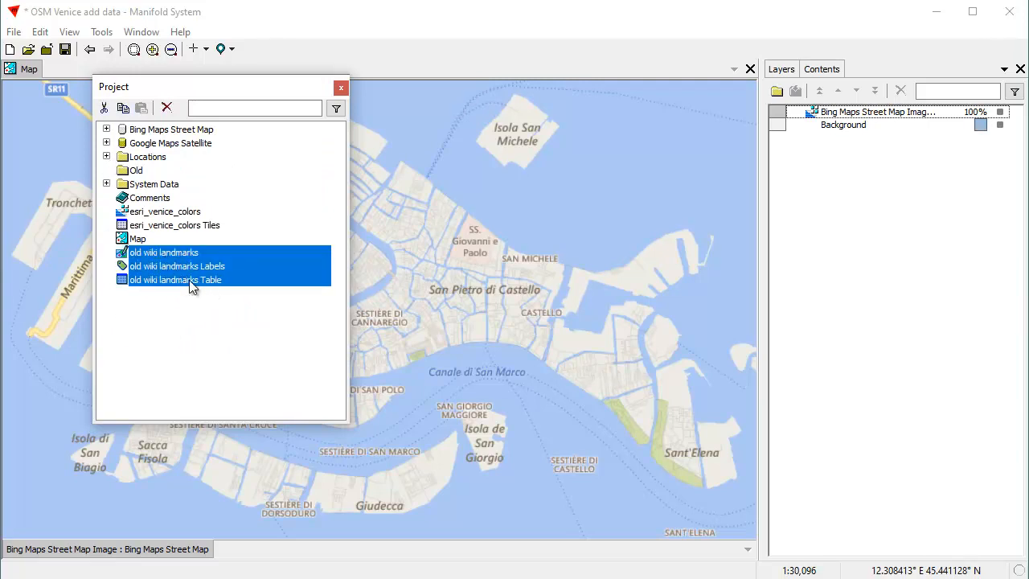
pyautogui.moveTo(183, 268); pyautogui.dragTo(158, 173)
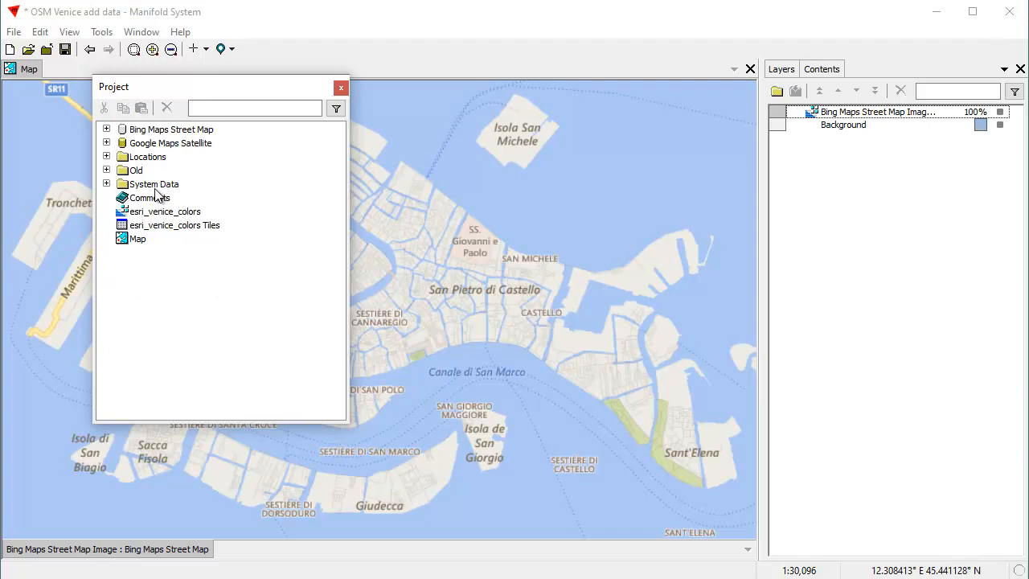
pyautogui.click(107, 171)
pyautogui.click(106, 171)
# Step: Dock the floating Project pane again and place it ahead of the Layers and Contents panes
pyautogui.doubleClick(172, 92)
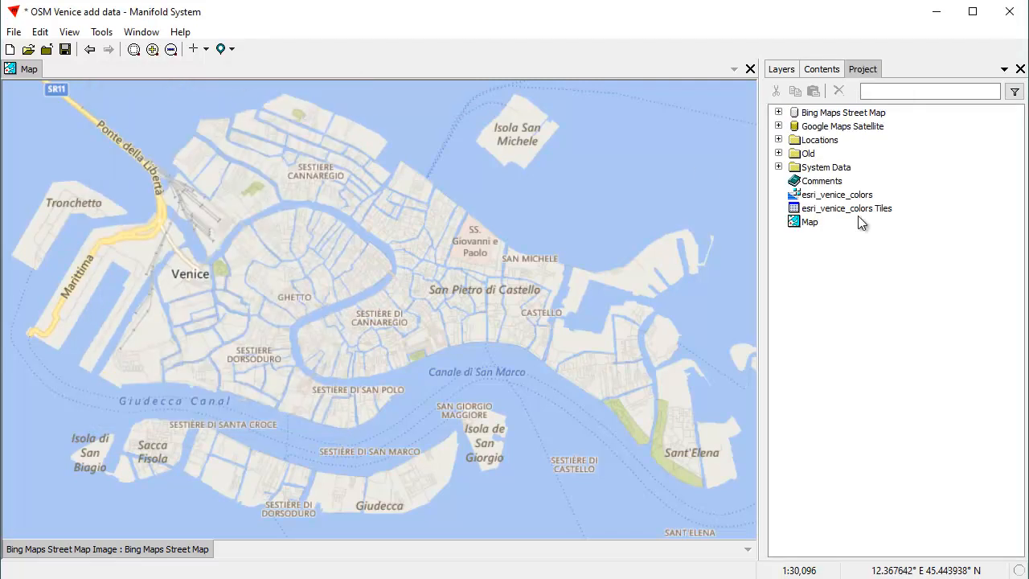
pyautogui.moveTo(858, 68); pyautogui.dragTo(792, 71)
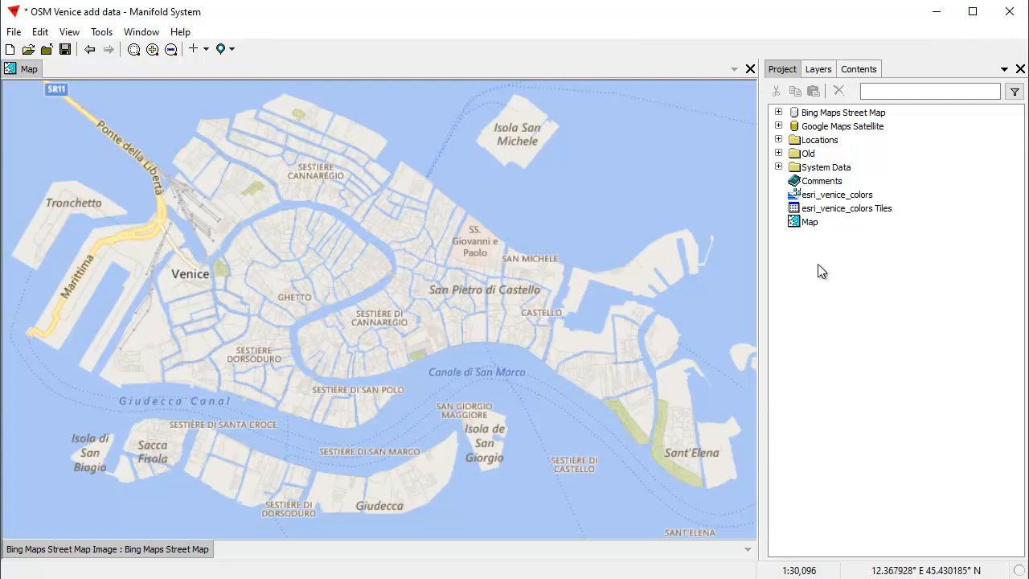
# Step: Start an import from the shapefiles folder in the Venice data, filtering the file list to SHP Files (*.shp)
pyautogui.click(13, 31)
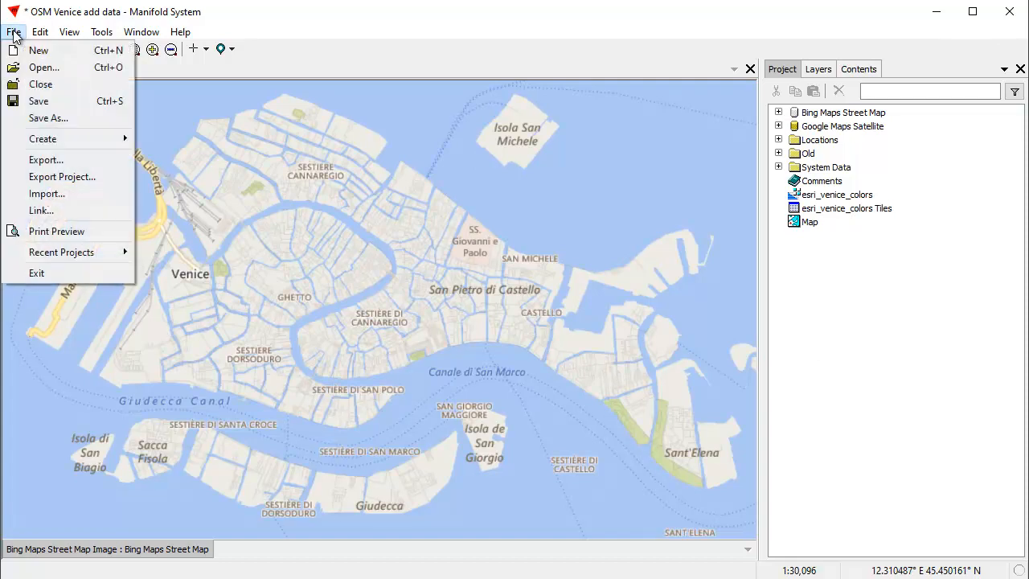
pyautogui.click(51, 193)
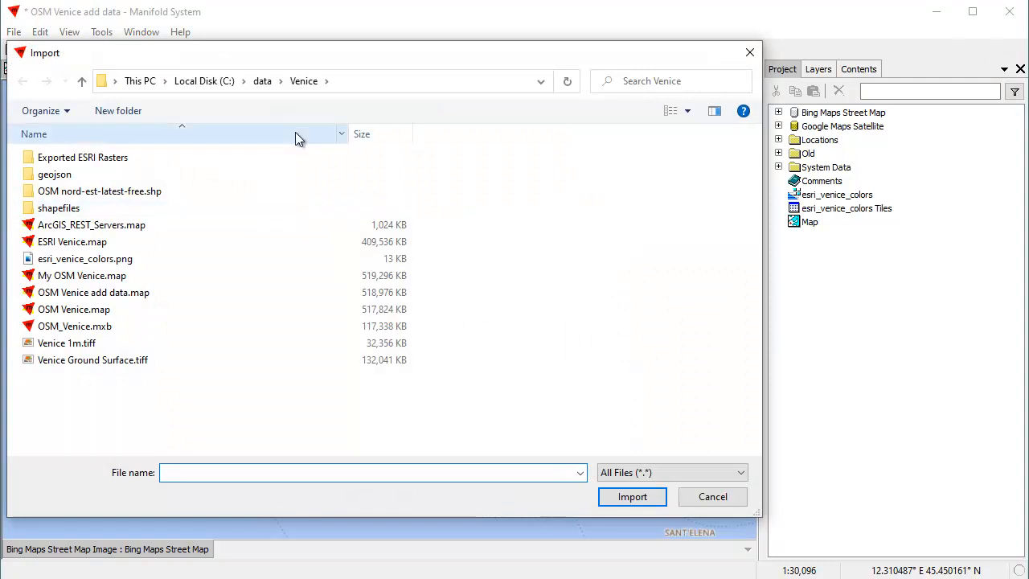
pyautogui.moveTo(314, 48); pyautogui.dragTo(409, 53)
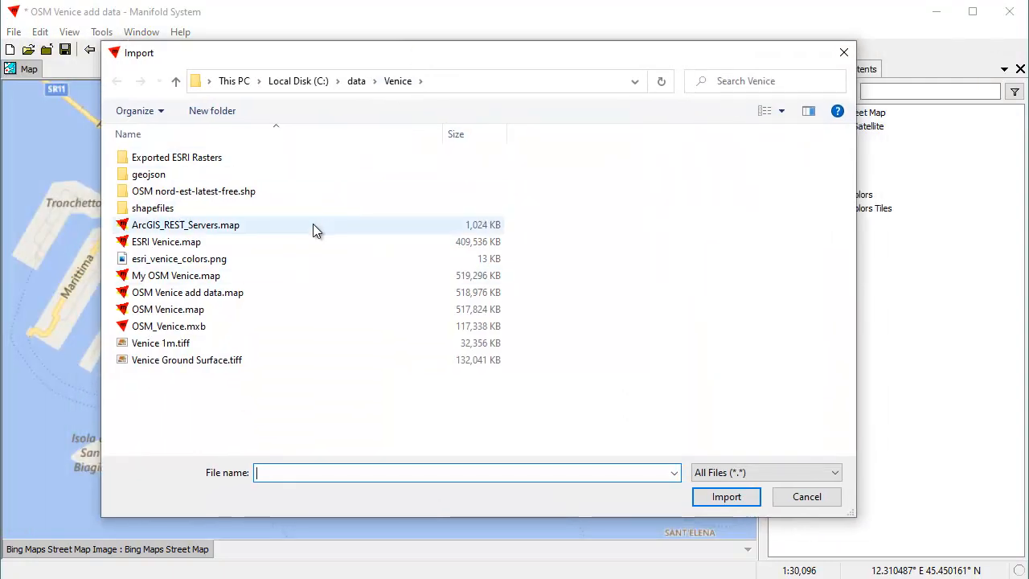
pyautogui.doubleClick(167, 209)
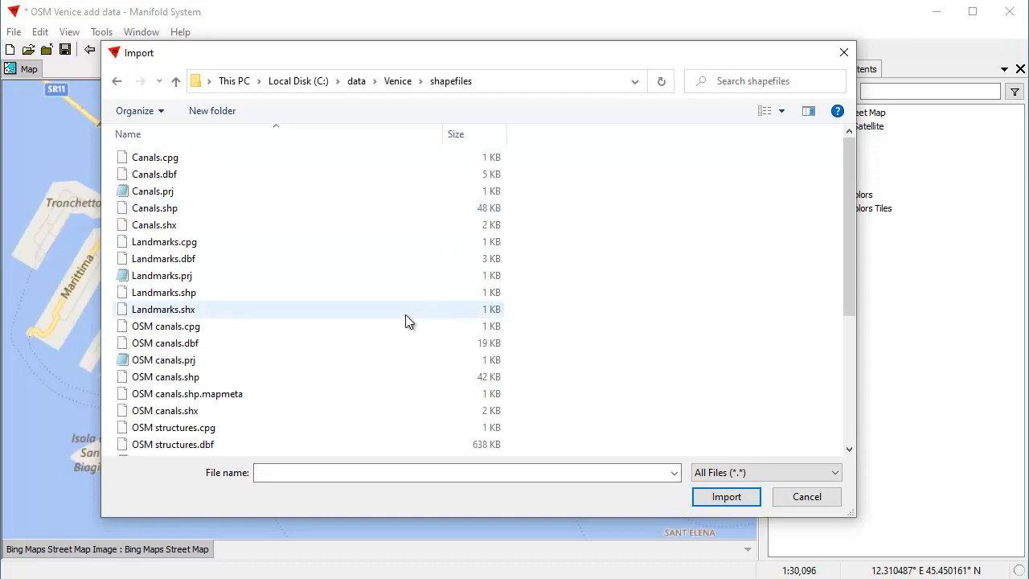
pyautogui.moveTo(856, 188)
pyautogui.mouseDown()
pyautogui.moveTo(850, 313)
pyautogui.moveTo(848, 180)
pyautogui.mouseUp()
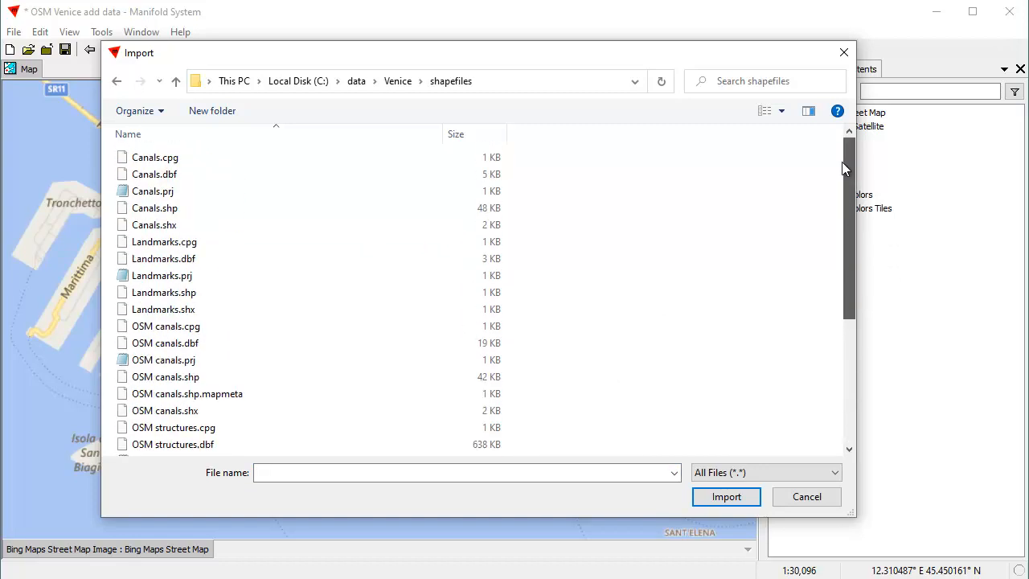
pyautogui.click(836, 473)
pyautogui.scroll(-10, 797, 283)
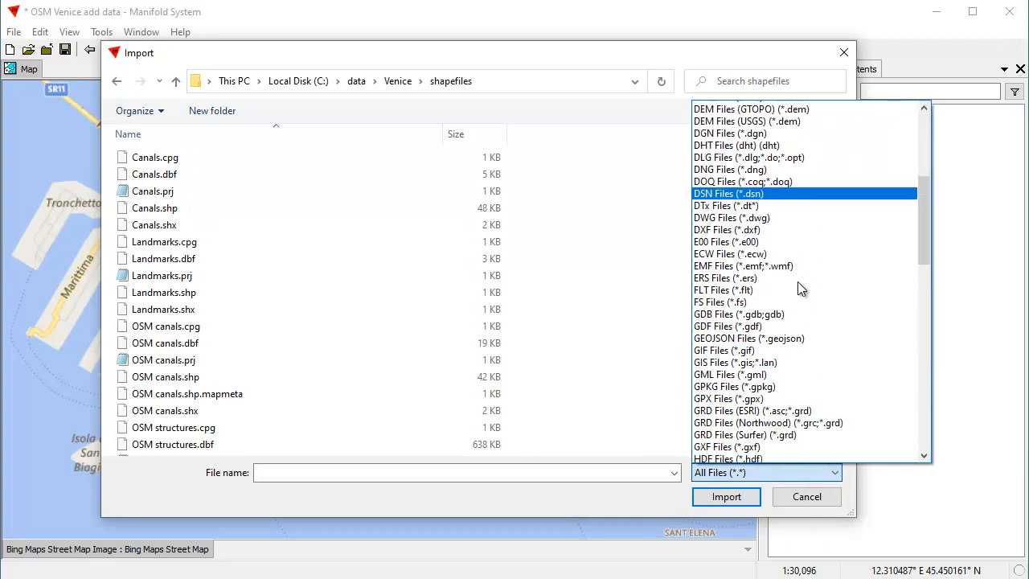
pyautogui.scroll(-7, 798, 290)
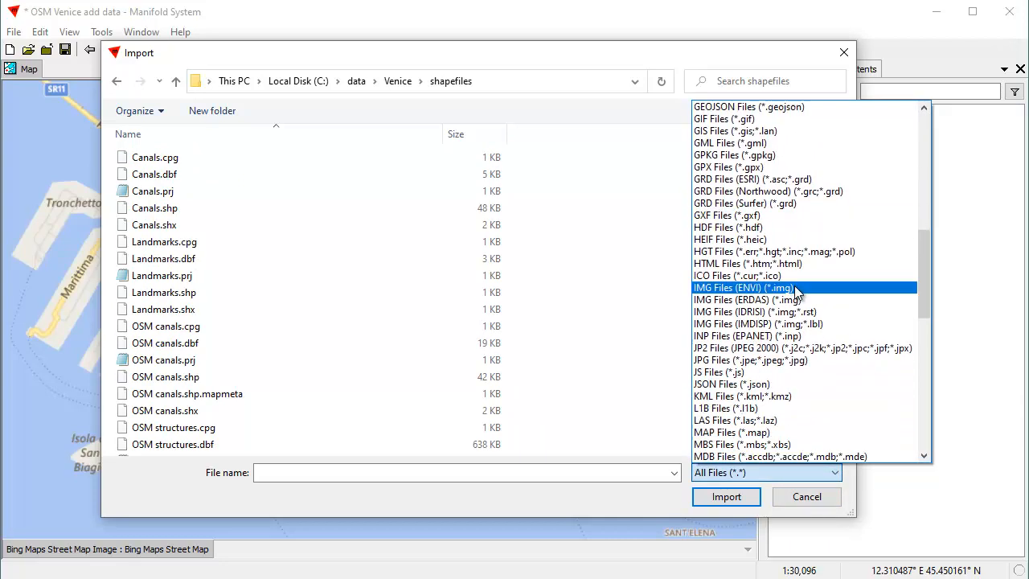
pyautogui.scroll(-7, 794, 294)
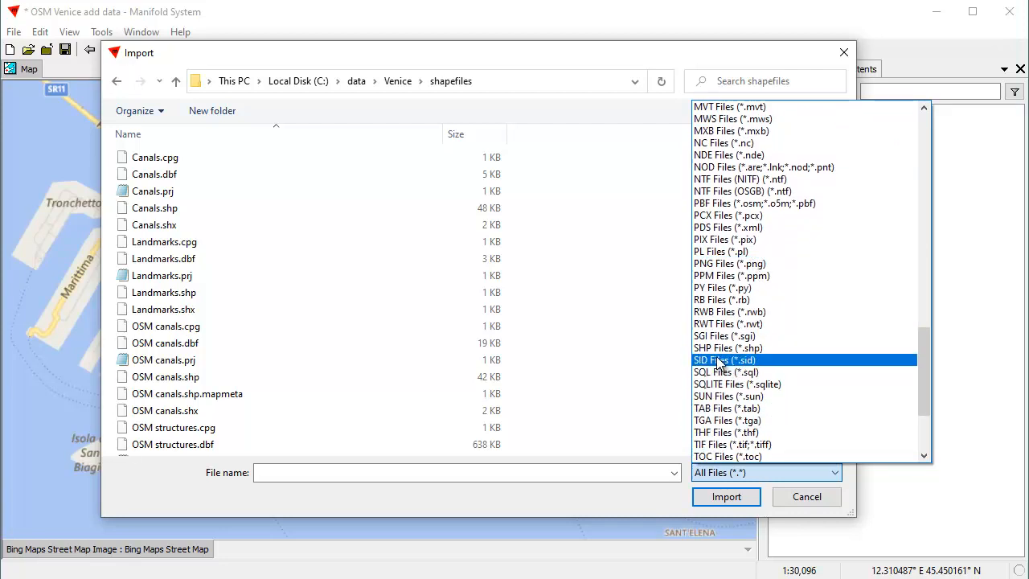
pyautogui.click(722, 349)
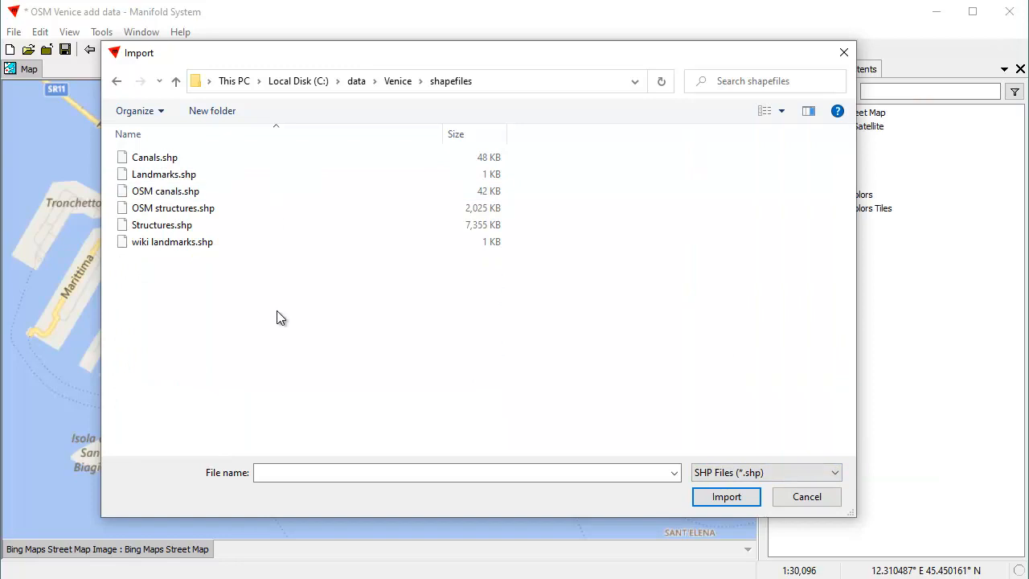
# Step: Import the OSM structures.shp and wiki landmarks.shp shapefiles into the project
pyautogui.click(176, 211)
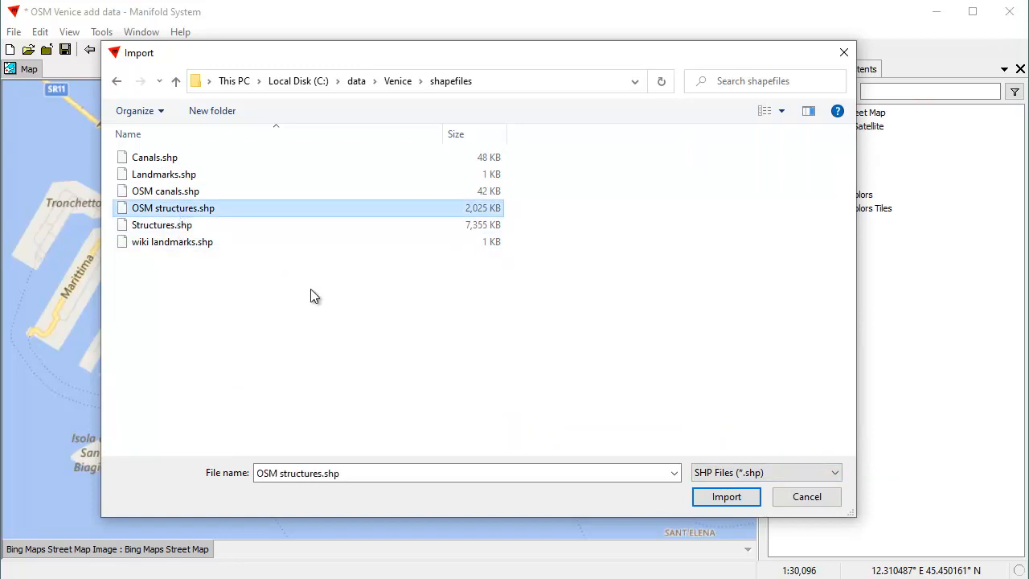
pyautogui.keyDown('ctrl'); pyautogui.click(180, 245); pyautogui.keyUp('ctrl')
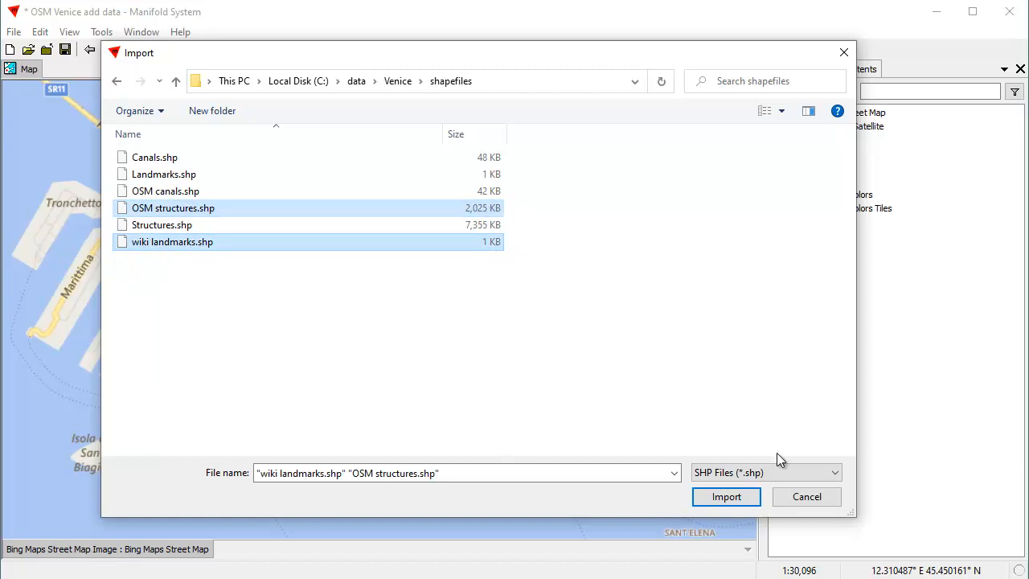
pyautogui.click(727, 497)
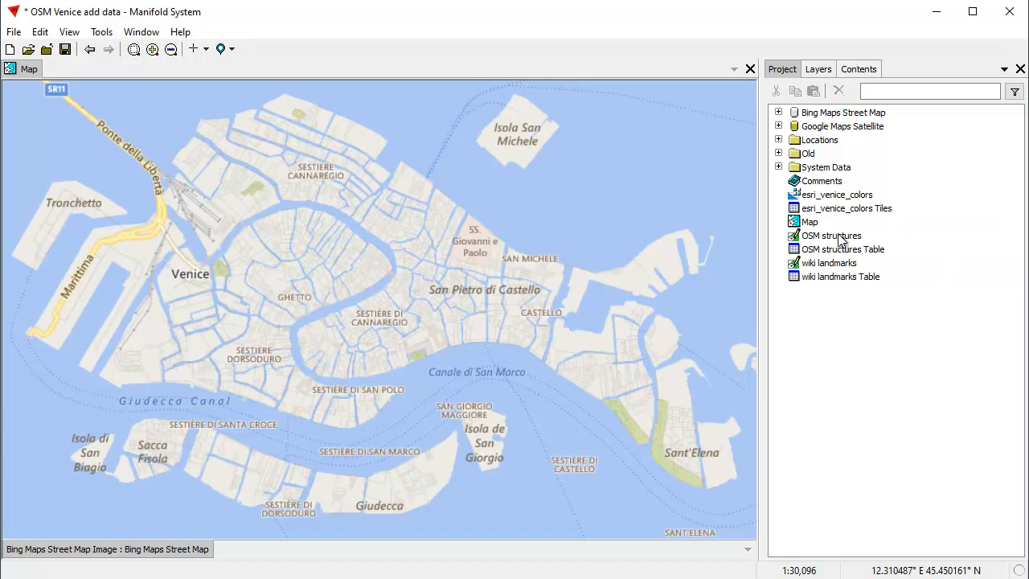
# Step: Add the OSM structures and wiki landmarks drawings to the map as layers
pyautogui.moveTo(841, 239); pyautogui.dragTo(482, 238)
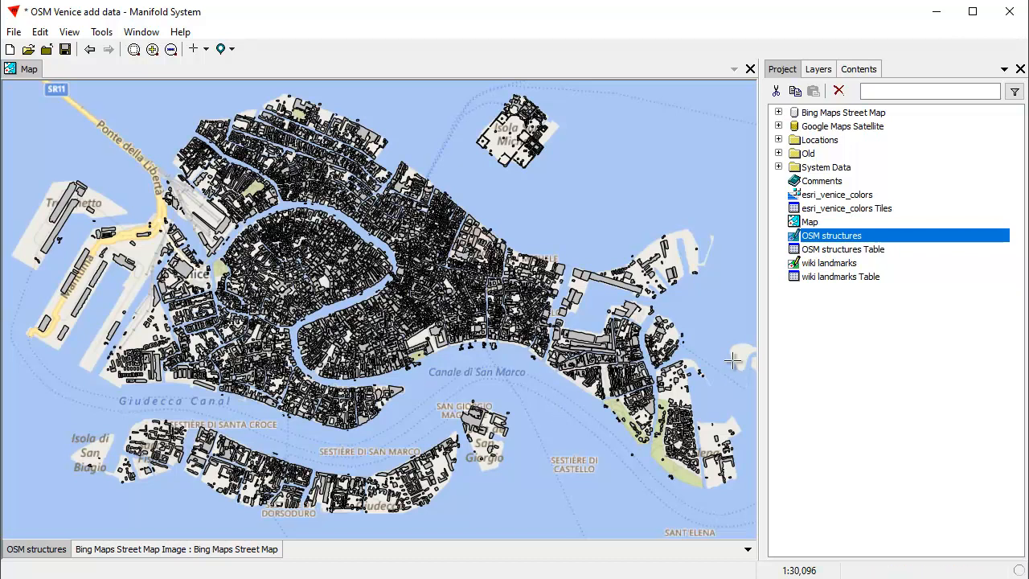
pyautogui.click(833, 264)
pyautogui.moveTo(845, 268); pyautogui.dragTo(293, 278)
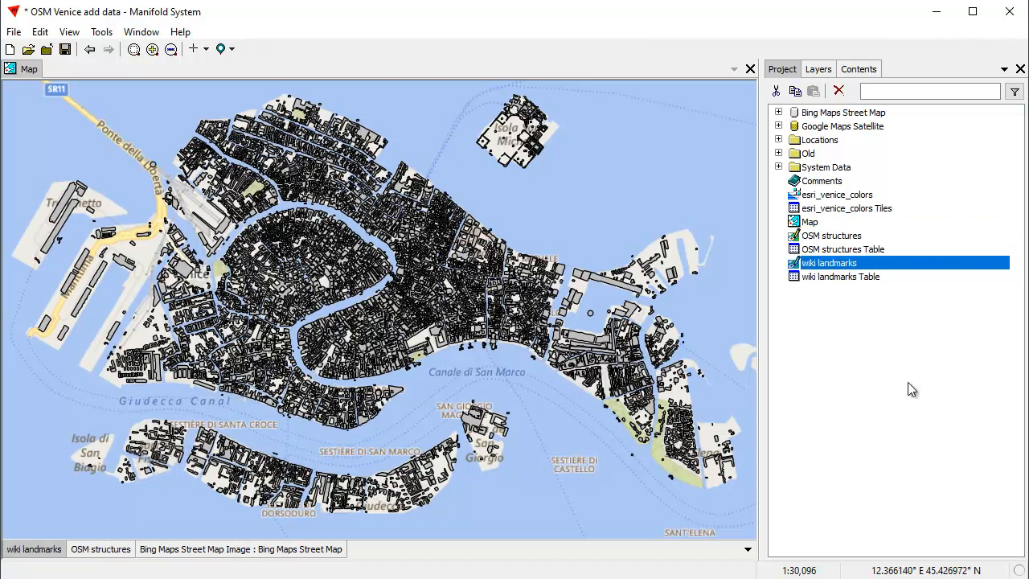
# Step: Hide the OSM structures layer in the map and make wiki landmarks the active layer
pyautogui.click(116, 553)
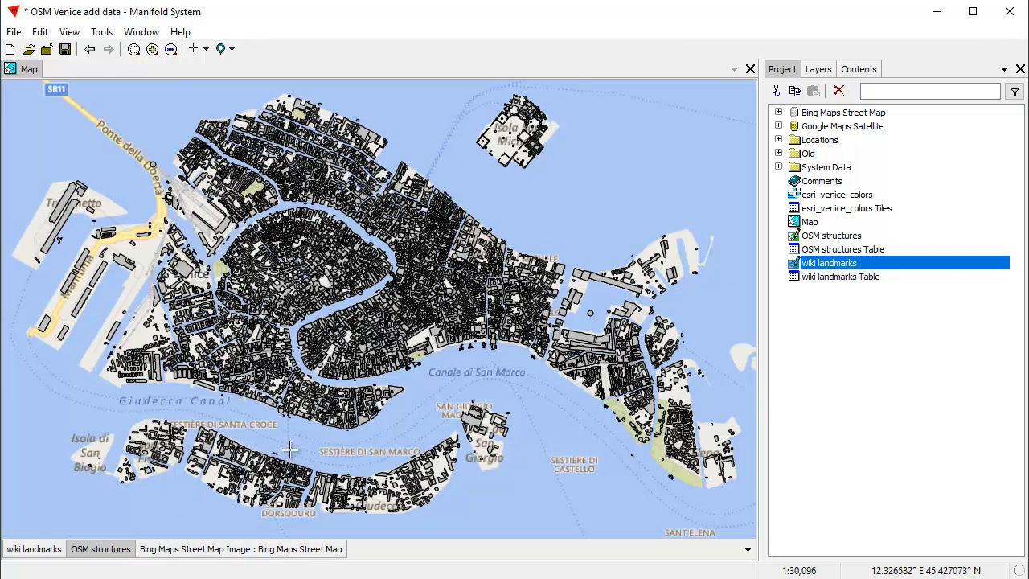
pyautogui.keyDown('shift'); pyautogui.click(90, 549); pyautogui.keyUp('shift')
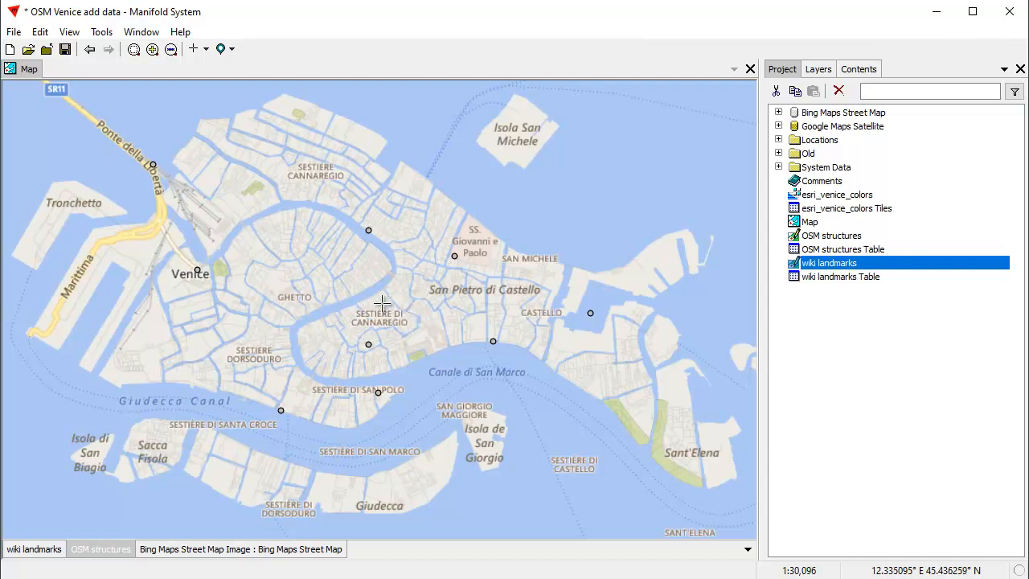
pyautogui.click(49, 552)
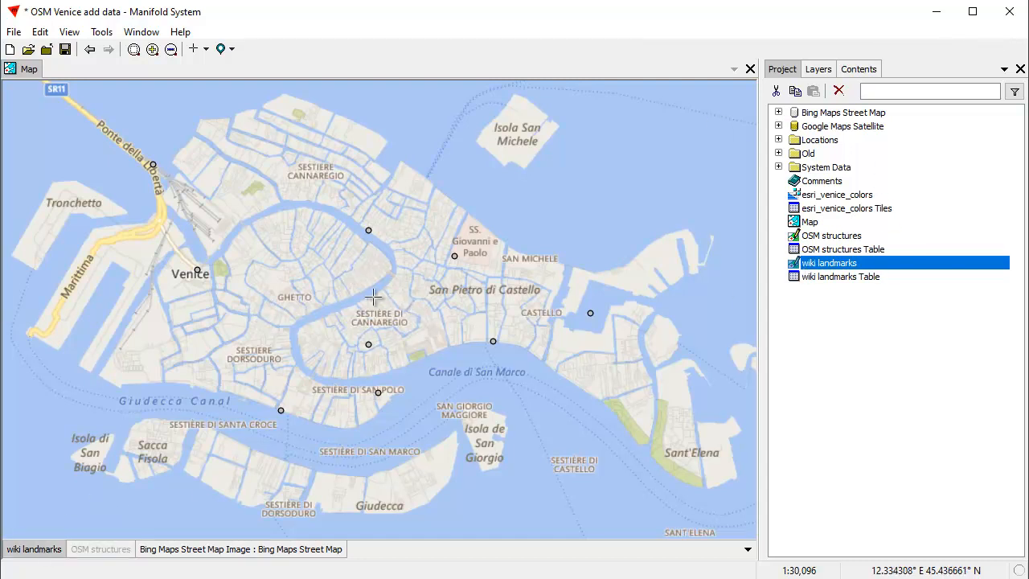
# Step: Style the wiki landmarks points with a bright green fill and a size of 10 pt, keeping the circle symbol
pyautogui.click(859, 71)
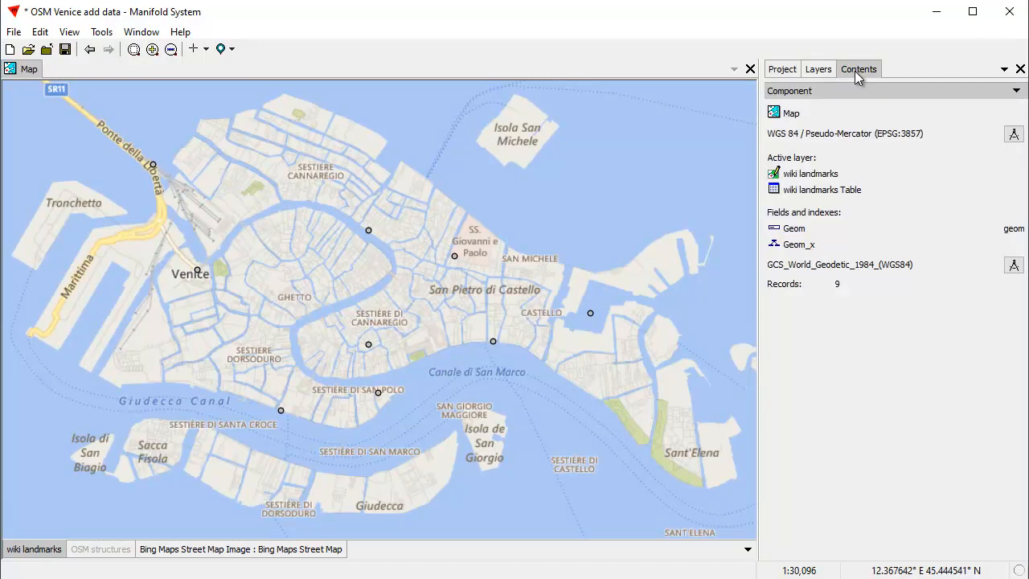
pyautogui.click(799, 93)
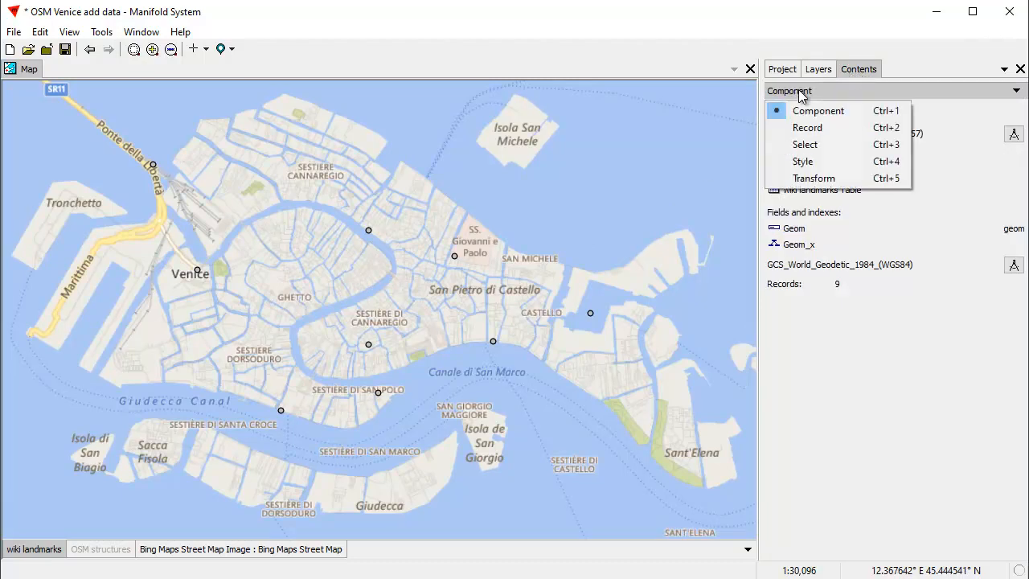
pyautogui.click(807, 162)
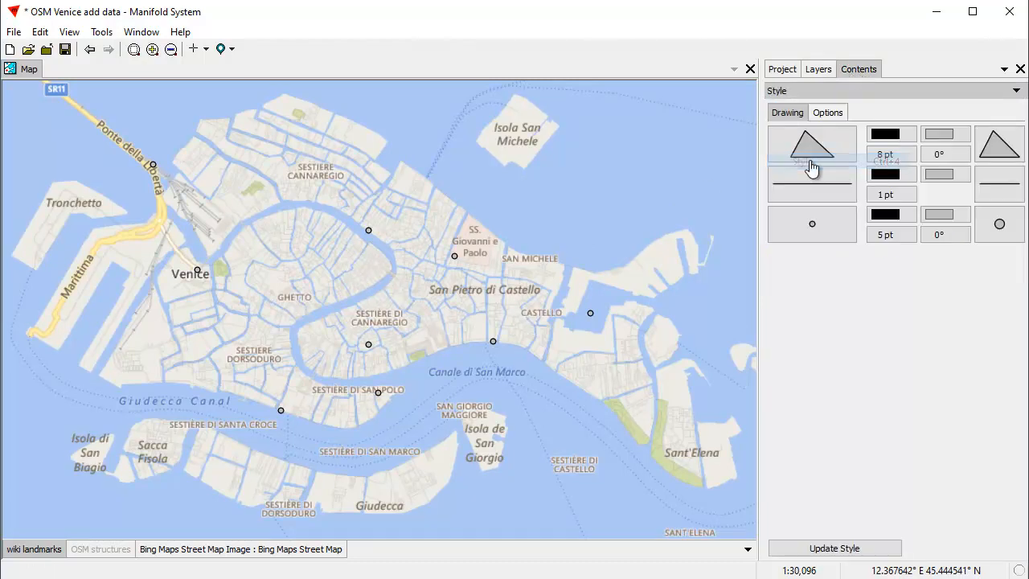
pyautogui.click(946, 215)
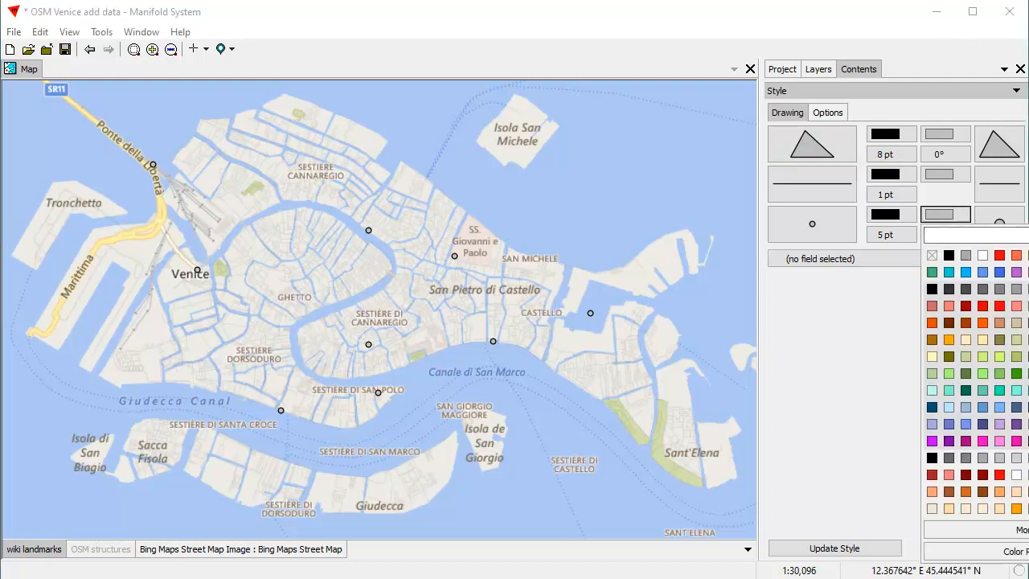
pyautogui.click(1000, 356)
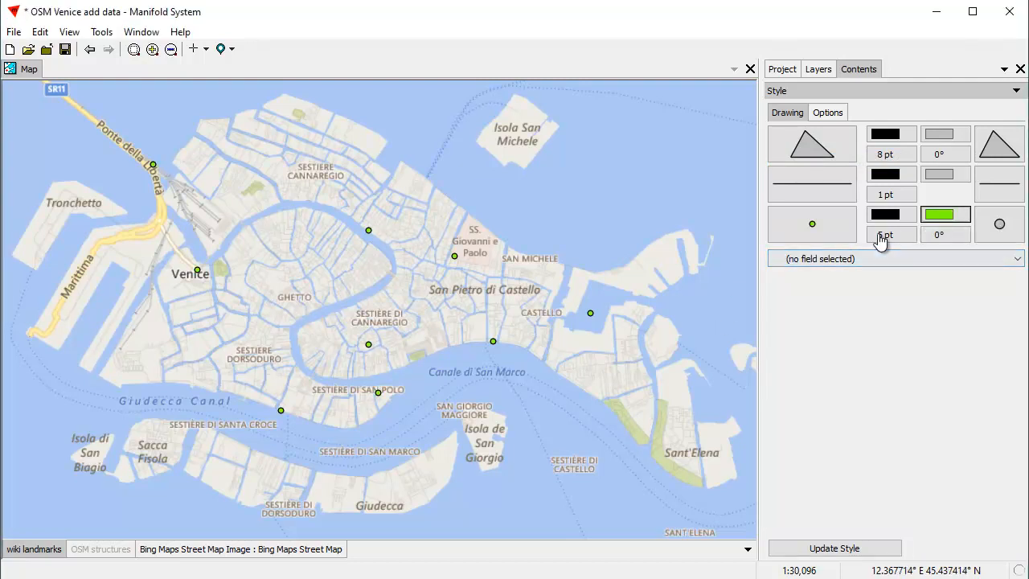
pyautogui.click(882, 239)
pyautogui.click(893, 325)
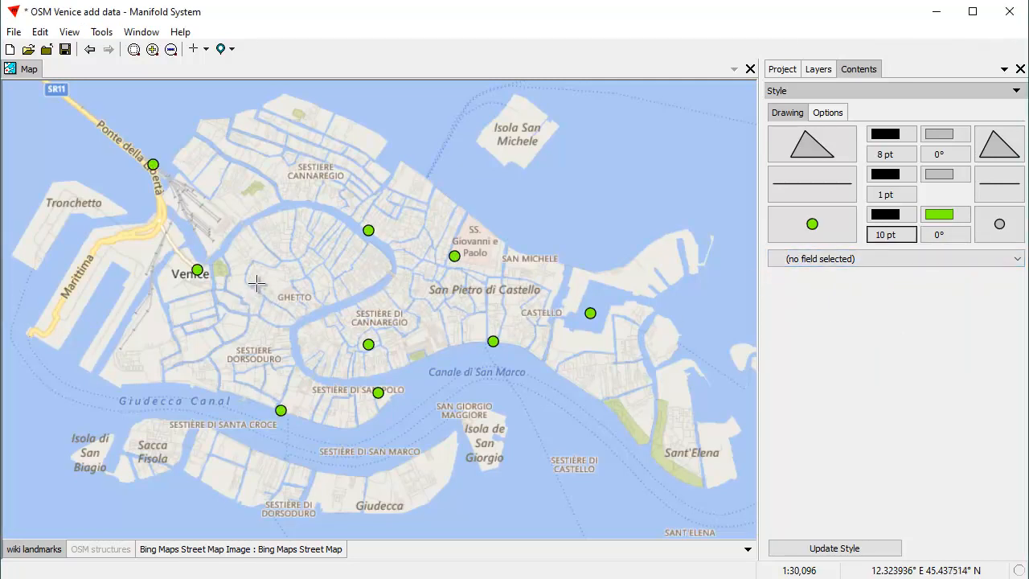
pyautogui.click(1000, 225)
pyautogui.click(846, 300)
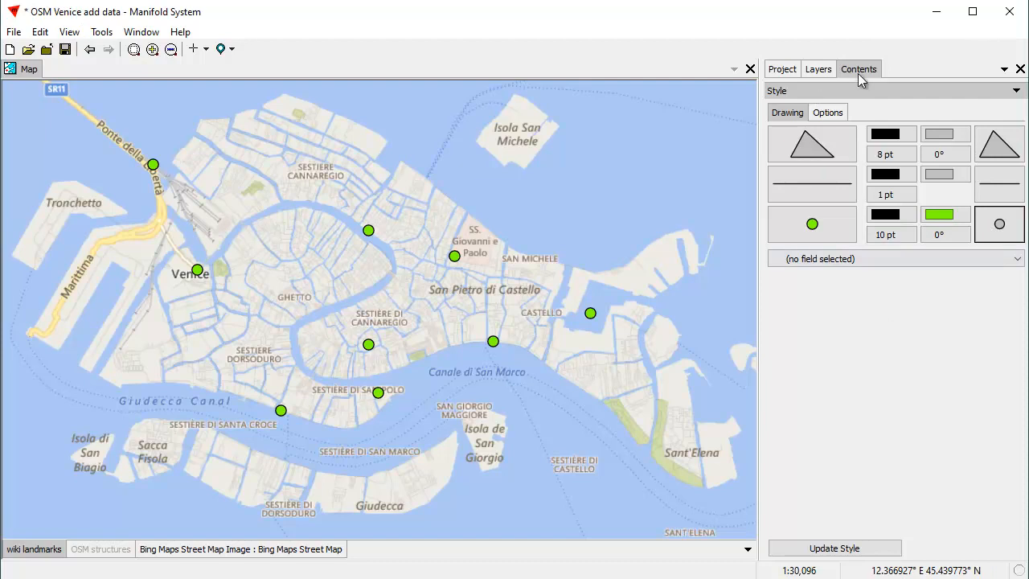
# Step: Undock the Contents pane so that it floats over the map beside the Layers pane
pyautogui.moveTo(857, 72); pyautogui.dragTo(132, 33)
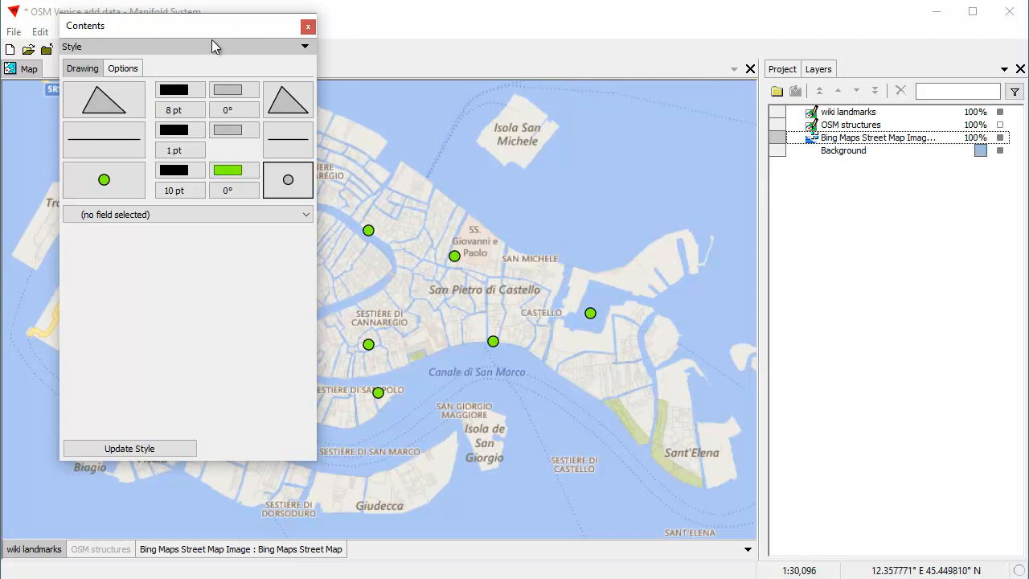
pyautogui.moveTo(201, 28); pyautogui.dragTo(177, 38)
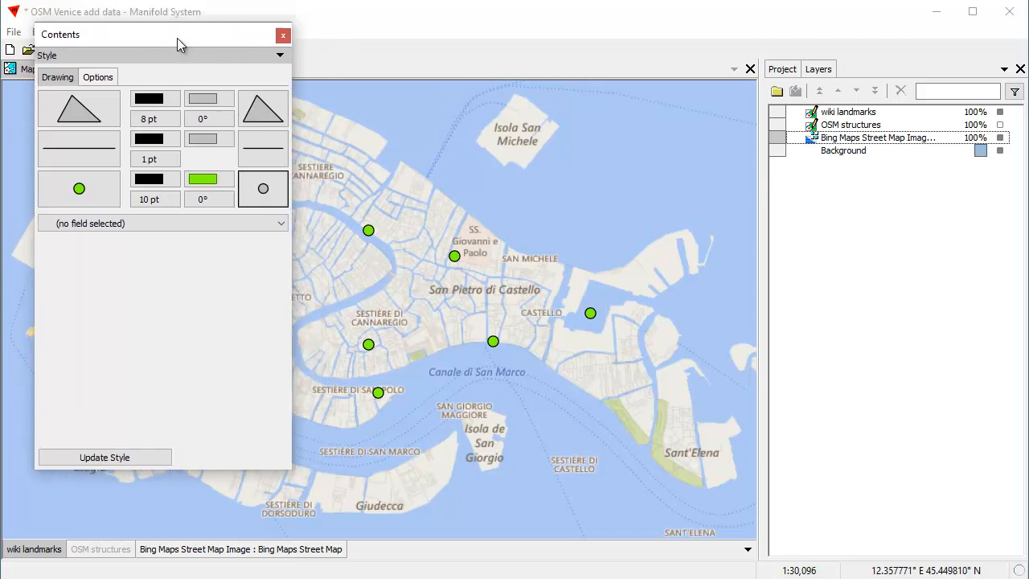
# Step: Change the wiki landmarks point symbol to the hexagon with a center dot and dock the Contents pane again
pyautogui.click(266, 193)
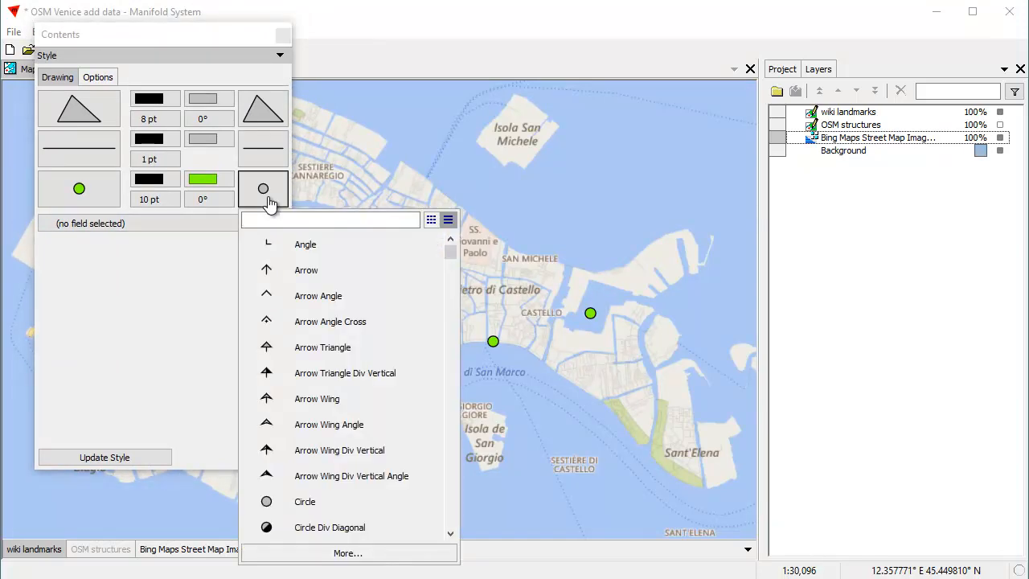
pyautogui.click(348, 553)
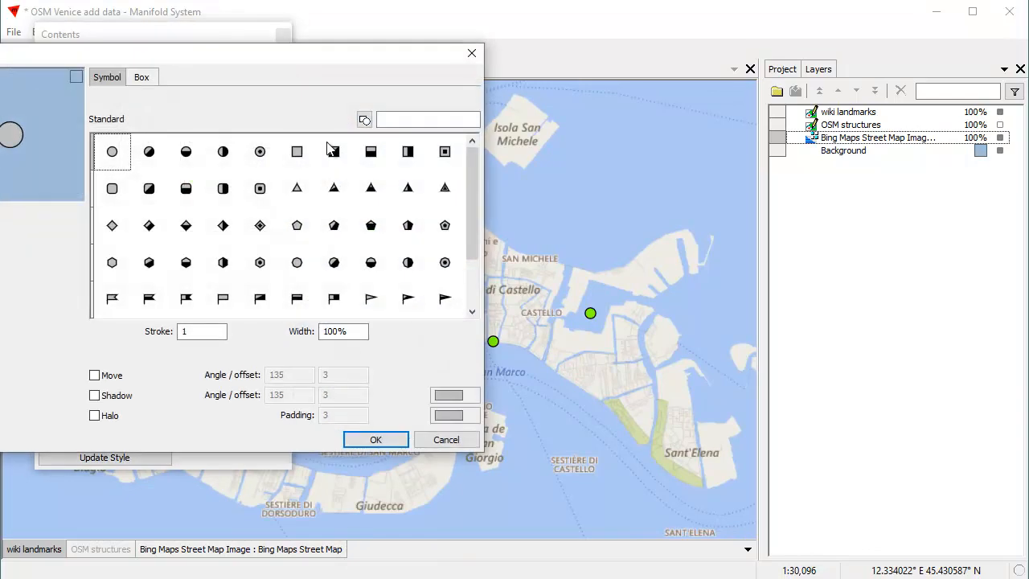
pyautogui.moveTo(298, 73); pyautogui.dragTo(674, 121)
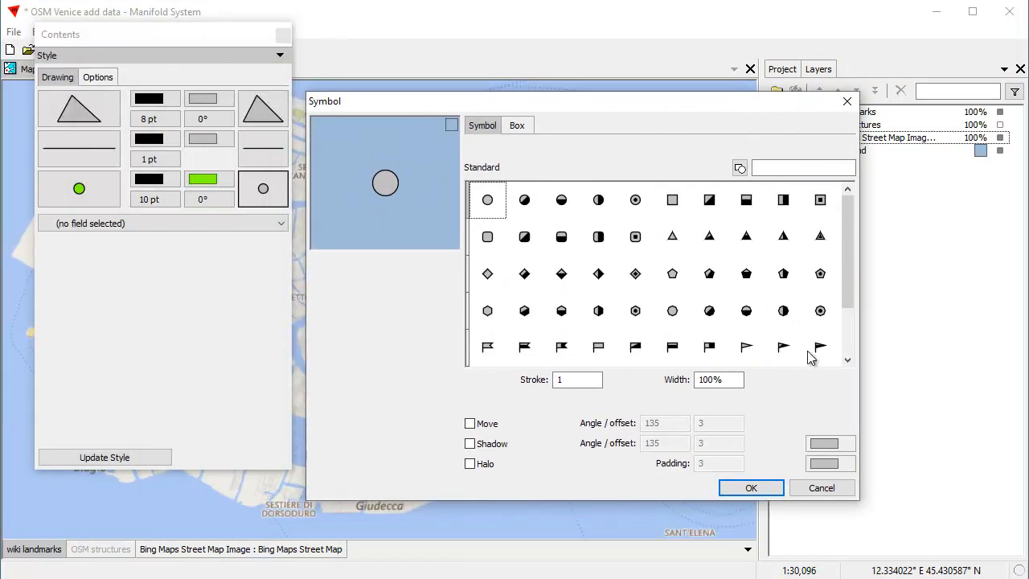
pyautogui.click(636, 311)
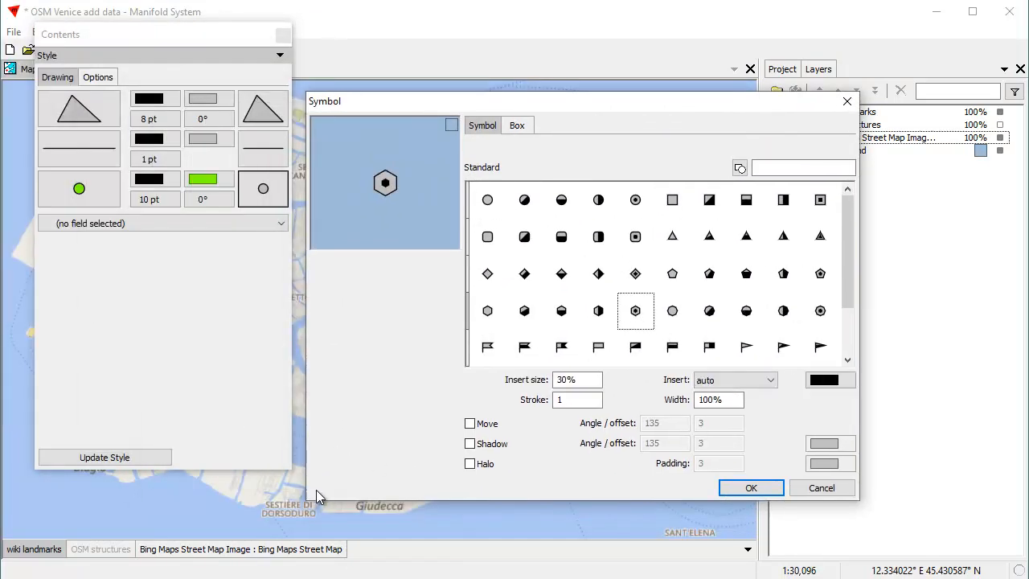
pyautogui.click(751, 488)
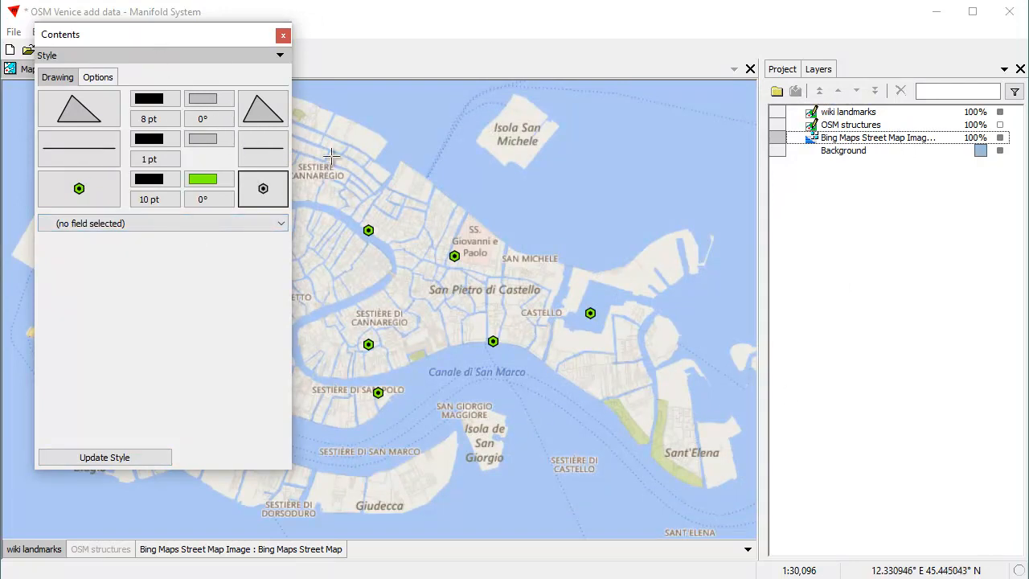
pyautogui.doubleClick(207, 35)
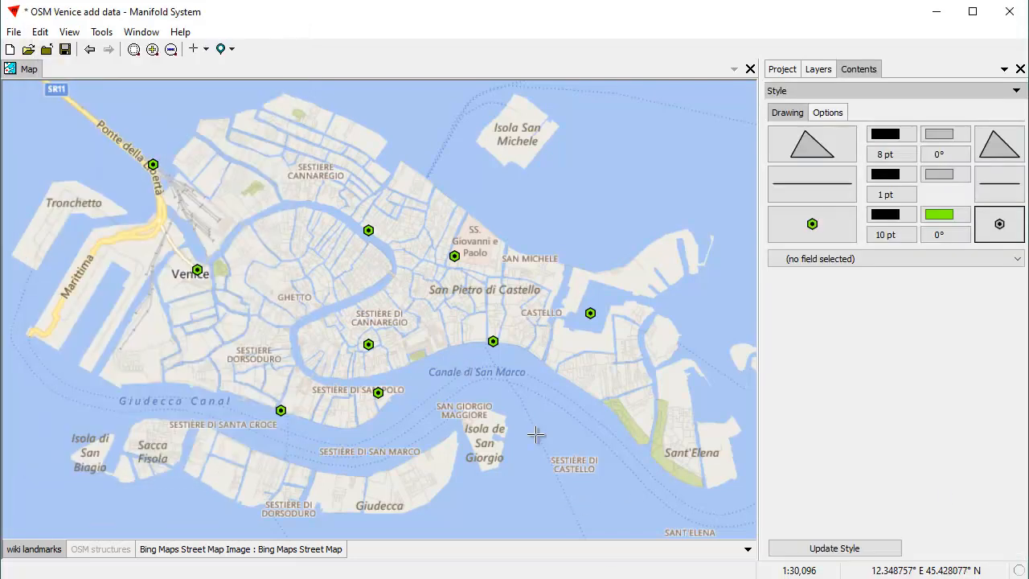
# Step: Show the OSM structures layer in the map, make it active, and give its areas a medium blue fill
pyautogui.click(117, 549)
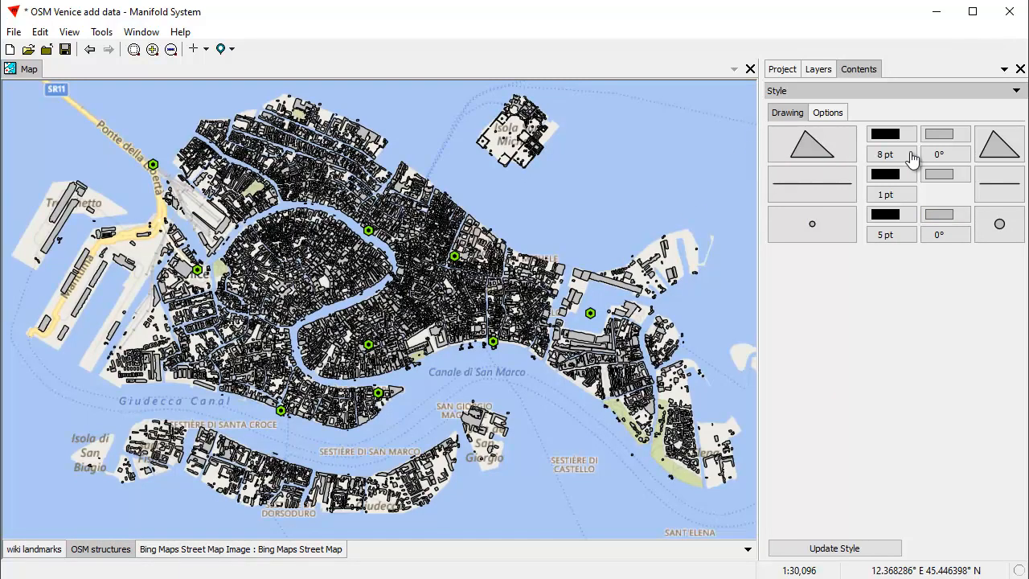
pyautogui.click(935, 141)
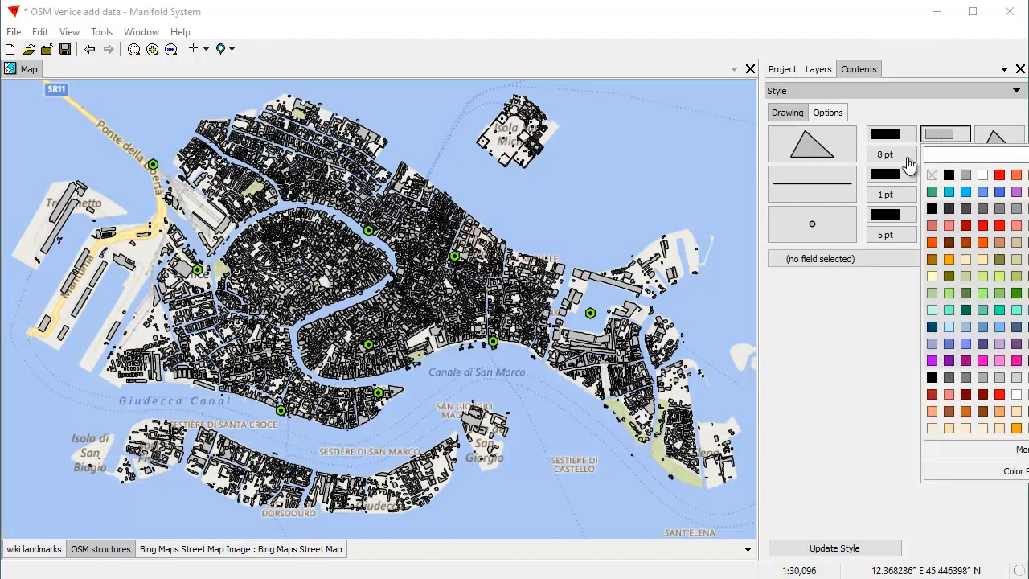
pyautogui.click(979, 193)
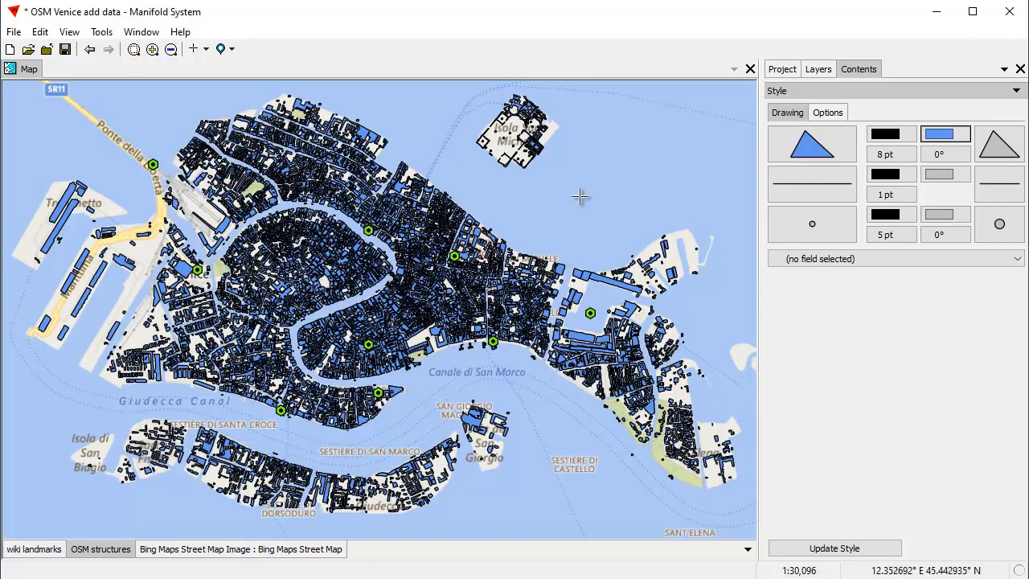
# Step: Open the esri_venice_colors image, view it at 1:3,780 scale, and return to the previous close-up view
pyautogui.click(784, 71)
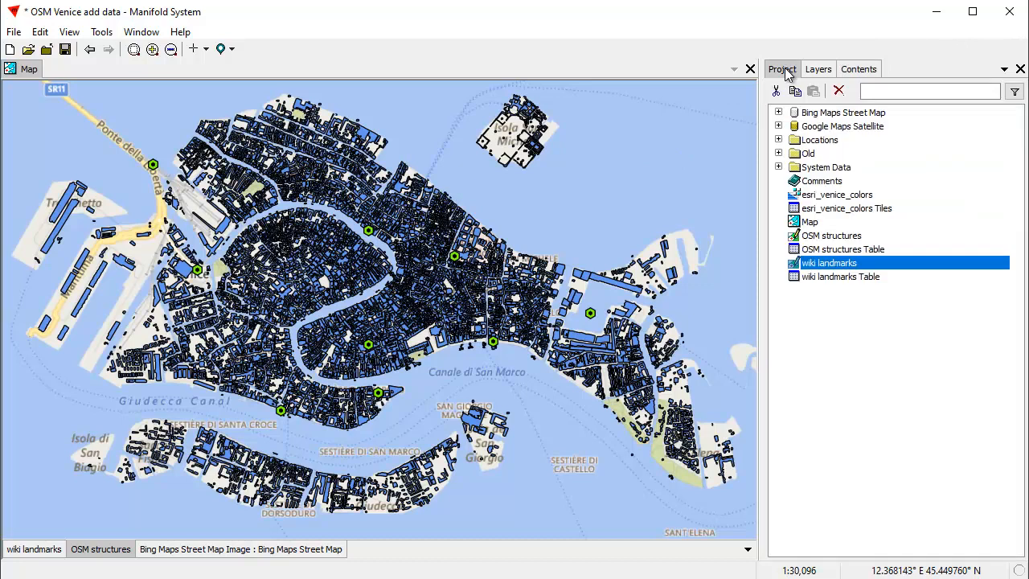
pyautogui.doubleClick(837, 196)
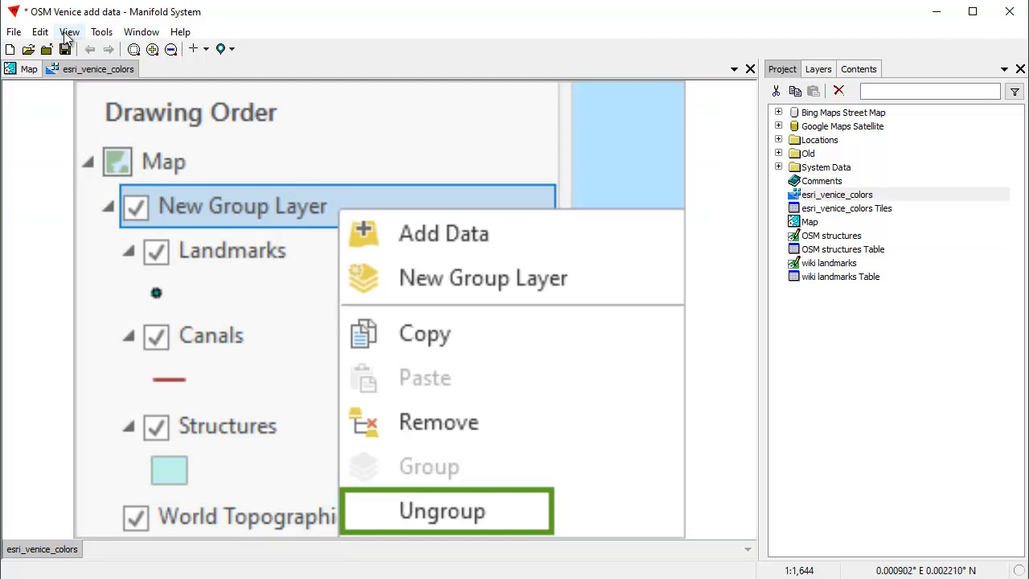
pyautogui.click(69, 31)
pyautogui.click(86, 193)
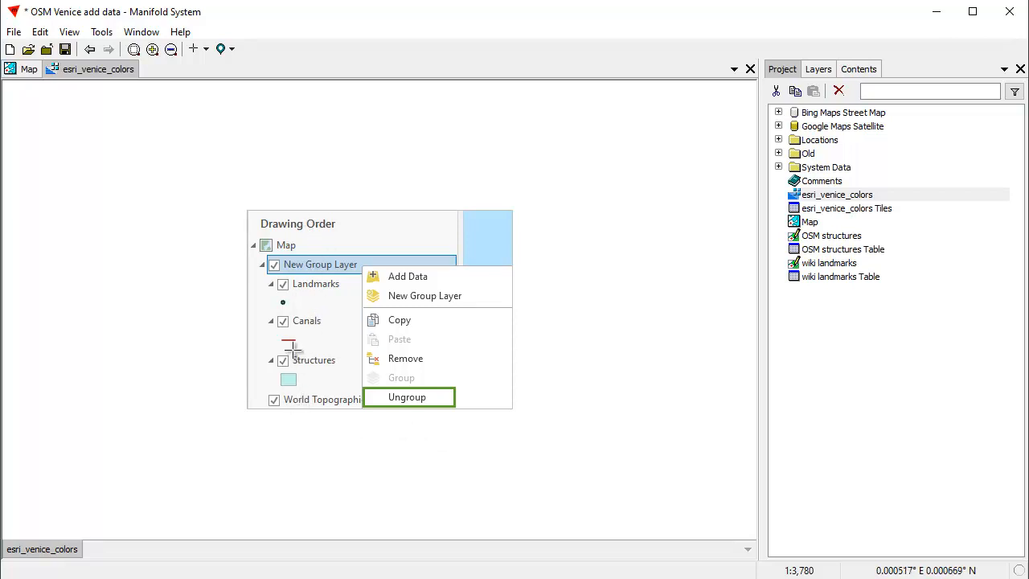
pyautogui.click(90, 50)
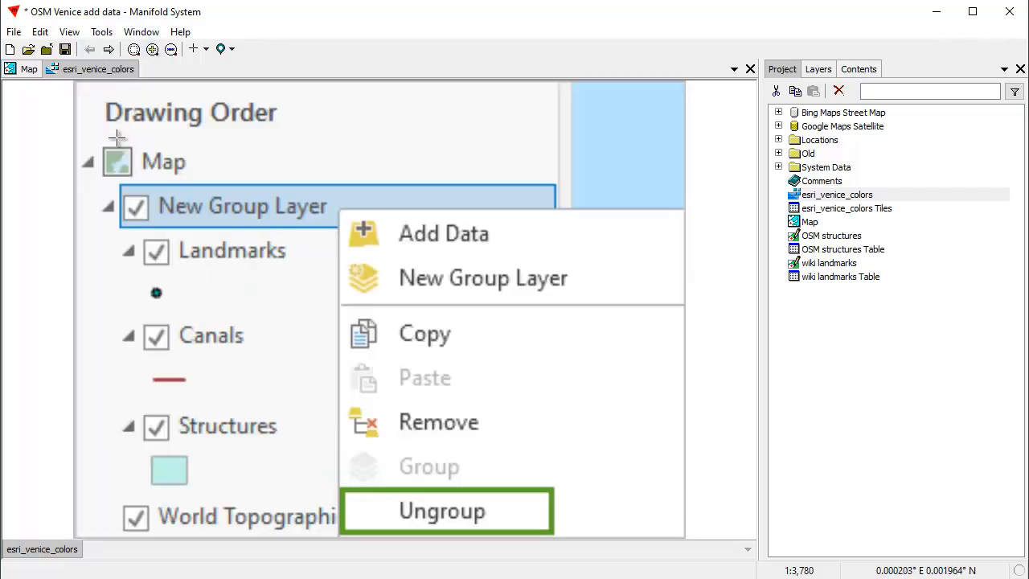
# Step: Undock the esri_venice_colors image, shrink its window around the Landmarks, Canals and Structures swatches, and move it over the map's center
pyautogui.doubleClick(94, 68)
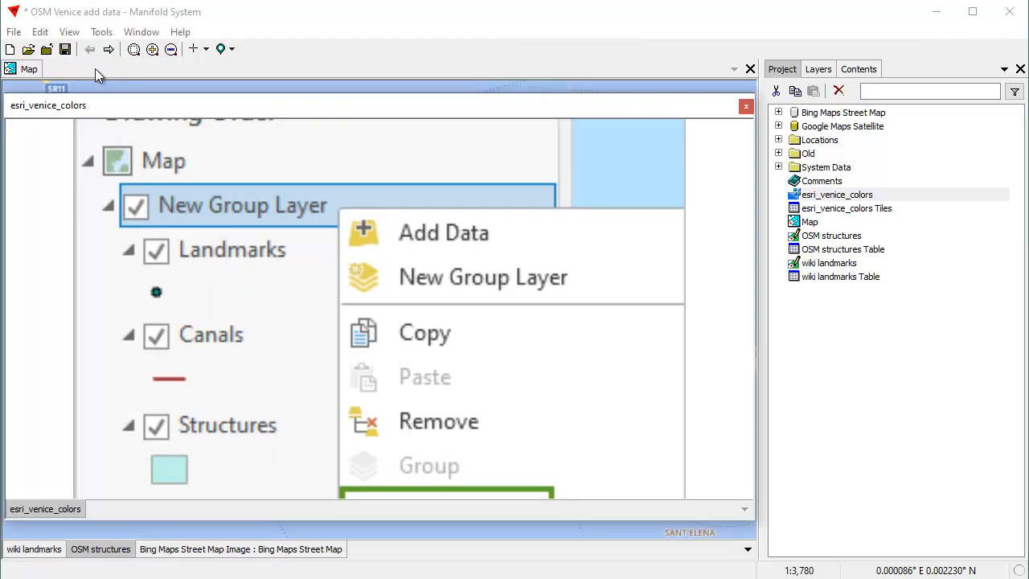
pyautogui.moveTo(751, 523); pyautogui.dragTo(309, 456)
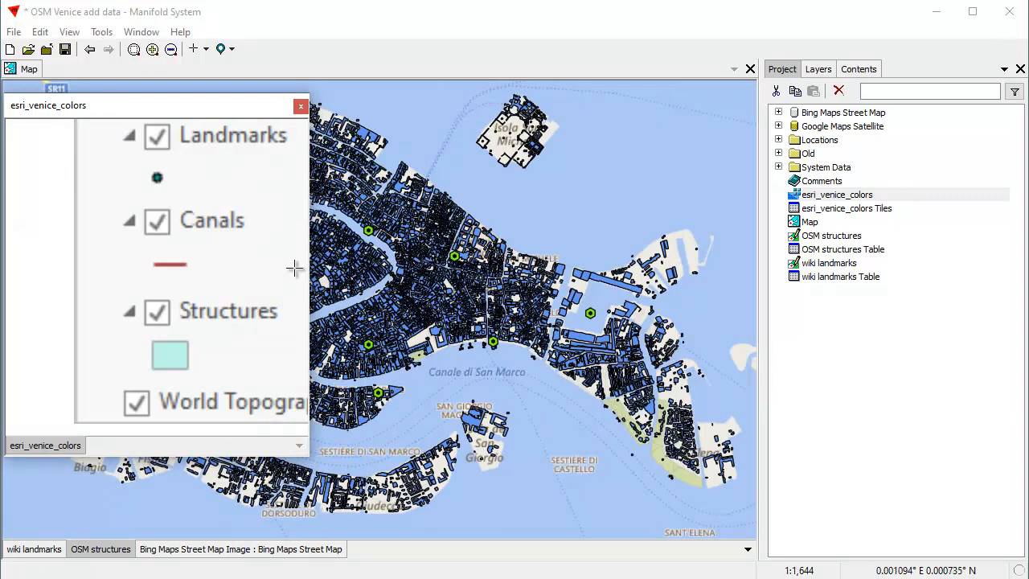
pyautogui.moveTo(198, 107); pyautogui.dragTo(415, 113)
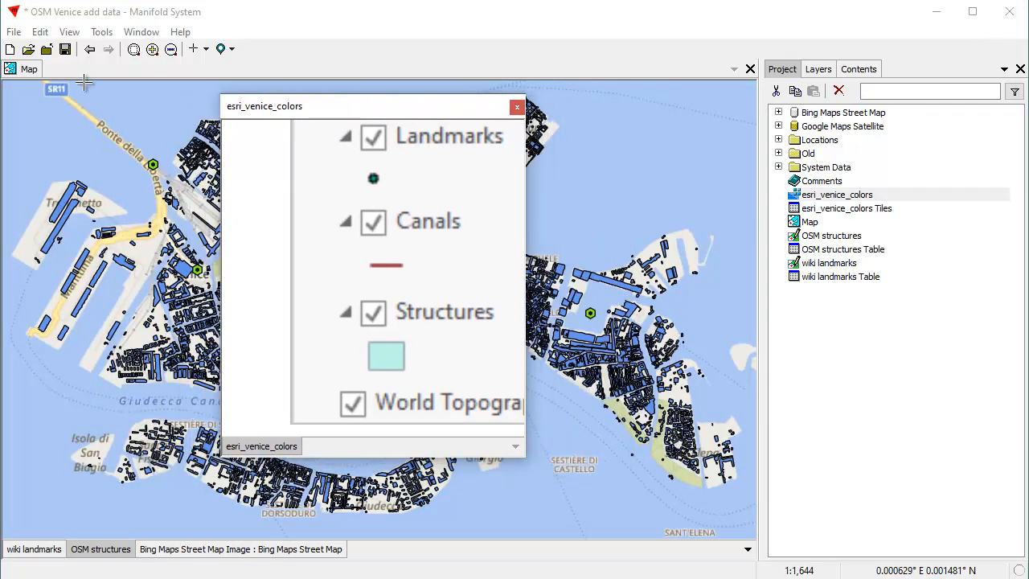
# Step: Undock the map, narrow its window, and place the esri_venice_colors window beside it
pyautogui.doubleClick(36, 69)
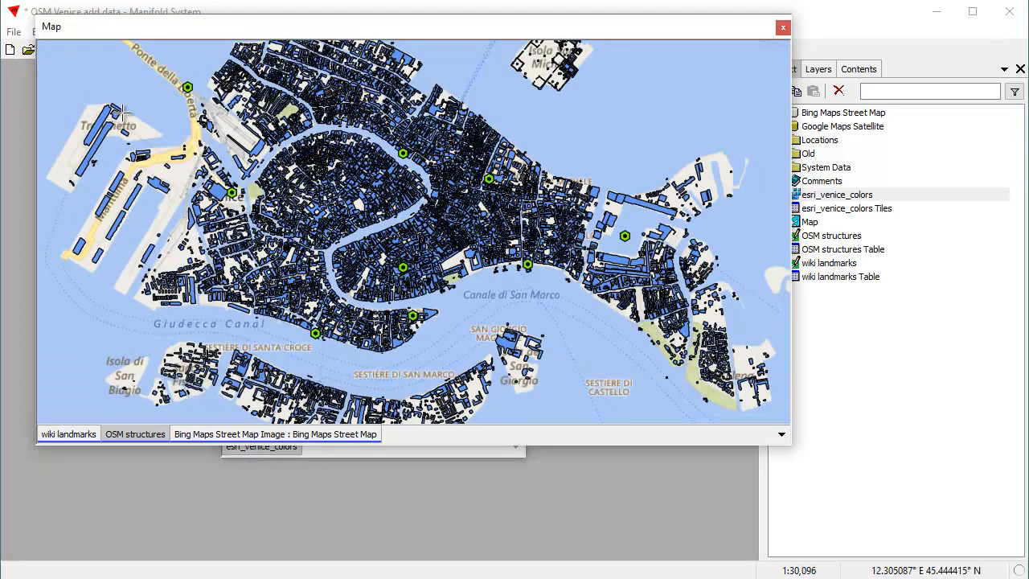
pyautogui.moveTo(786, 448); pyautogui.dragTo(447, 490)
pyautogui.click(474, 110)
pyautogui.moveTo(474, 110); pyautogui.dragTo(689, 117)
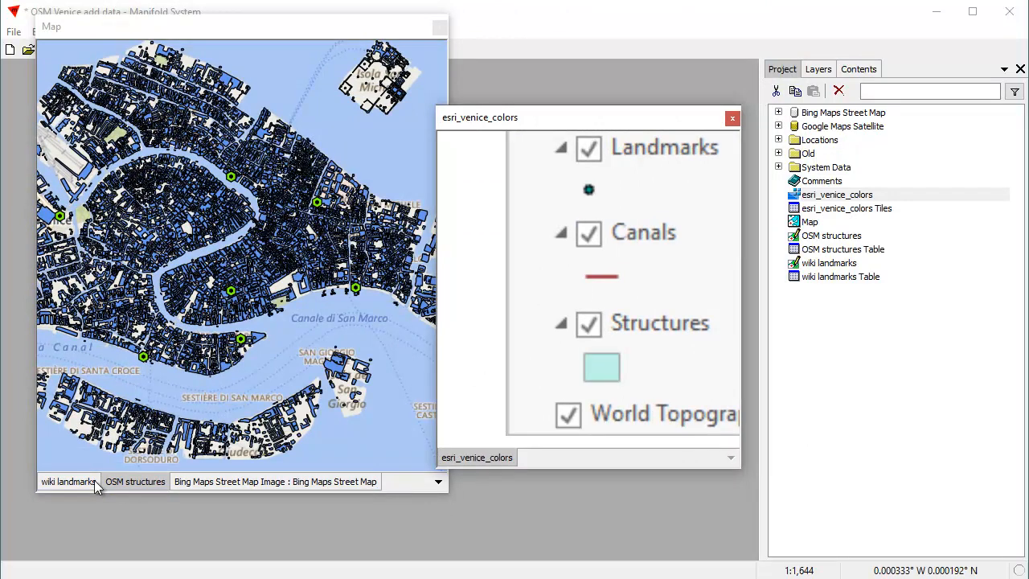
# Step: Set the OSM structures area fill to the pale turquoise sampled from the Structures swatch in the esri_venice_colors image
pyautogui.click(135, 483)
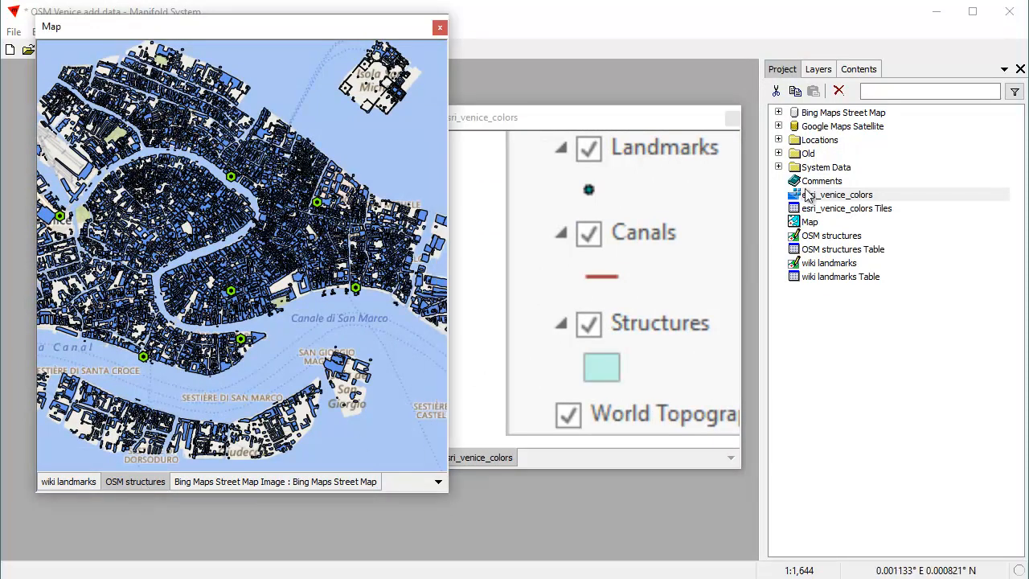
pyautogui.click(871, 71)
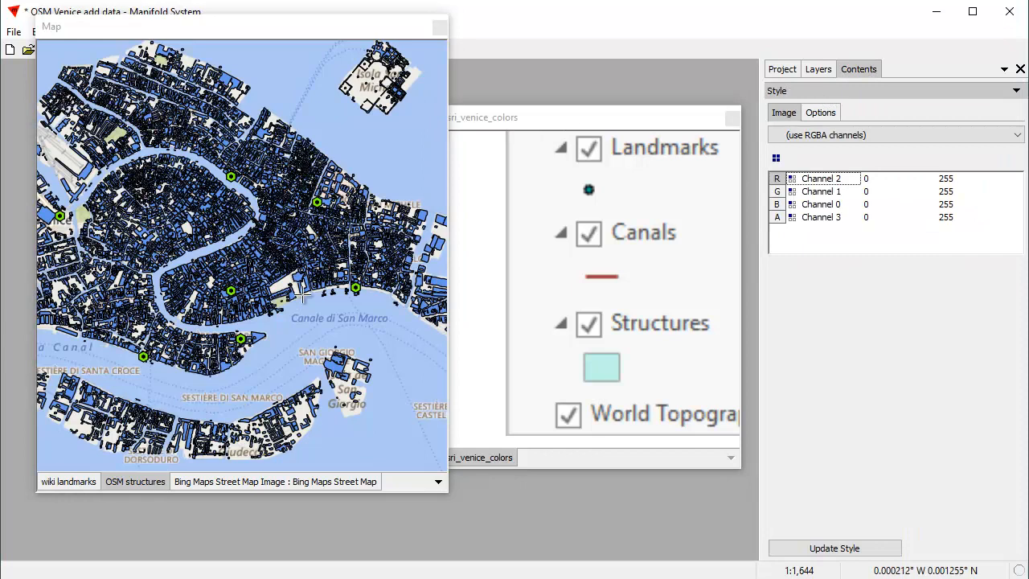
pyautogui.click(89, 29)
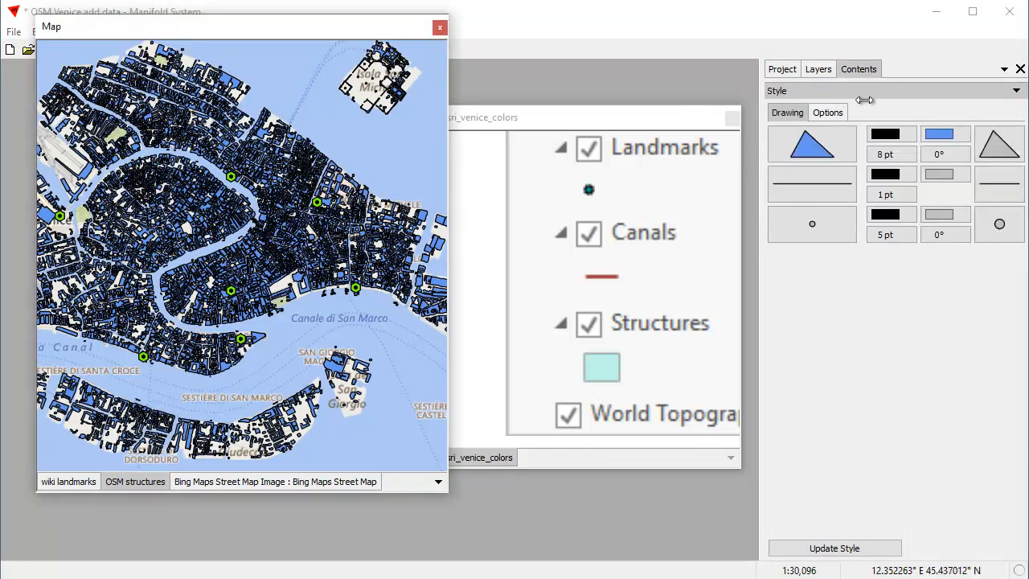
pyautogui.click(934, 138)
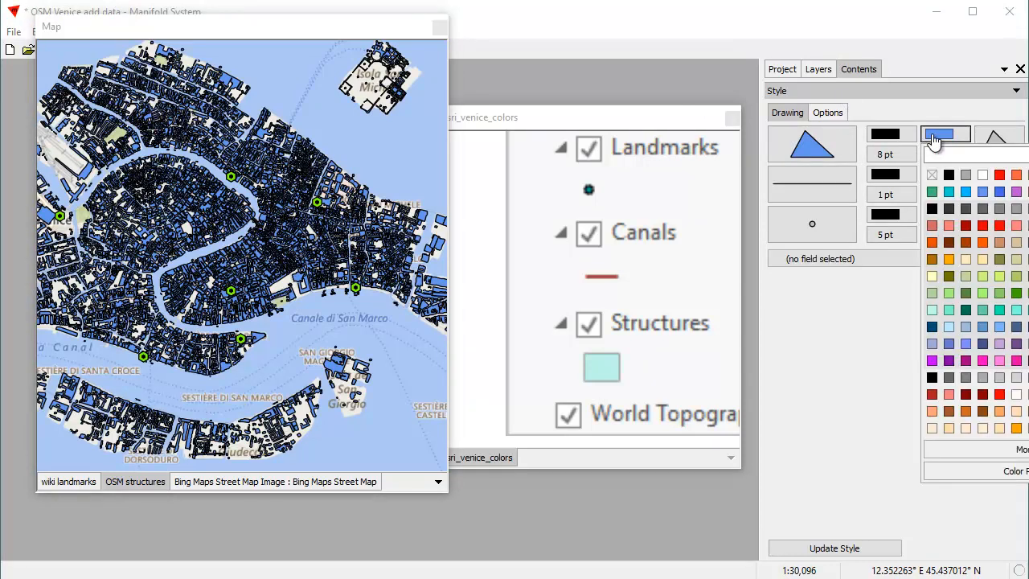
pyautogui.click(997, 479)
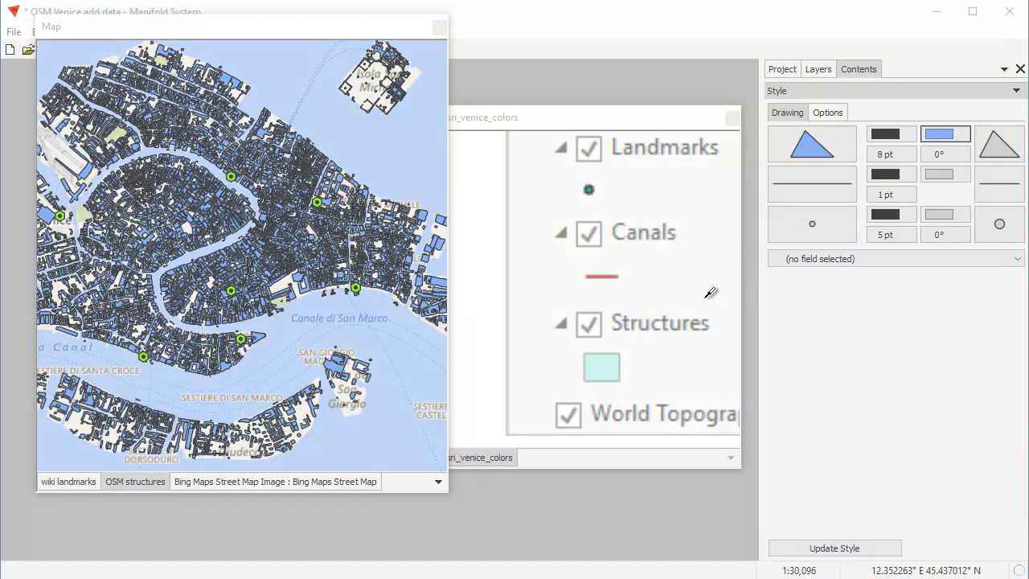
pyautogui.click(604, 366)
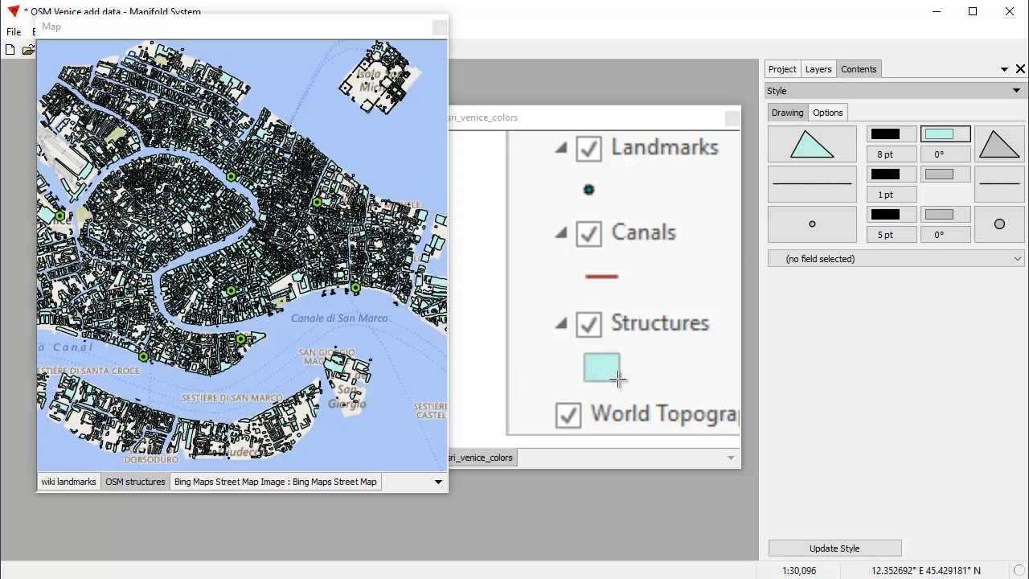
# Step: Set the OSM structures area stroke to the gray-green sampled from the edge of the Structures swatch
pyautogui.click(889, 138)
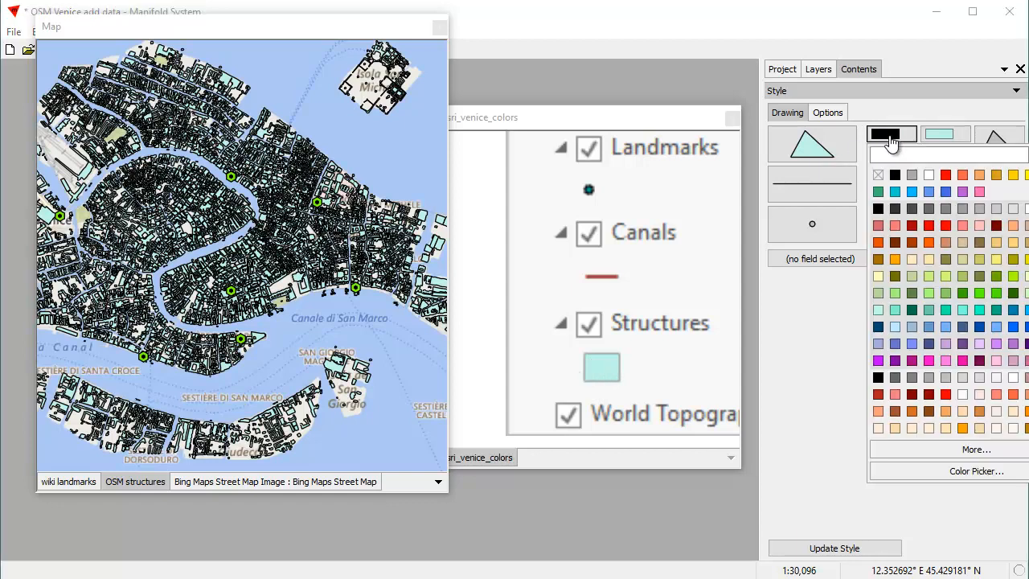
pyautogui.click(916, 473)
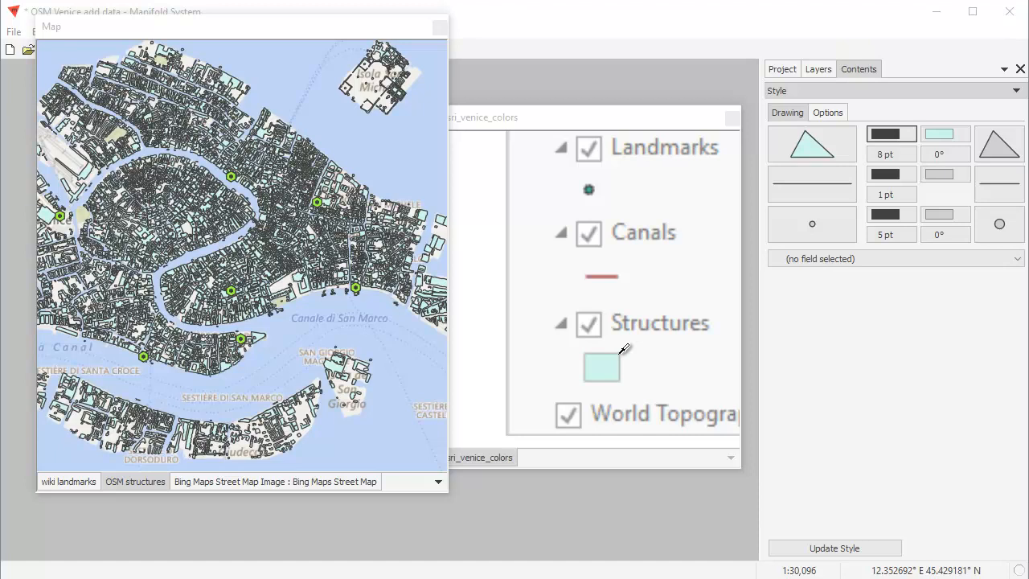
pyautogui.click(619, 354)
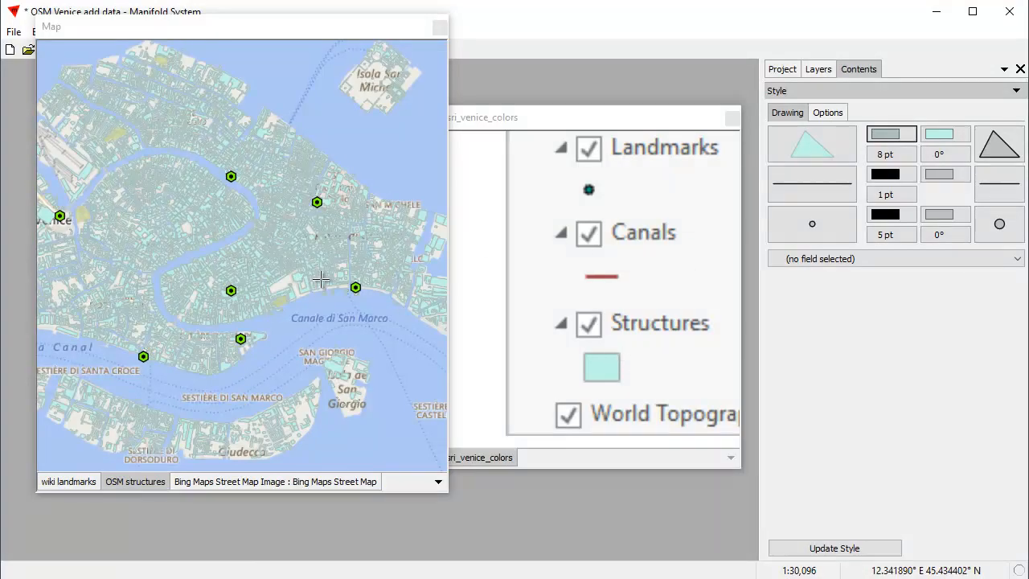
# Step: Close the esri_venice_colors image and dock the map window again
pyautogui.click(668, 111)
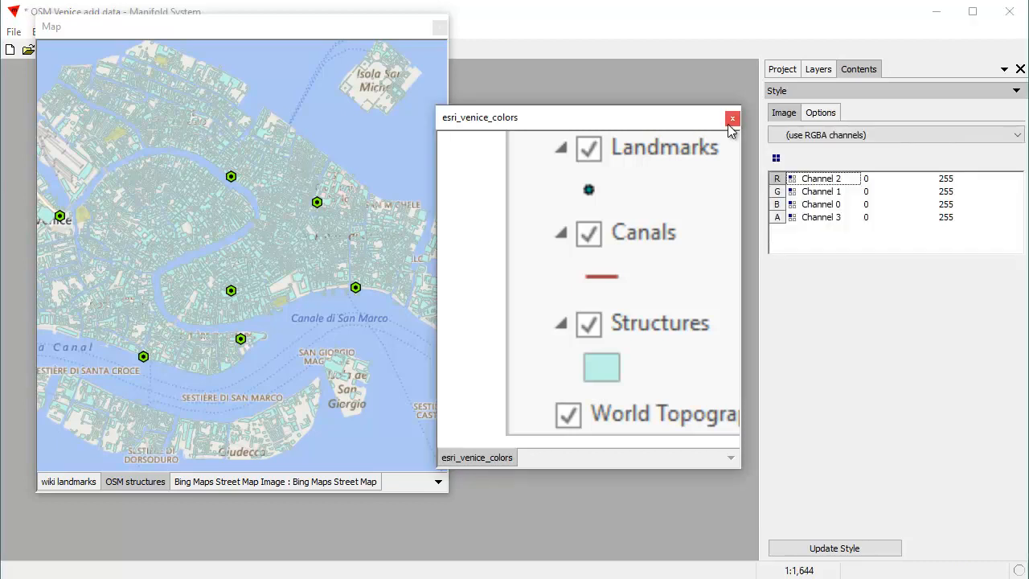
pyautogui.click(731, 119)
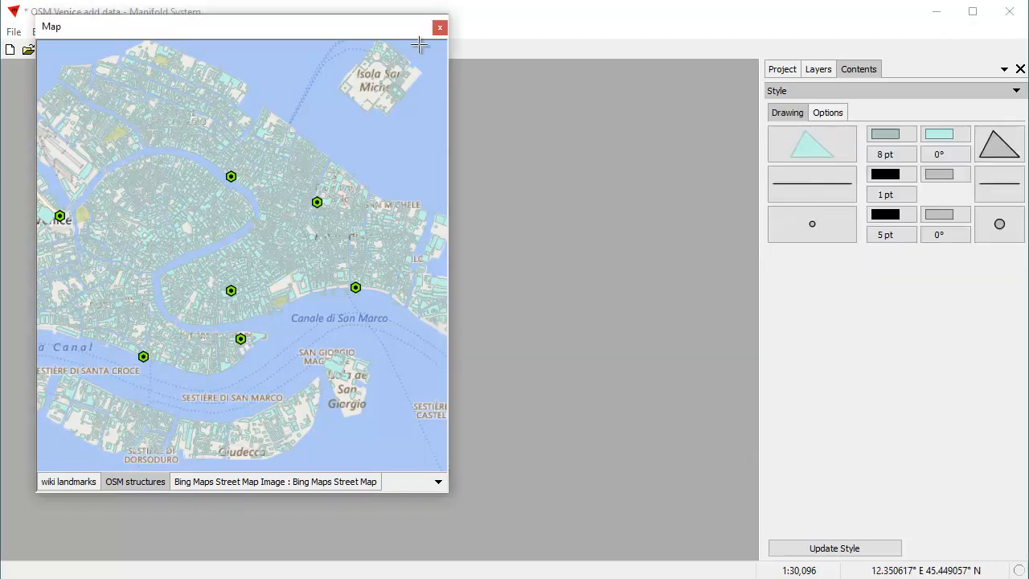
pyautogui.doubleClick(310, 29)
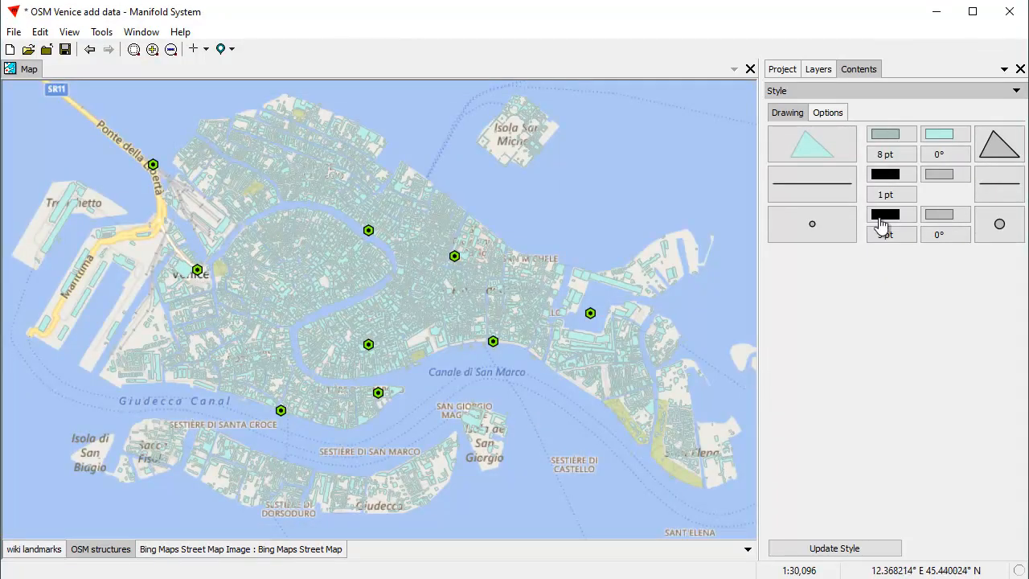
# Step: Give the OSM structures areas the solid outline style with a stroke width of 0.5 pt
pyautogui.click(997, 155)
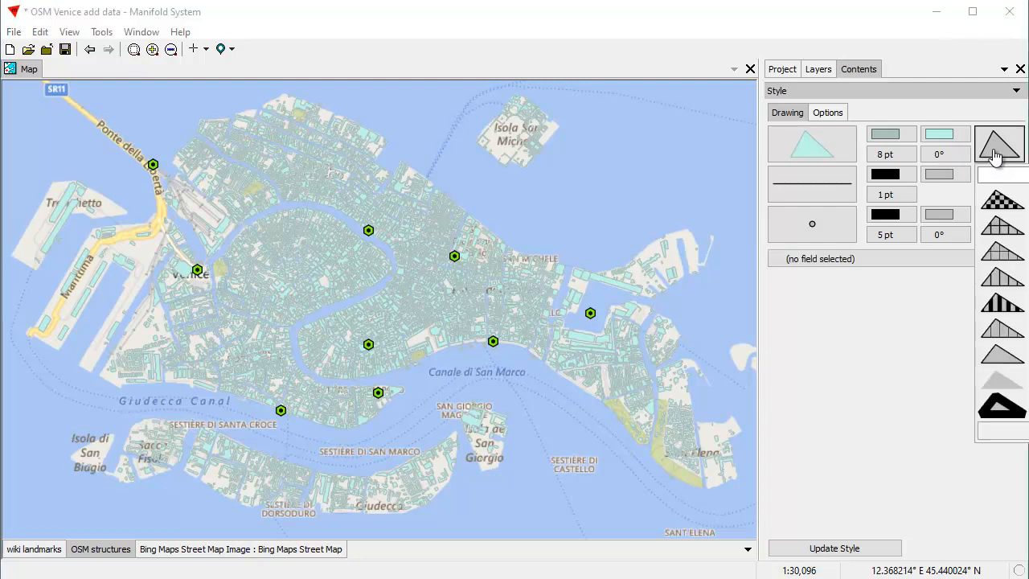
pyautogui.click(997, 412)
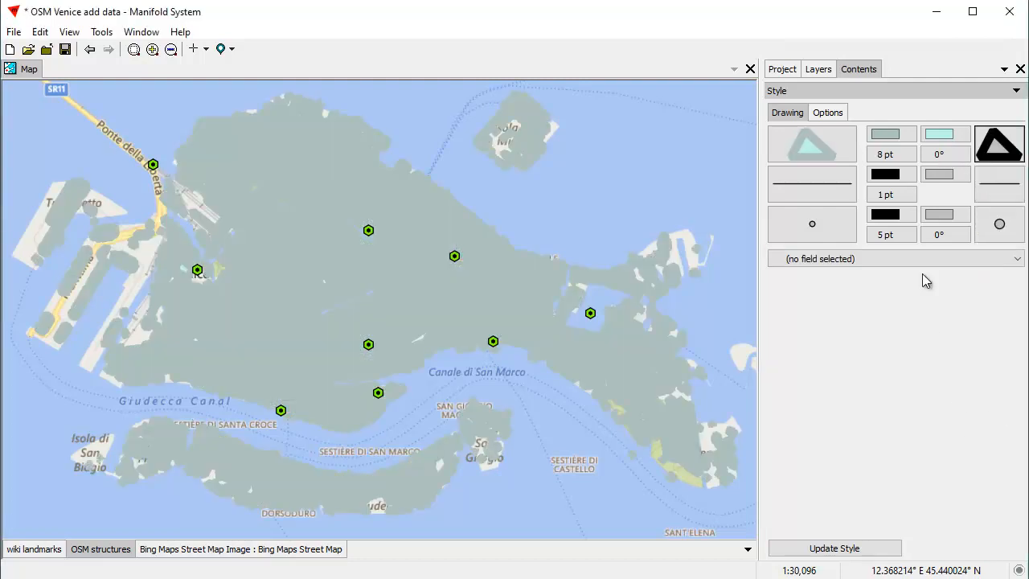
pyautogui.click(885, 157)
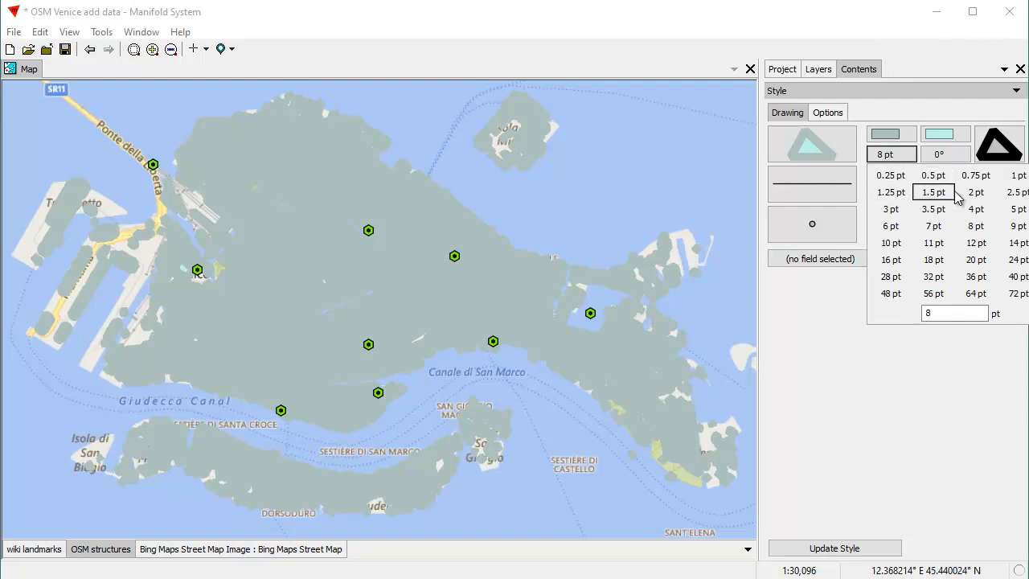
pyautogui.click(890, 193)
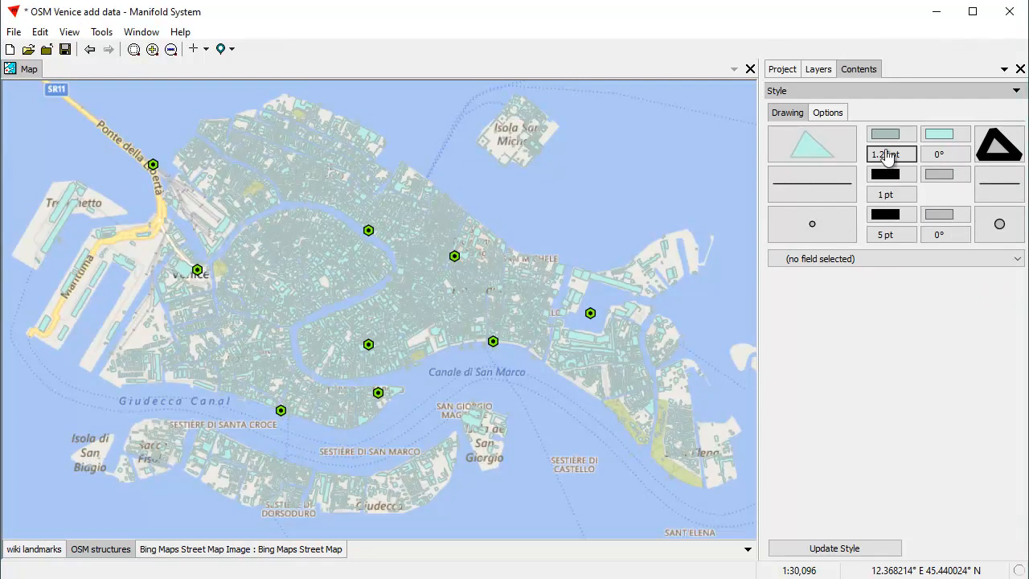
pyautogui.click(890, 157)
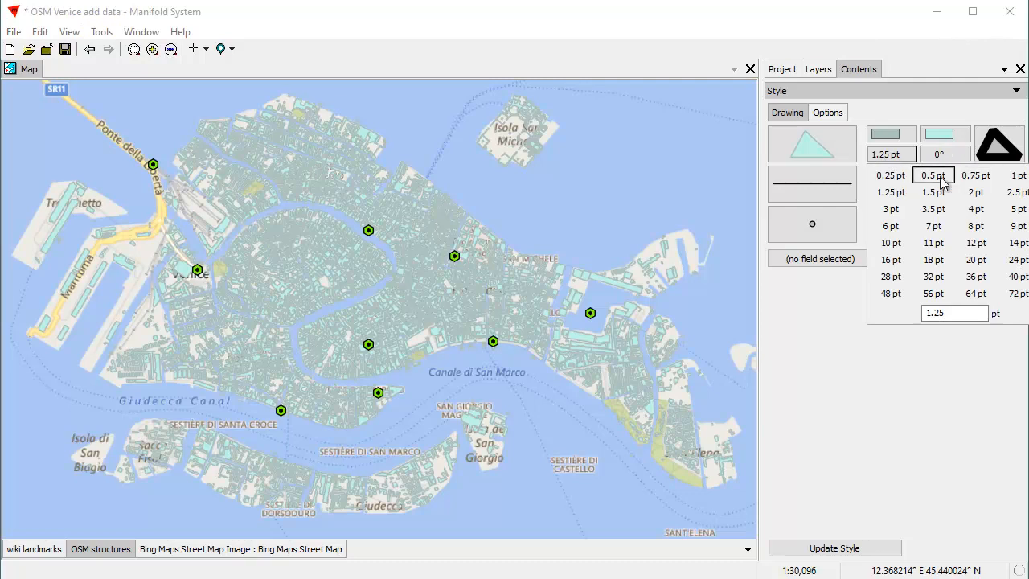
pyautogui.click(934, 175)
# Step: Base the OSM structures area fill on the Height field, using the equal count method with 10 breaks
pyautogui.moveTo(325, 198); pyautogui.dragTo(489, 341)
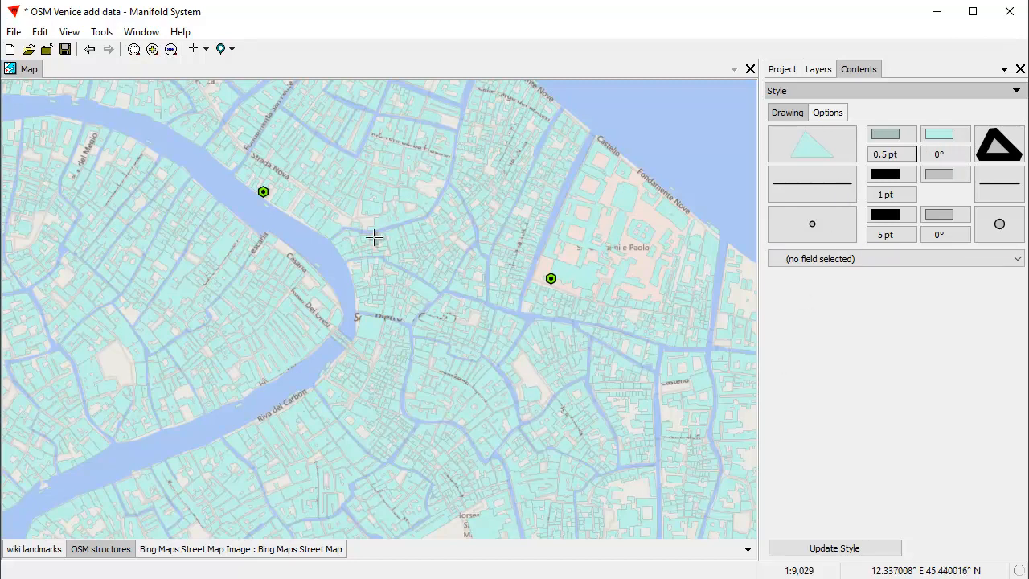
pyautogui.click(938, 135)
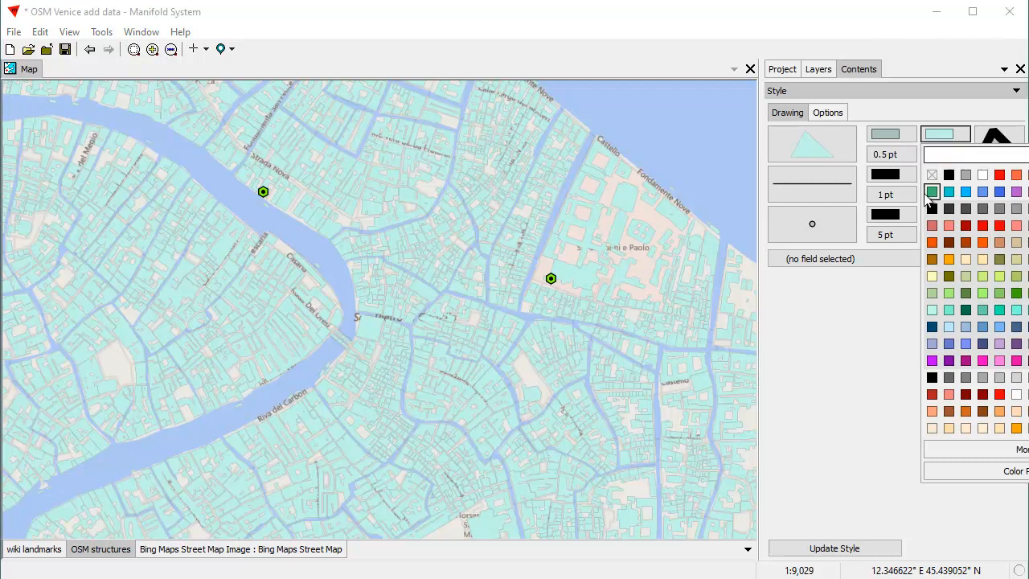
pyautogui.click(876, 260)
pyautogui.click(857, 263)
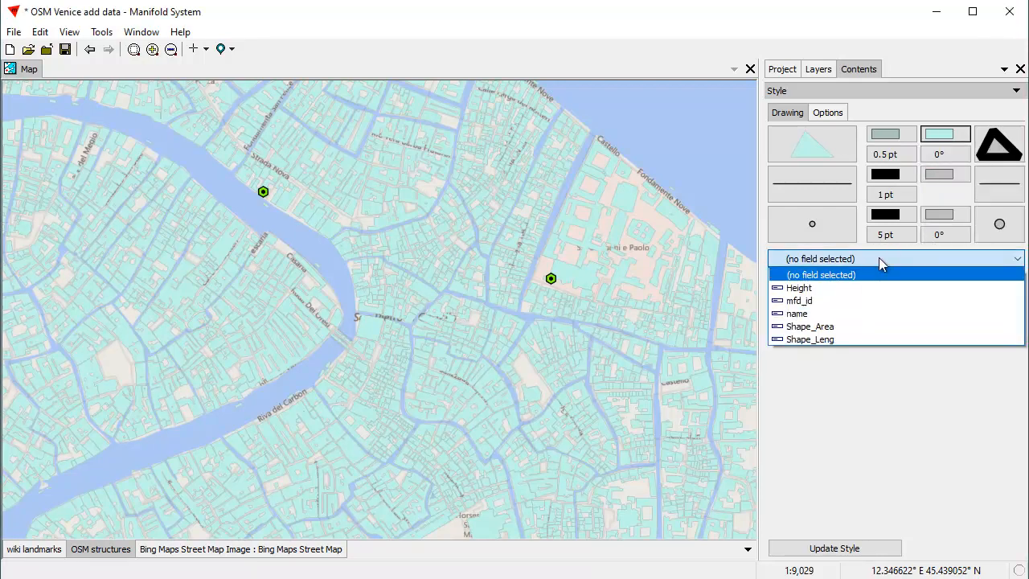
pyautogui.click(804, 288)
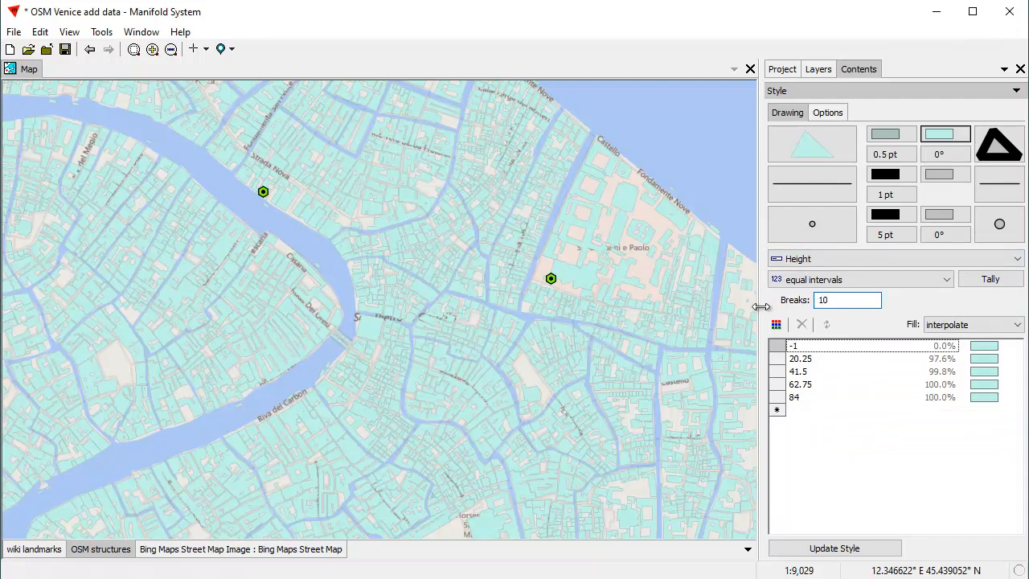
pyautogui.click(942, 280)
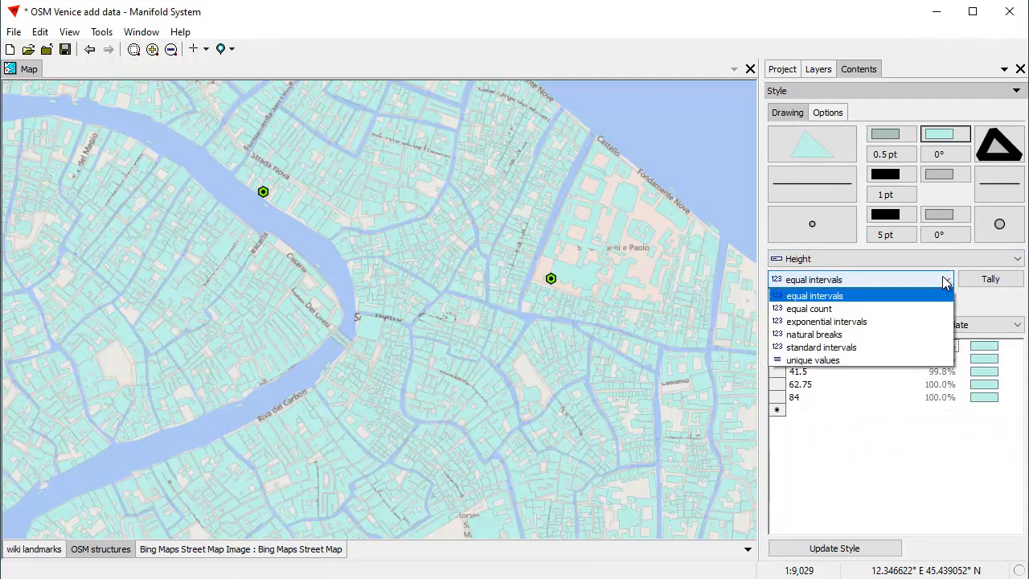
pyautogui.click(829, 311)
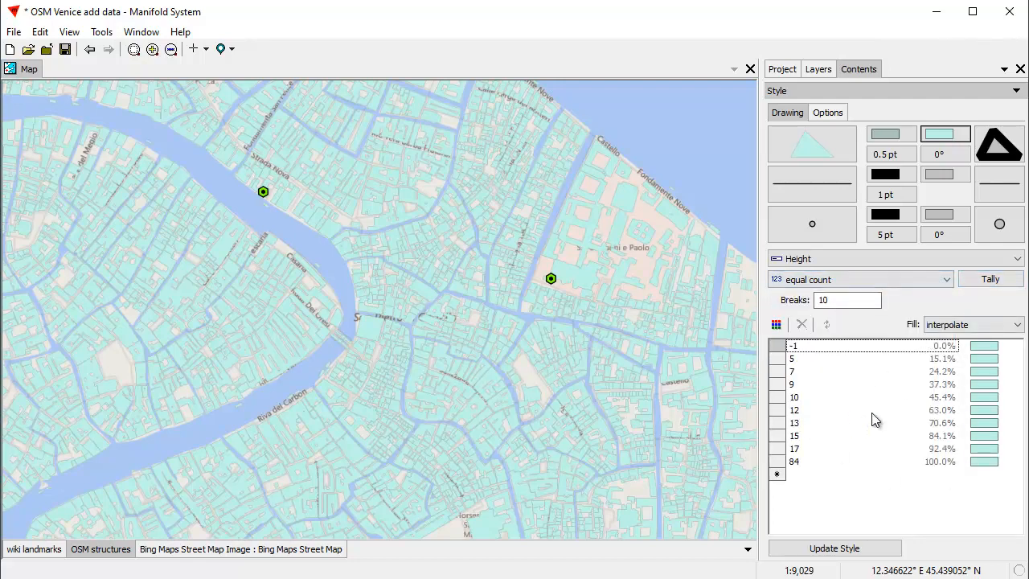
# Step: Undock the Contents pane and place it over the map so the full palette list can be reached
pyautogui.click(776, 325)
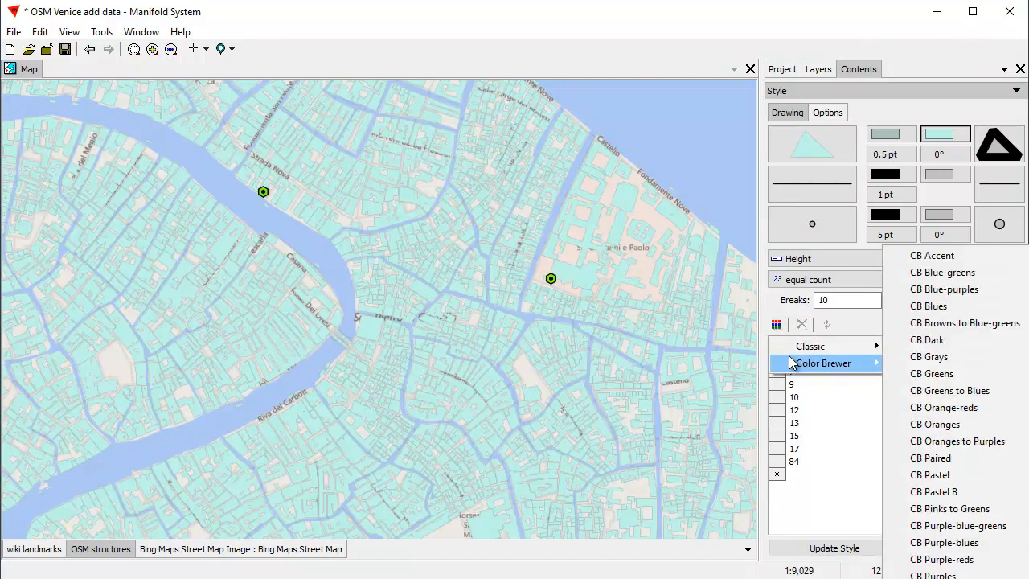
pyautogui.doubleClick(868, 69)
pyautogui.moveTo(245, 41); pyautogui.dragTo(285, 6)
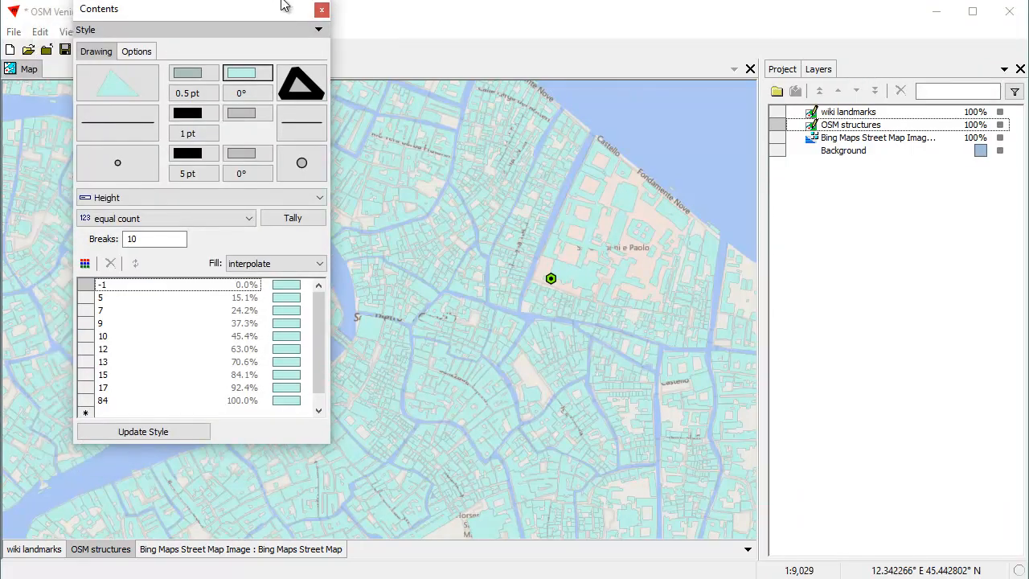
# Step: Apply a Color Brewer palette from crimson through yellow to purple to the Height breaks, update the style, and redock the Contents pane
pyautogui.click(85, 265)
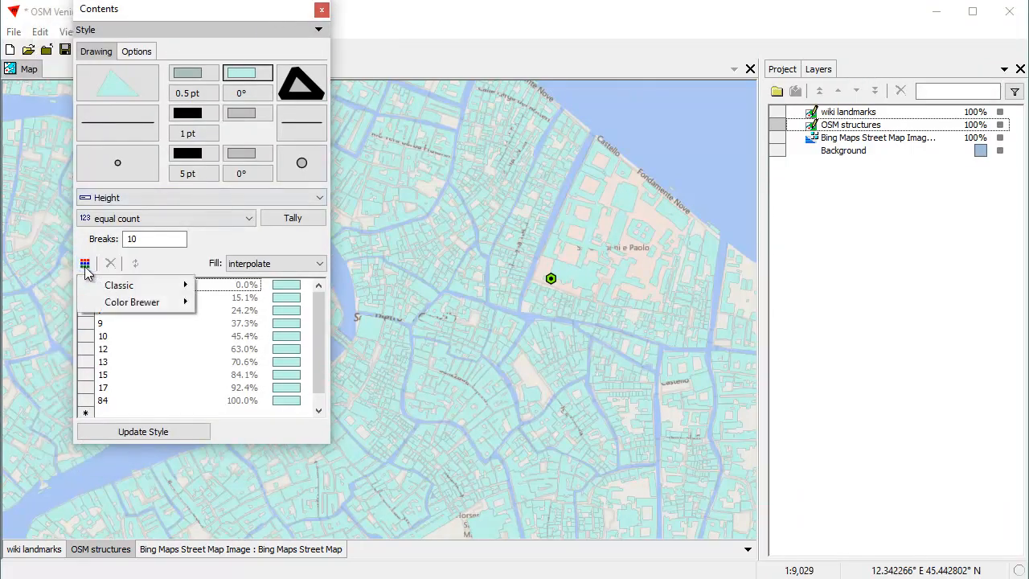
pyautogui.moveTo(122, 301)
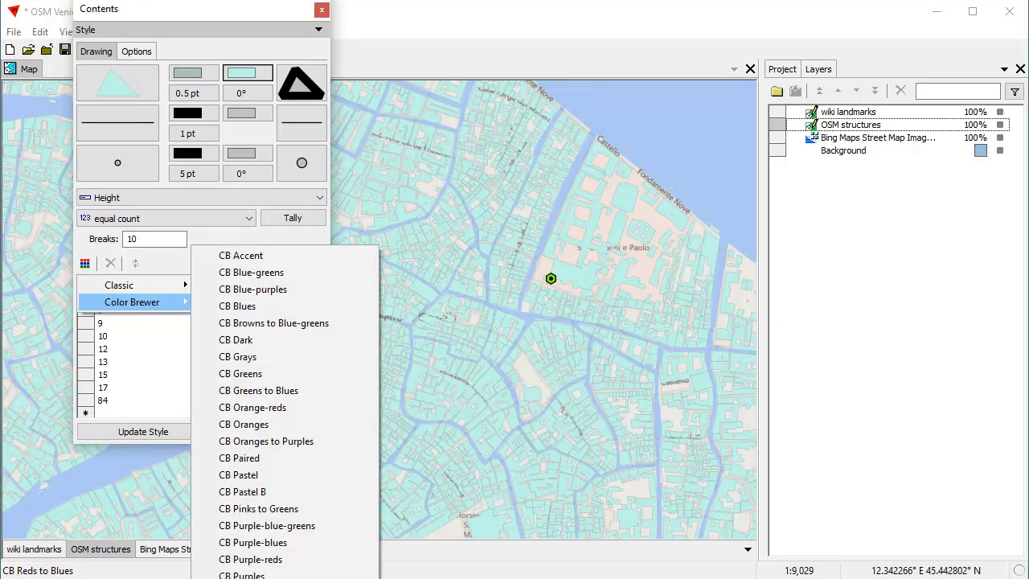
pyautogui.click(265, 571)
pyautogui.click(84, 265)
pyautogui.moveTo(110, 293)
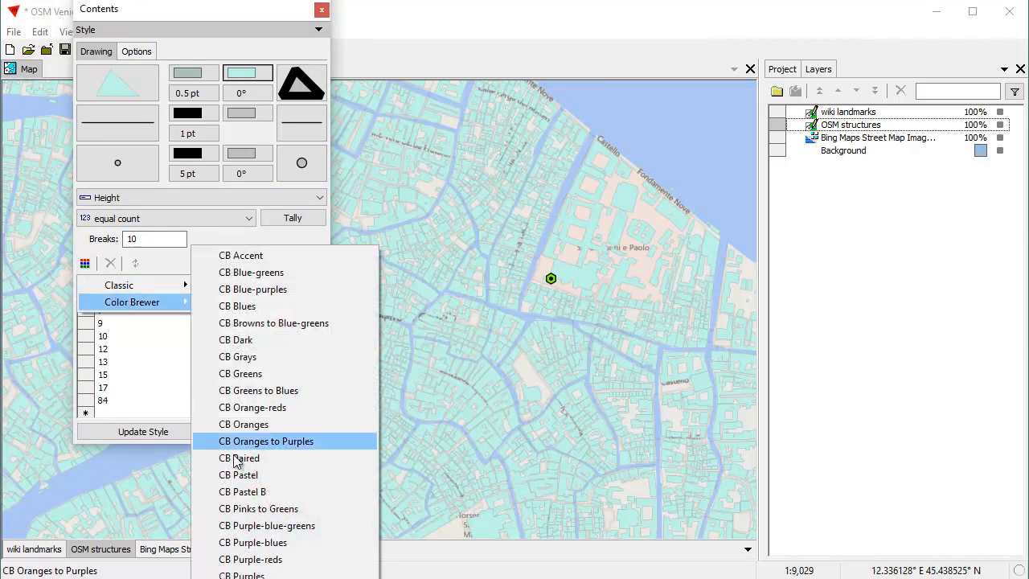
pyautogui.click(249, 571)
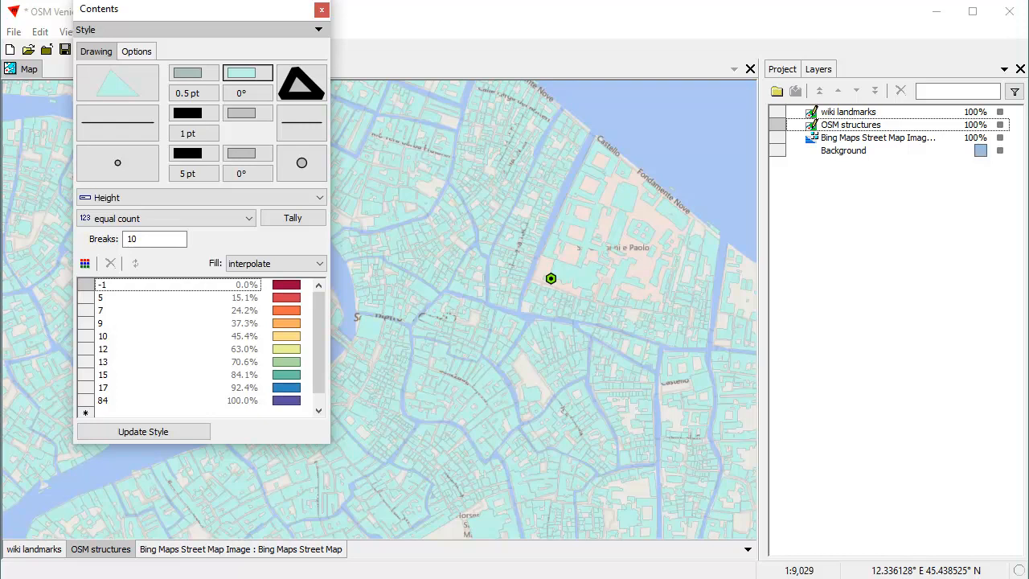
pyautogui.click(177, 433)
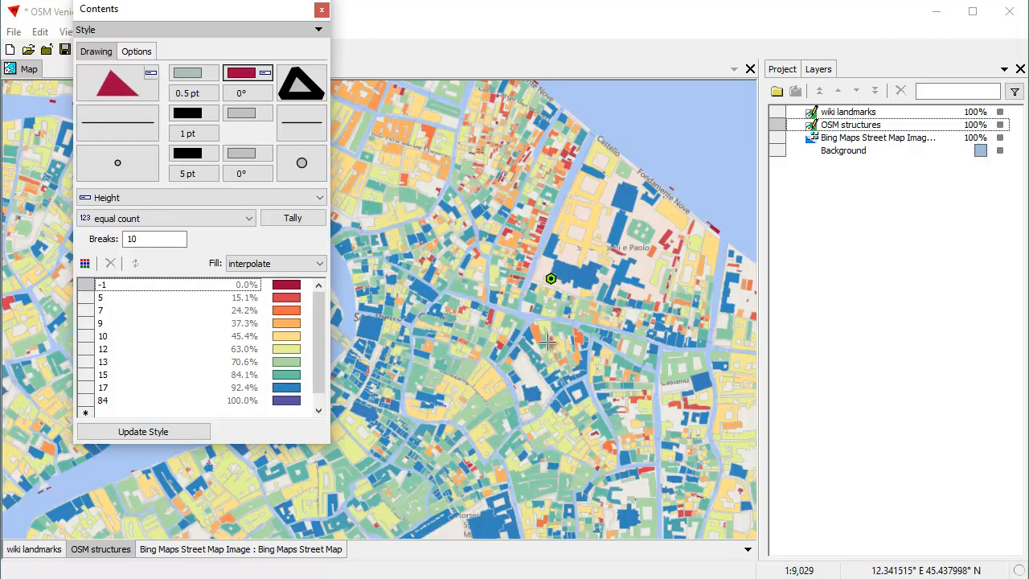
pyautogui.doubleClick(196, 17)
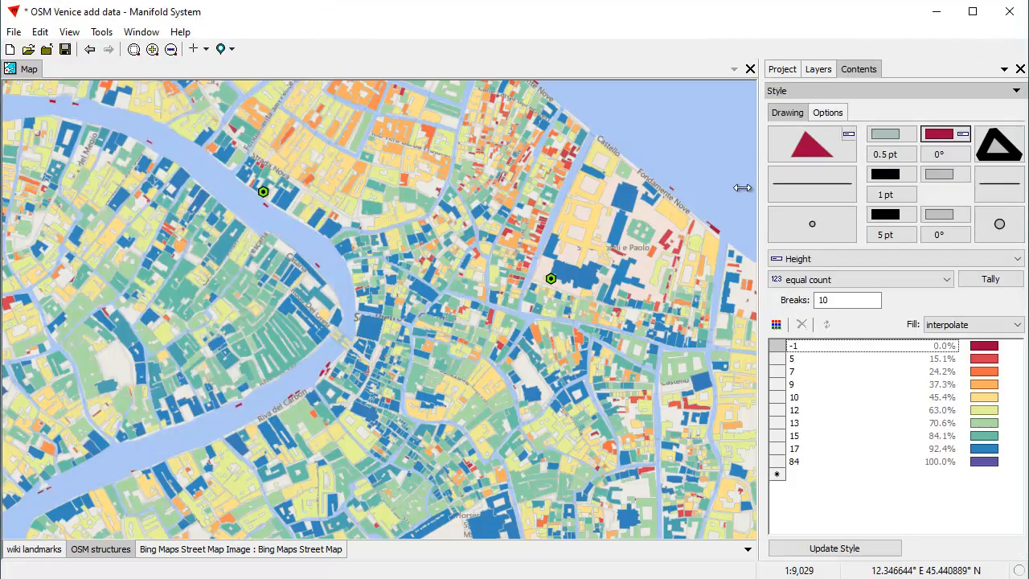
# Step: Set the OSM structures area stroke color to black and return to the fill color settings
pyautogui.click(888, 137)
pyautogui.click(895, 176)
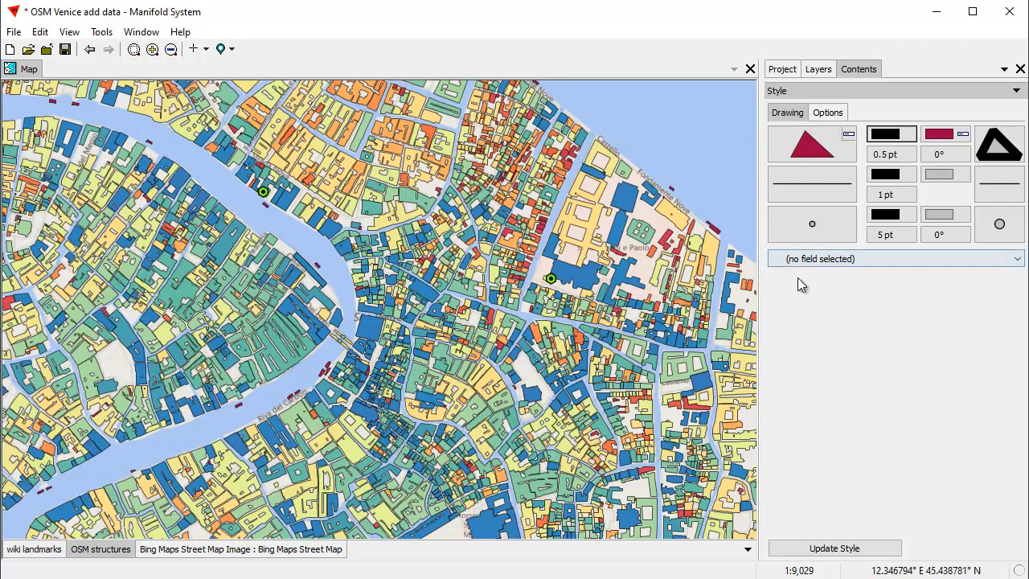
pyautogui.click(939, 135)
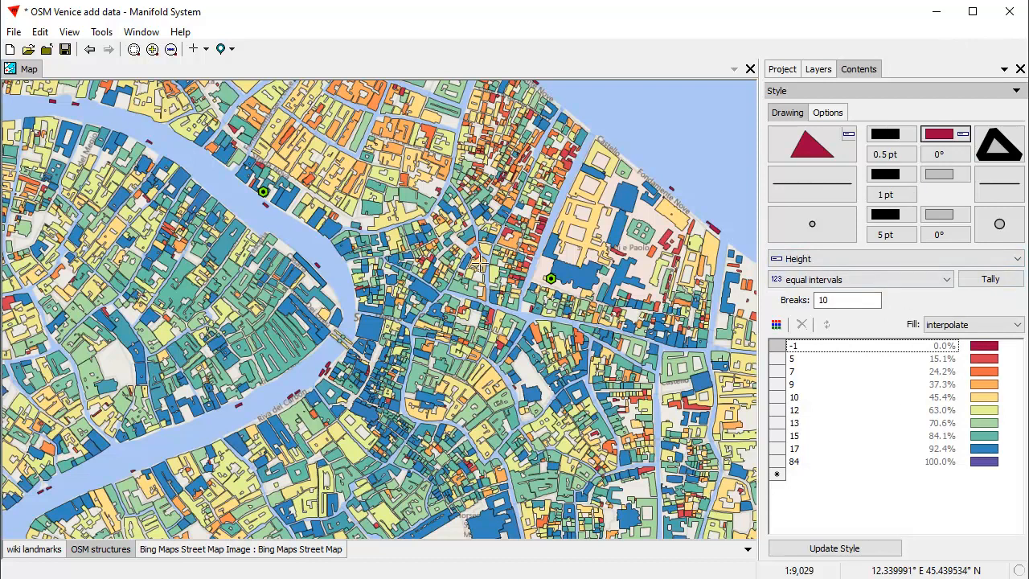
# Step: Try area stroke widths of 1.5, 4 and 1.25 pt and set the width back to 0.5 pt
pyautogui.click(886, 156)
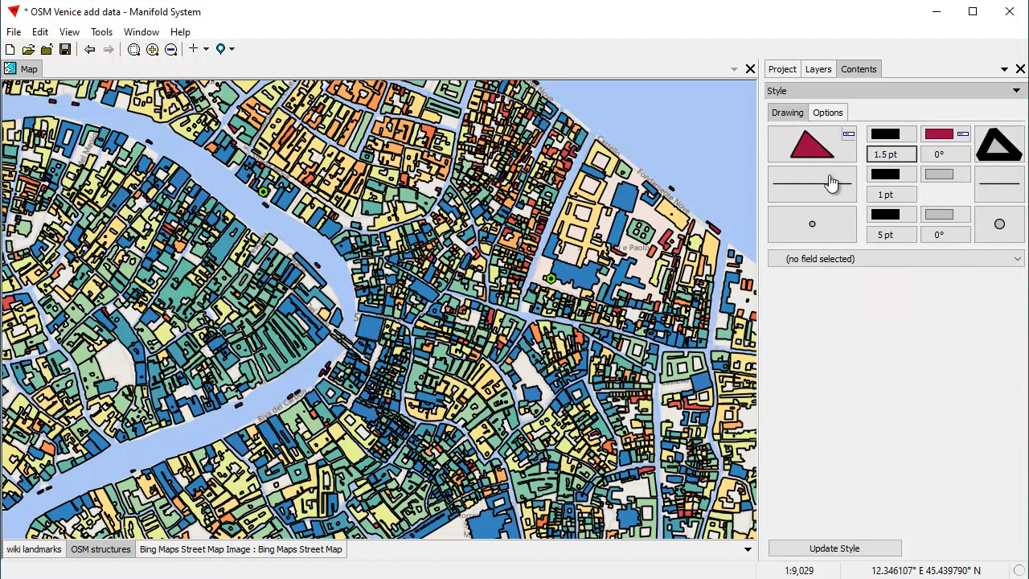
pyautogui.click(884, 155)
pyautogui.click(983, 207)
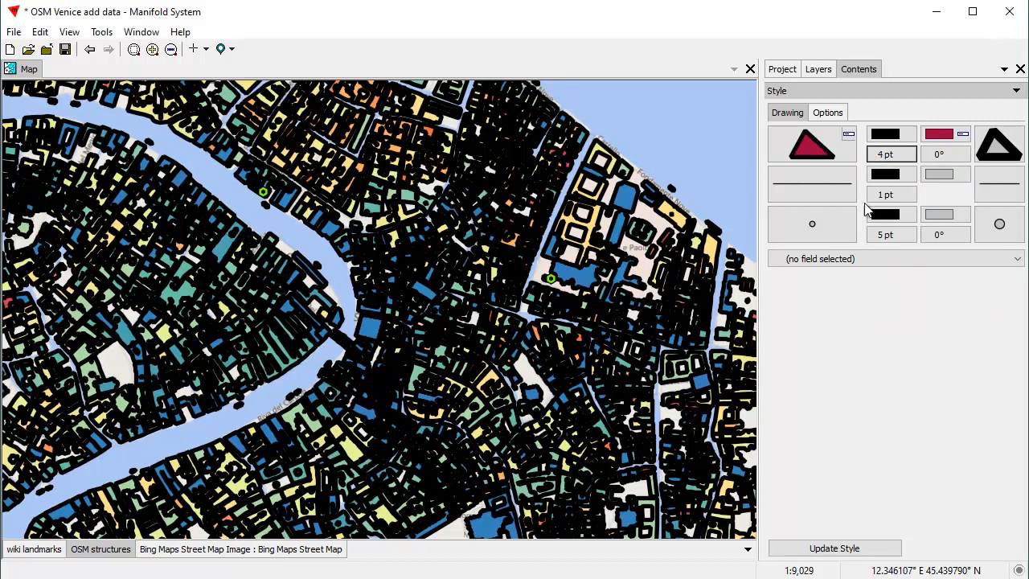
pyautogui.click(885, 155)
pyautogui.click(889, 193)
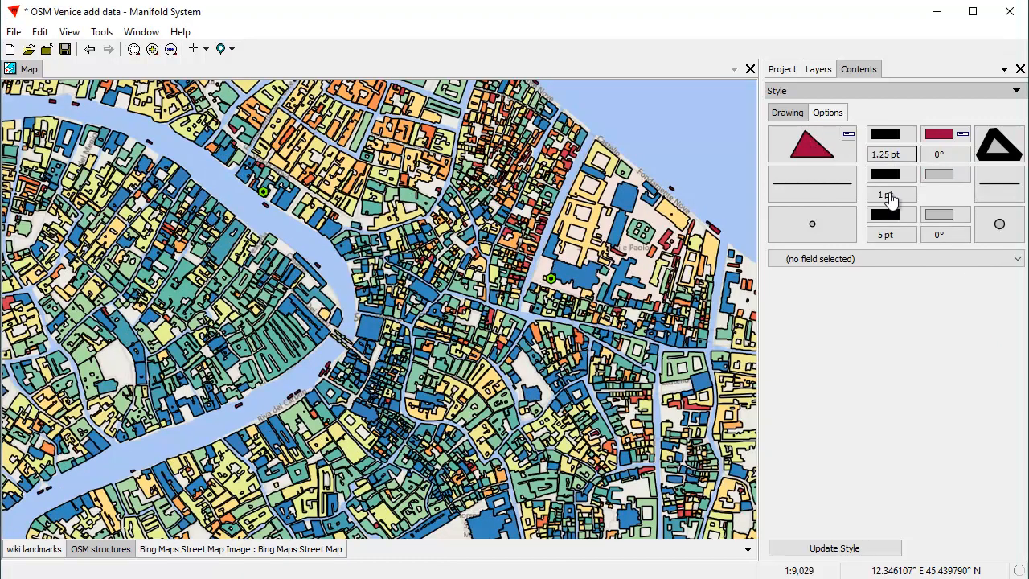
pyautogui.click(906, 160)
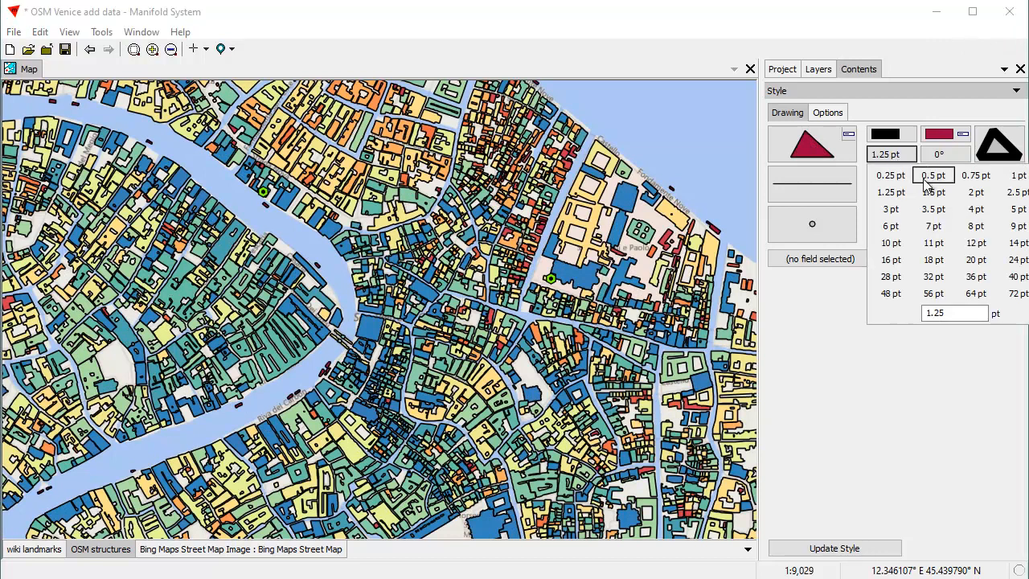
pyautogui.click(932, 175)
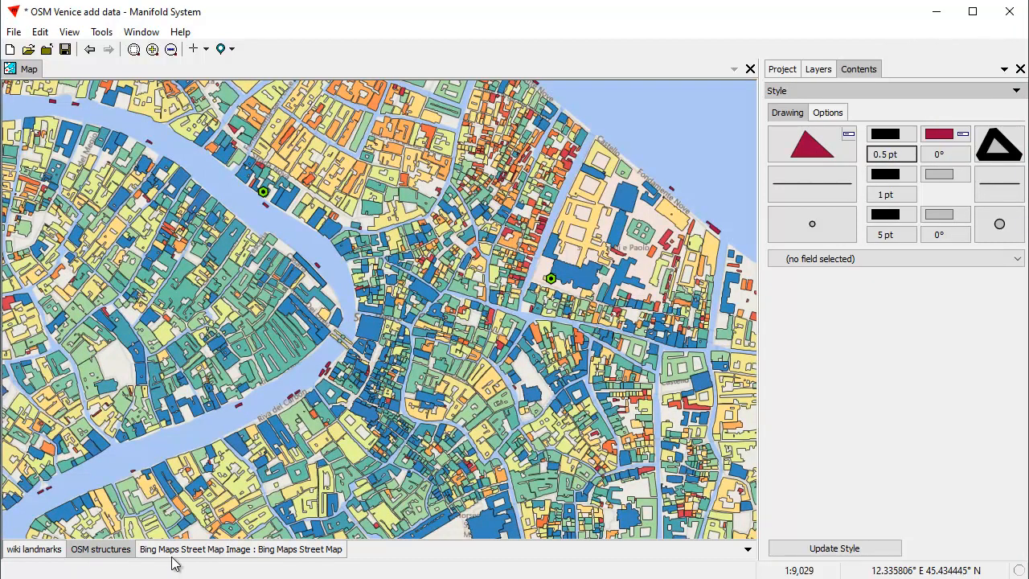
# Step: Go to the saved Venice location on the map and show the project's component list
pyautogui.click(225, 50)
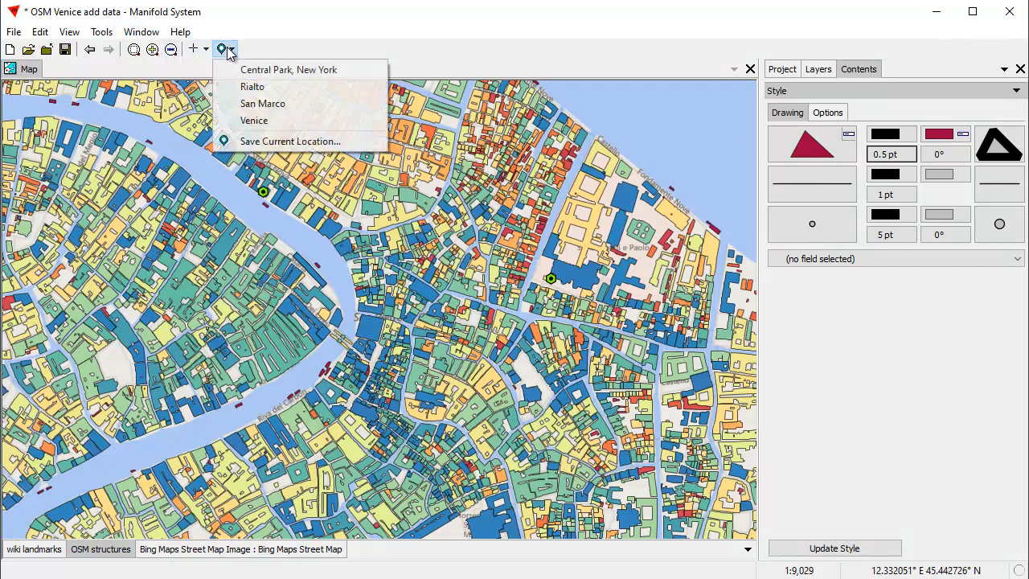
pyautogui.click(281, 122)
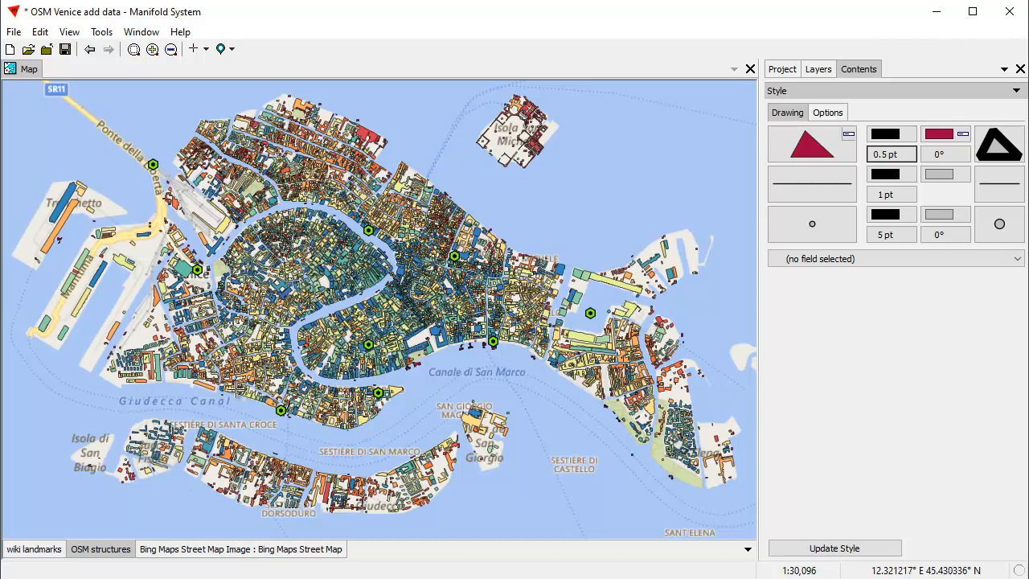
pyautogui.click(780, 71)
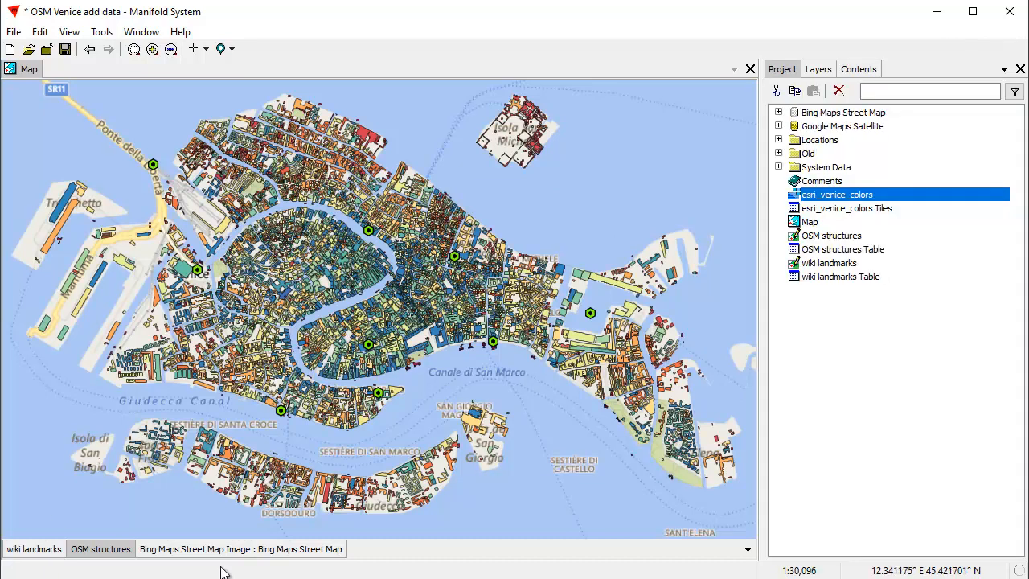
pyautogui.click(811, 406)
# Step: Create a labels component from the wiki landmarks drawing, using the Name field as the label text
pyautogui.rightClick(819, 266)
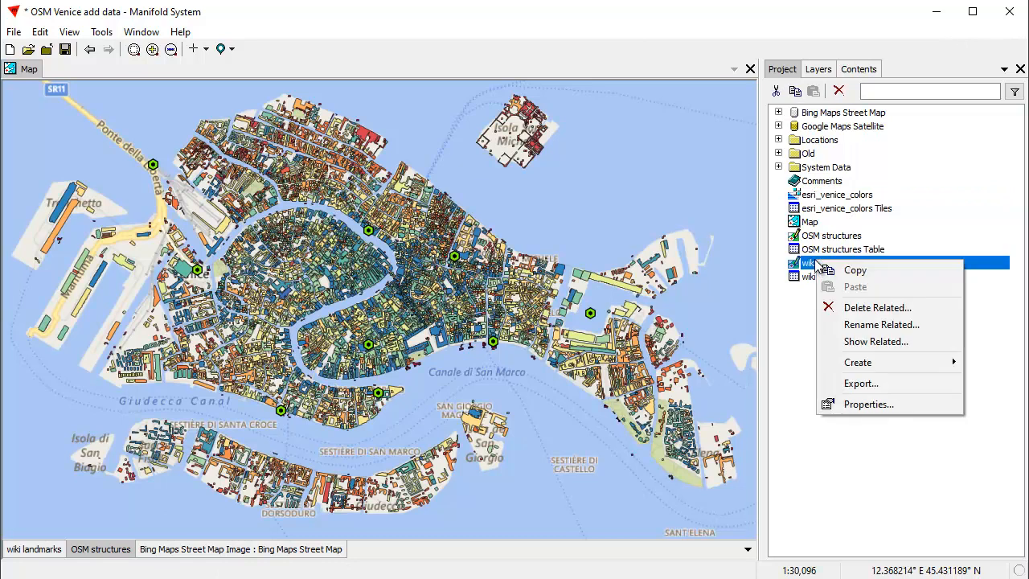
pyautogui.moveTo(882, 372)
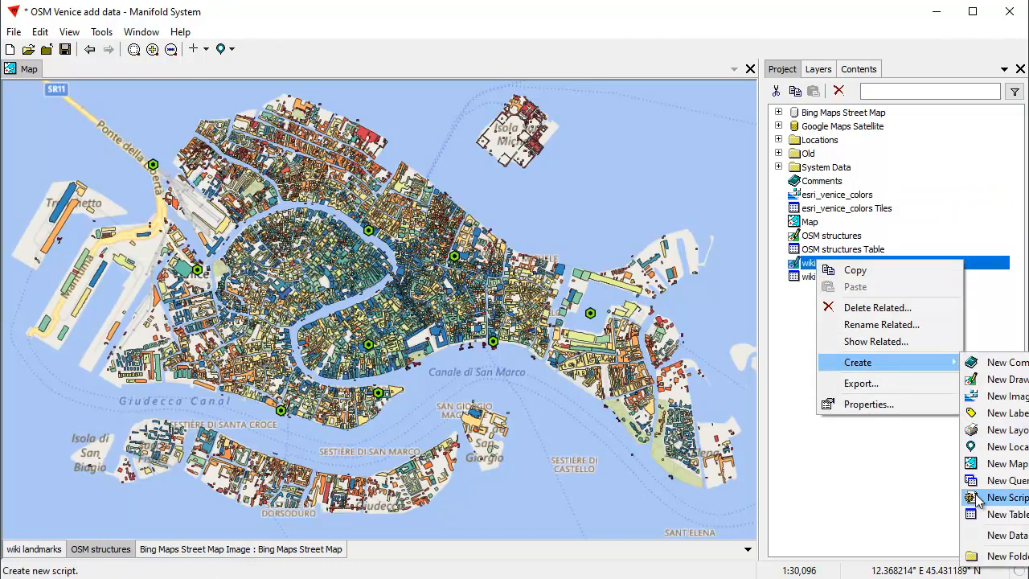
pyautogui.click(989, 413)
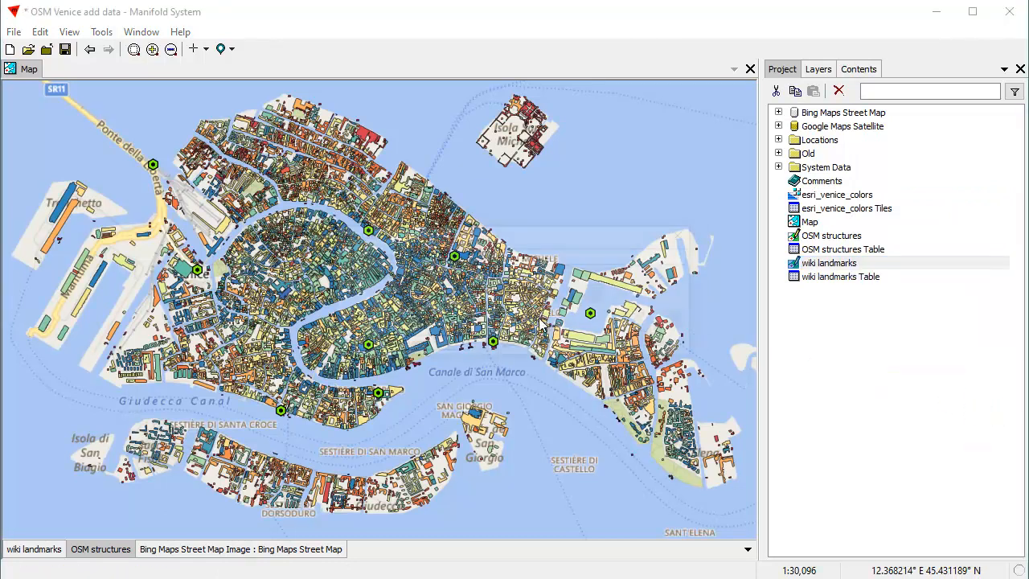
pyautogui.click(529, 298)
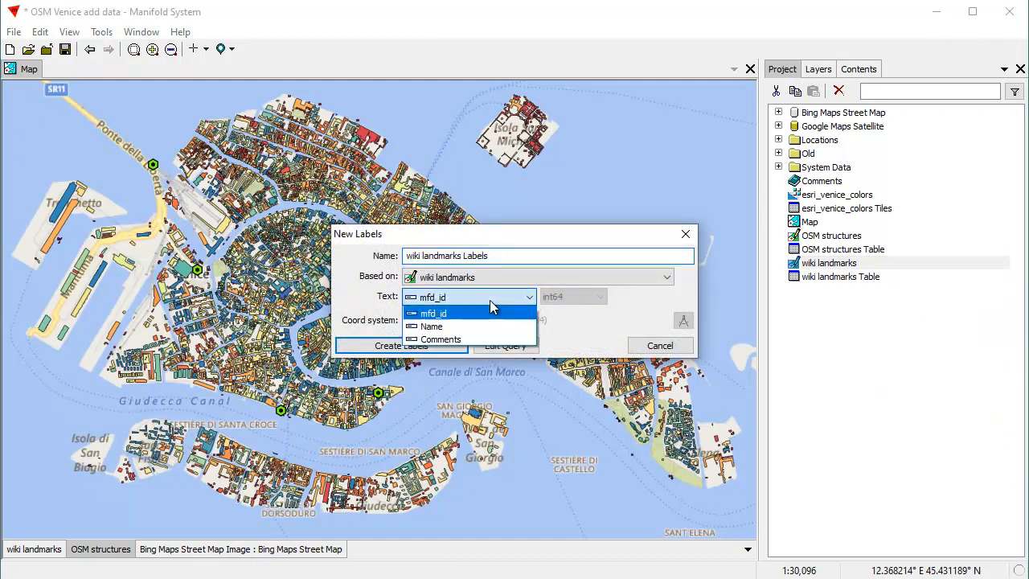
pyautogui.click(447, 327)
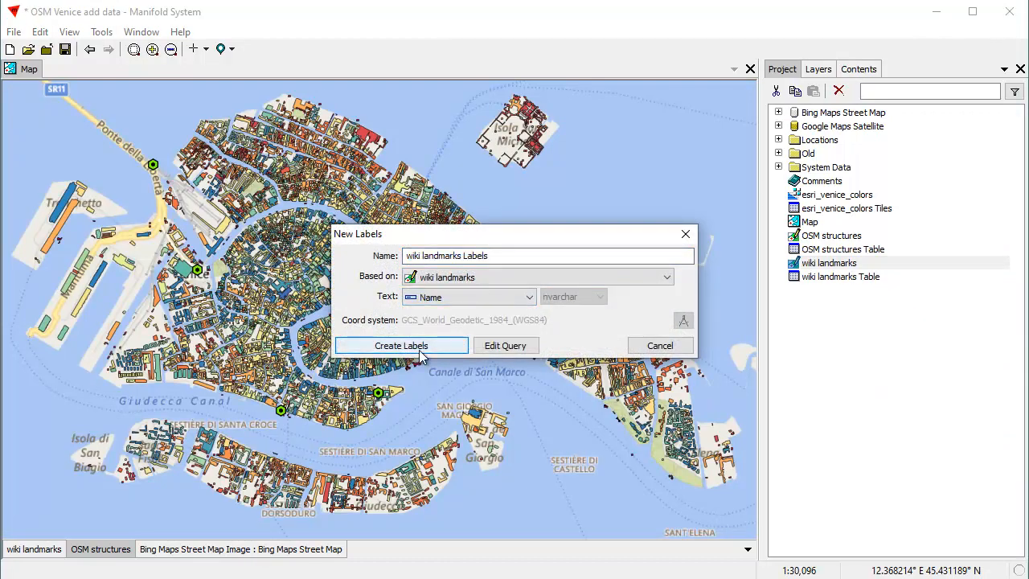
pyautogui.click(437, 346)
pyautogui.click(857, 385)
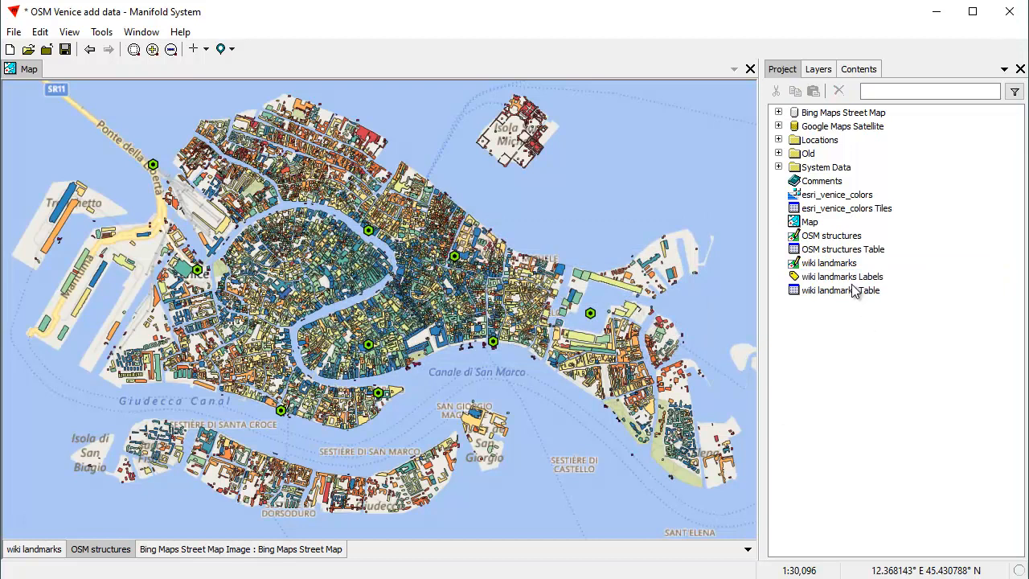
# Step: Add the wiki landmarks Labels component to the map as a layer above the wiki landmarks layer
pyautogui.click(860, 278)
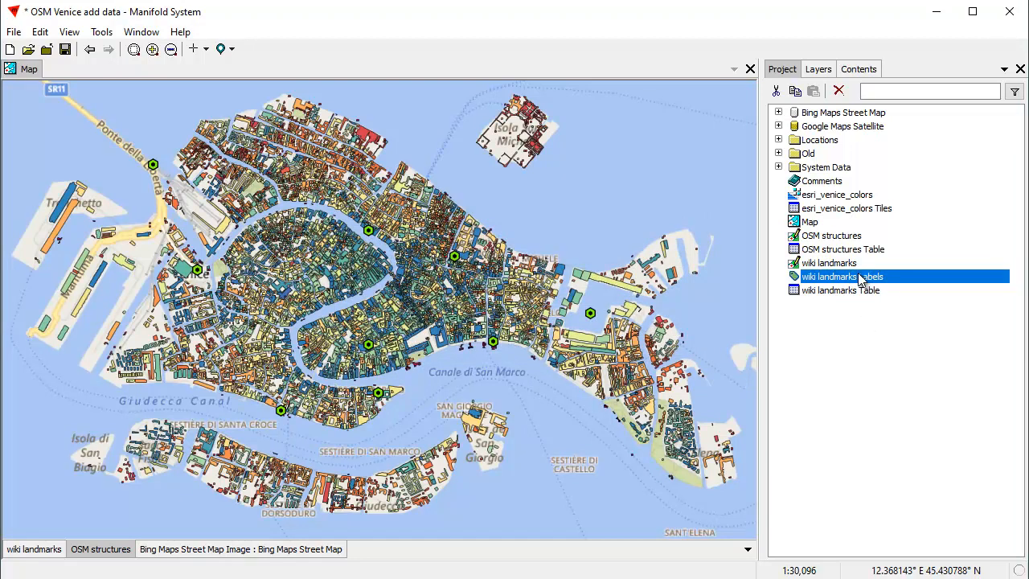
pyautogui.click(33, 550)
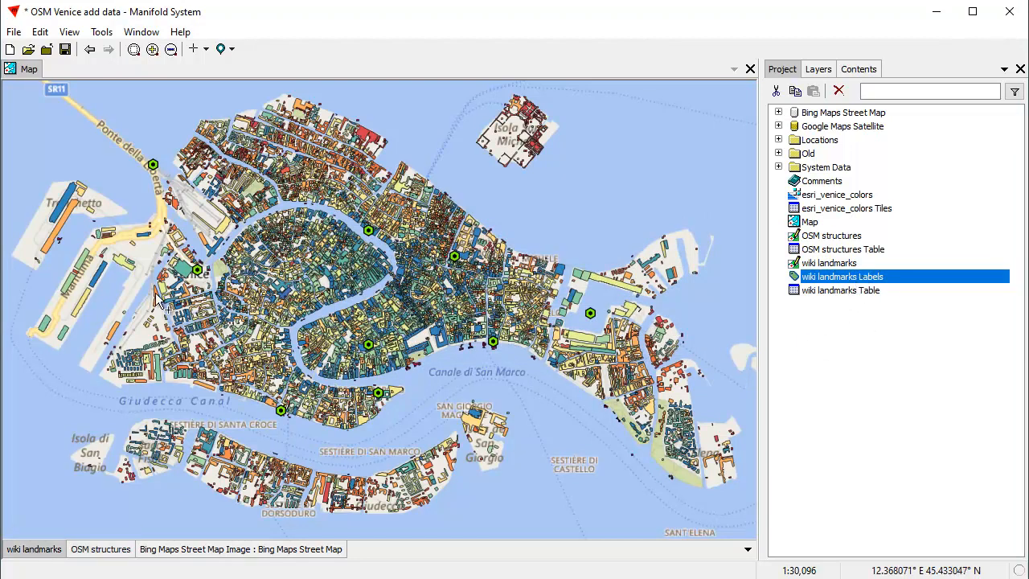
pyautogui.moveTo(156, 299); pyautogui.dragTo(157, 299)
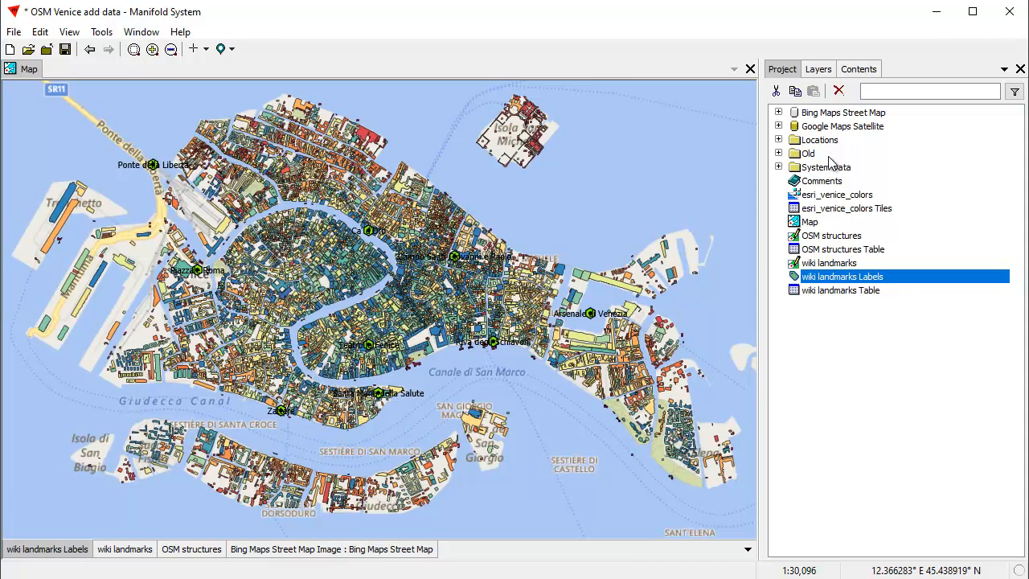
# Step: Try the Banner (White) style on the wiki landmarks labels and switch them to the Physical Region style
pyautogui.click(859, 70)
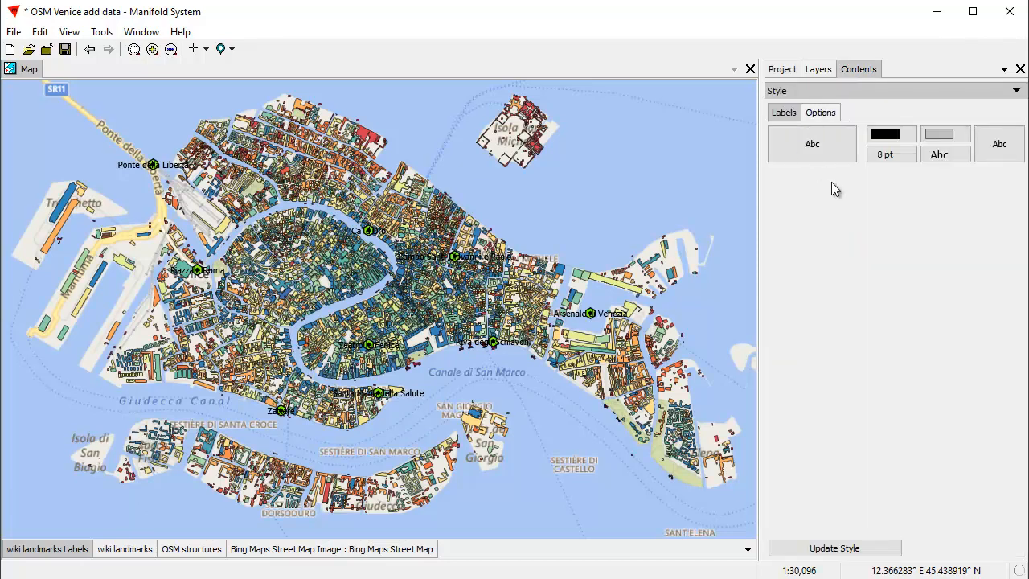
pyautogui.click(816, 148)
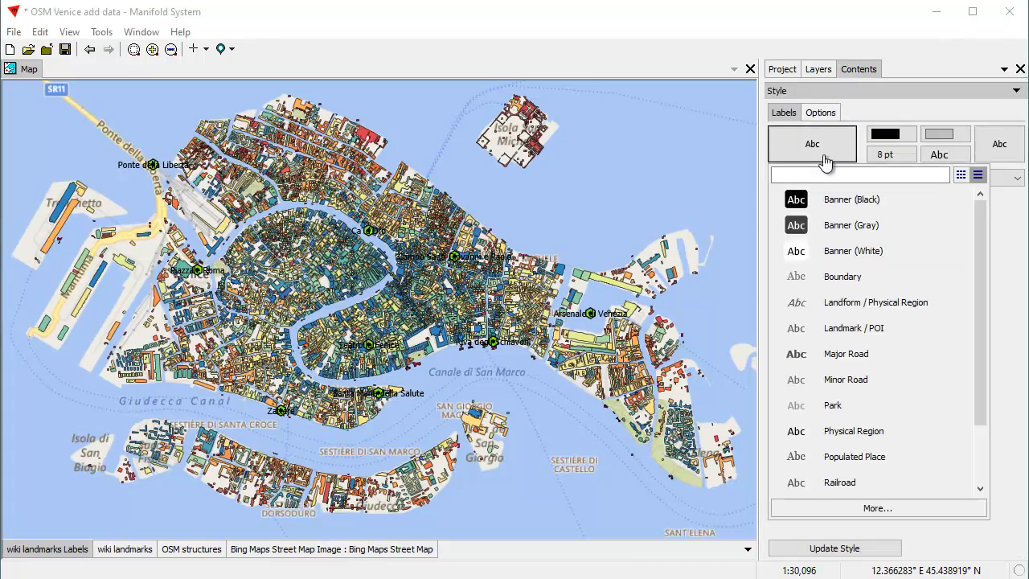
pyautogui.press('Escape')
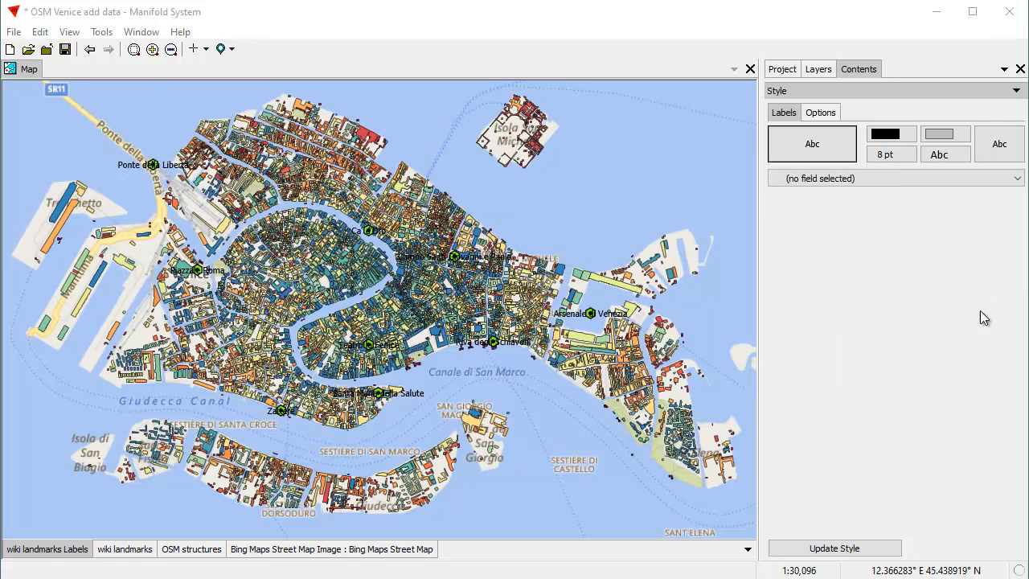
pyautogui.click(812, 143)
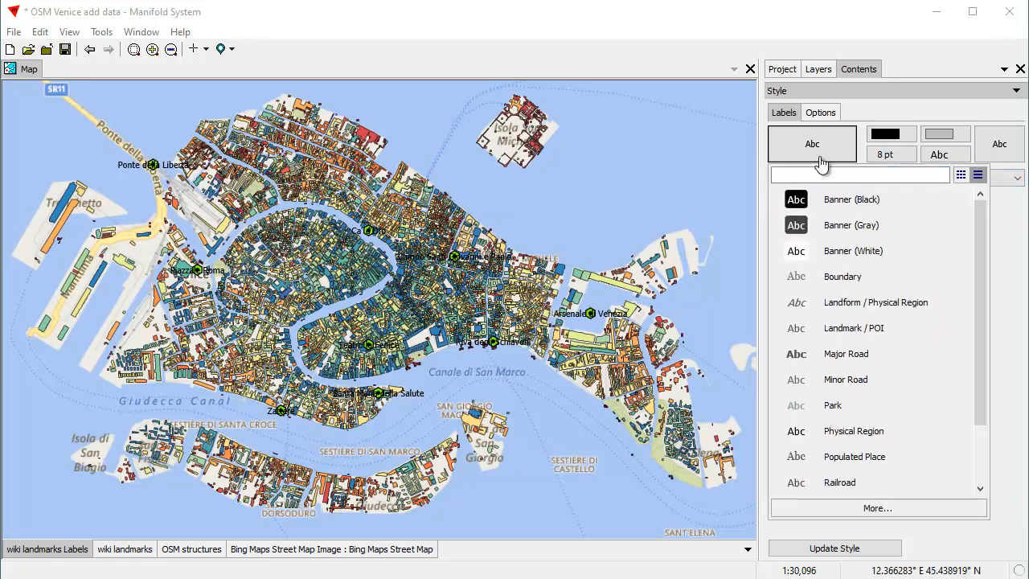
pyautogui.click(799, 259)
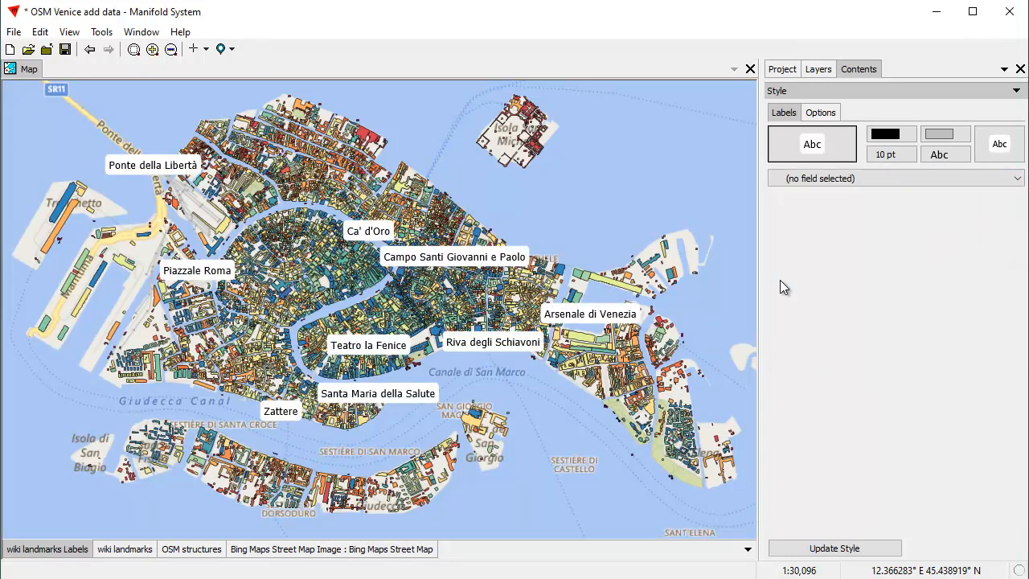
pyautogui.click(830, 153)
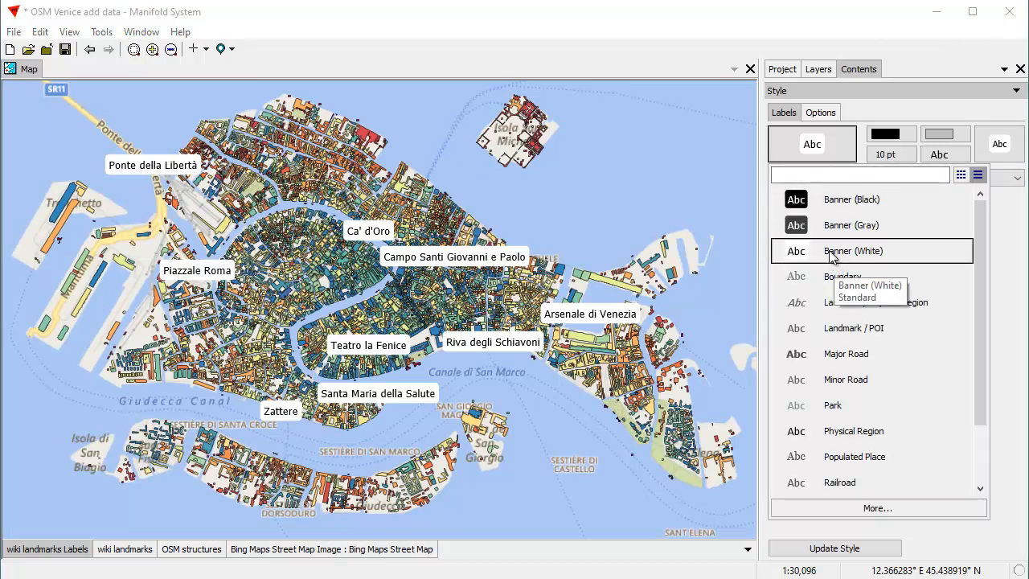
pyautogui.click(836, 429)
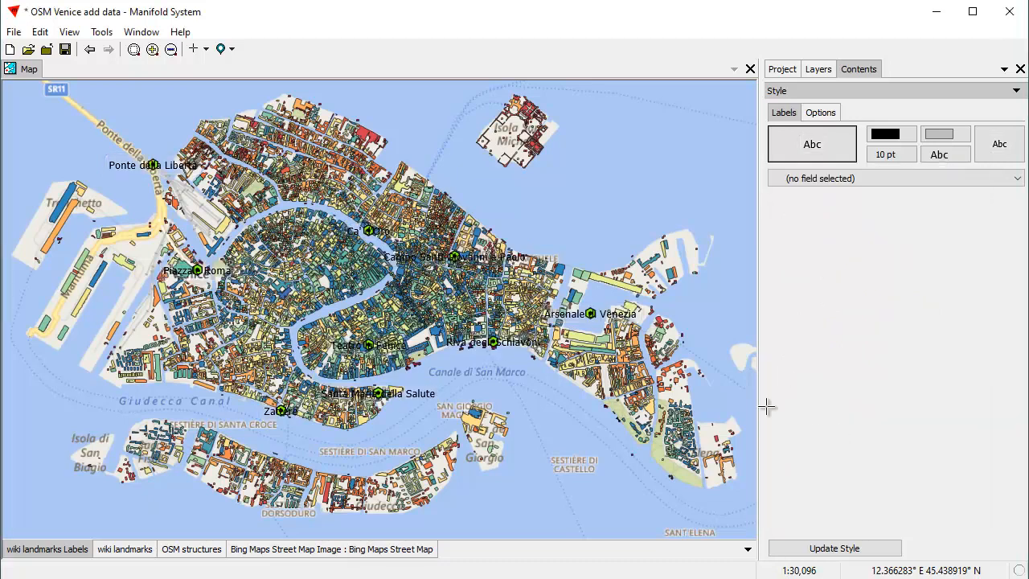
# Step: Give the wiki landmarks labels a white halo with padding 2 and move them at angle 135 with offset 3
pyautogui.click(828, 157)
pyautogui.click(864, 508)
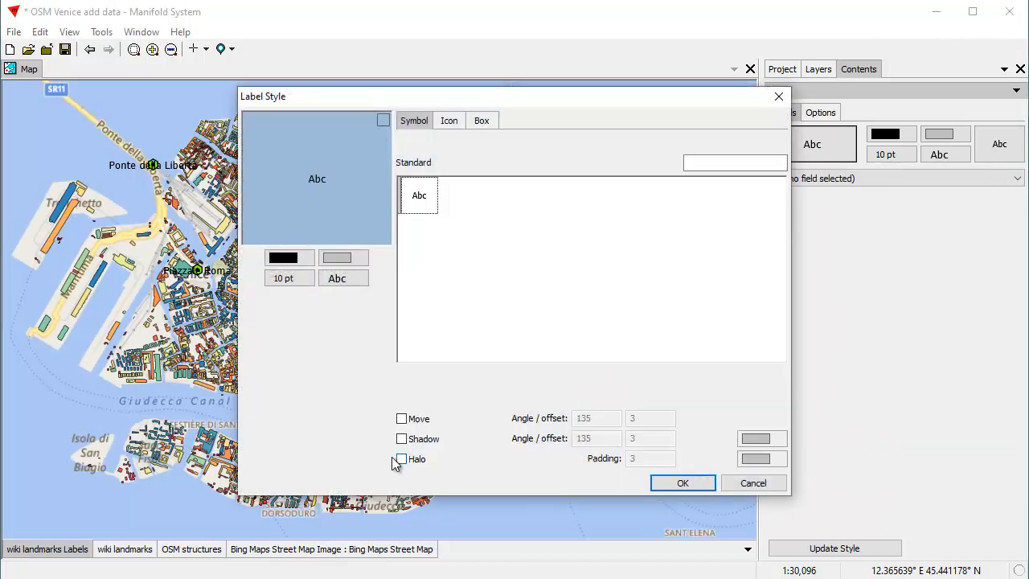
pyautogui.click(402, 460)
pyautogui.click(755, 458)
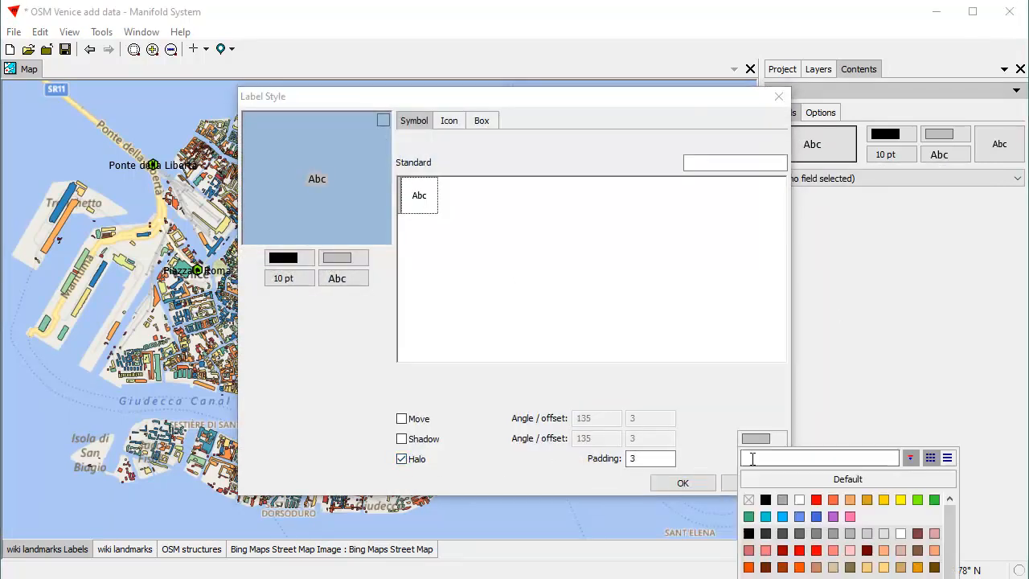
pyautogui.click(799, 499)
pyautogui.click(634, 459)
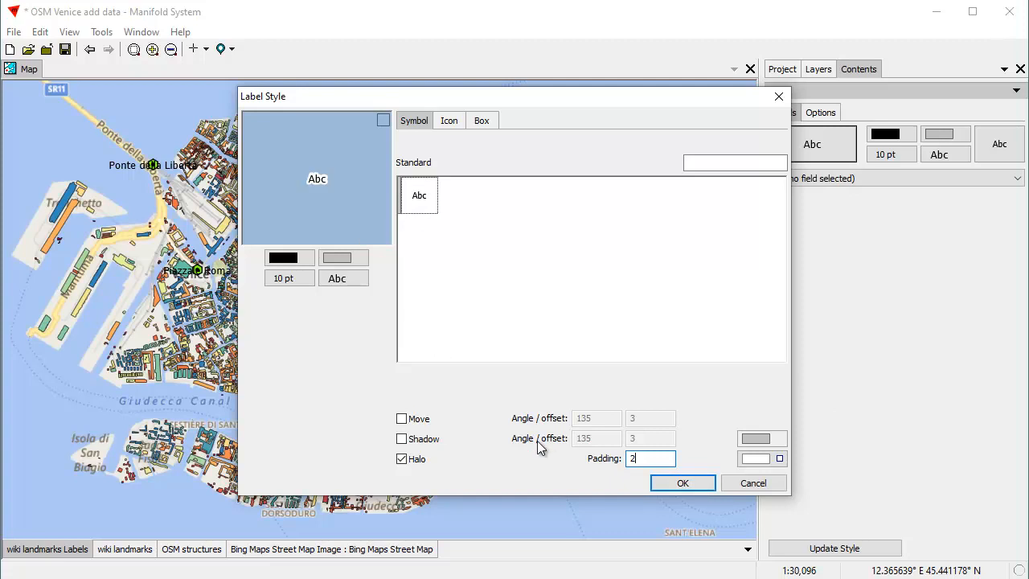
pyautogui.click(402, 420)
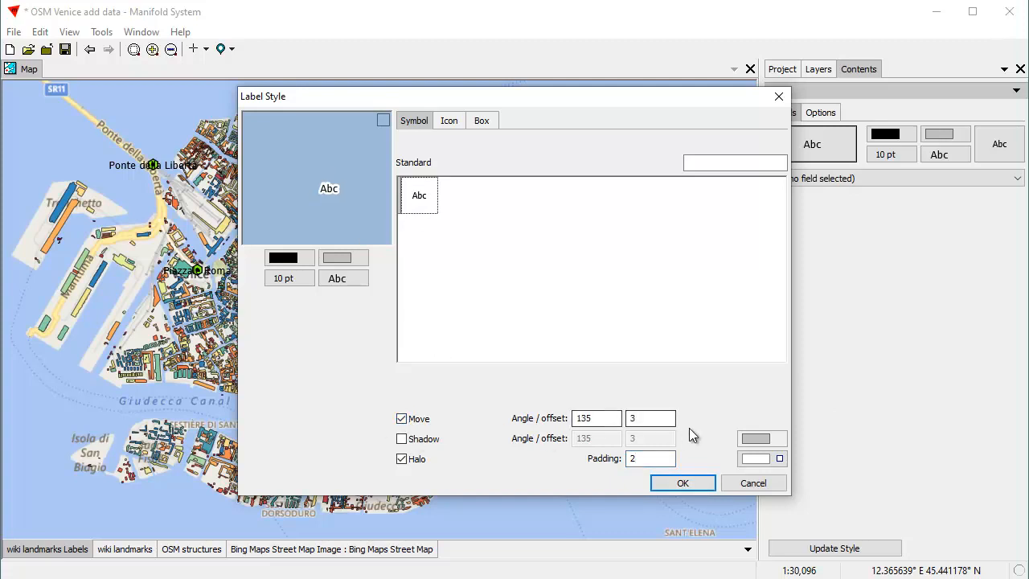
pyautogui.click(681, 482)
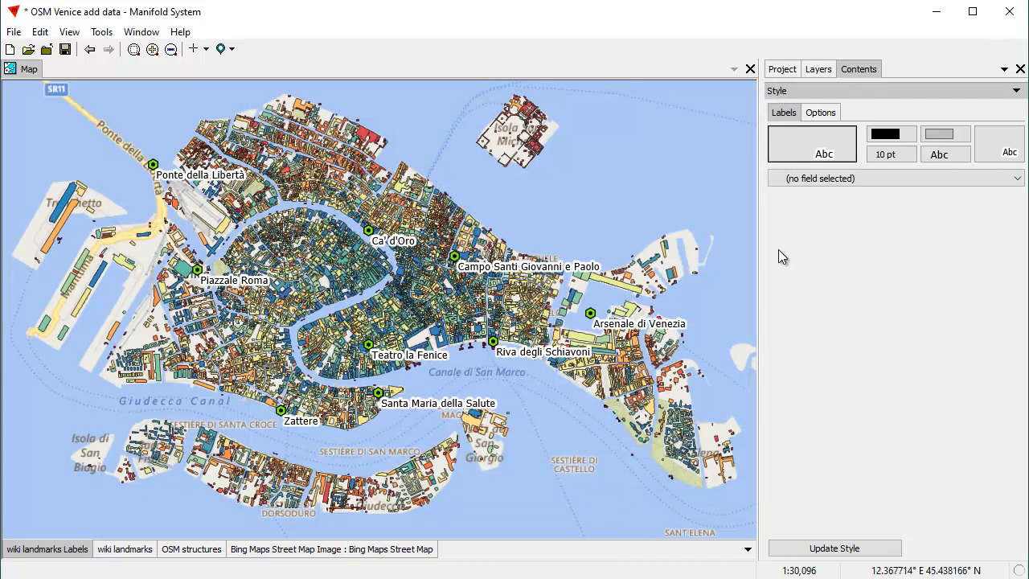
# Step: Reduce the landmark labels' halo padding to 1 and set their text size to 9 pt
pyautogui.click(816, 143)
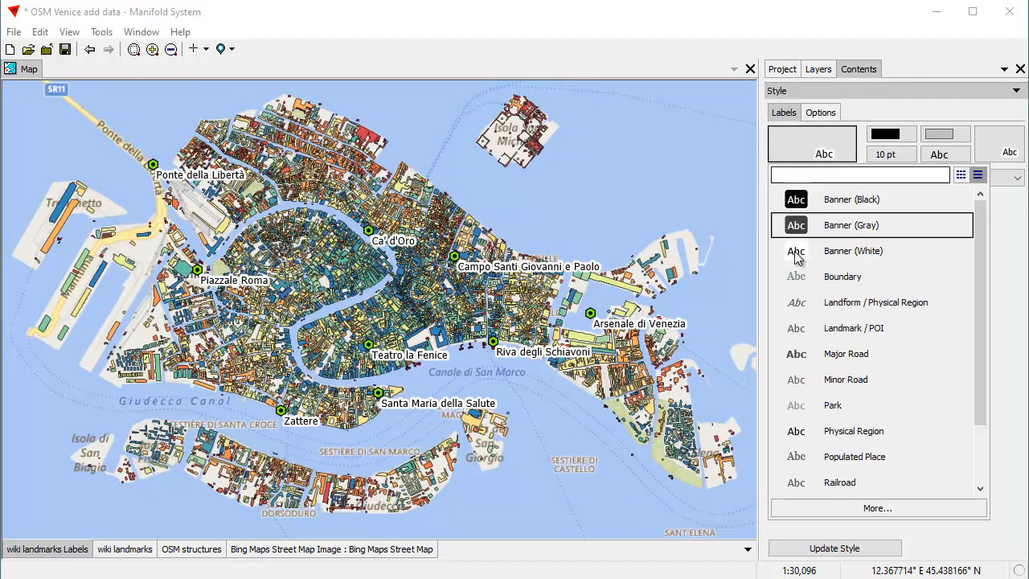
pyautogui.click(801, 509)
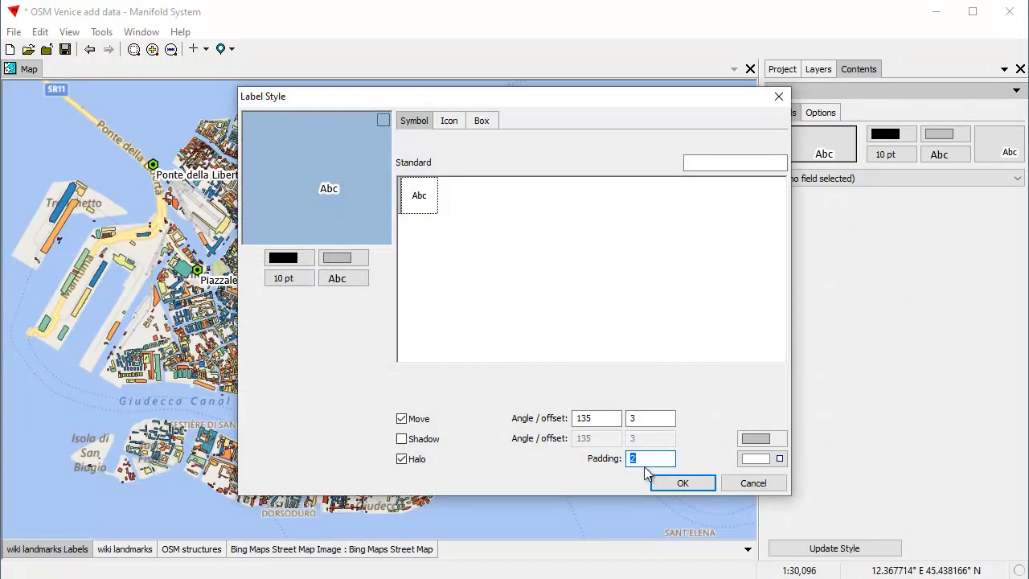
pyautogui.click(297, 280)
pyautogui.click(415, 348)
# Step: Set the landmark labels' font to Nunito Sans Semi Bold with halo padding 1.5, and apply the label style
pyautogui.click(346, 281)
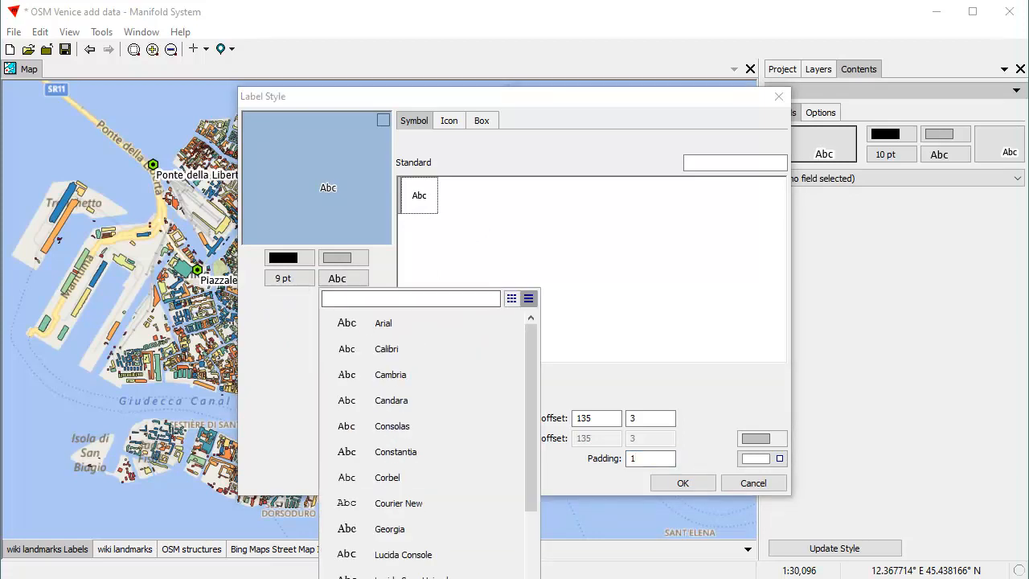
pyautogui.click(436, 578)
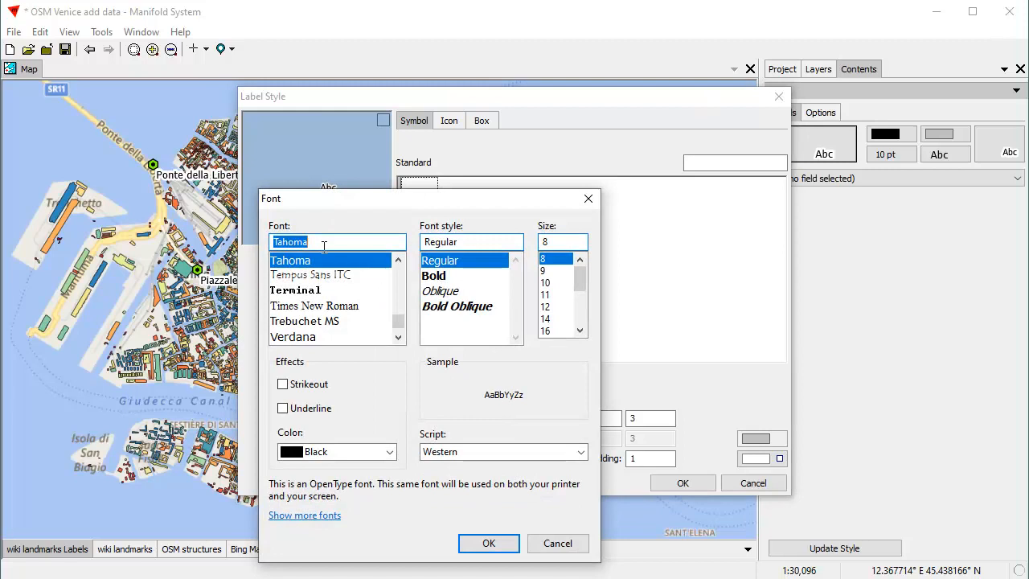
pyautogui.write('u')
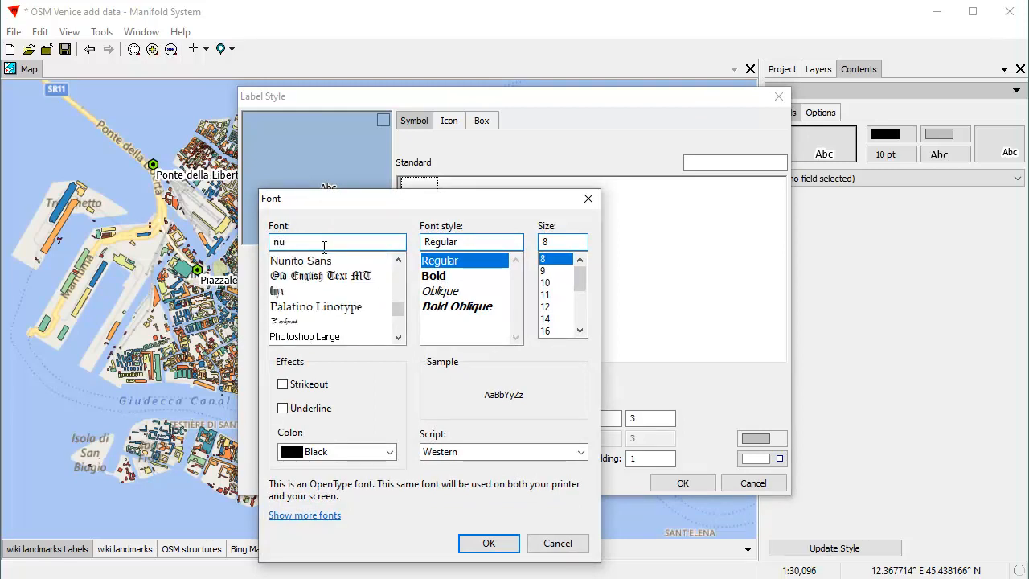
pyautogui.click(340, 262)
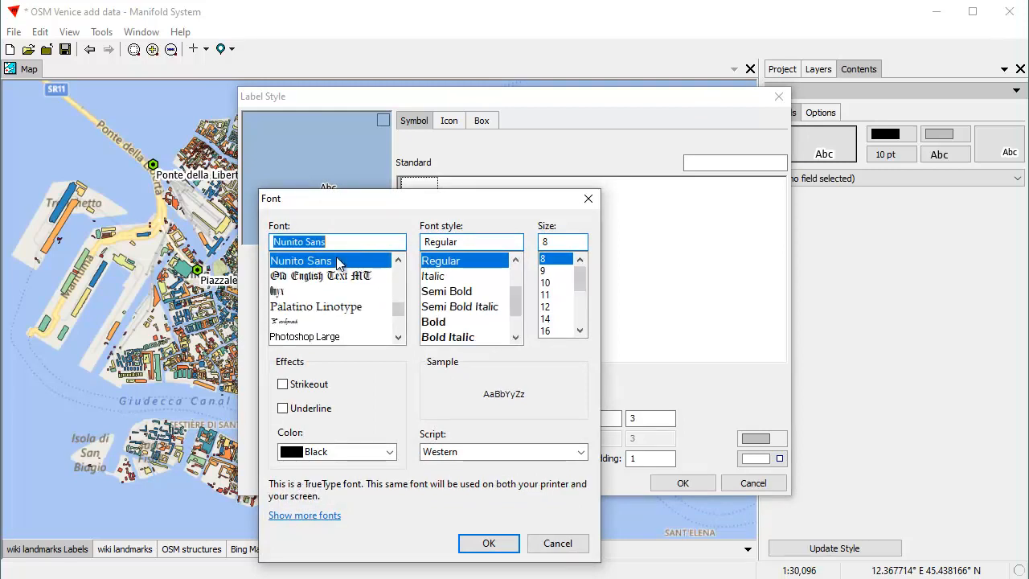
pyautogui.click(459, 294)
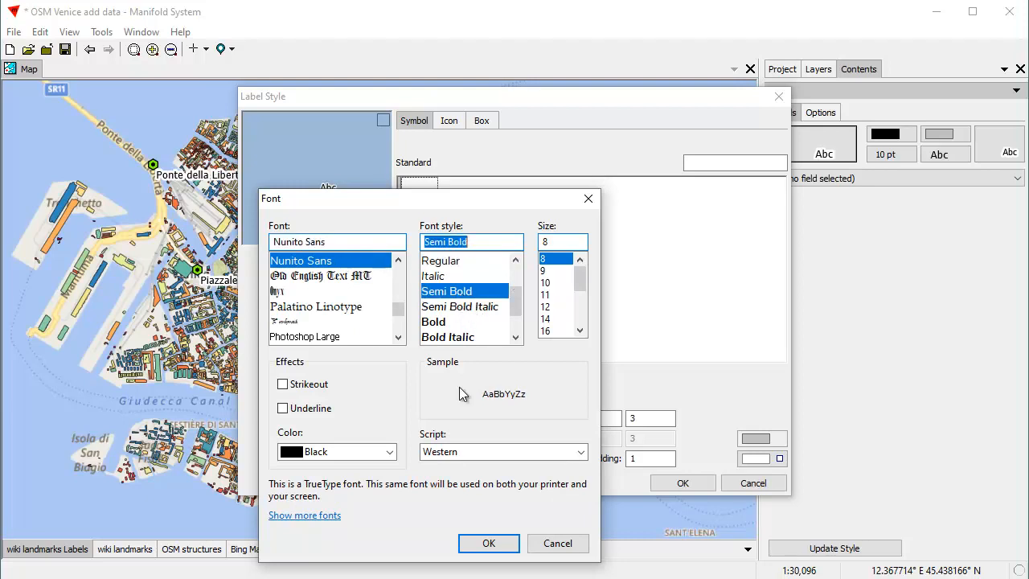
pyautogui.click(488, 543)
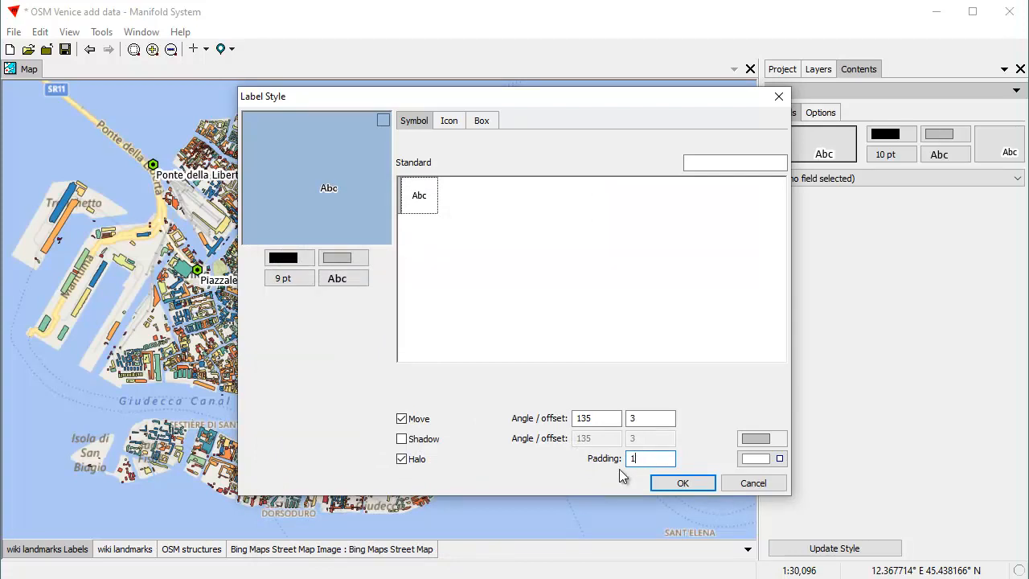
pyautogui.write('1.5')
pyautogui.click(683, 483)
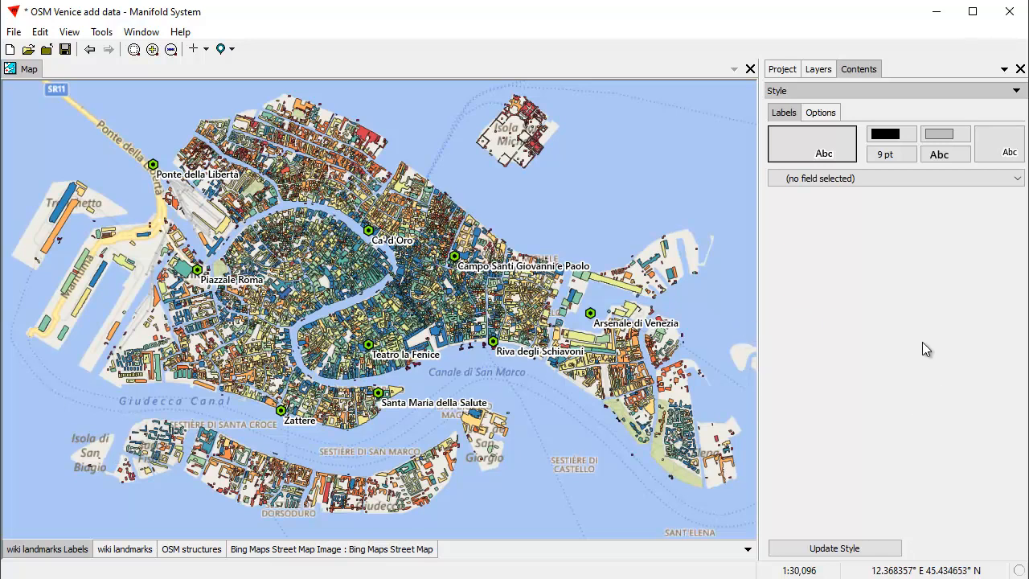
# Step: Delete the Google Maps Satellite data source from the project
pyautogui.click(782, 69)
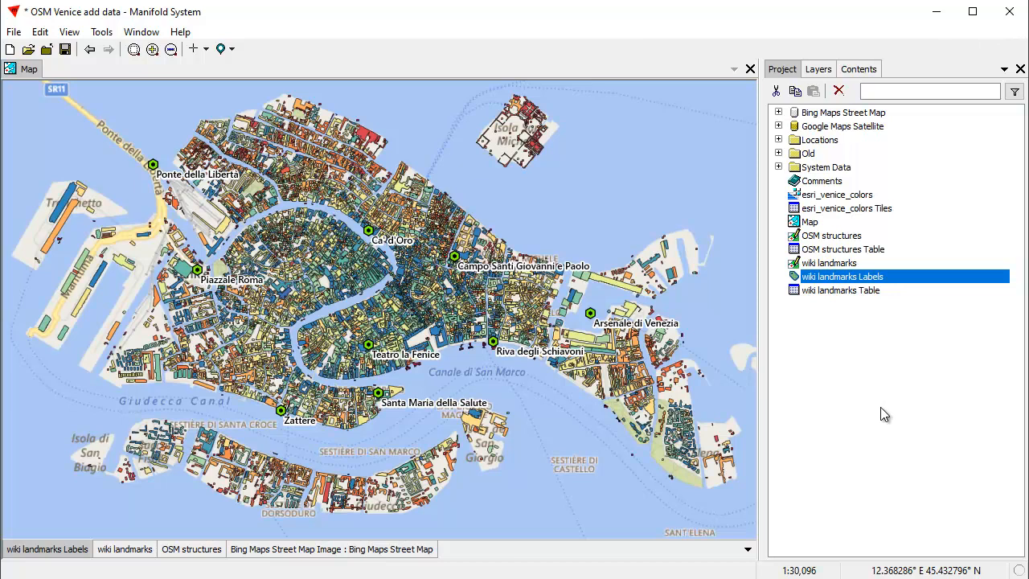
pyautogui.click(844, 126)
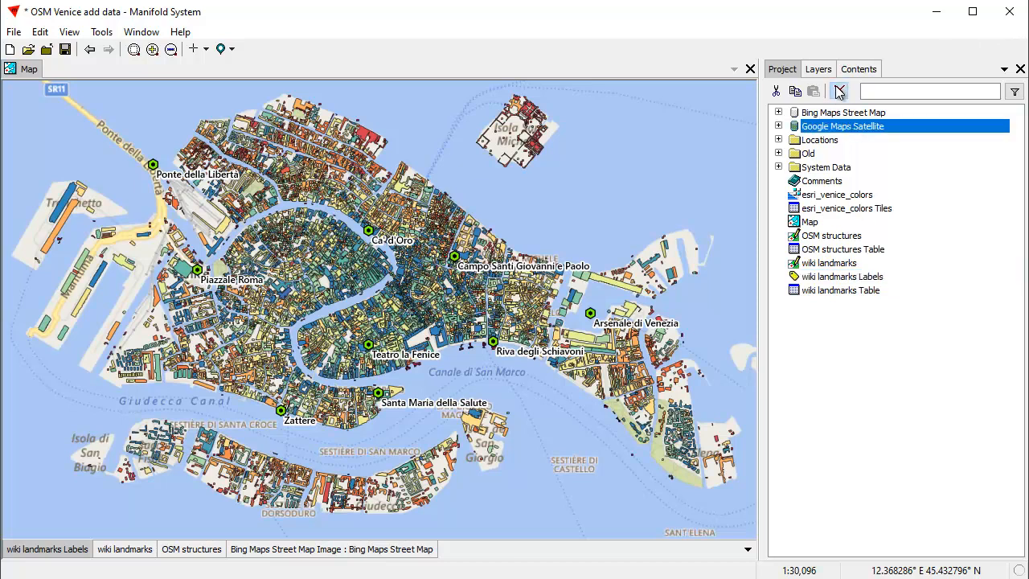
pyautogui.click(838, 90)
pyautogui.click(586, 331)
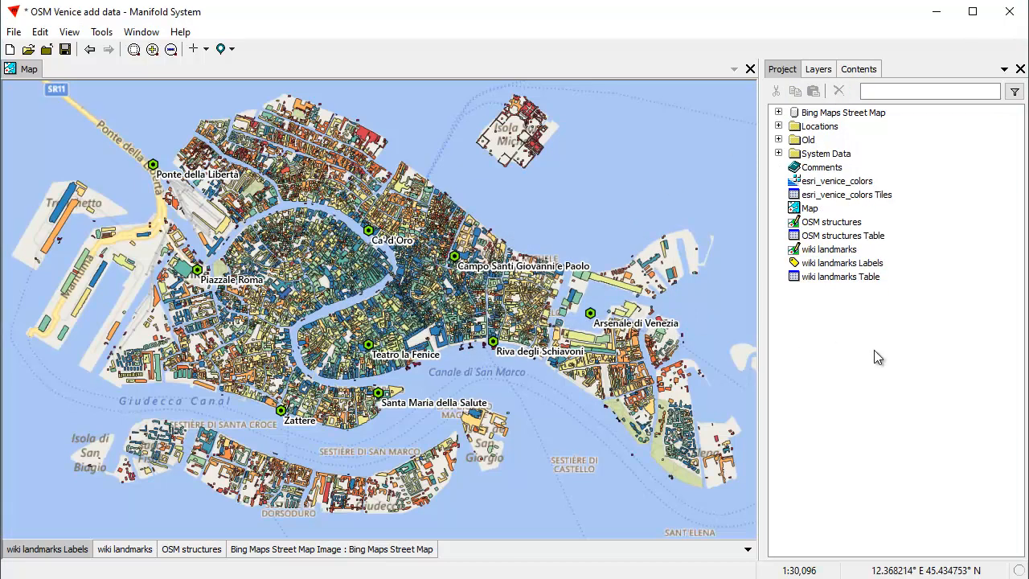
# Step: Link the Canals.shp shapefile from the Venice shapefiles folder into the project with its cache saved
pyautogui.click(14, 31)
pyautogui.click(40, 210)
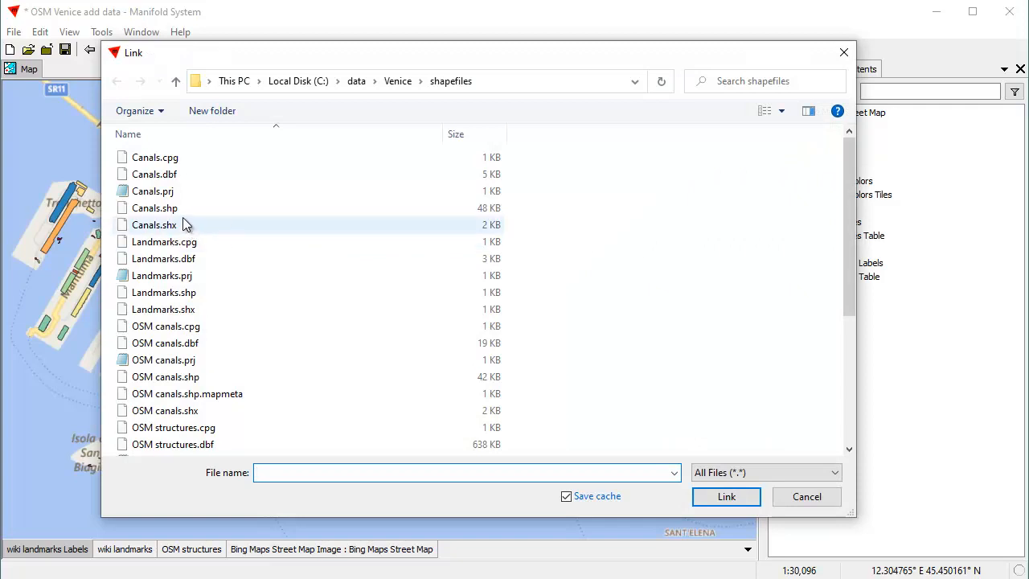
pyautogui.click(174, 208)
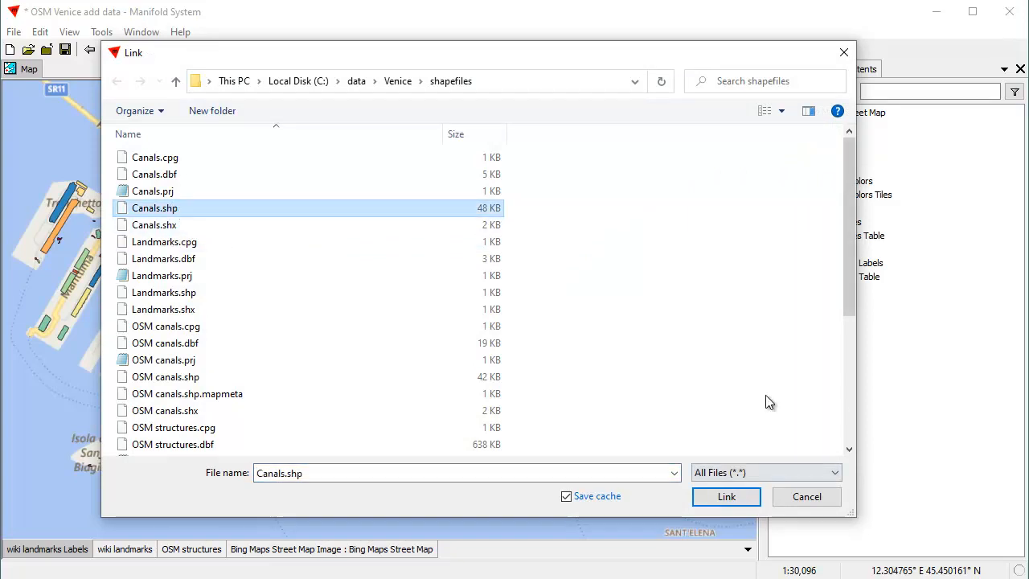
pyautogui.click(738, 499)
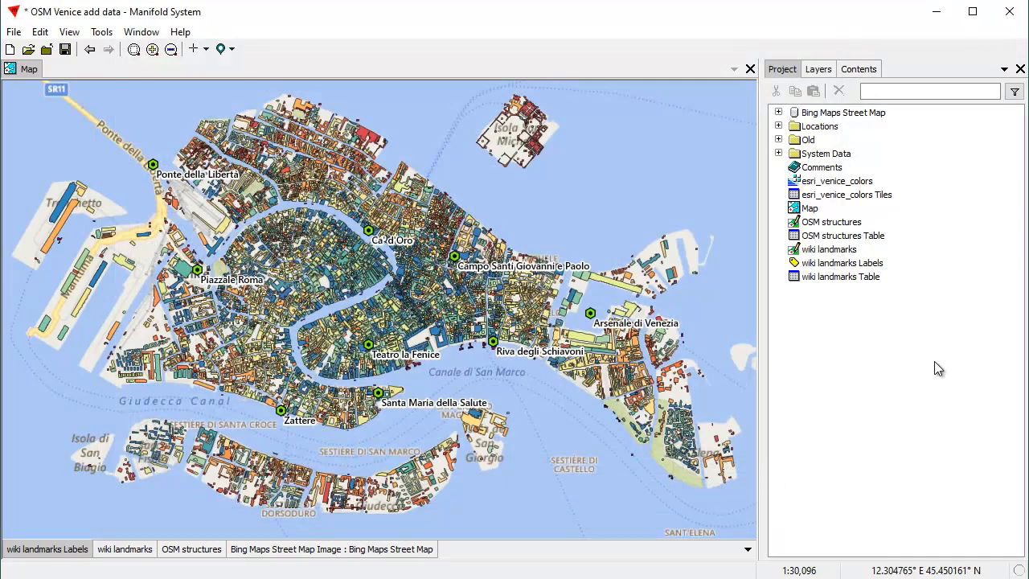
# Step: Add the linked Canals drawing to the map and place its layer between OSM structures and the Bing streets layer
pyautogui.click(778, 126)
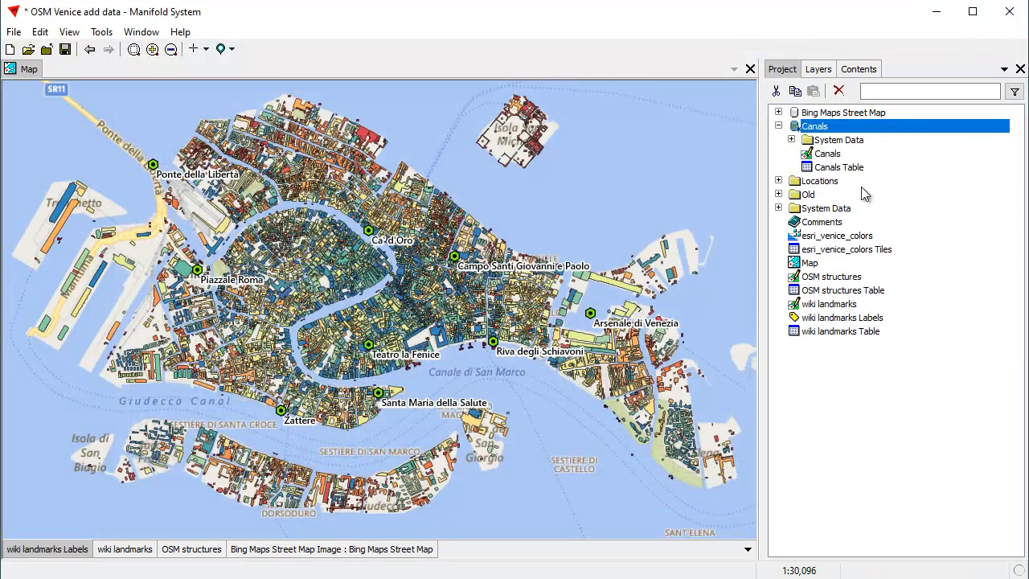
pyautogui.click(830, 154)
pyautogui.moveTo(854, 155); pyautogui.dragTo(561, 201)
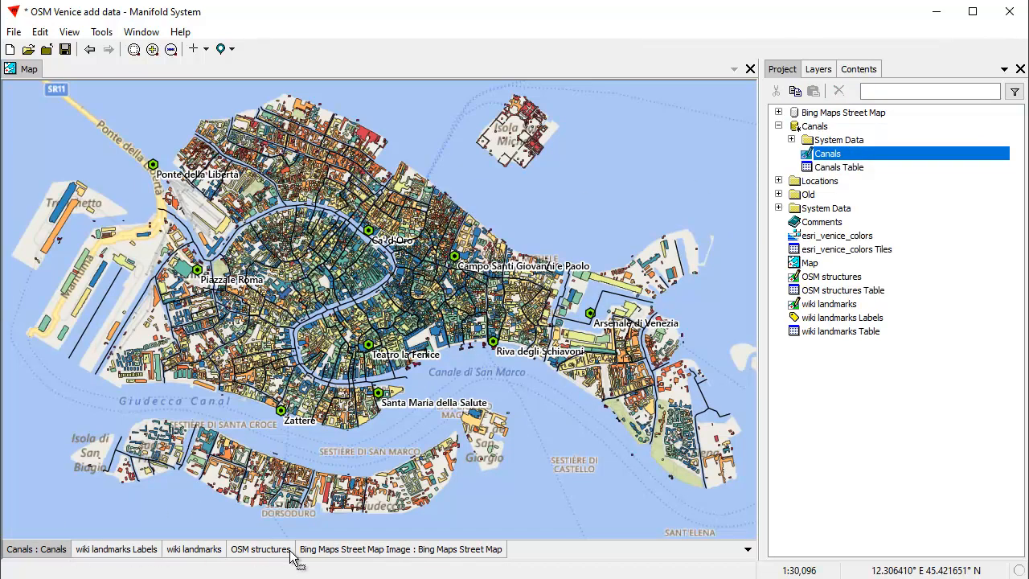
pyautogui.moveTo(239, 563); pyautogui.dragTo(241, 561)
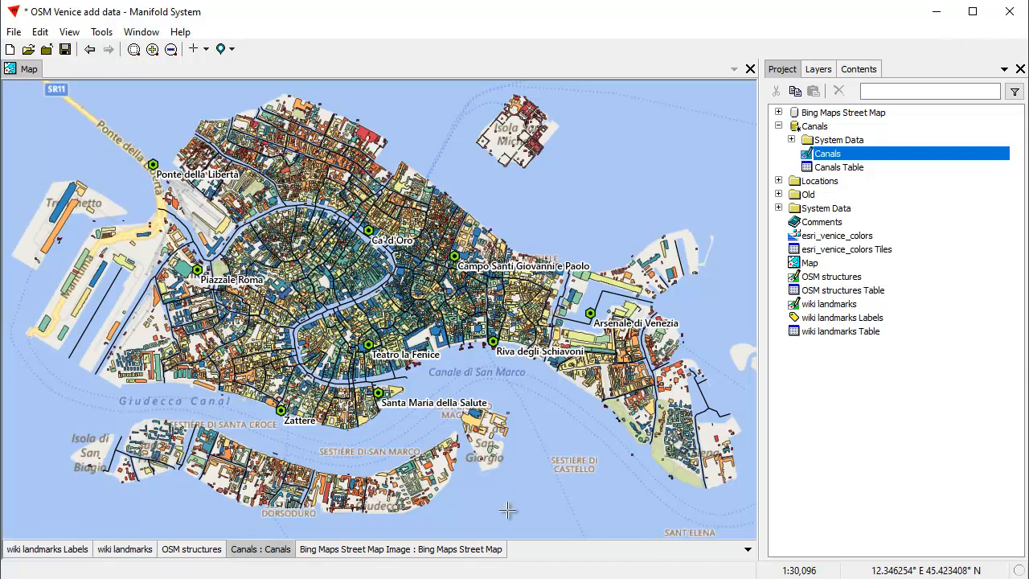
# Step: Style the lines of the linked Canals layer in dark red with a size of 1.5 pt
pyautogui.moveTo(167, 186); pyautogui.dragTo(631, 428)
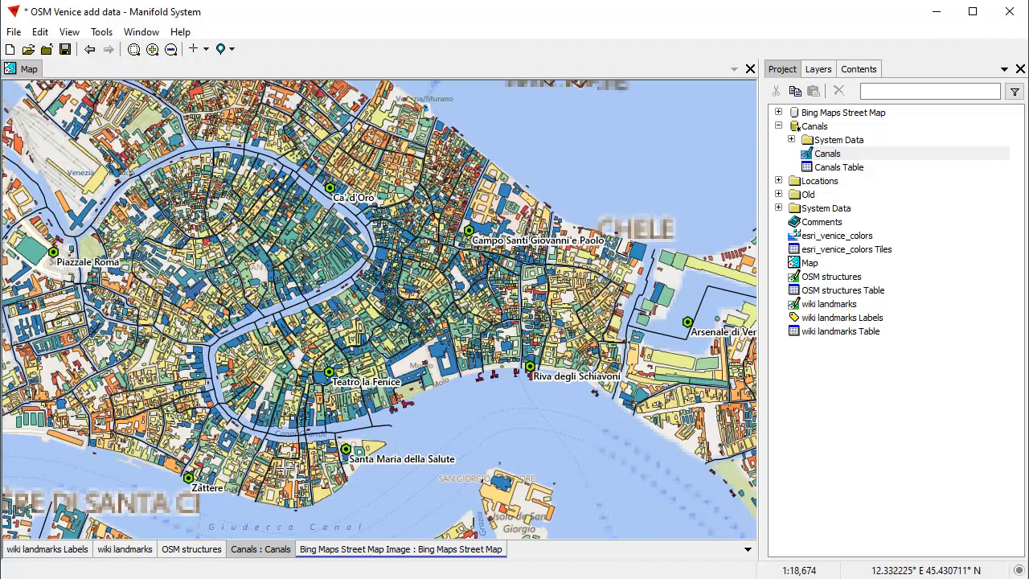
pyautogui.click(866, 70)
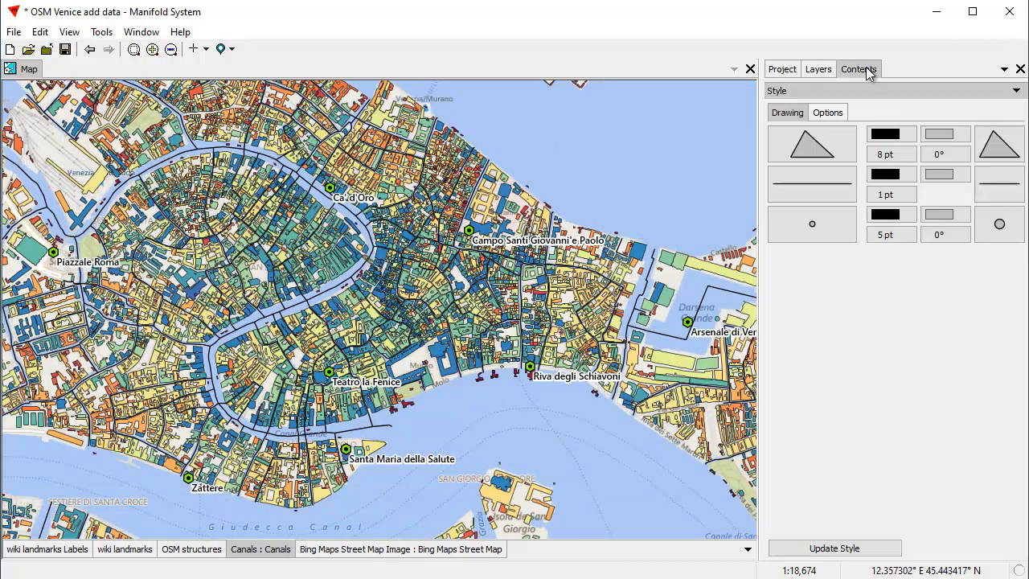
pyautogui.click(886, 173)
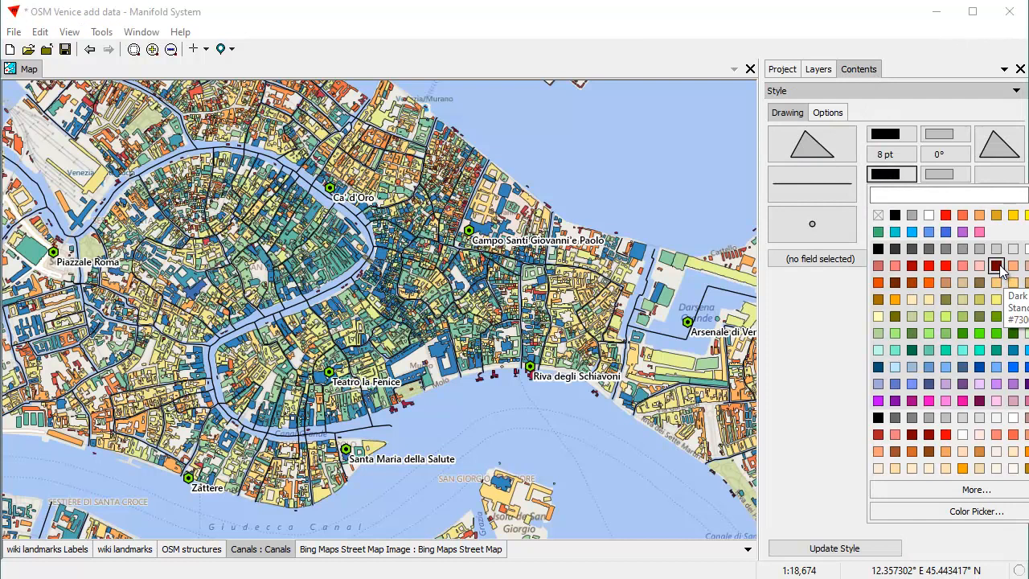
pyautogui.click(997, 266)
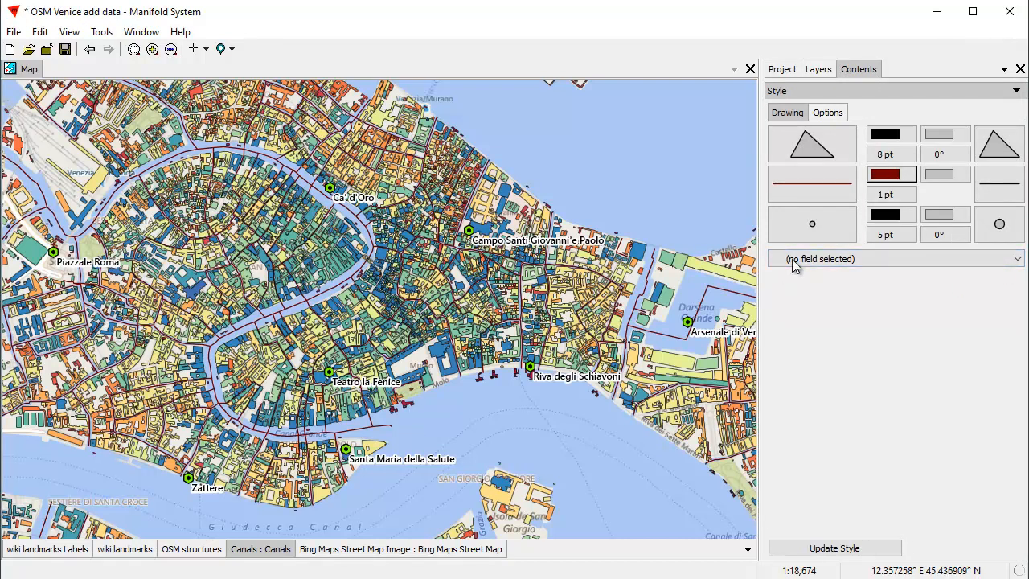
pyautogui.click(891, 197)
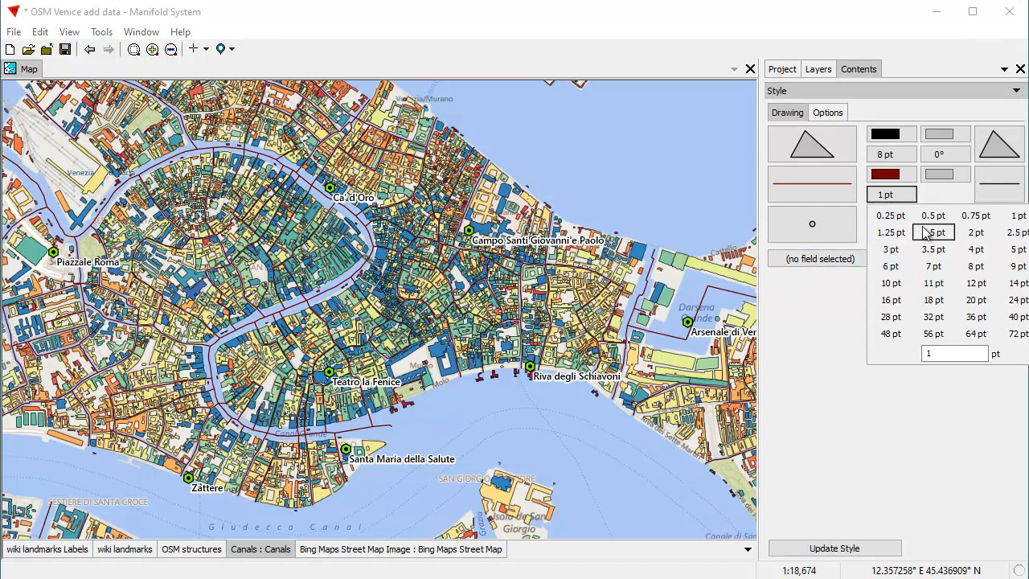
pyautogui.click(873, 232)
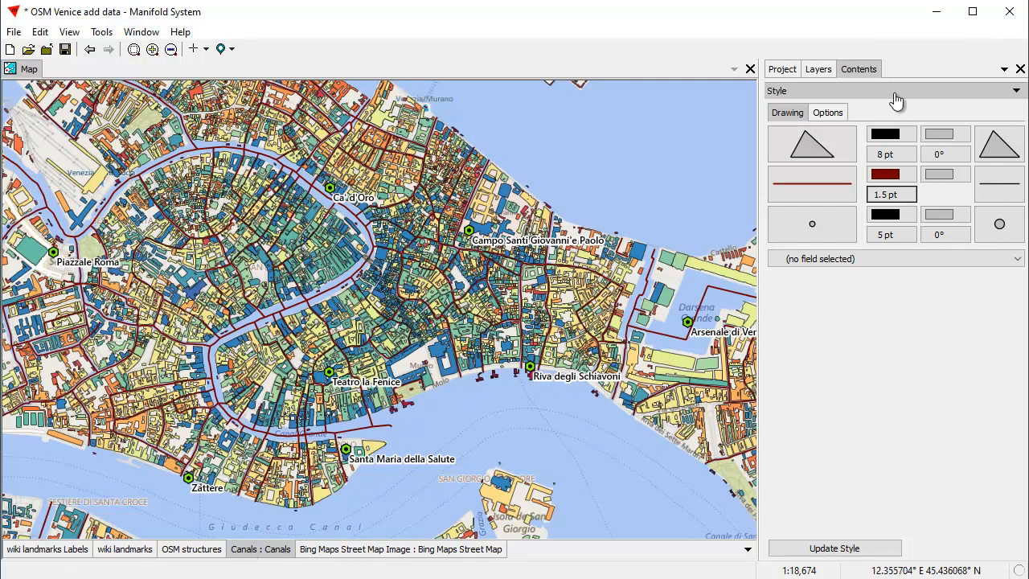
# Step: Collapse the linked Canals data source and turn off the OSM structures layer in the map
pyautogui.click(789, 66)
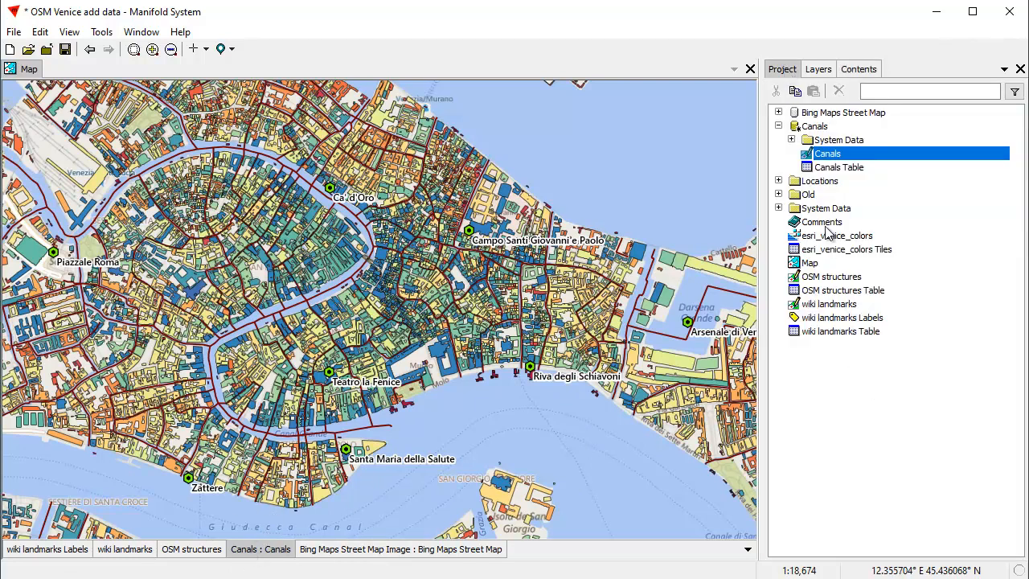
pyautogui.click(778, 127)
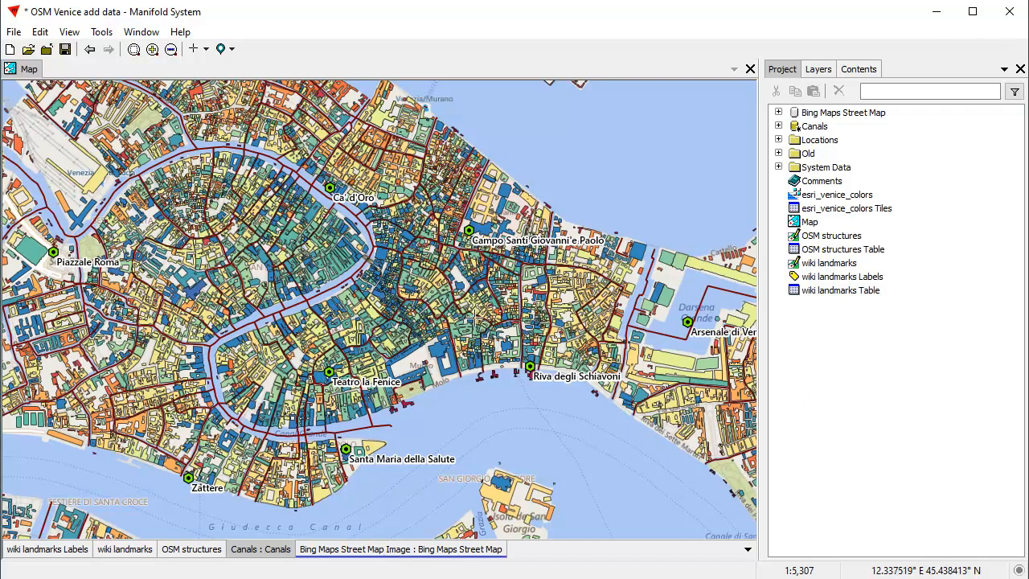
pyautogui.scroll(3, 360, 225)
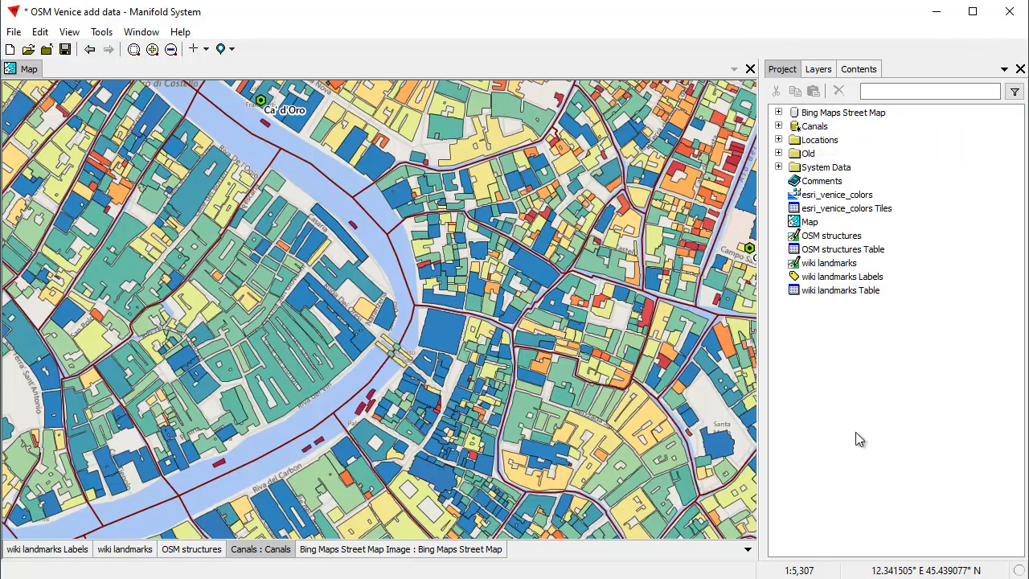
pyautogui.click(778, 113)
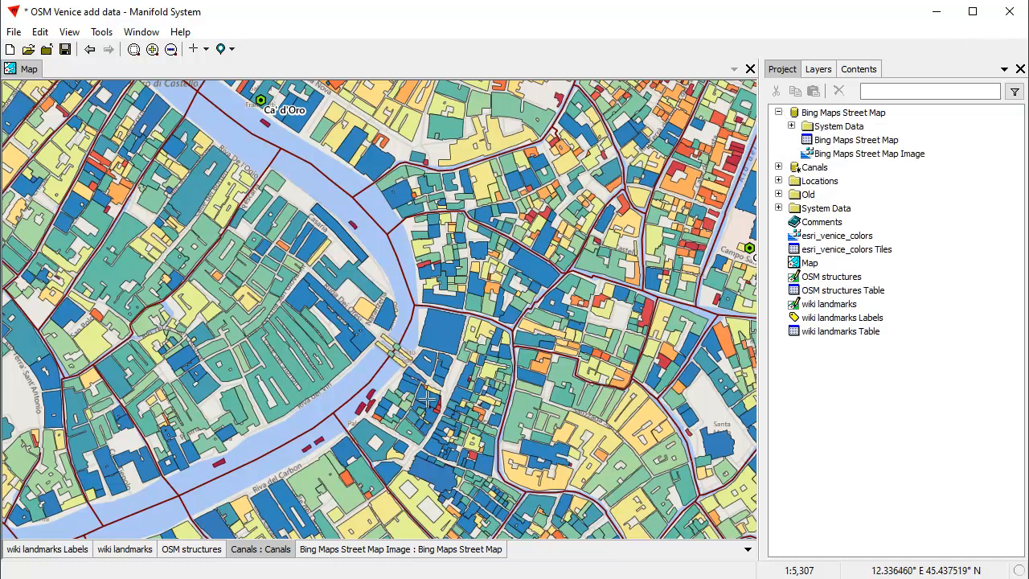
pyautogui.scroll(-1, 430, 395)
pyautogui.doubleClick(206, 552)
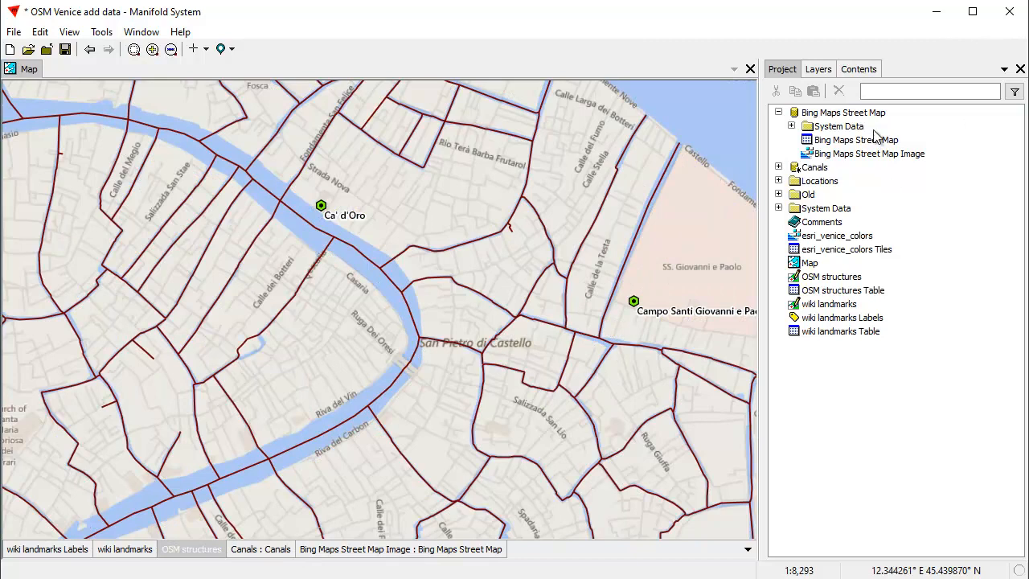
# Step: Review the linked Canals data source's contents and remove the Canals layer from the map
pyautogui.click(452, 554)
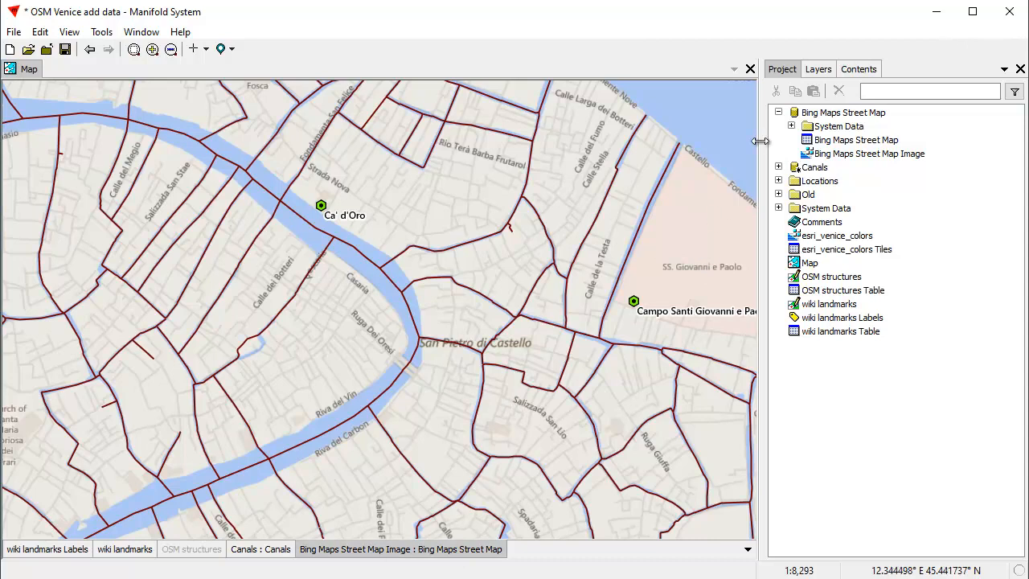
pyautogui.click(778, 113)
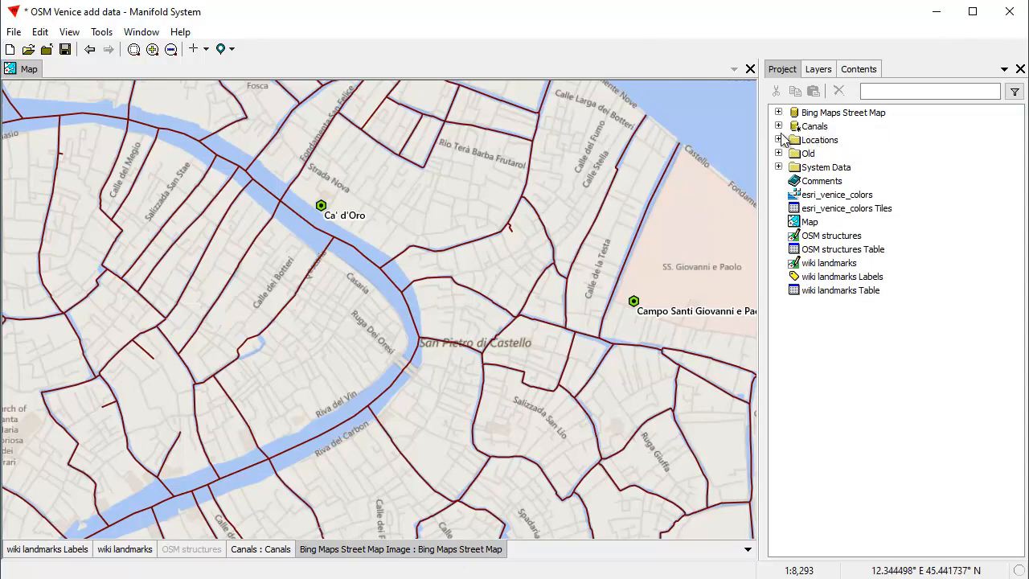
pyautogui.click(778, 126)
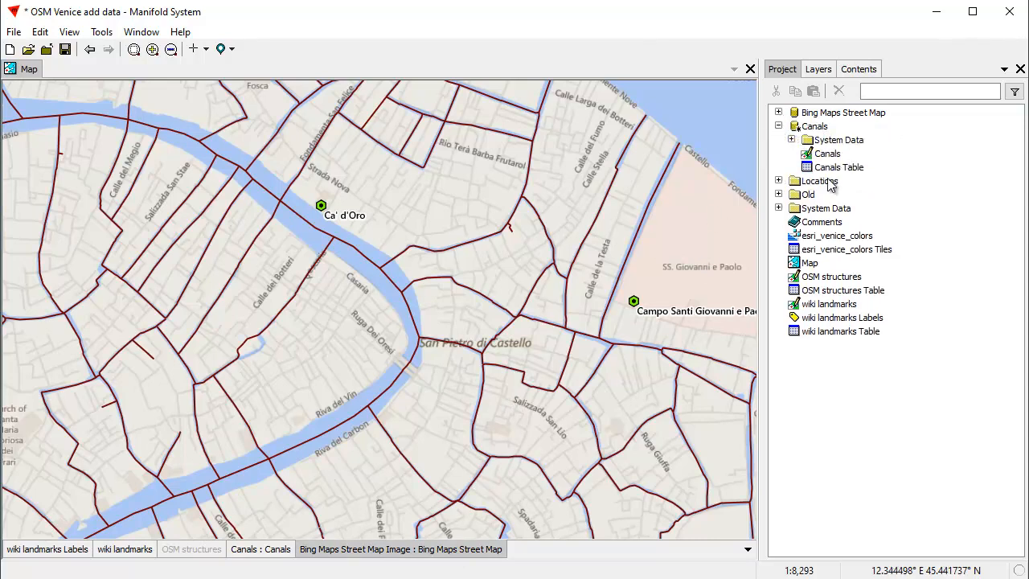
pyautogui.moveTo(810, 135)
pyautogui.click(269, 550)
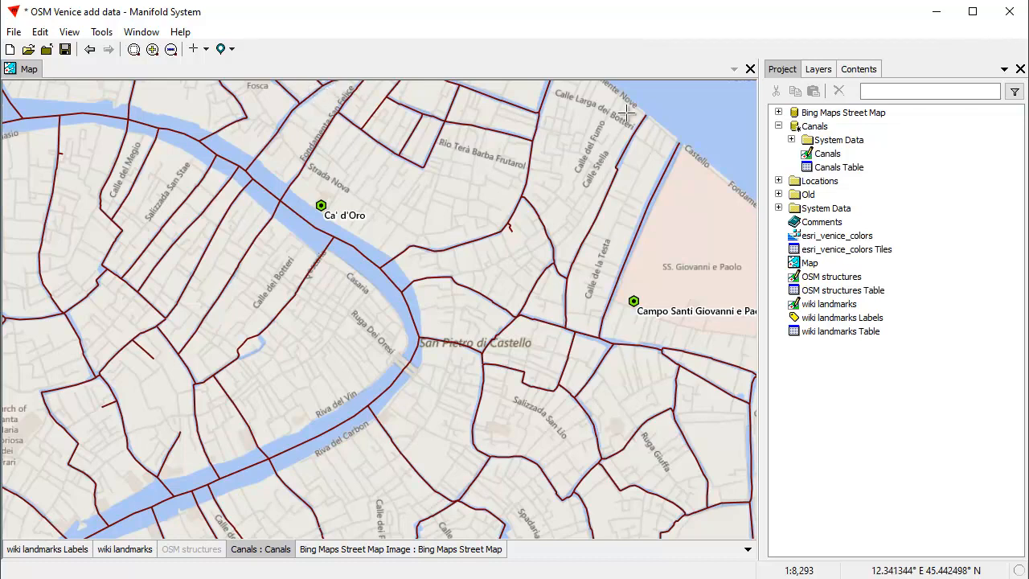
pyautogui.rightClick(257, 553)
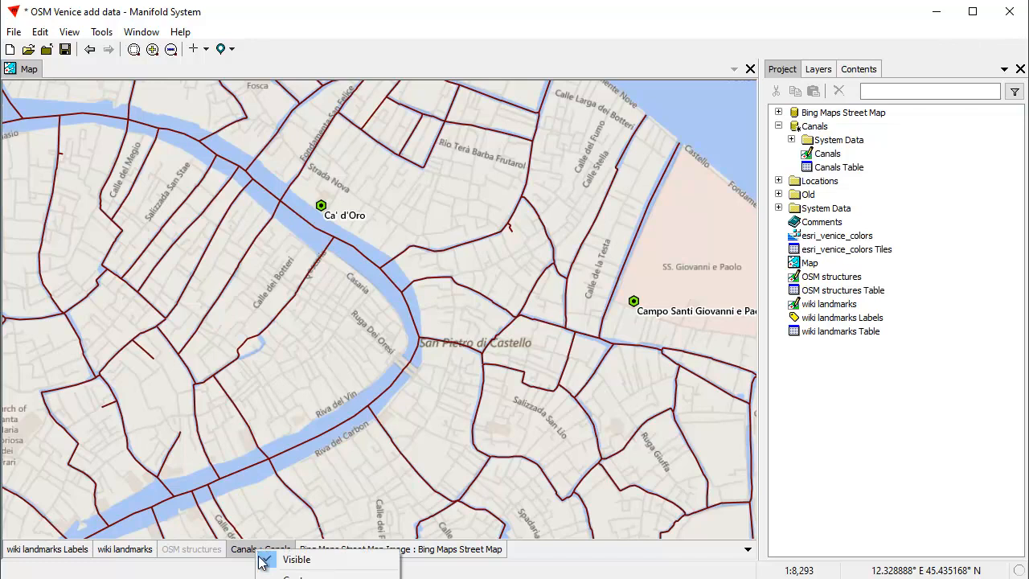
pyautogui.click(296, 578)
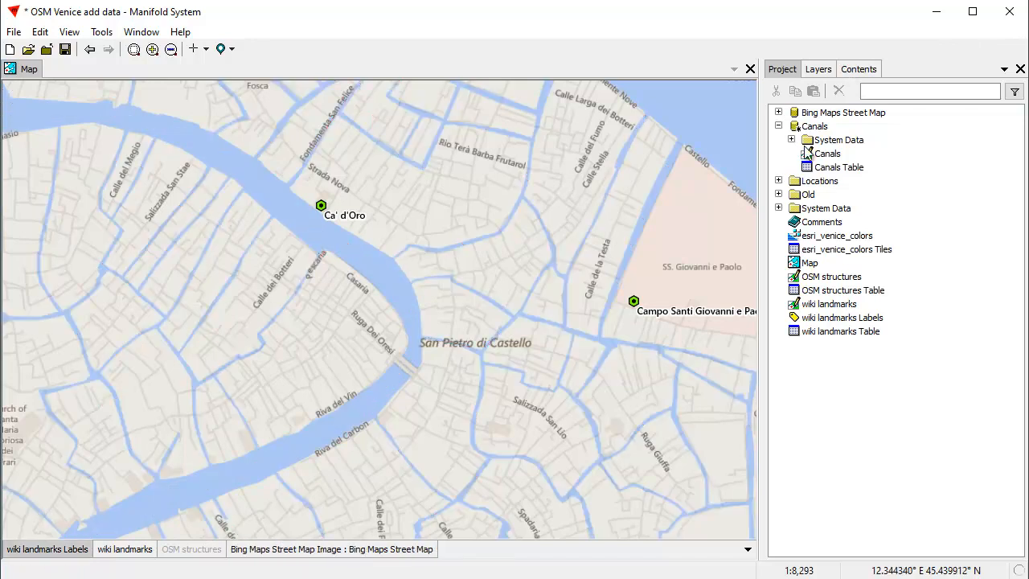
# Step: Delete the linked Canals data source from the project and confirm the deletion
pyautogui.click(821, 125)
pyautogui.click(838, 91)
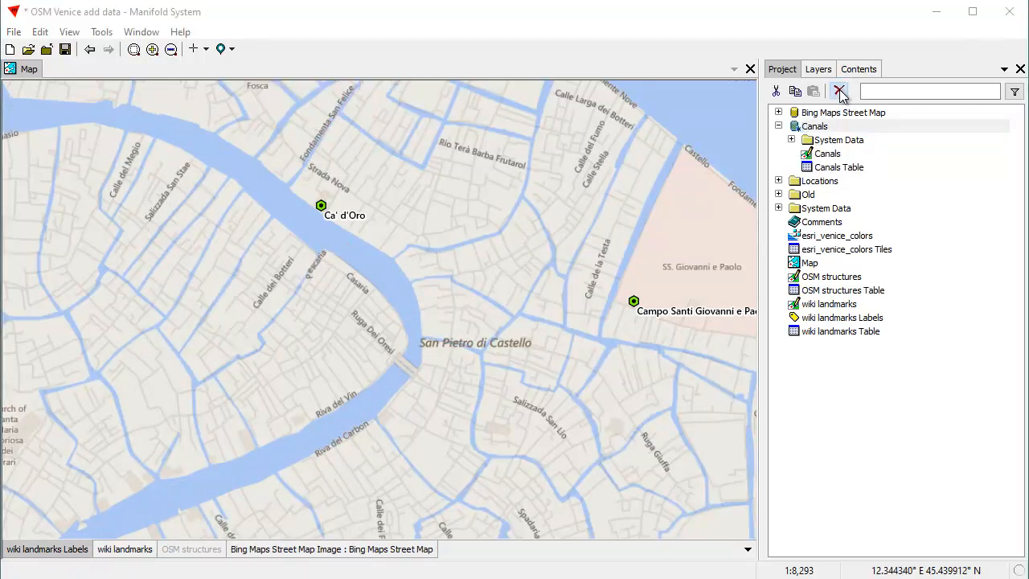
pyautogui.click(585, 324)
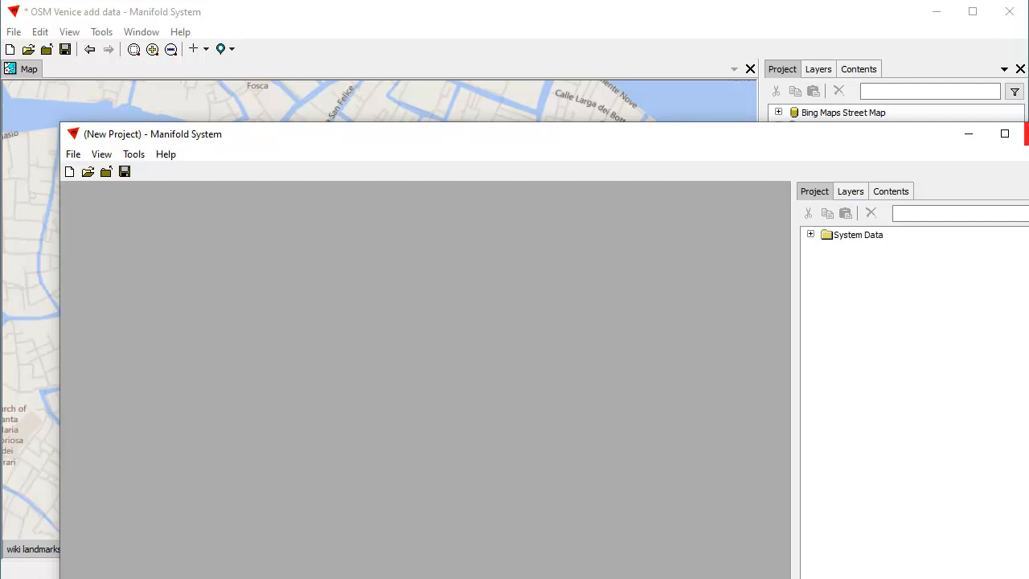
# Step: Resize the second Manifold System window and open ESRI Venice.map from the Venice folder in it
pyautogui.moveTo(1028, 123); pyautogui.dragTo(807, 286)
pyautogui.moveTo(492, 304); pyautogui.dragTo(504, 122)
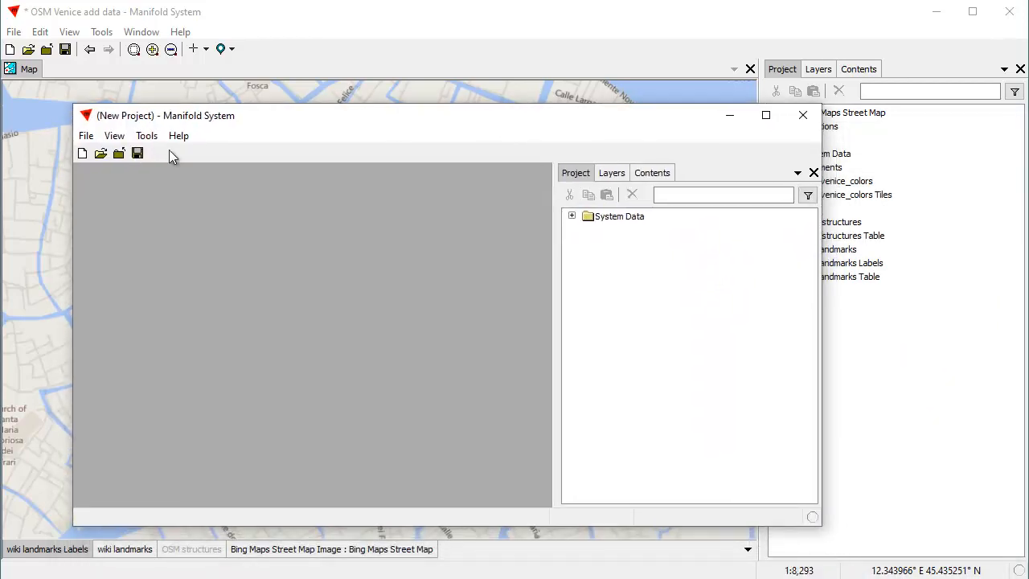
pyautogui.click(86, 135)
pyautogui.click(113, 174)
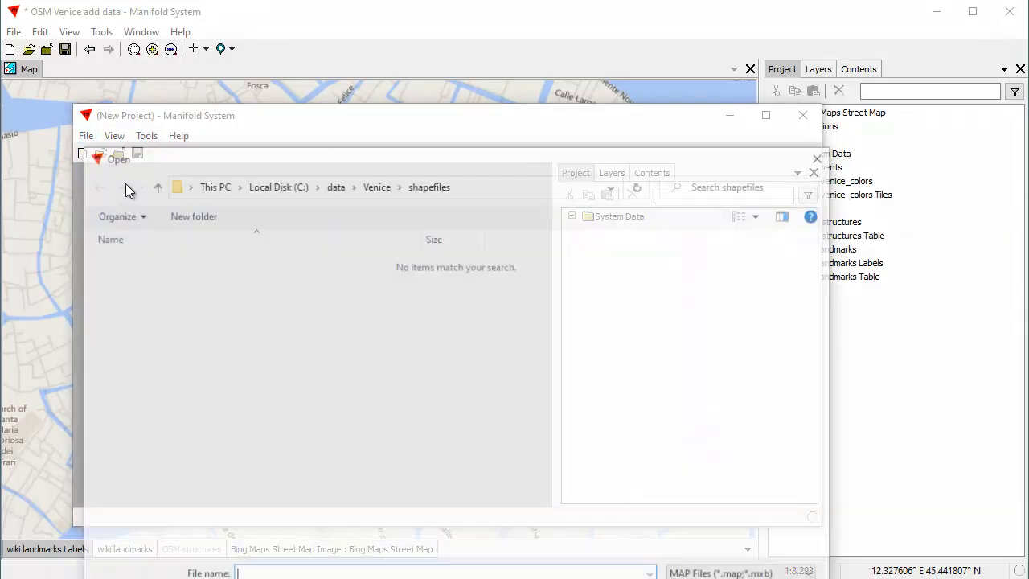
pyautogui.click(375, 185)
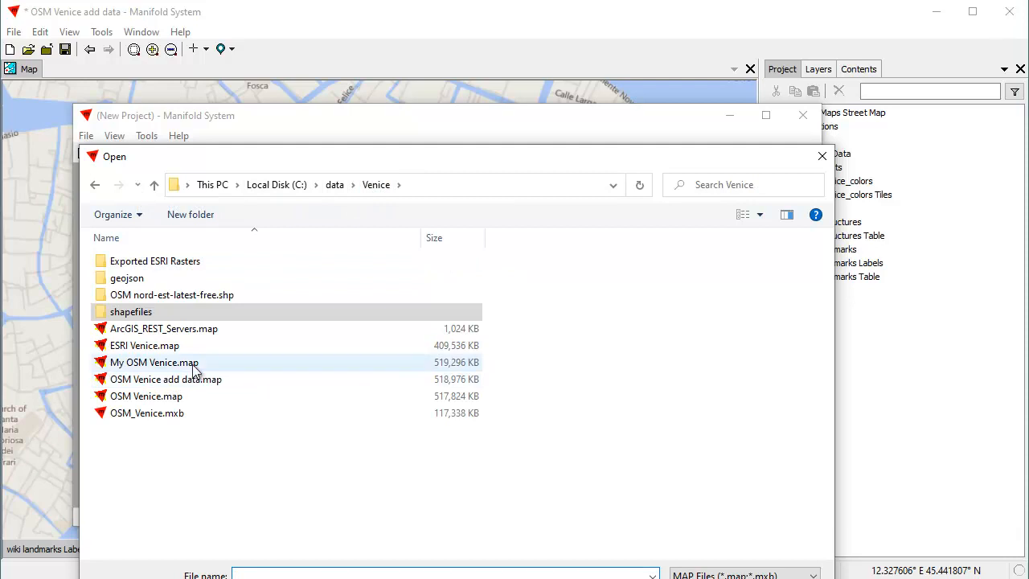
pyautogui.click(149, 347)
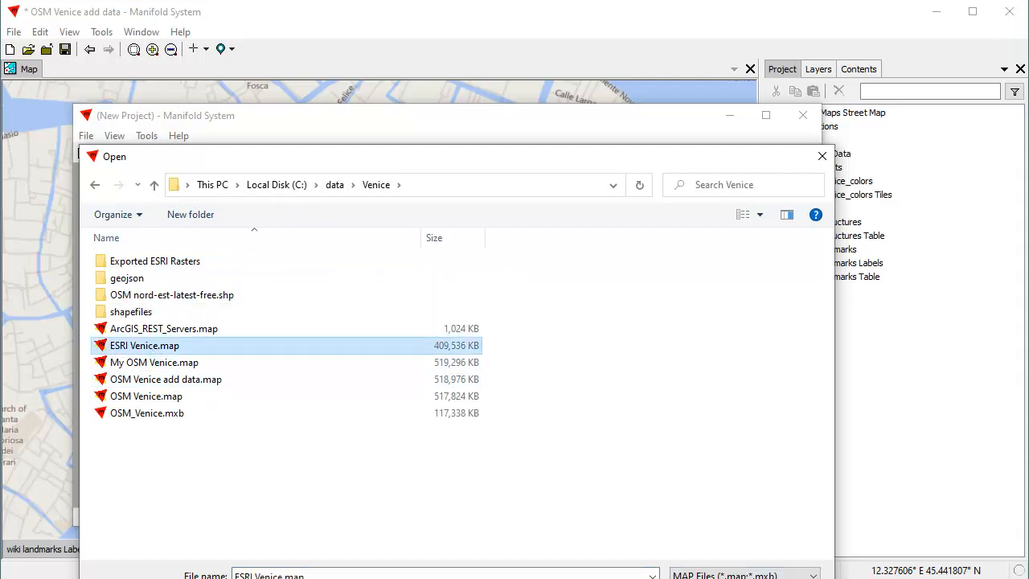
pyautogui.click(707, 578)
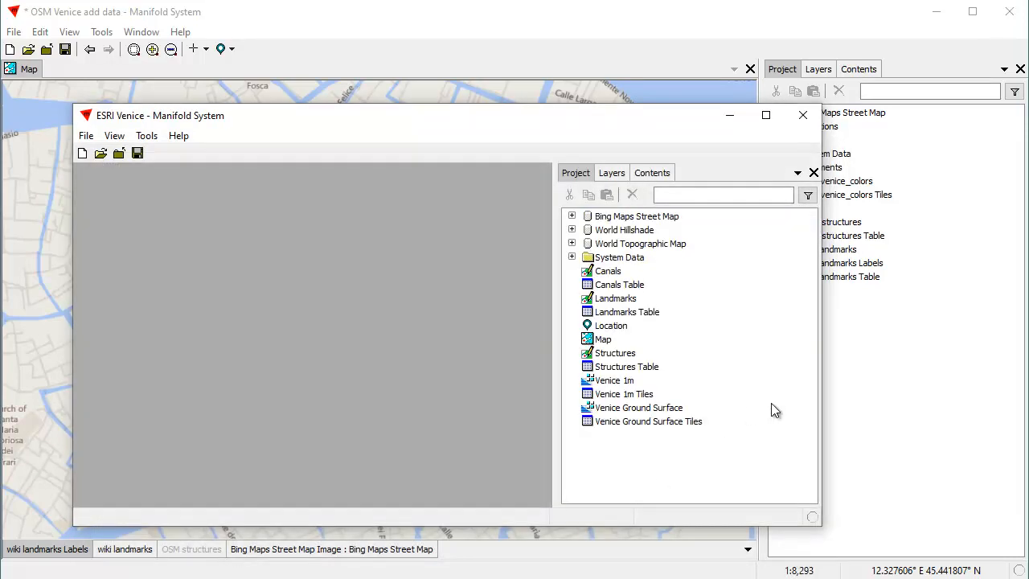
# Step: Copy the Canals drawing and Canals Table from ESRI Venice, paste them into the OSM Venice project, and minimize the ESRI Venice window
pyautogui.moveTo(432, 123); pyautogui.dragTo(547, 122)
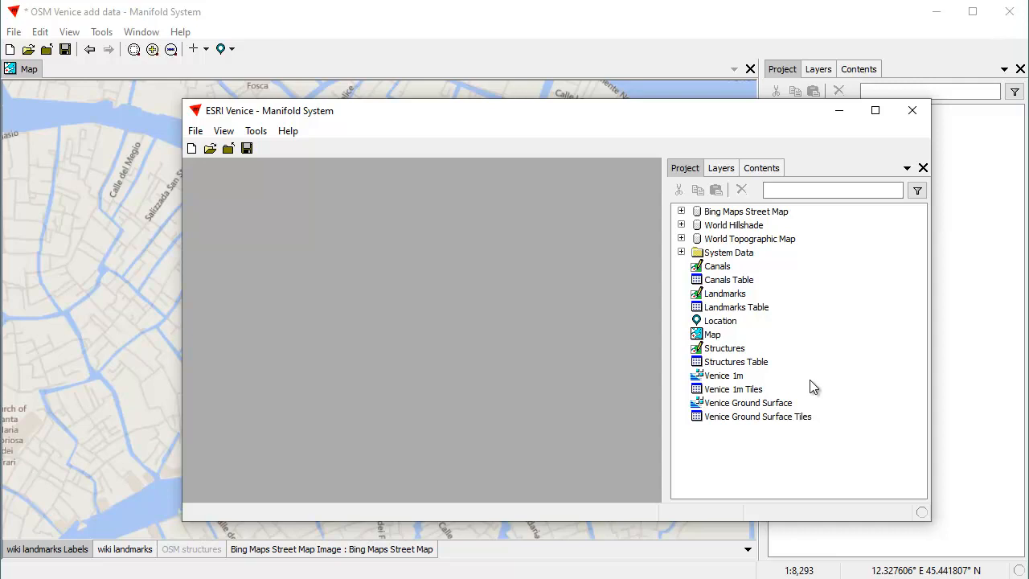
pyautogui.click(719, 268)
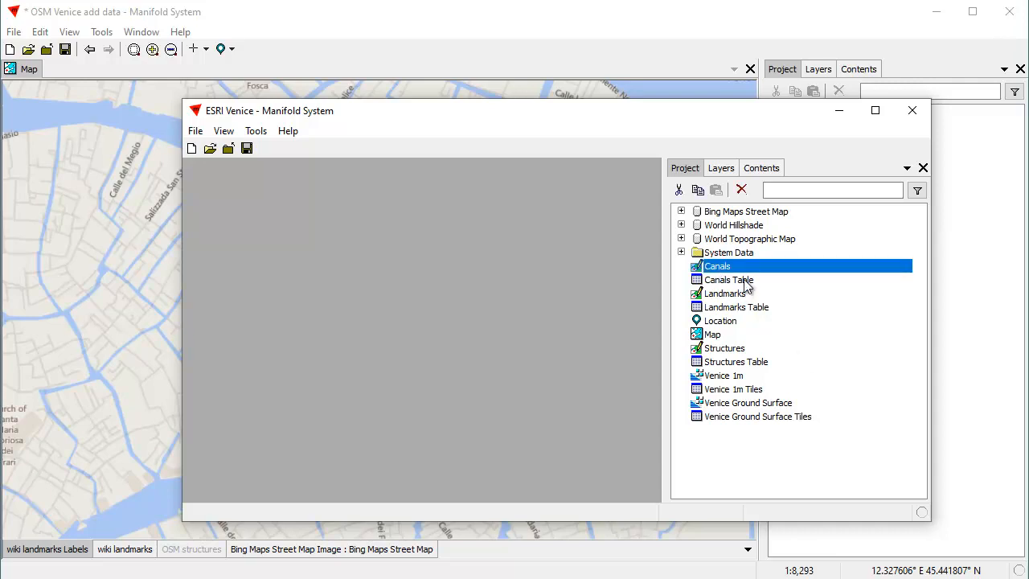
pyautogui.keyDown('ctrl'); pyautogui.click(741, 282); pyautogui.keyUp('ctrl')
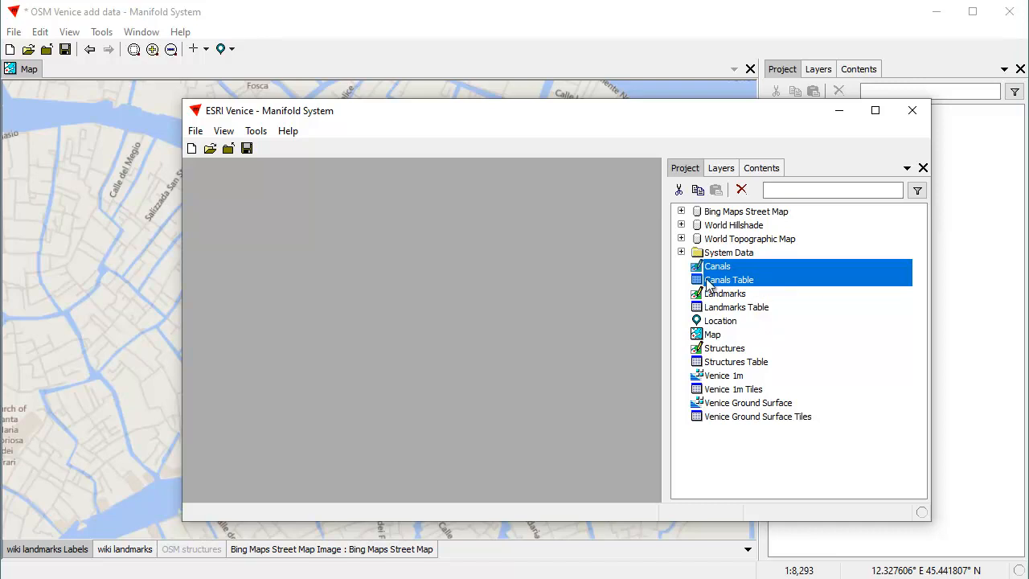
pyautogui.click(697, 192)
pyautogui.click(653, 32)
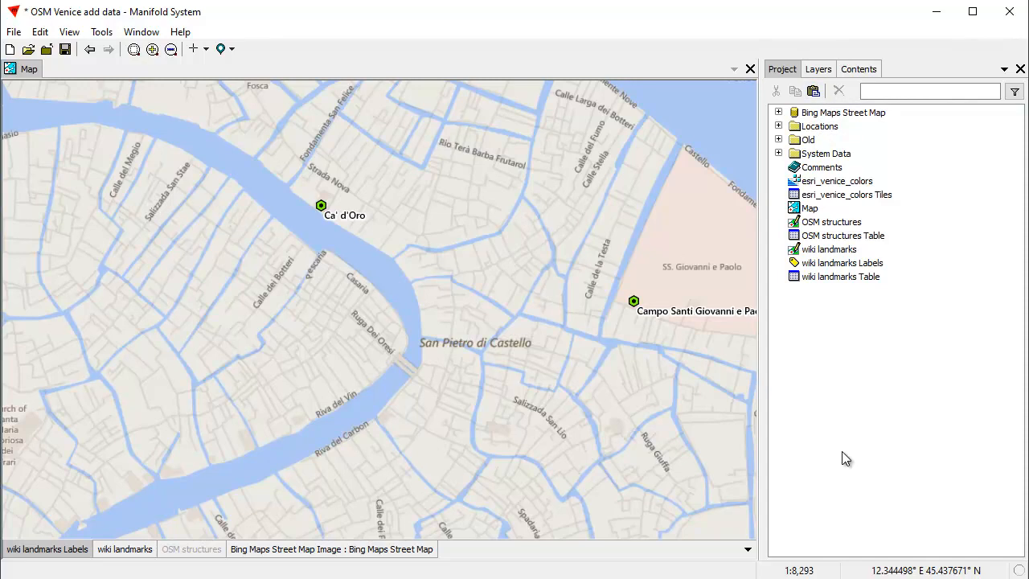
pyautogui.click(814, 91)
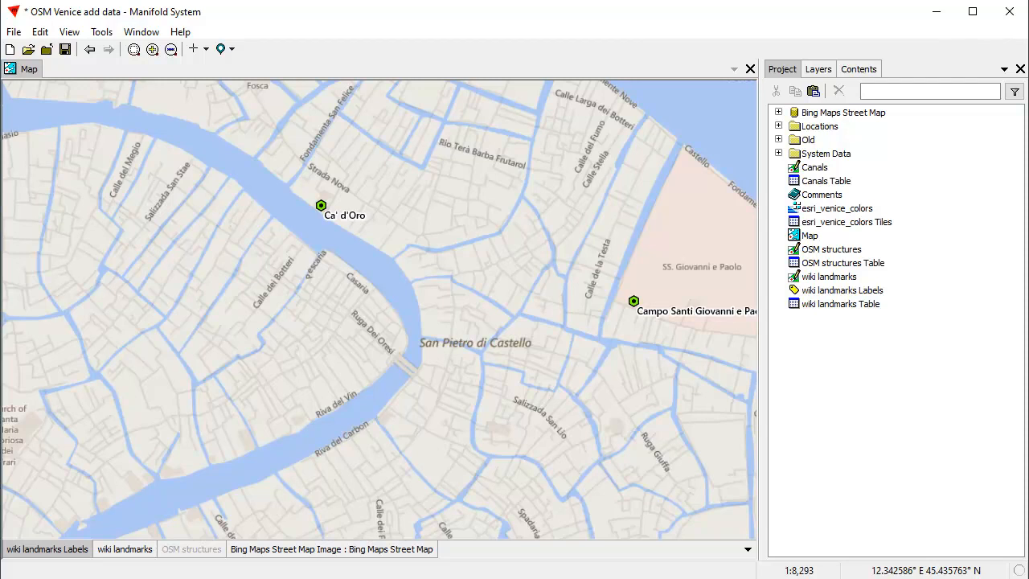
pyautogui.hotkey('alt', 'Tab')
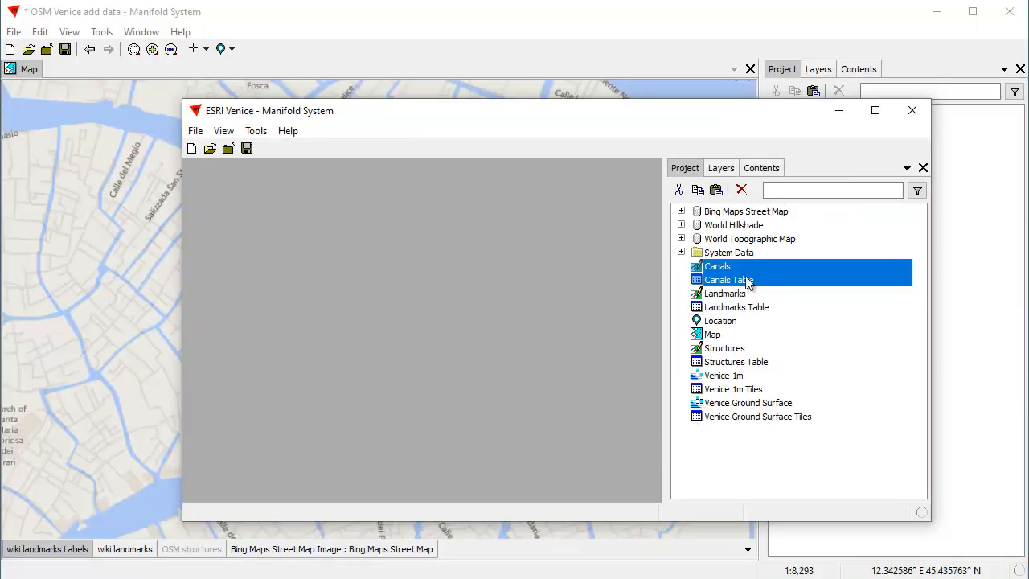
pyautogui.click(839, 110)
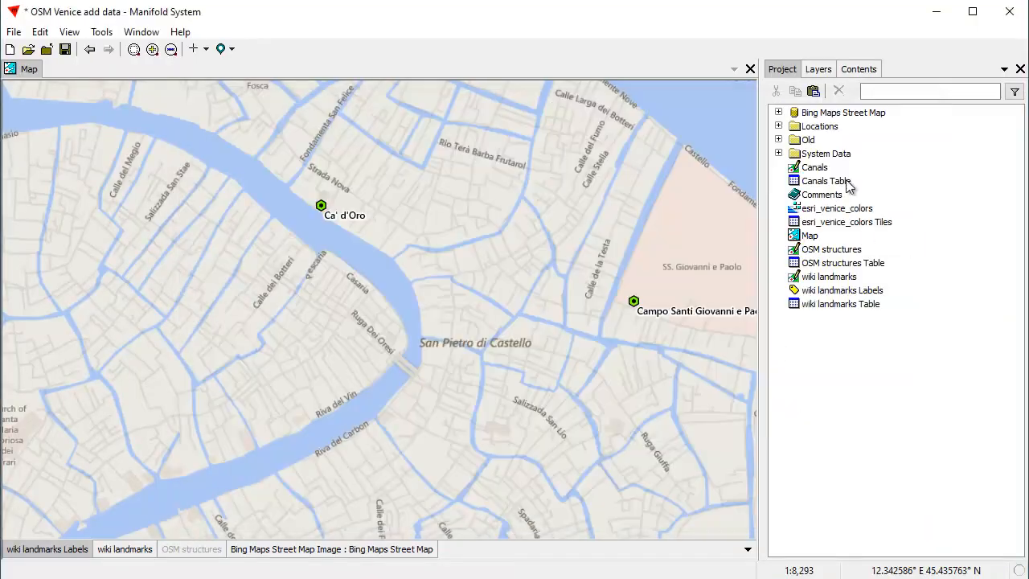
# Step: Add the pasted Canals drawing to the map above the Bing streets layer, and remove that layer again
pyautogui.click(288, 551)
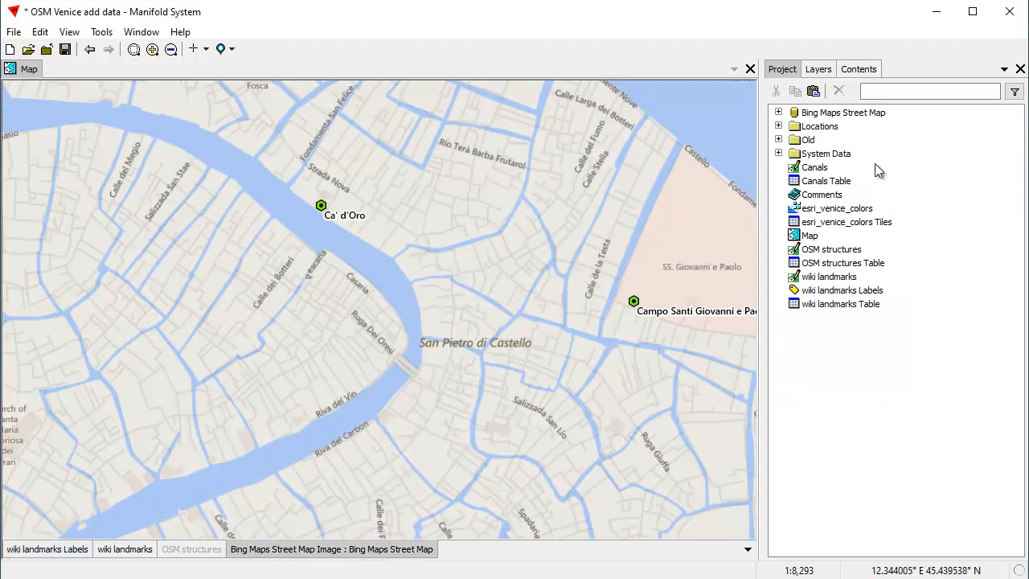
pyautogui.click(804, 166)
pyautogui.moveTo(806, 169); pyautogui.dragTo(485, 243)
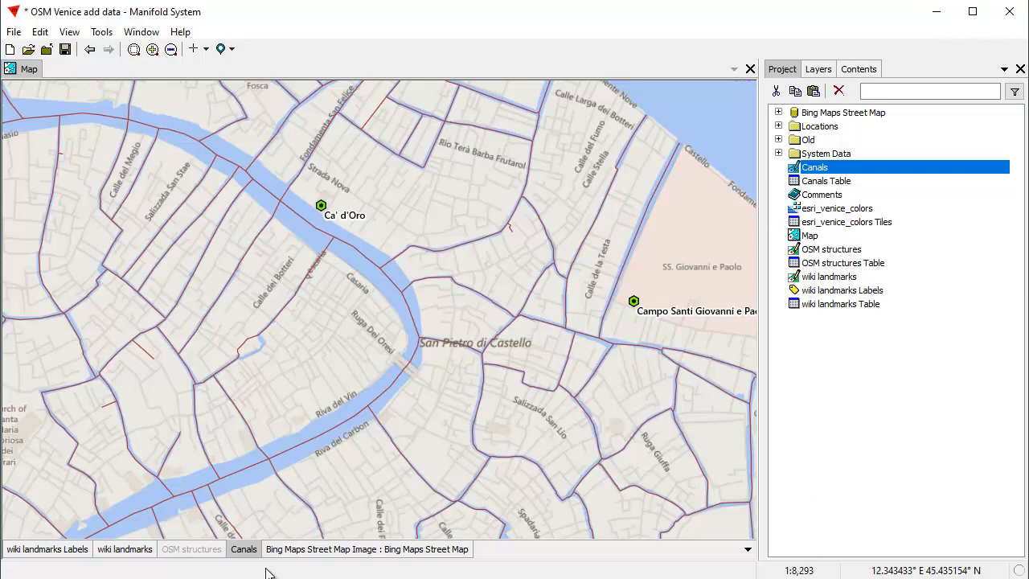
pyautogui.rightClick(246, 553)
pyautogui.click(265, 578)
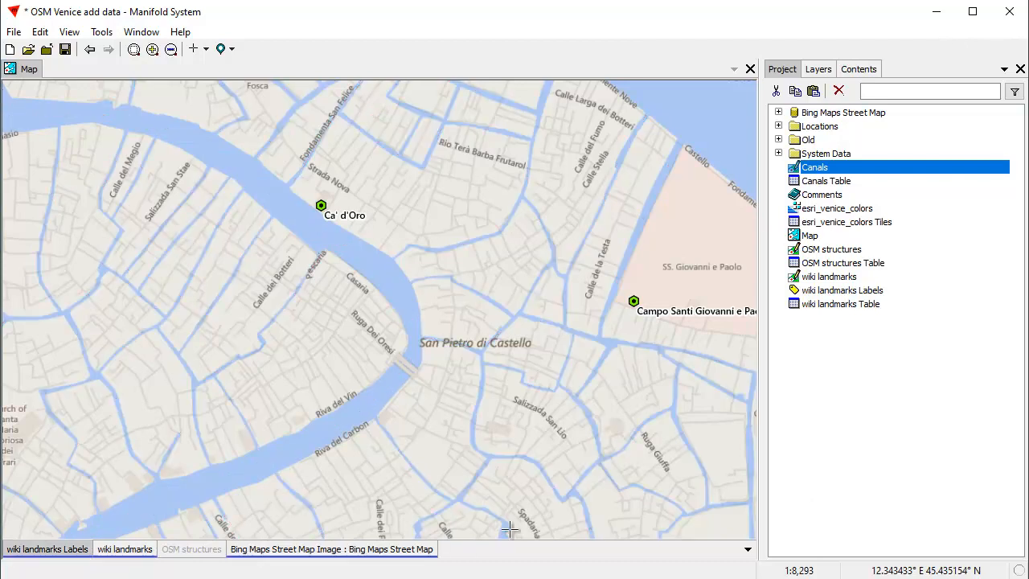
# Step: Delete the Canals drawing and Canals Table from the project, keeping the Comments component
pyautogui.keyDown('shift'); pyautogui.click(829, 196); pyautogui.keyUp('shift')
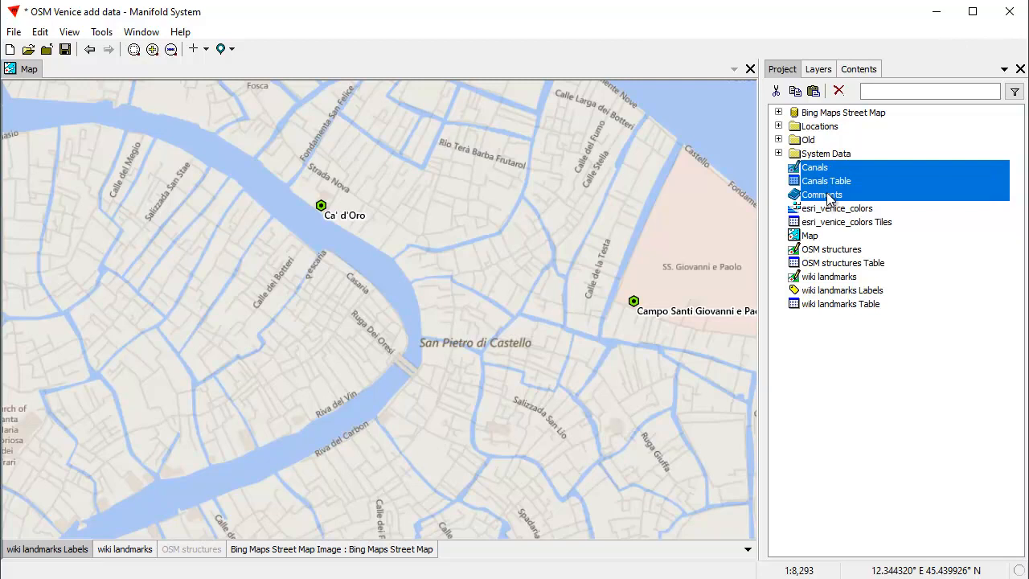
pyautogui.keyDown('ctrl'); pyautogui.click(828, 195); pyautogui.keyUp('ctrl')
pyautogui.click(838, 91)
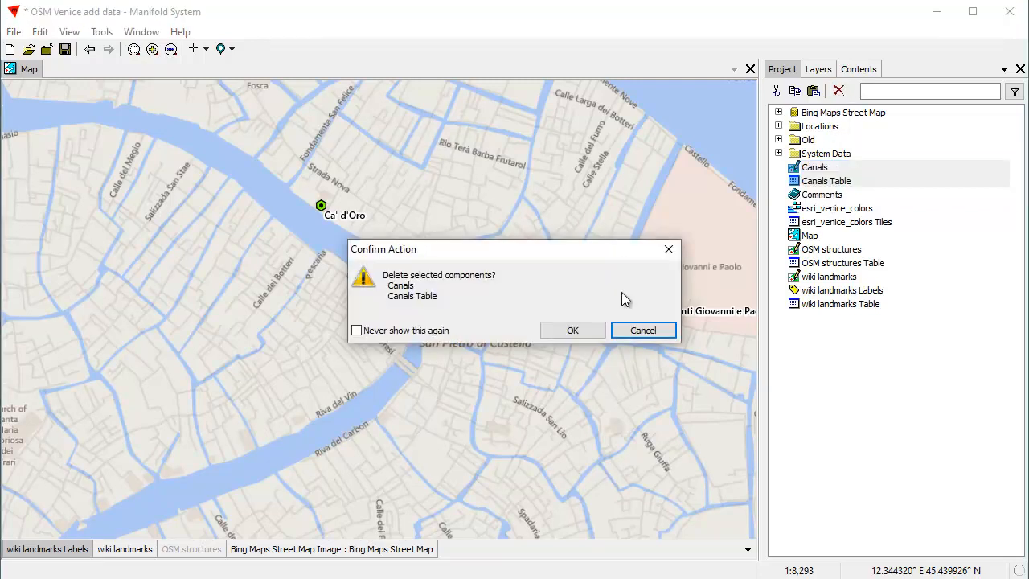
pyautogui.click(587, 331)
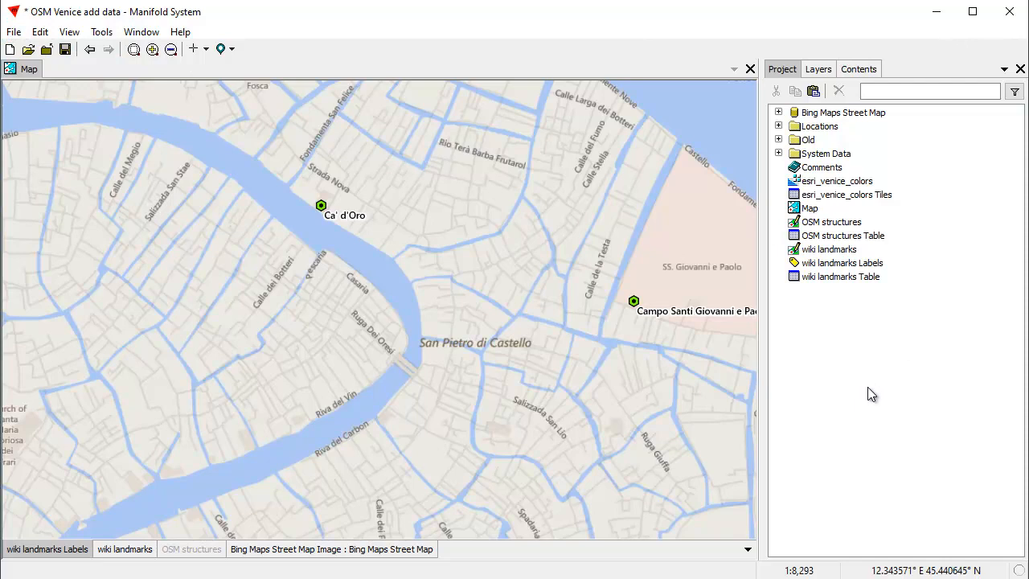
# Step: Try to link the ESRI Venice.map project file from the Venice folder into the OSM Venice project
pyautogui.click(10, 36)
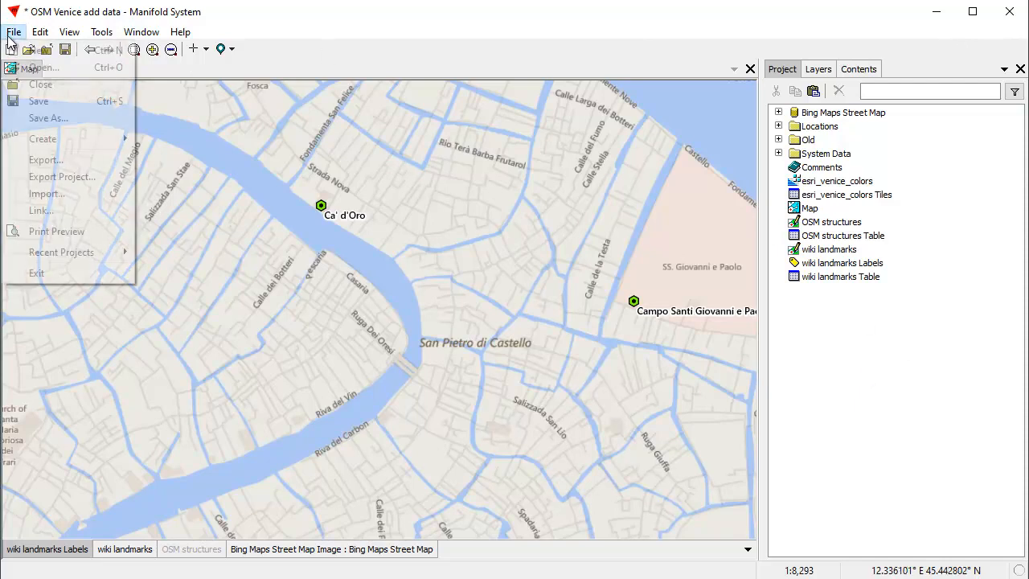
pyautogui.click(54, 211)
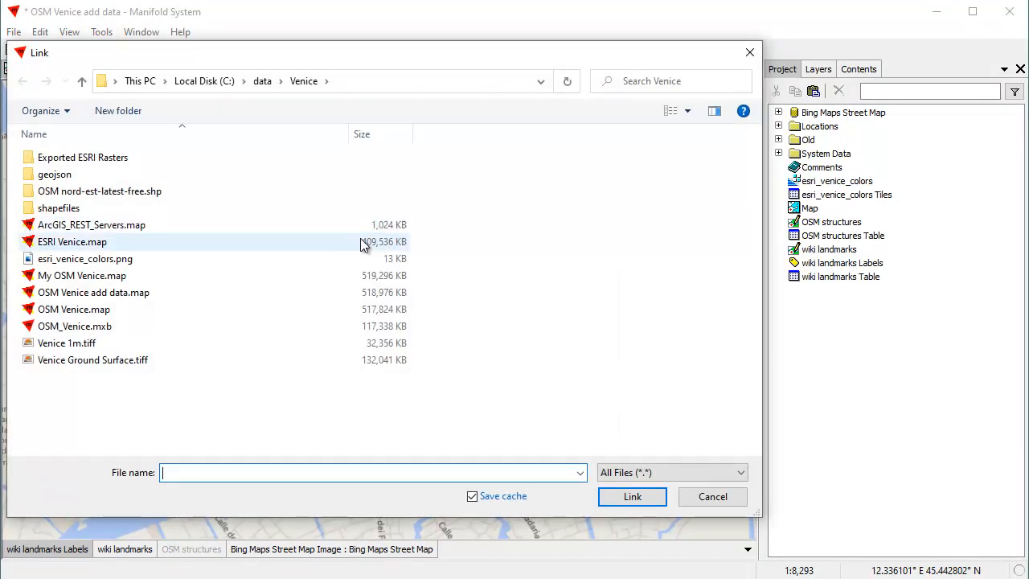
pyautogui.click(103, 243)
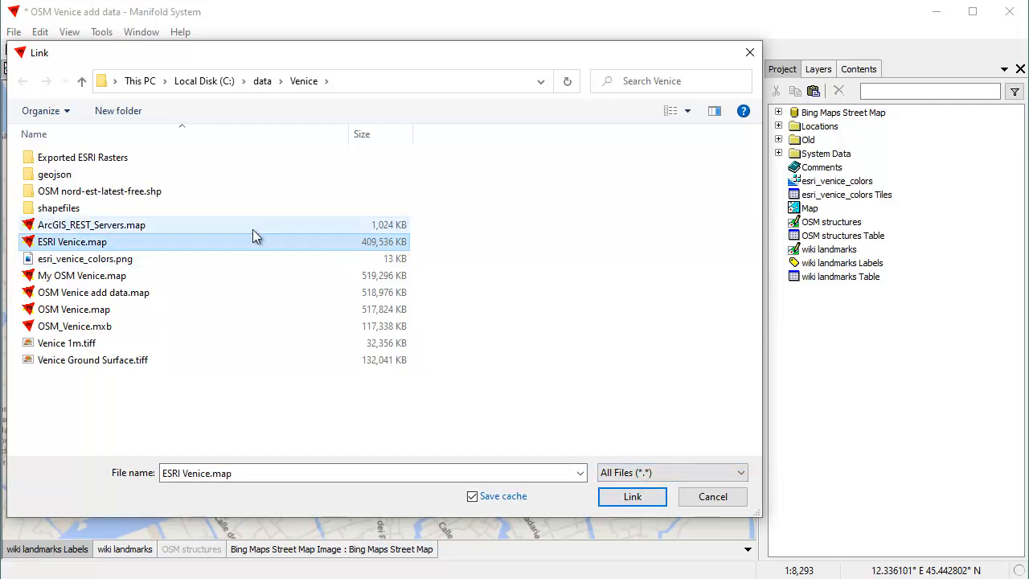
pyautogui.click(632, 497)
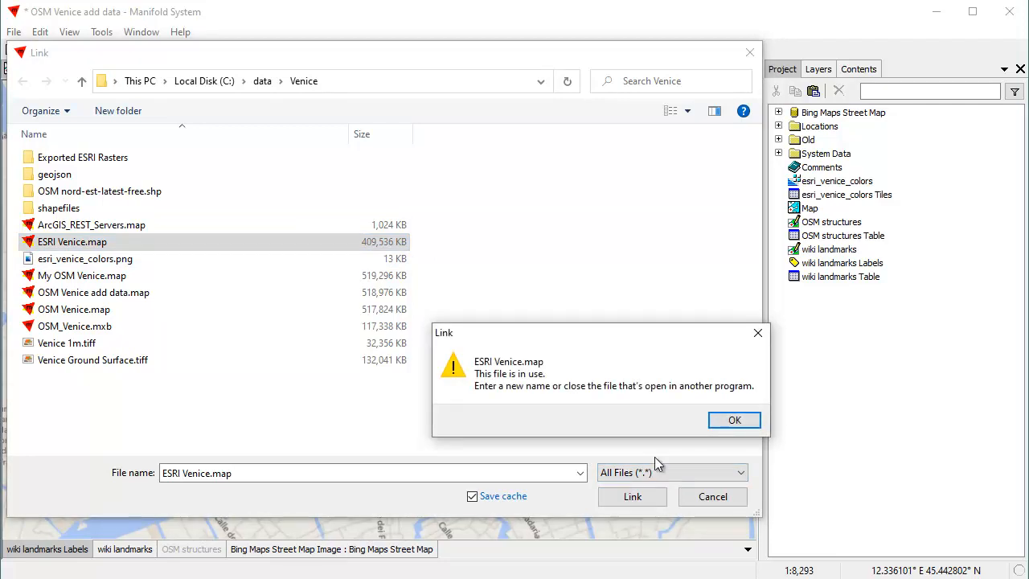
pyautogui.click(730, 421)
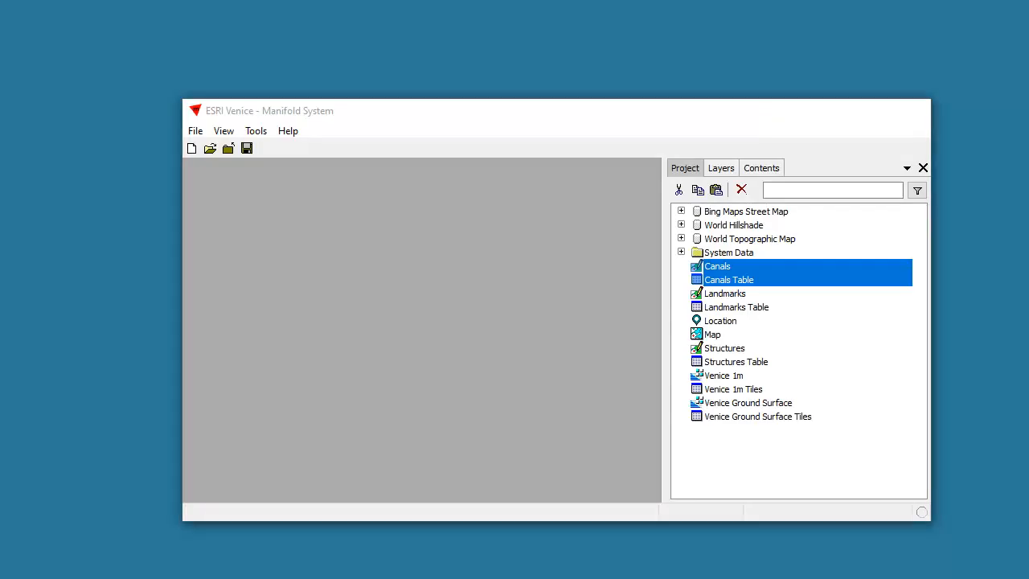
# Step: Exit the other Manifold System session that has ESRI Venice open, and link ESRI Venice.map into the OSM Venice project
pyautogui.hotkey('alt', 'Tab')
pyautogui.click(917, 110)
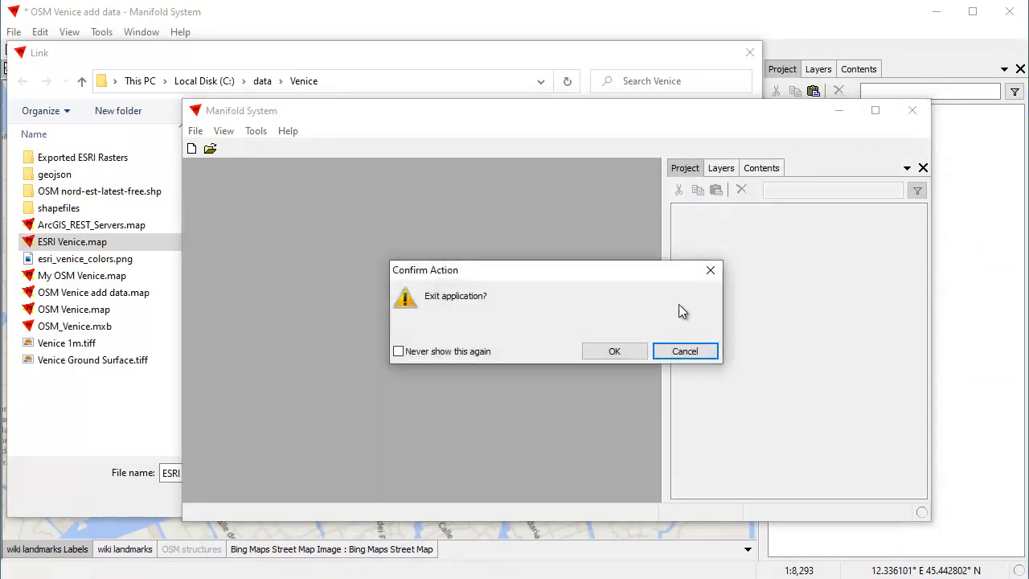
pyautogui.click(624, 351)
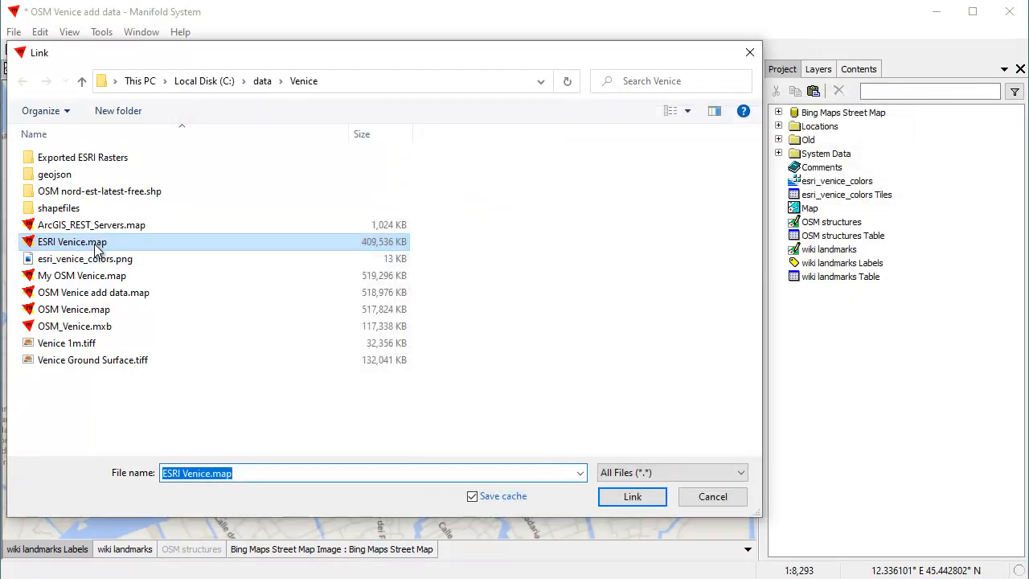
pyautogui.click(629, 497)
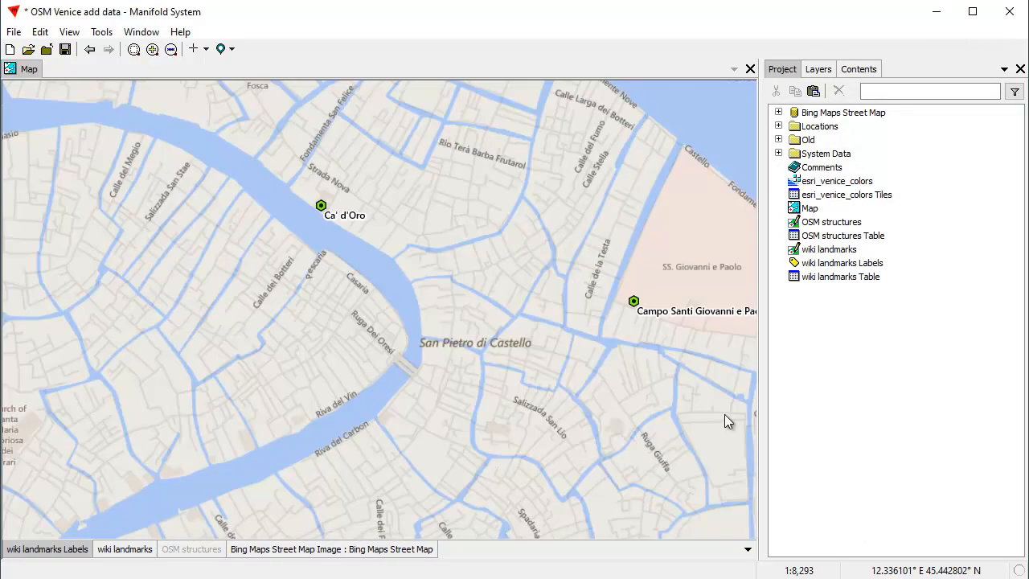
# Step: Expand the linked ESRI Venice data source and add its Canals drawing to the map above the Bing Maps street layer
pyautogui.click(779, 126)
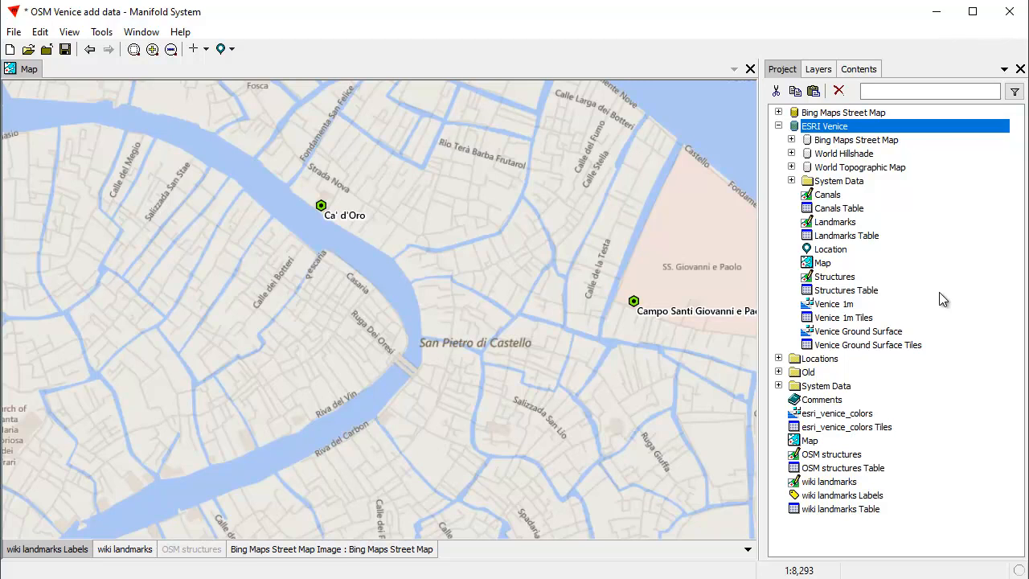
pyautogui.click(778, 126)
pyautogui.click(778, 126)
pyautogui.click(338, 550)
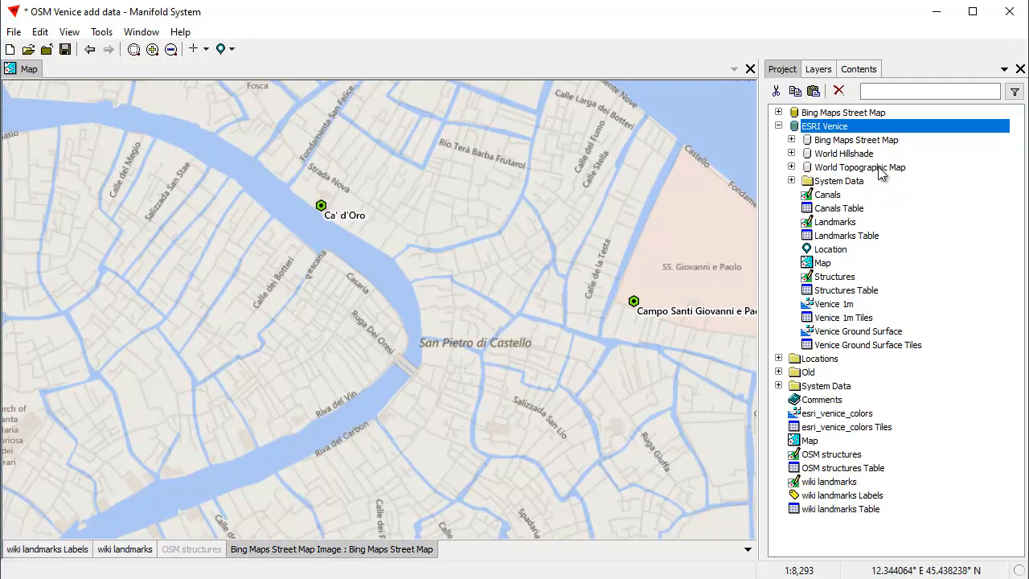
pyautogui.click(827, 194)
pyautogui.keyDown('shift'); pyautogui.click(839, 208); pyautogui.keyUp('shift')
pyautogui.moveTo(839, 208); pyautogui.dragTo(589, 266)
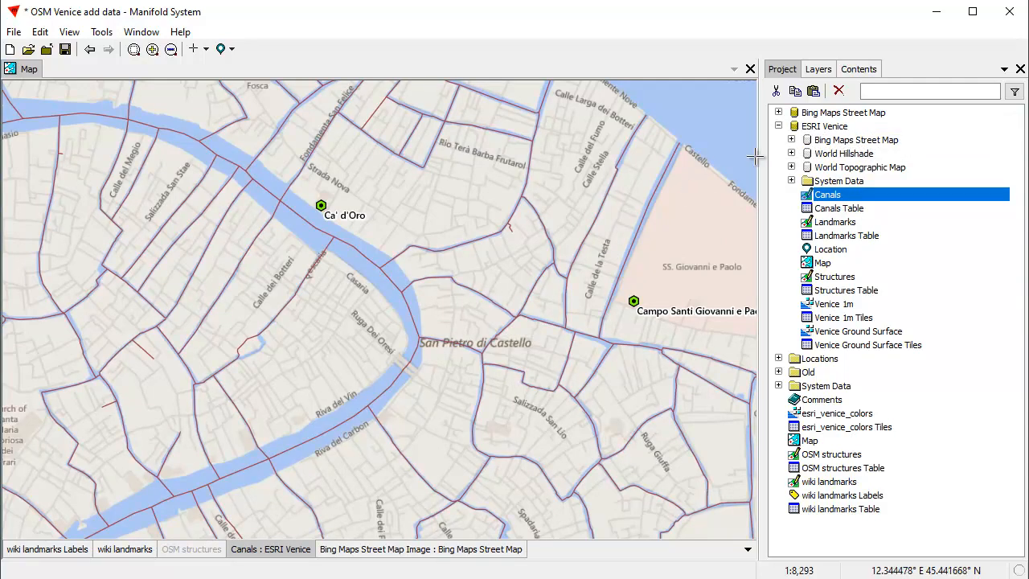
# Step: Collapse the ESRI Venice data source, show the OSM structures layer, and make the Canals layer active
pyautogui.click(778, 126)
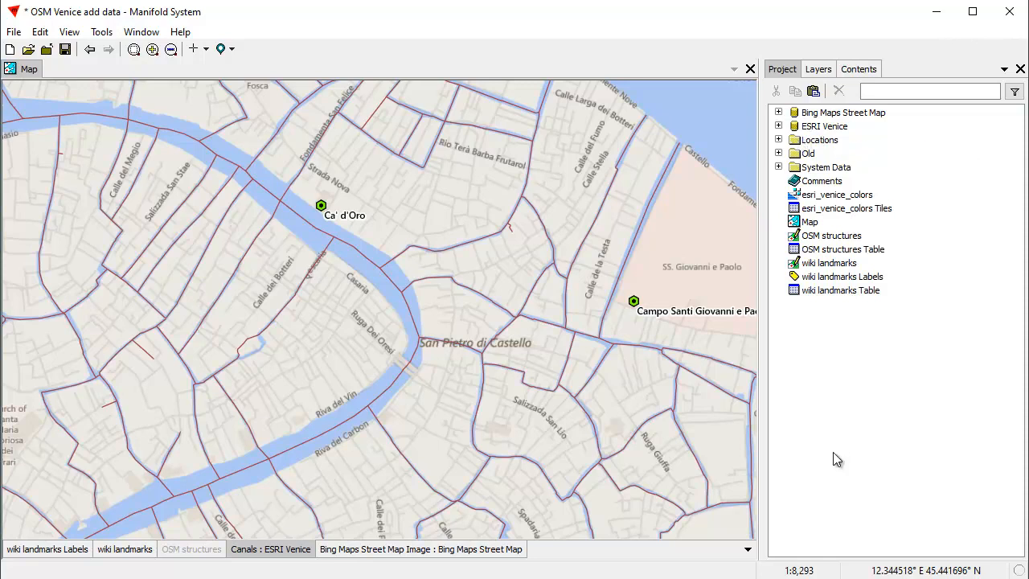
pyautogui.keyDown('shift'); pyautogui.click(197, 550); pyautogui.keyUp('shift')
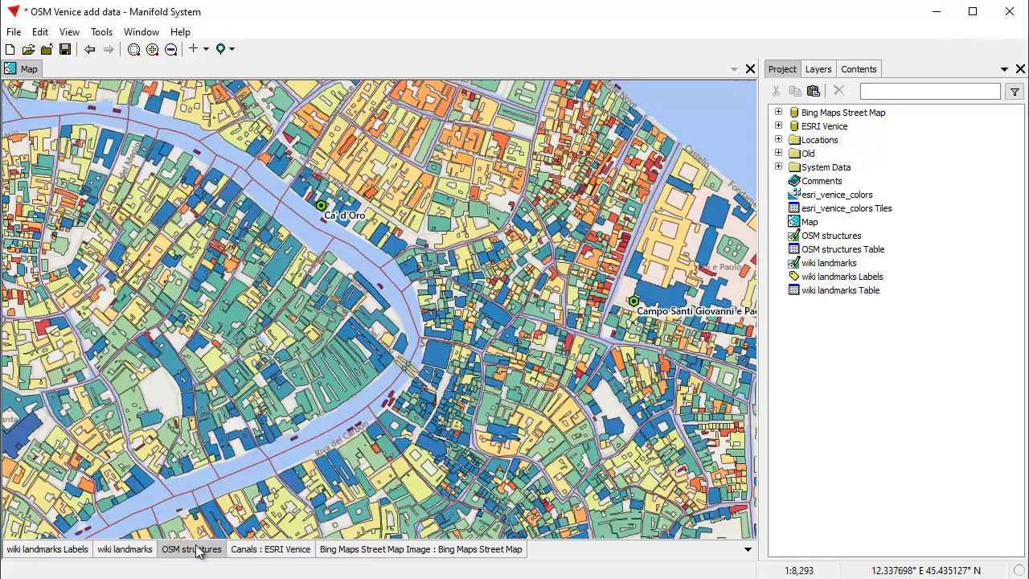
pyautogui.click(245, 550)
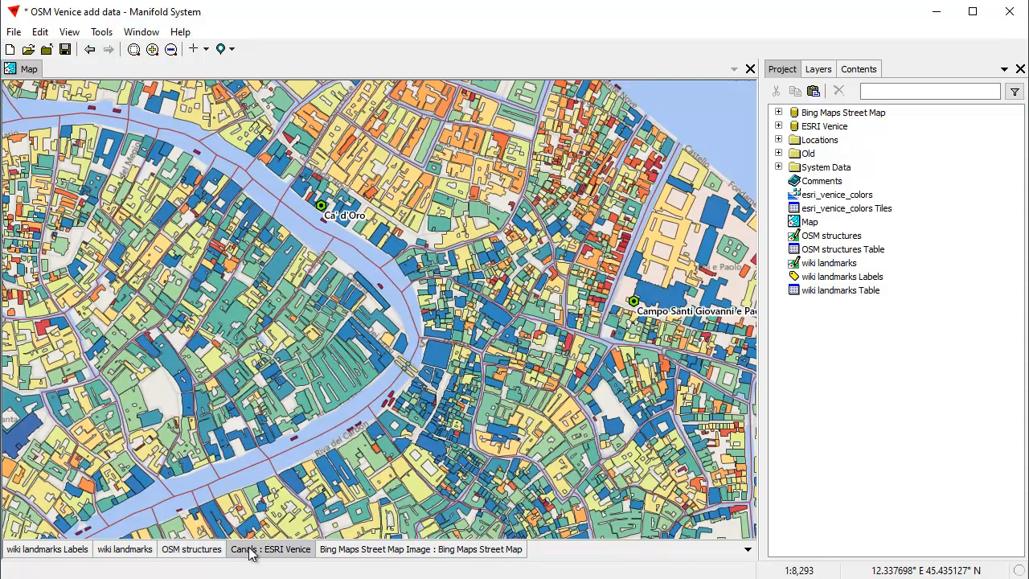
# Step: Add the Venice Ground Surface image from the linked ESRI Venice project to the map above the Bing Maps street layer
pyautogui.click(778, 126)
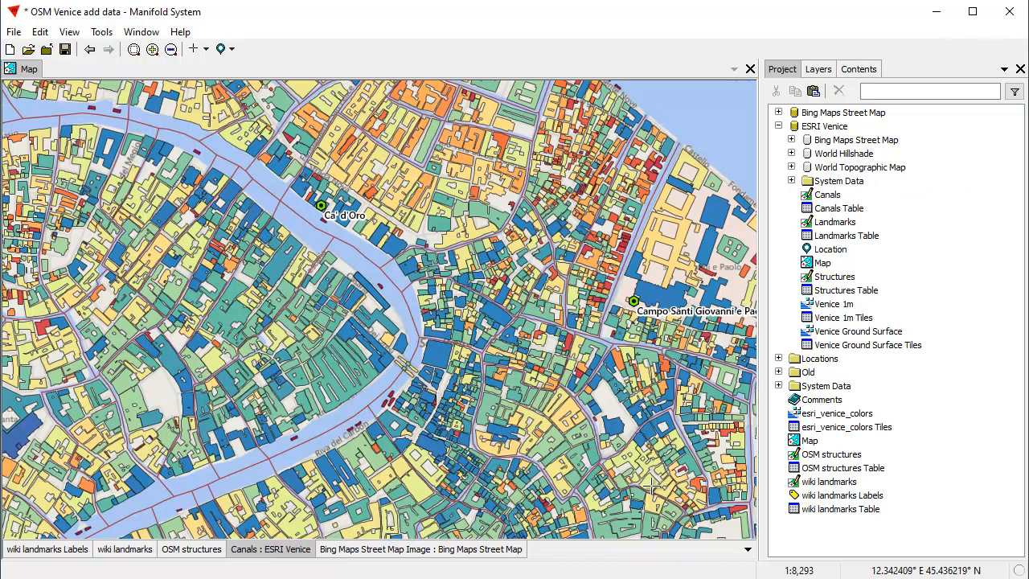
pyautogui.click(440, 552)
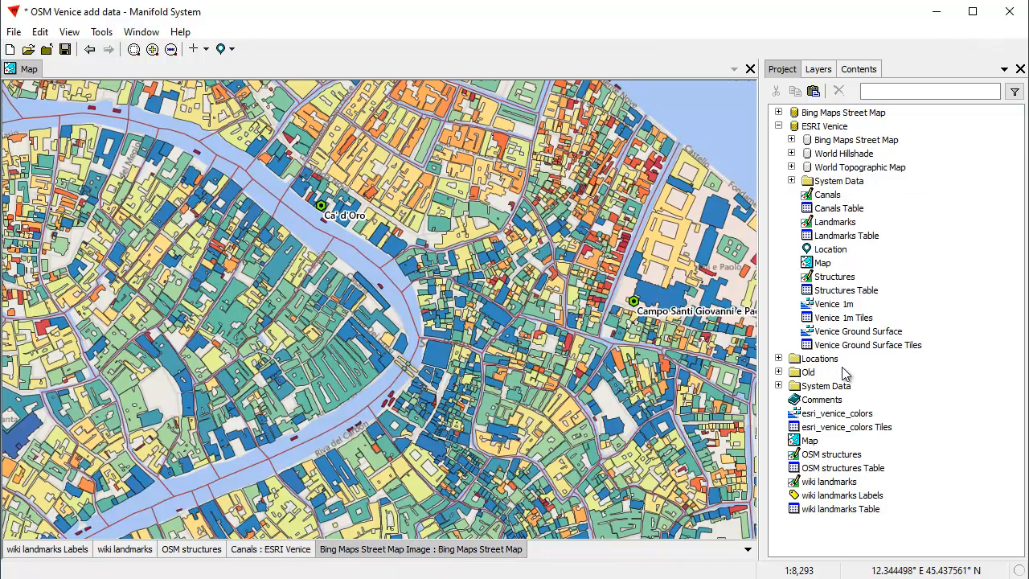
pyautogui.click(877, 333)
pyautogui.moveTo(907, 338); pyautogui.dragTo(651, 332)
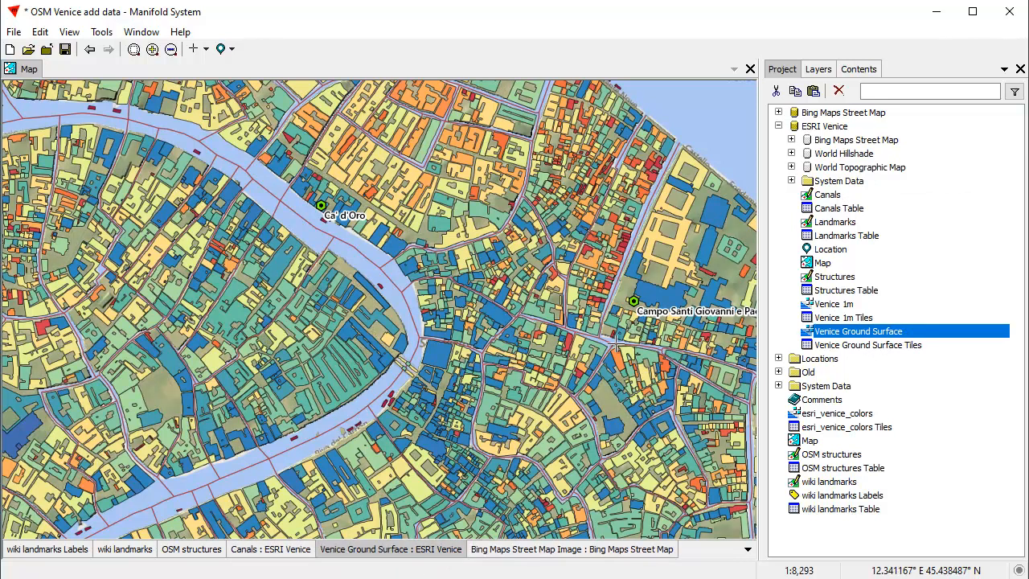
# Step: Hide the OSM structures layer and examine the ground surface terrain beneath the canals across Venice
pyautogui.keyDown('shift'); pyautogui.click(193, 550); pyautogui.keyUp('shift')
pyautogui.scroll(-2, 391, 346)
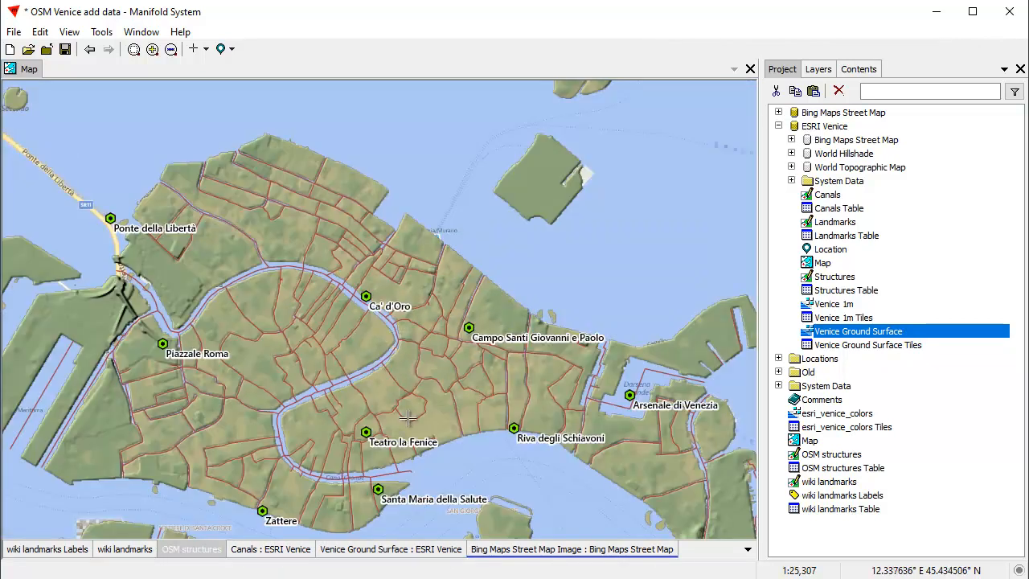
pyautogui.moveTo(396, 409); pyautogui.dragTo(391, 332)
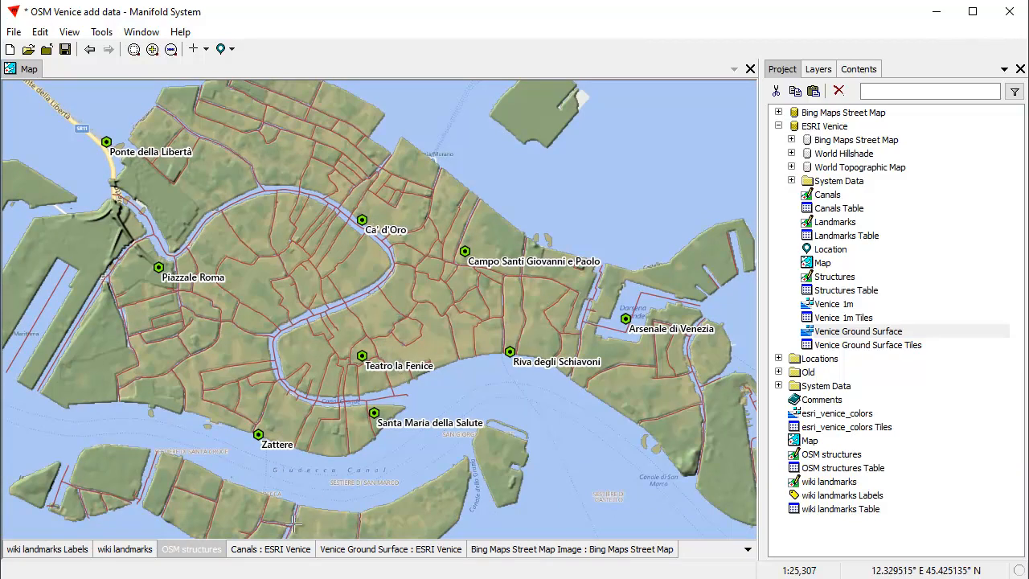
pyautogui.scroll(5, 414, 334)
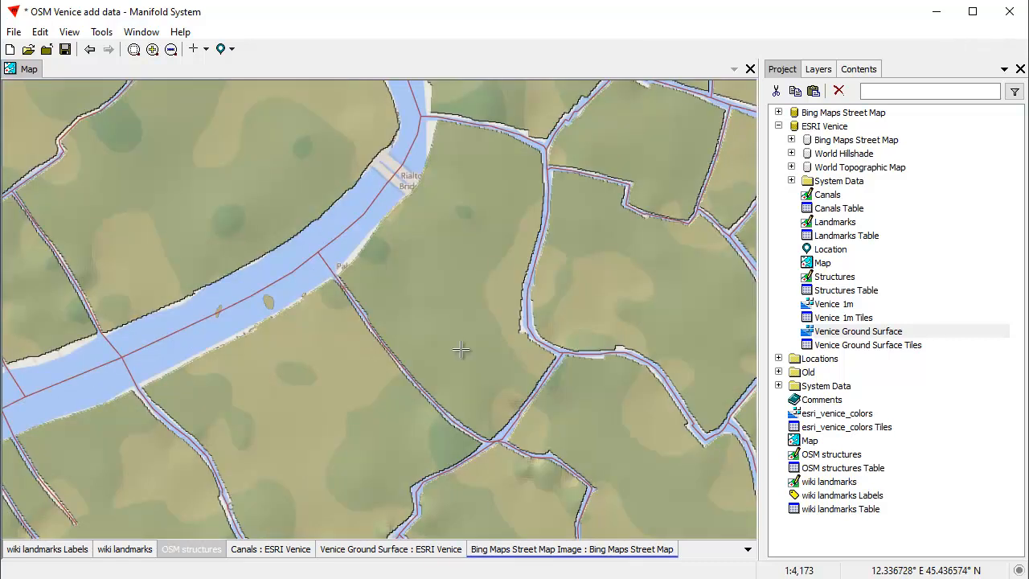
pyautogui.scroll(-3, 405, 314)
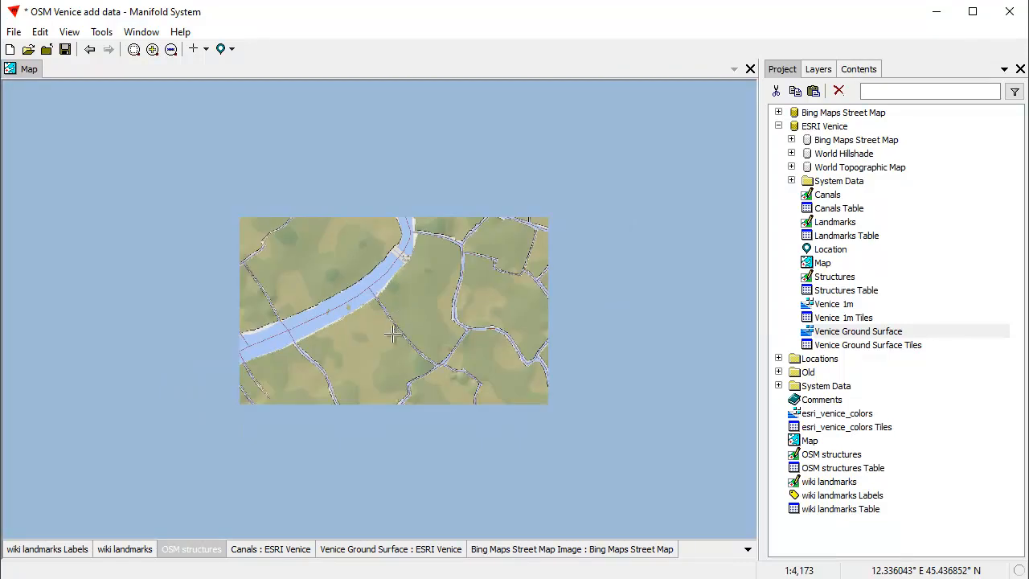
pyautogui.scroll(-3, 434, 295)
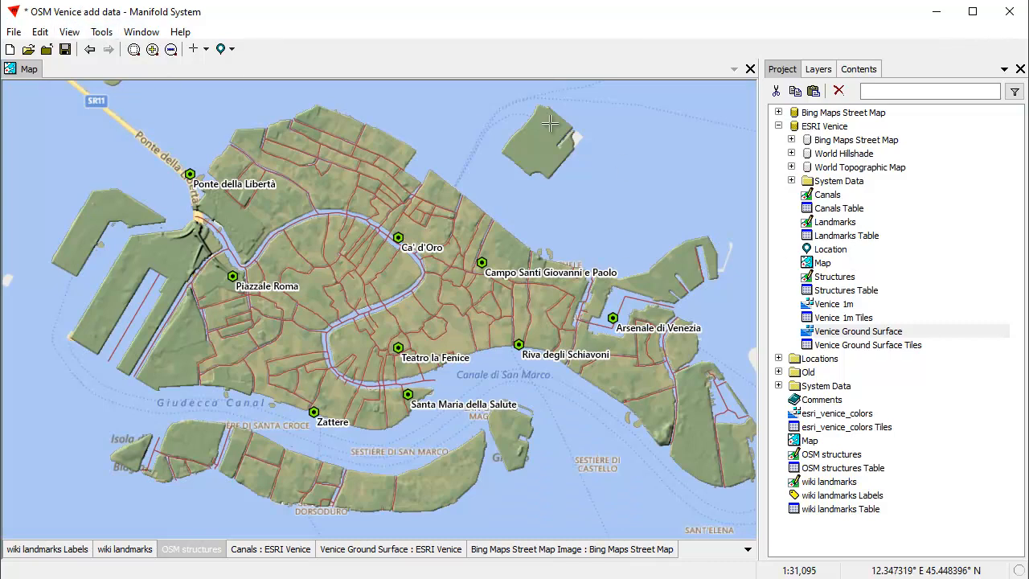
# Step: Collapse the ESRI Venice data source and link ArcGIS_REST_Servers.map from the Venice folder into the project
pyautogui.click(778, 127)
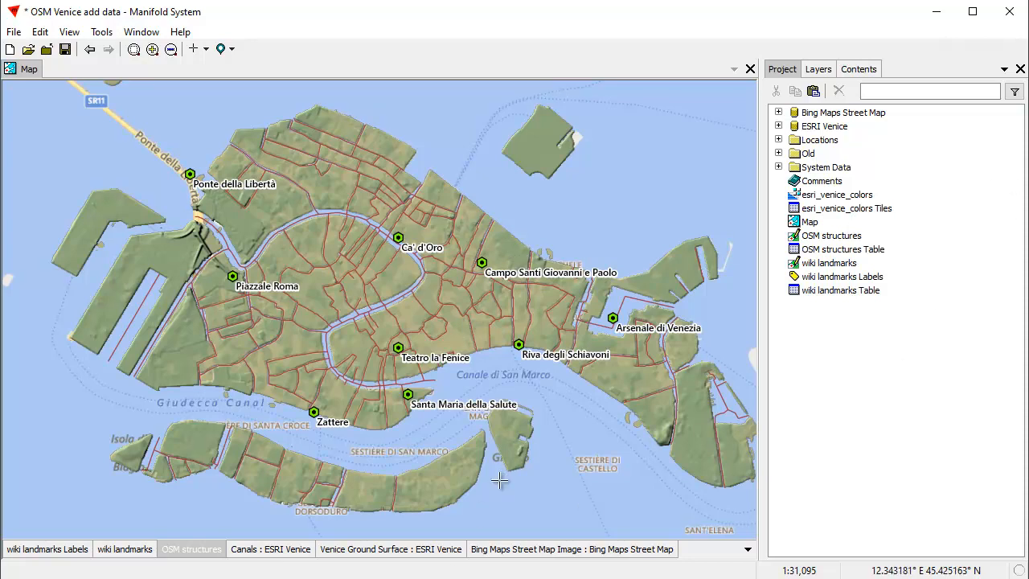
pyautogui.click(14, 31)
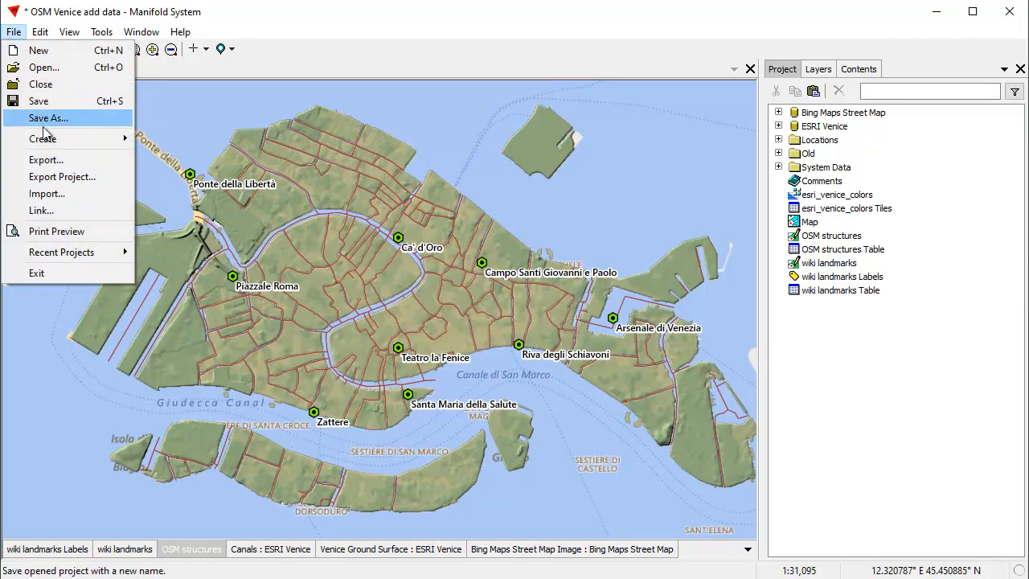
pyautogui.click(94, 212)
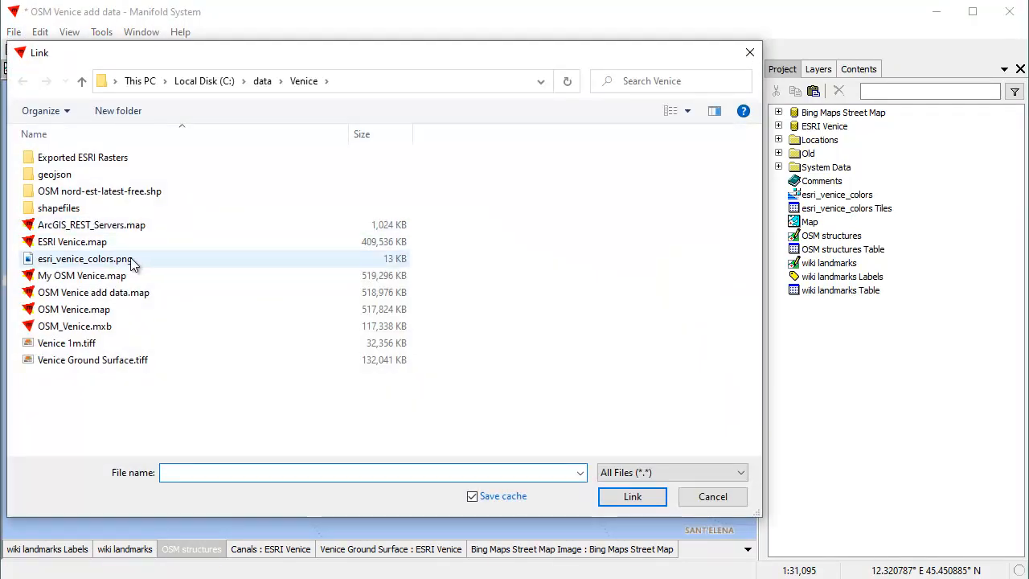
pyautogui.click(144, 224)
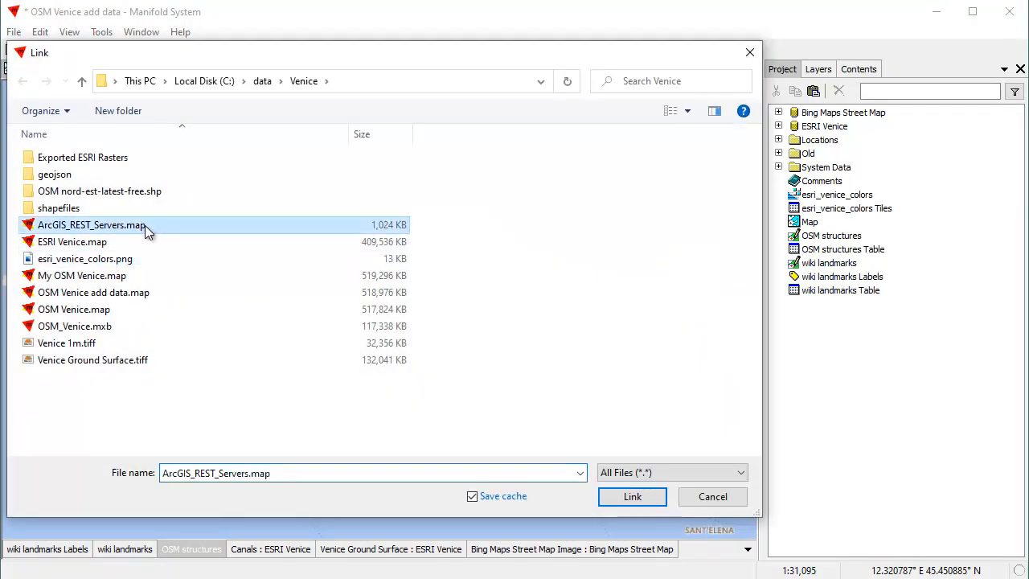
pyautogui.click(632, 497)
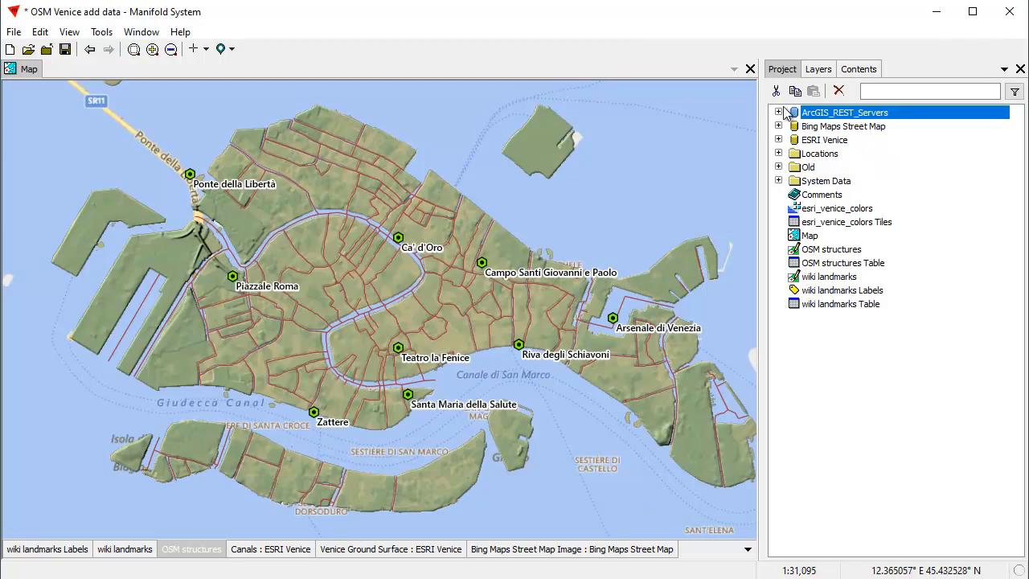
# Step: Expand the linked ArcGIS_REST_Servers data source and make the Bing Maps street layer active in the map
pyautogui.click(779, 113)
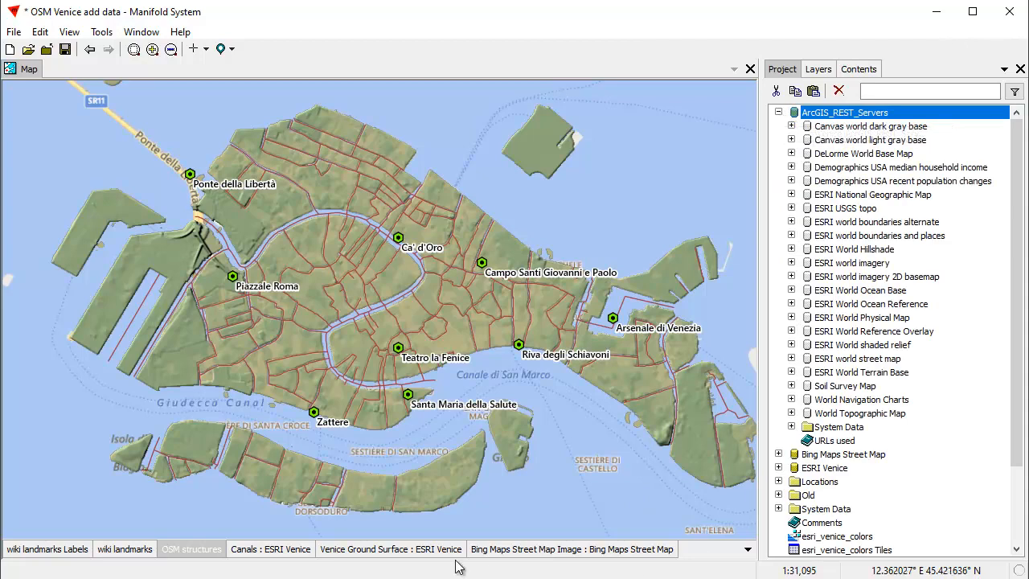
pyautogui.click(529, 550)
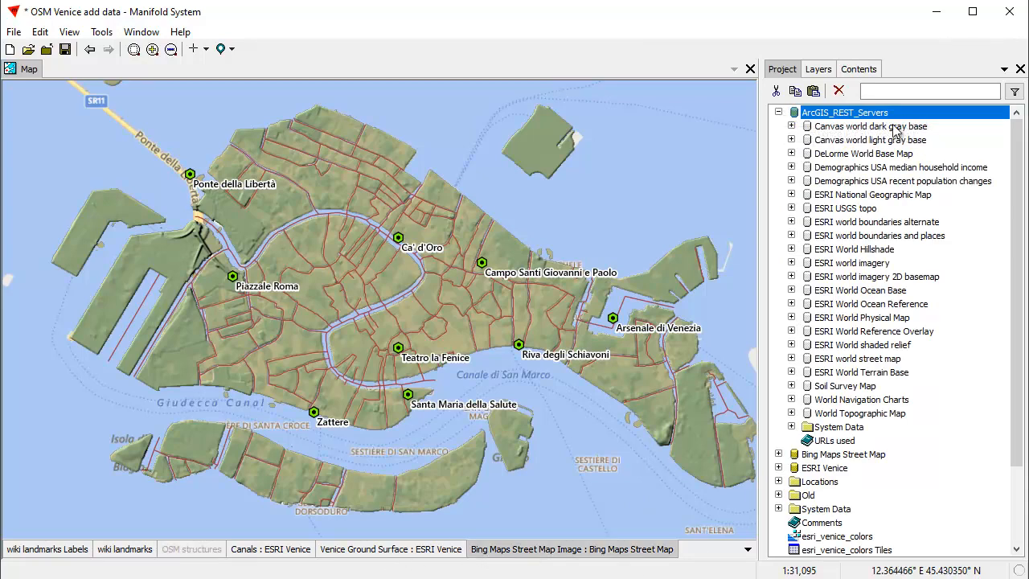
# Step: Add the Layers Image of Canvas world dark gray base to the map above the Bing Maps Street Map layer
pyautogui.click(792, 126)
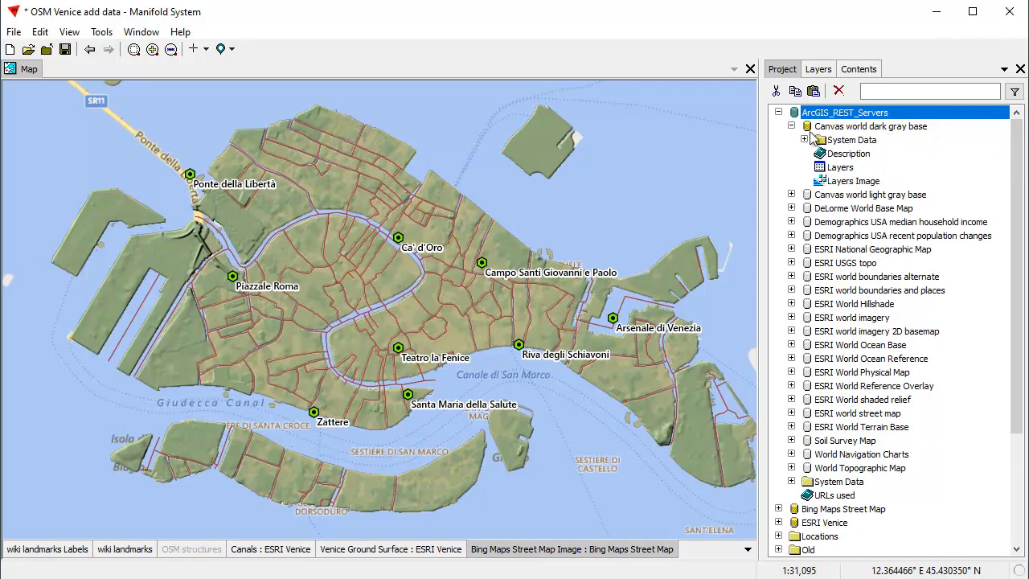
pyautogui.click(868, 182)
pyautogui.moveTo(666, 188); pyautogui.dragTo(661, 193)
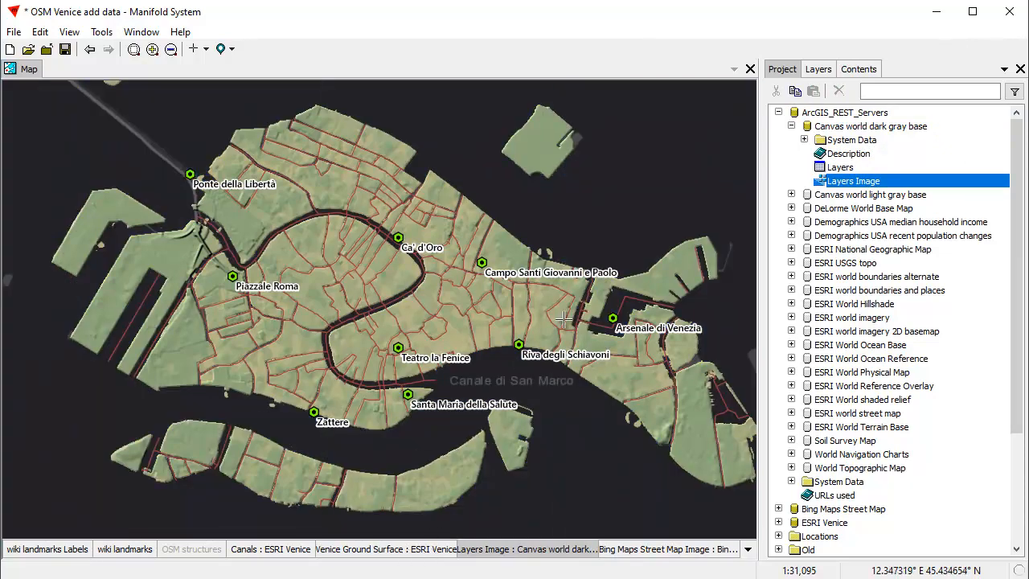
# Step: Hide the Venice Ground Surface layer and show the OSM structures layer over the central Venice area
pyautogui.keyDown('shift'); pyautogui.click(416, 550); pyautogui.keyUp('shift')
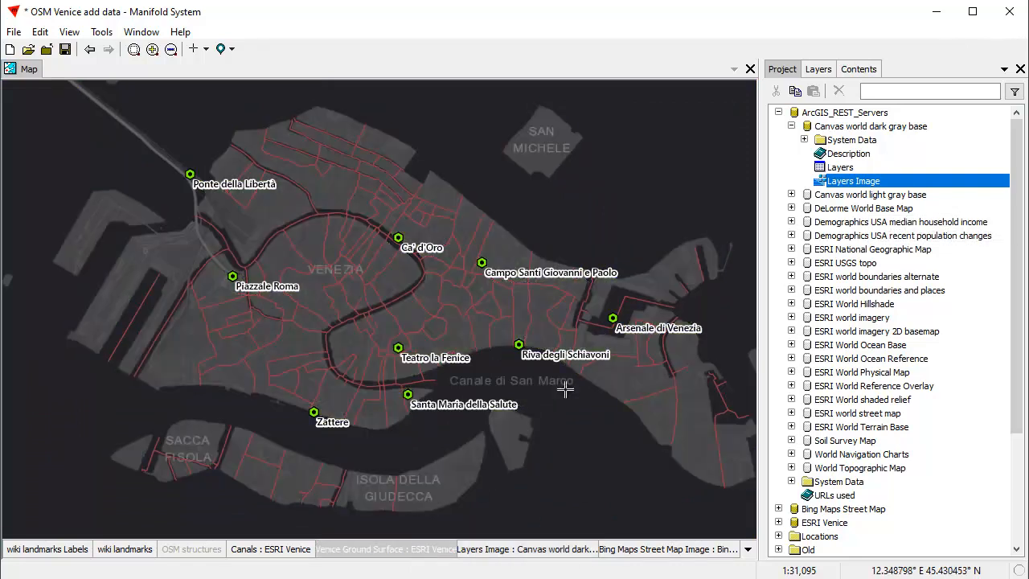
pyautogui.keyDown('shift'); pyautogui.click(191, 549); pyautogui.keyUp('shift')
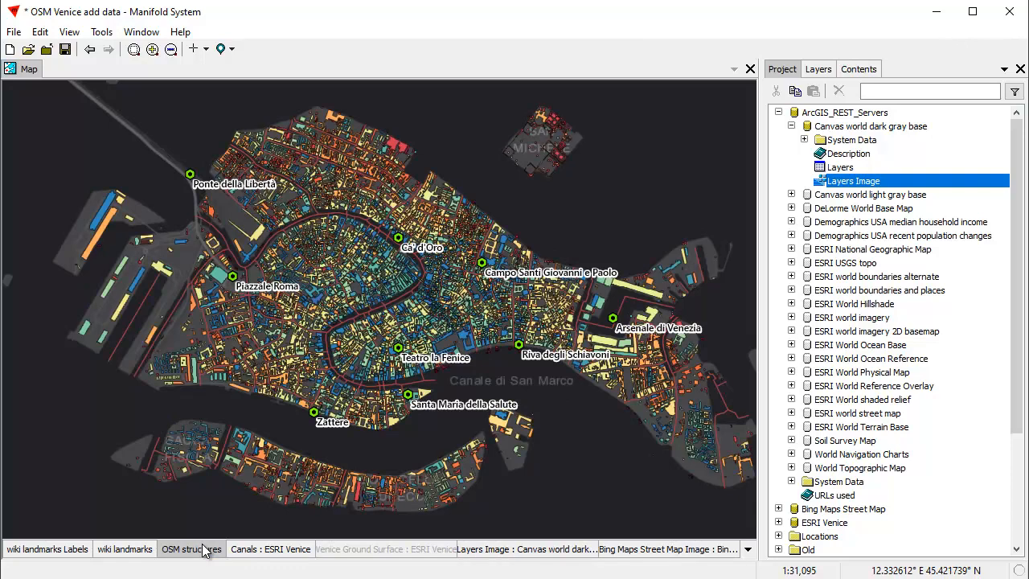
pyautogui.moveTo(323, 289); pyautogui.dragTo(575, 435)
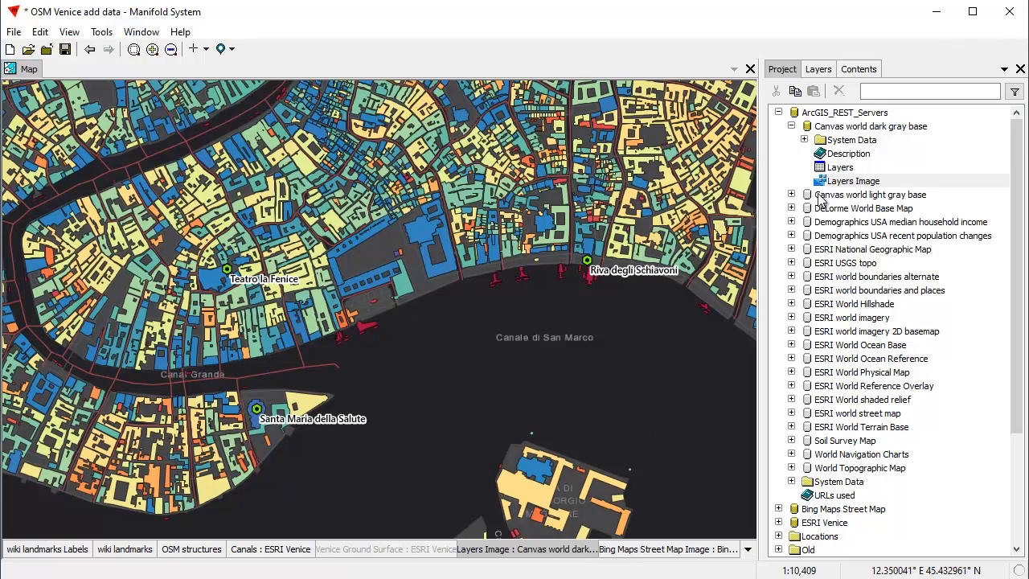
# Step: Try the DeLorme World Base Map image as a layer above the dark gray base and remove it from the map
pyautogui.click(791, 208)
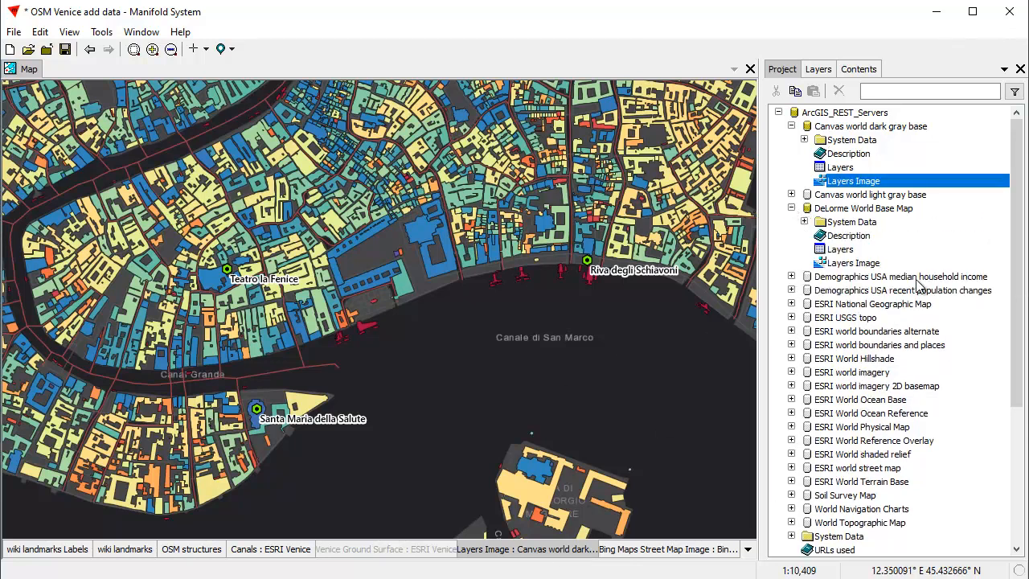
pyautogui.moveTo(860, 268); pyautogui.dragTo(375, 318)
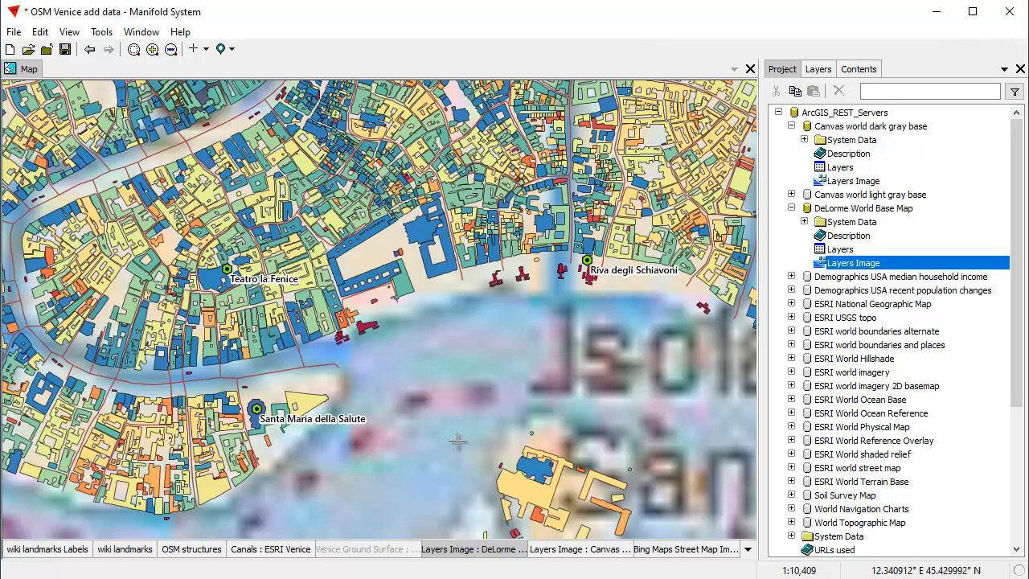
pyautogui.scroll(-3, 514, 426)
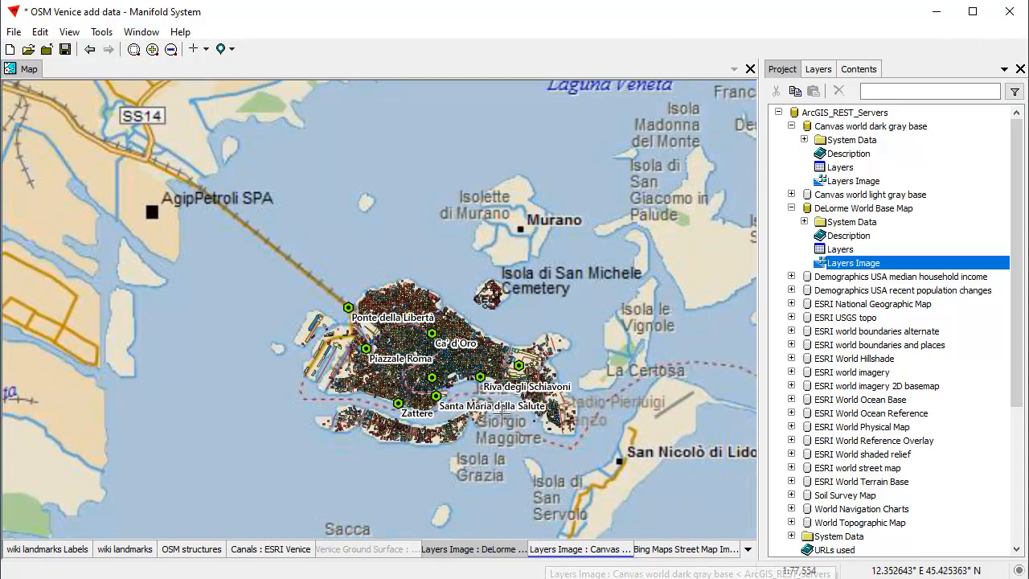
pyautogui.rightClick(494, 553)
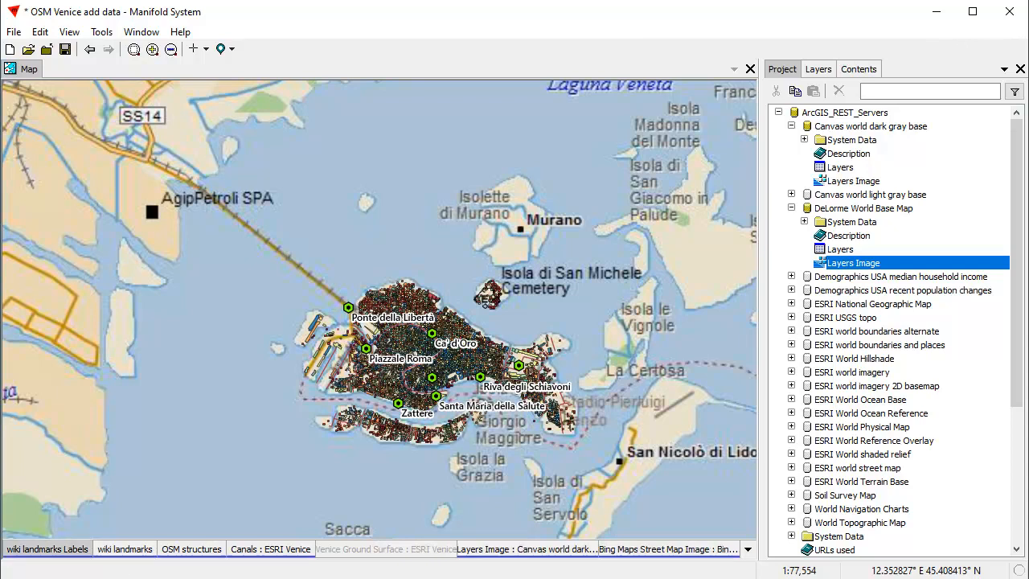
pyautogui.click(522, 574)
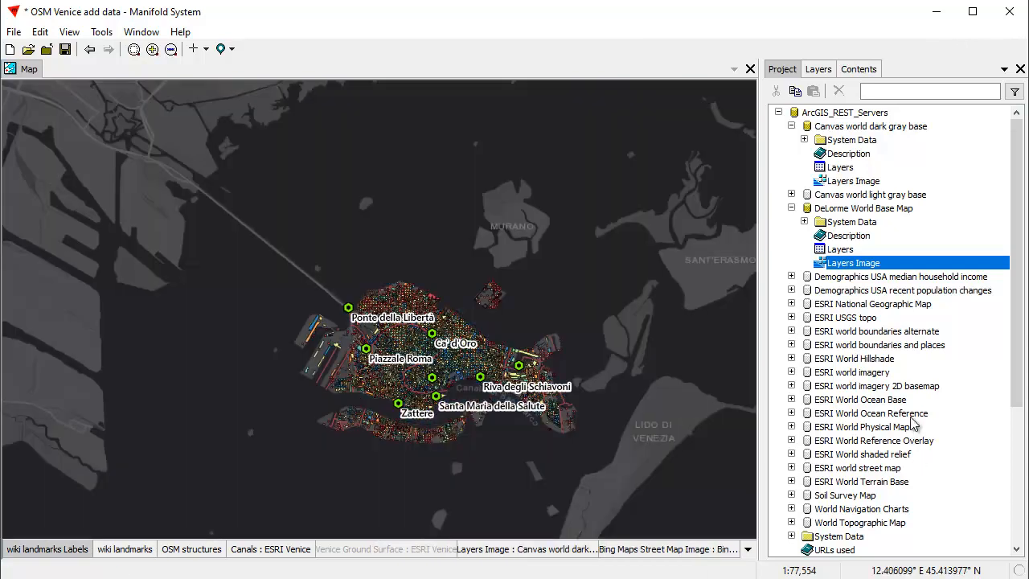
# Step: Add the ESRI National Geographic Map image to the map and place its layer just above the dark gray base layer
pyautogui.click(793, 304)
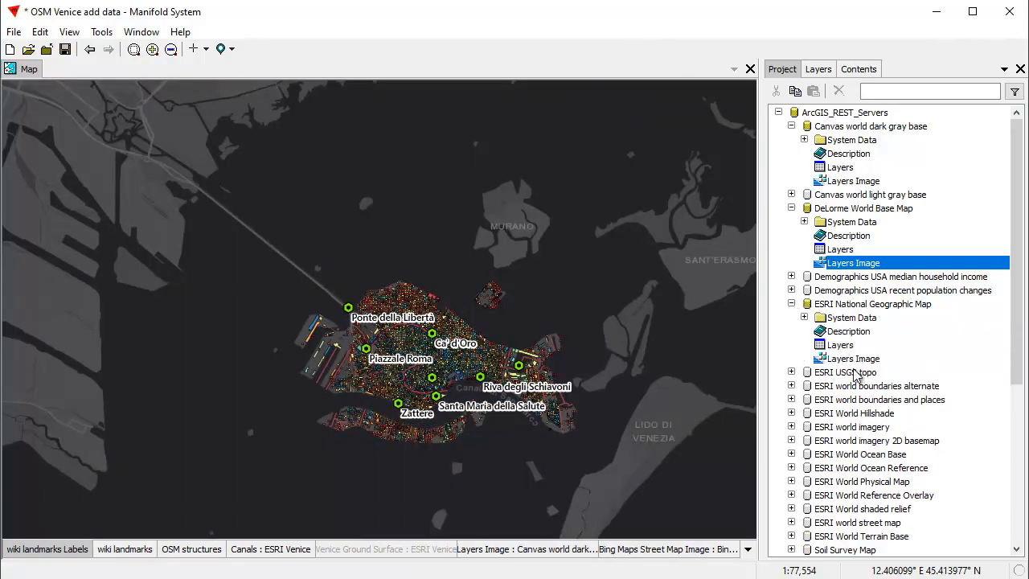
pyautogui.moveTo(856, 361); pyautogui.dragTo(569, 307)
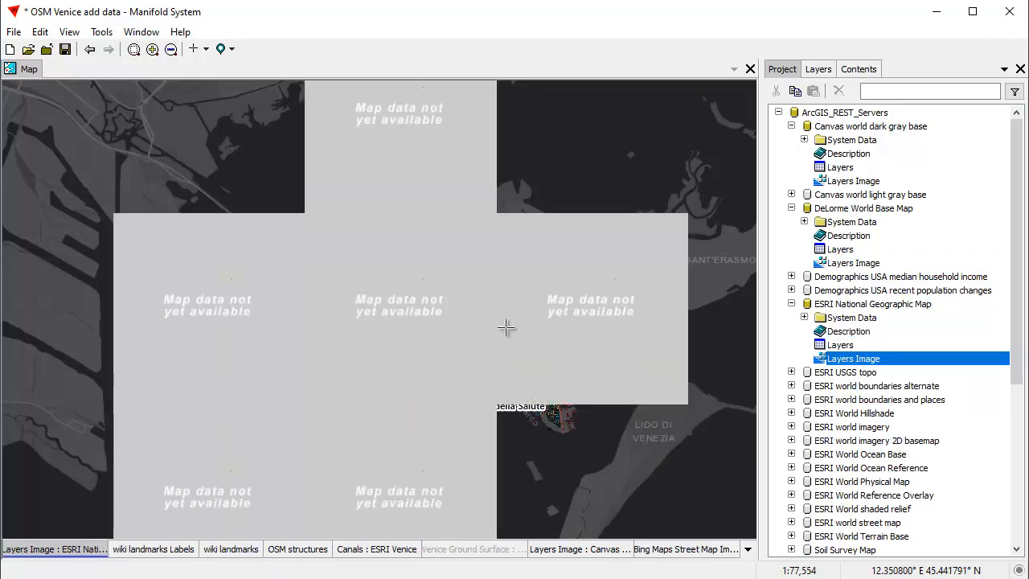
pyautogui.scroll(-2, 507, 330)
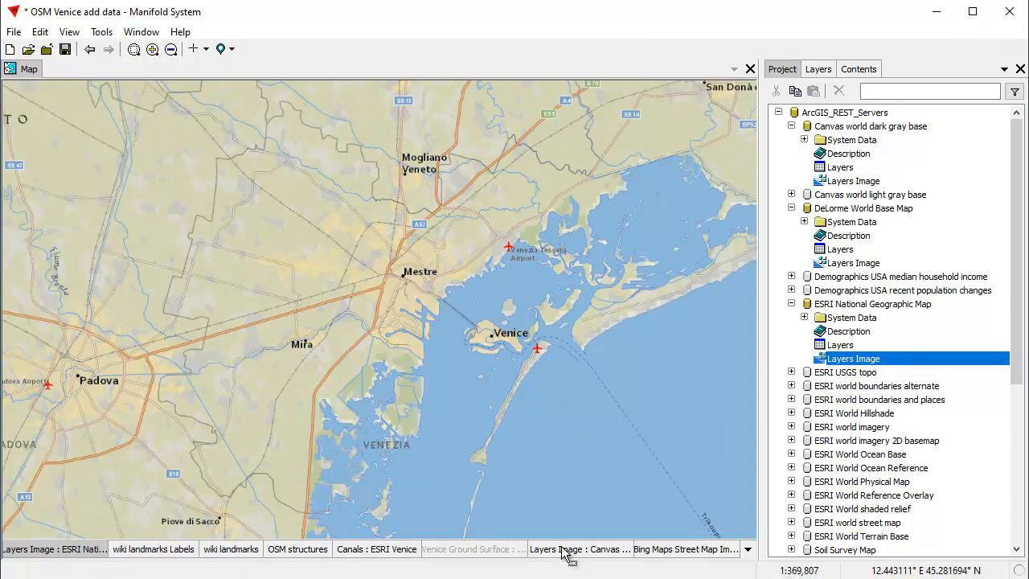
pyautogui.moveTo(552, 549); pyautogui.dragTo(480, 553)
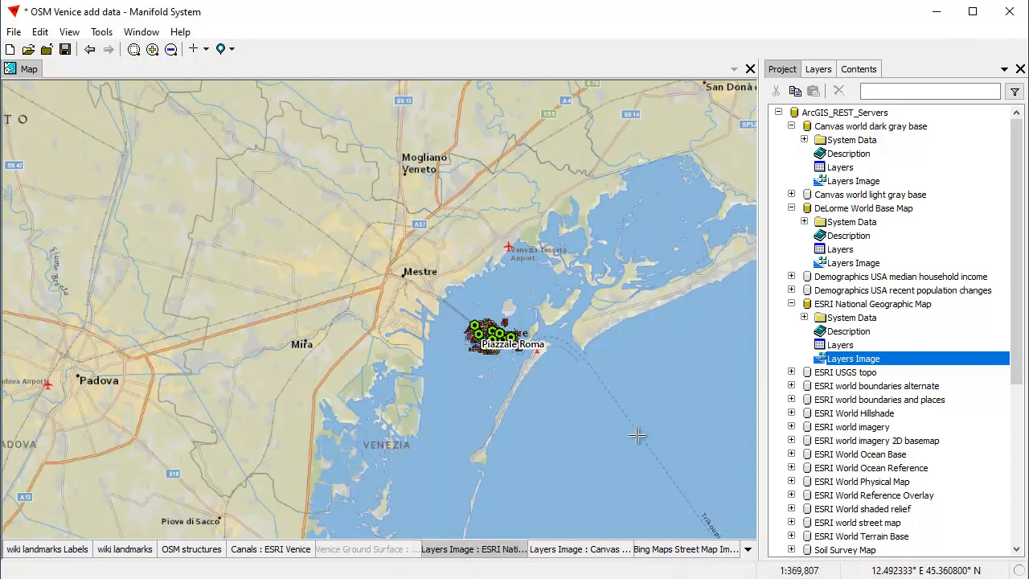
pyautogui.moveTo(331, 235); pyautogui.dragTo(621, 437)
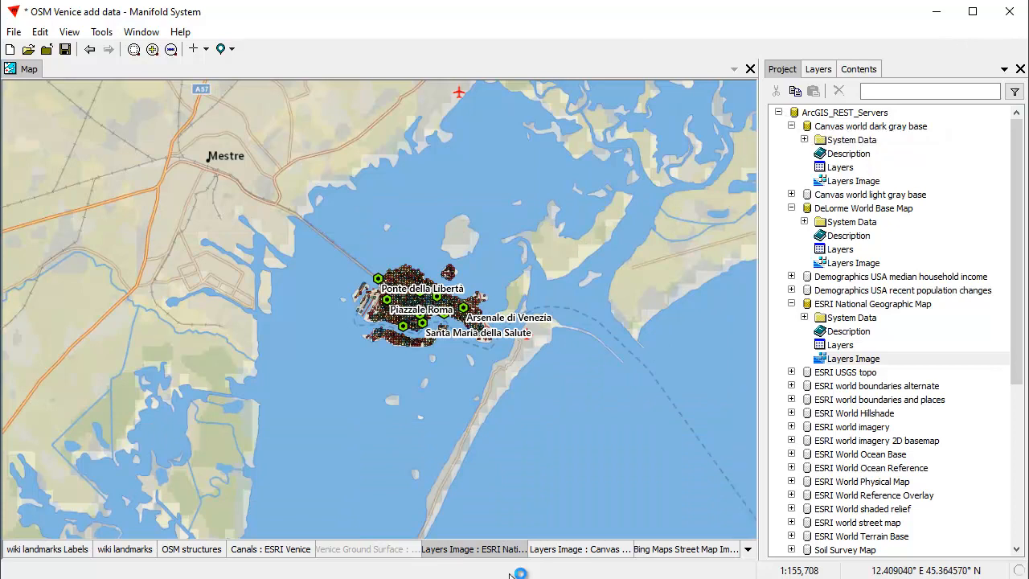
# Step: Remove the ESRI National Geographic and Canvas world dark gray base layers from the map
pyautogui.rightClick(494, 552)
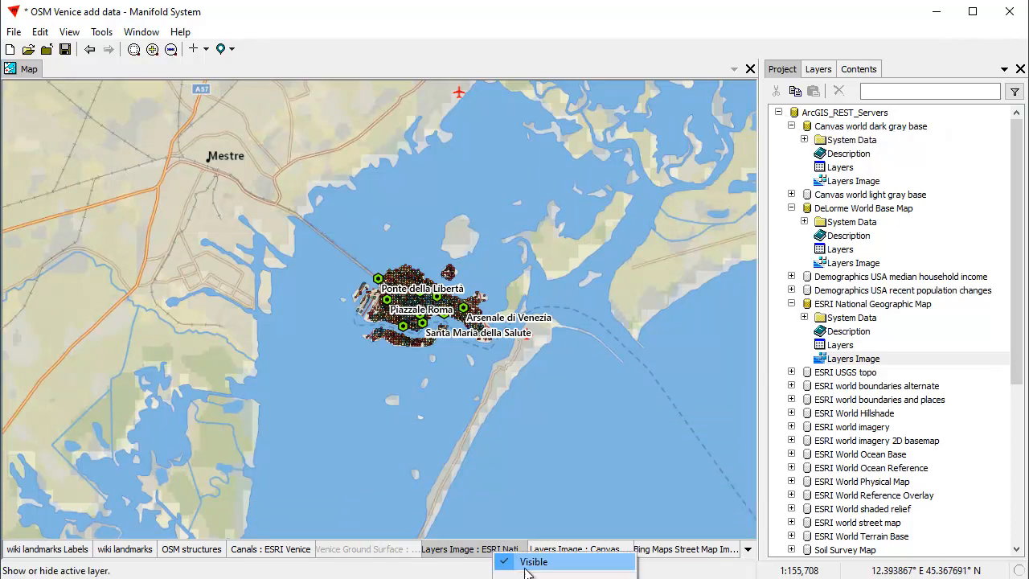
pyautogui.click(531, 561)
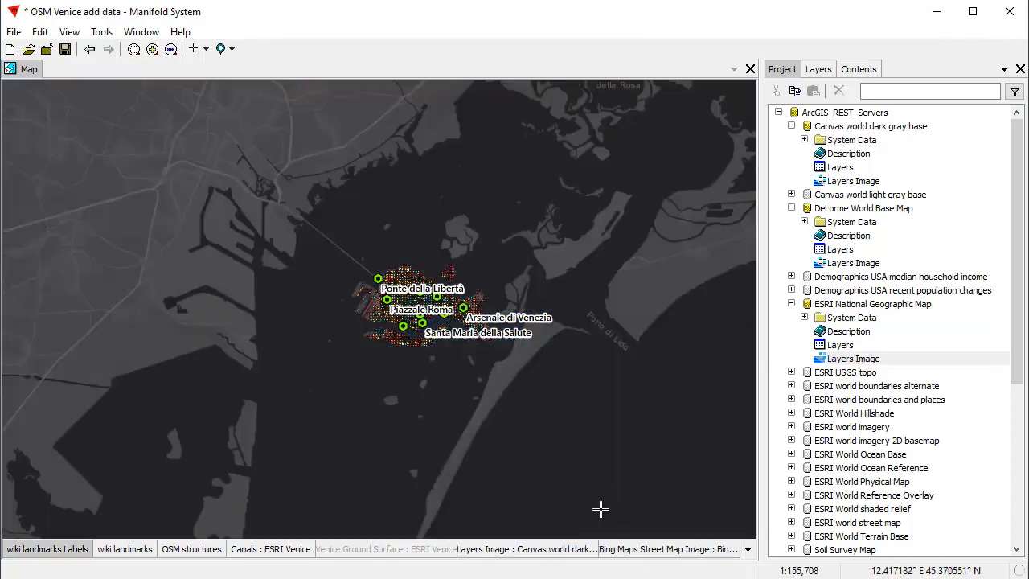
pyautogui.rightClick(553, 548)
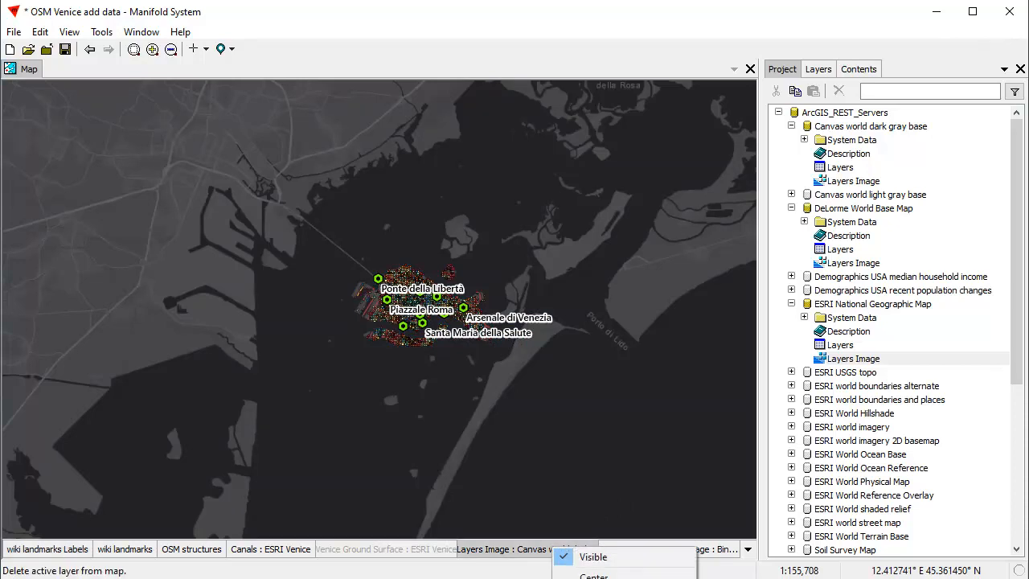
pyautogui.click(583, 577)
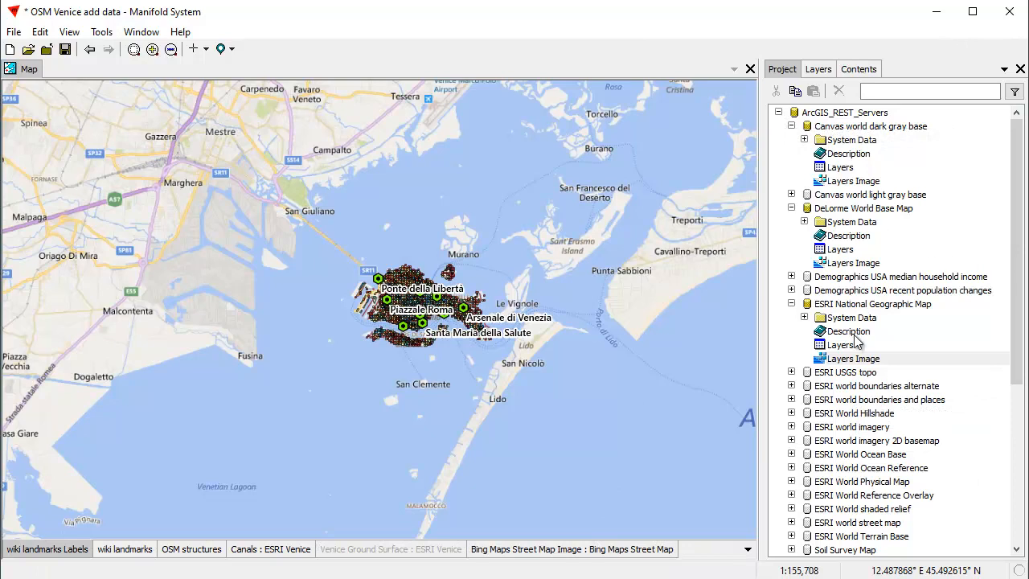
# Step: Copy the Canvas world dark gray base data source from ArcGIS_REST_Servers into the top level of the project
pyautogui.click(791, 304)
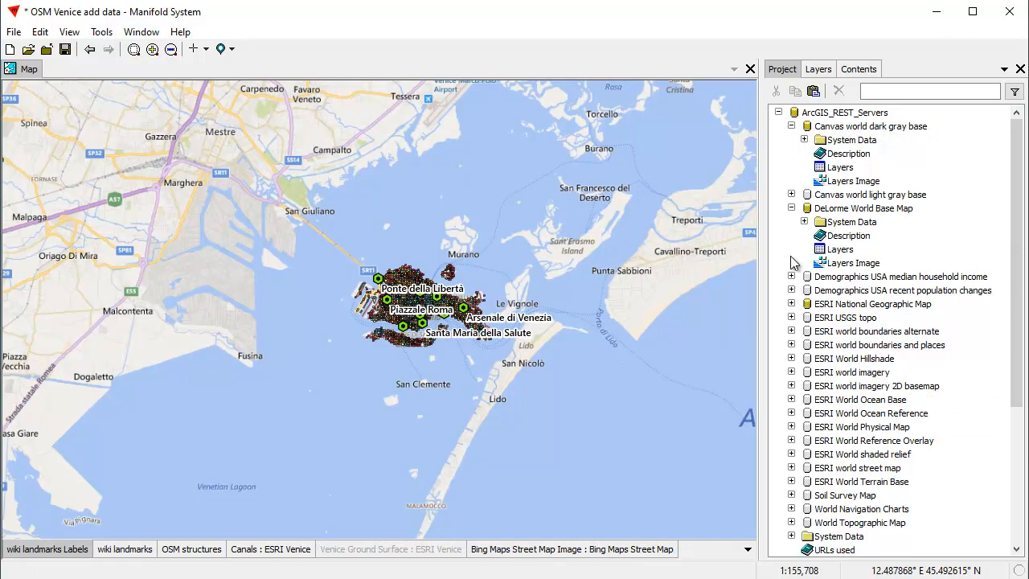
pyautogui.click(791, 208)
pyautogui.click(791, 126)
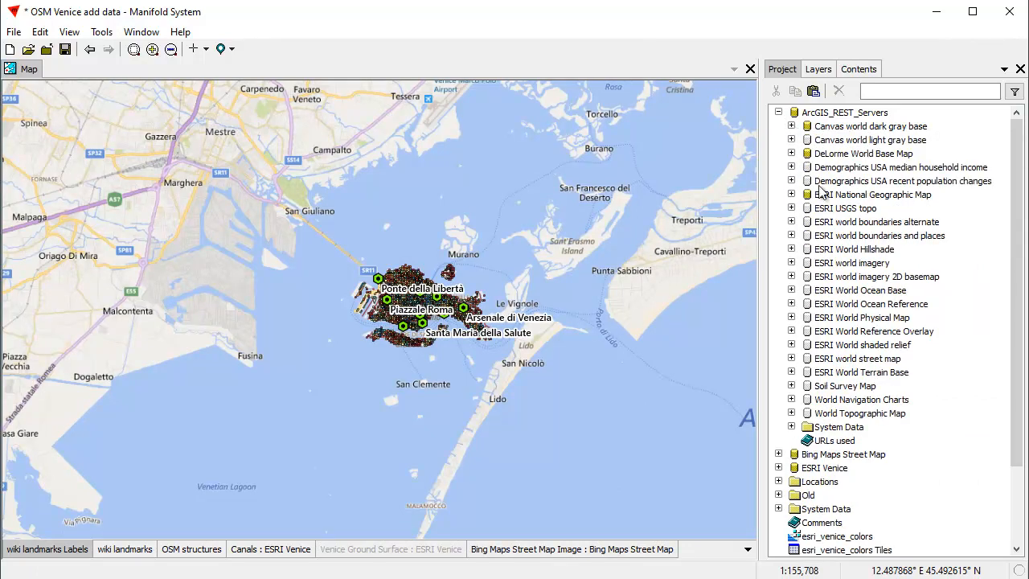
pyautogui.click(840, 127)
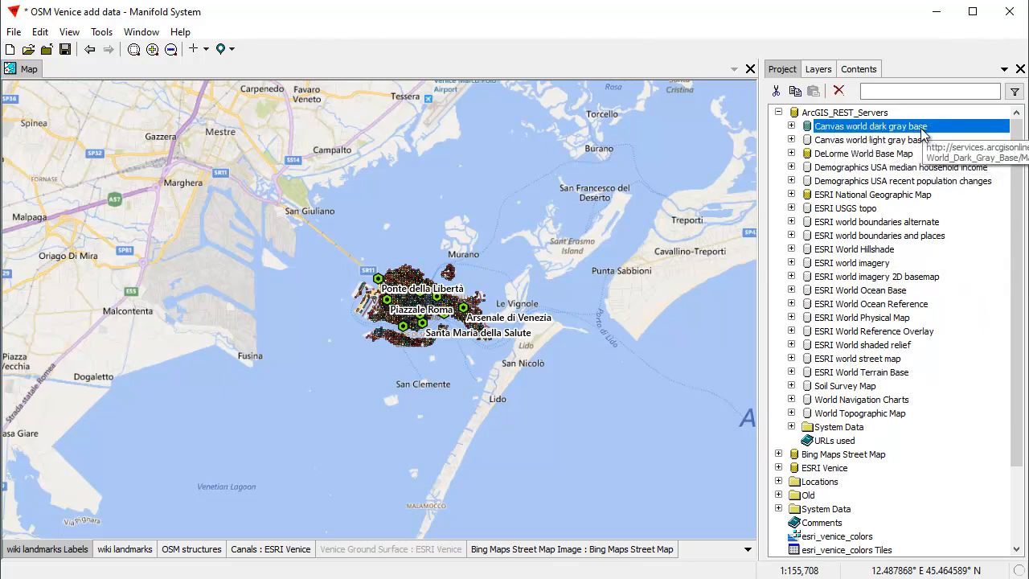
pyautogui.click(778, 113)
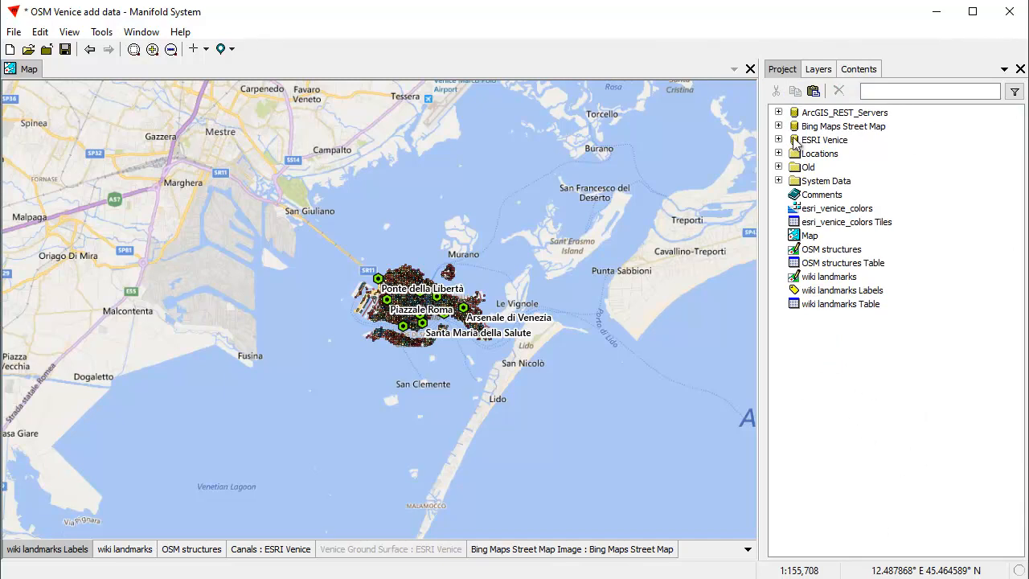
pyautogui.click(814, 93)
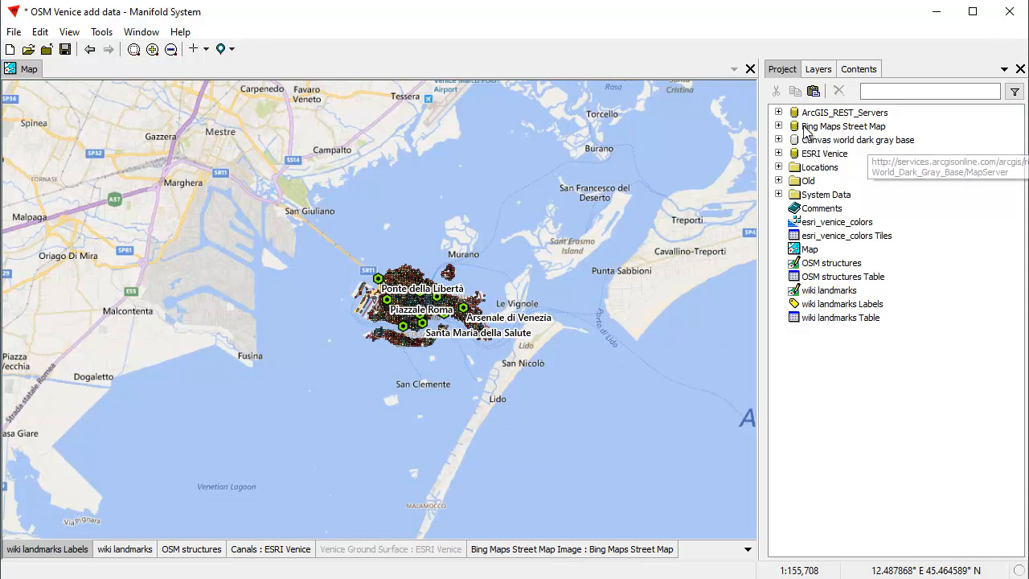
# Step: Delete the ArcGIS_REST_Servers data source from the project
pyautogui.click(778, 112)
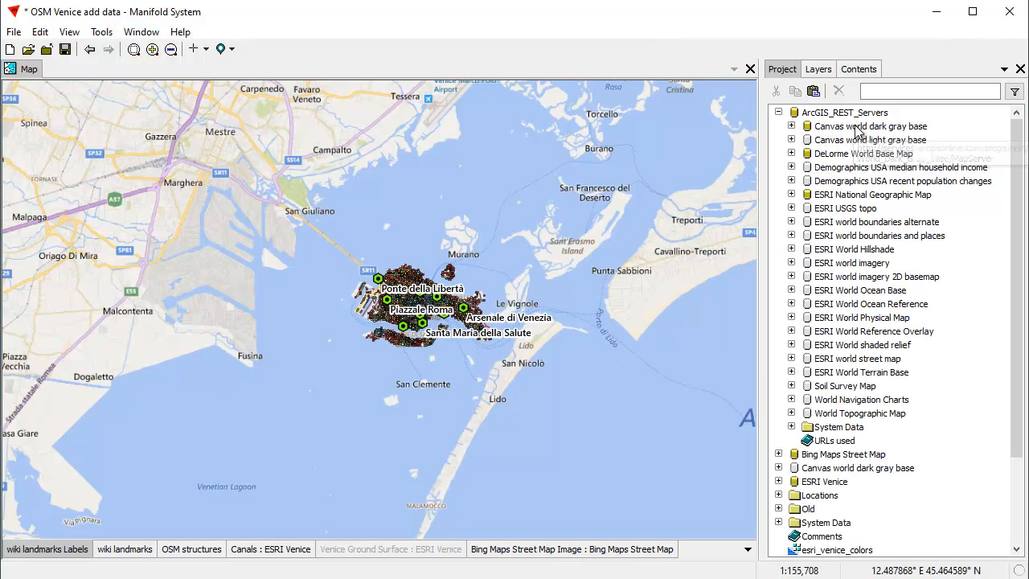
pyautogui.click(778, 113)
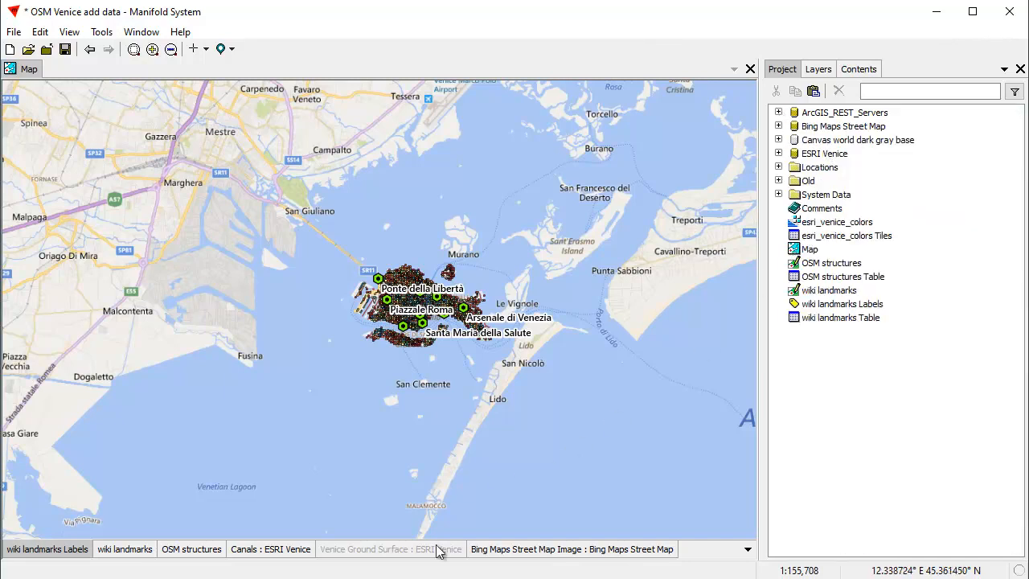
pyautogui.click(826, 113)
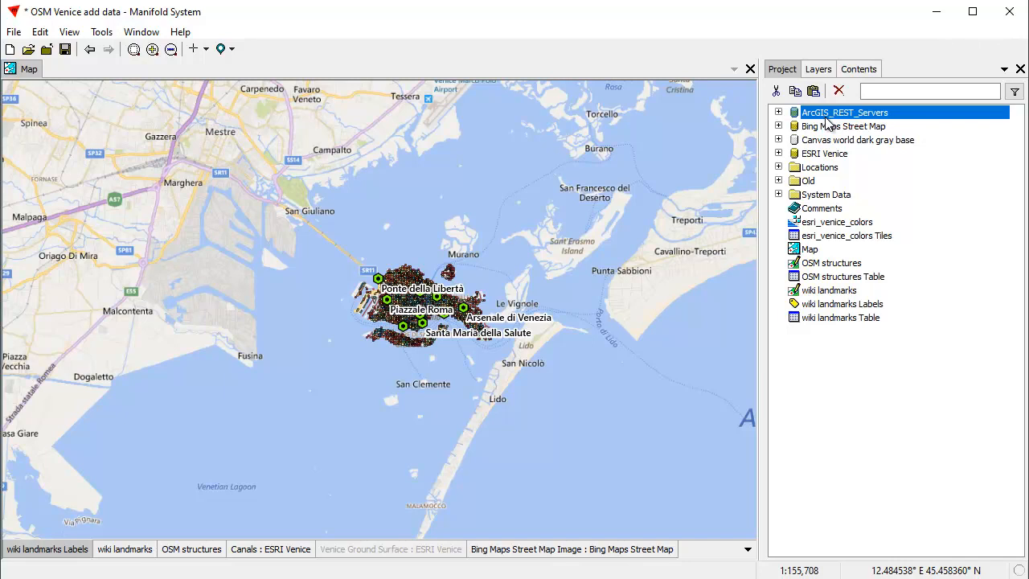
pyautogui.click(839, 91)
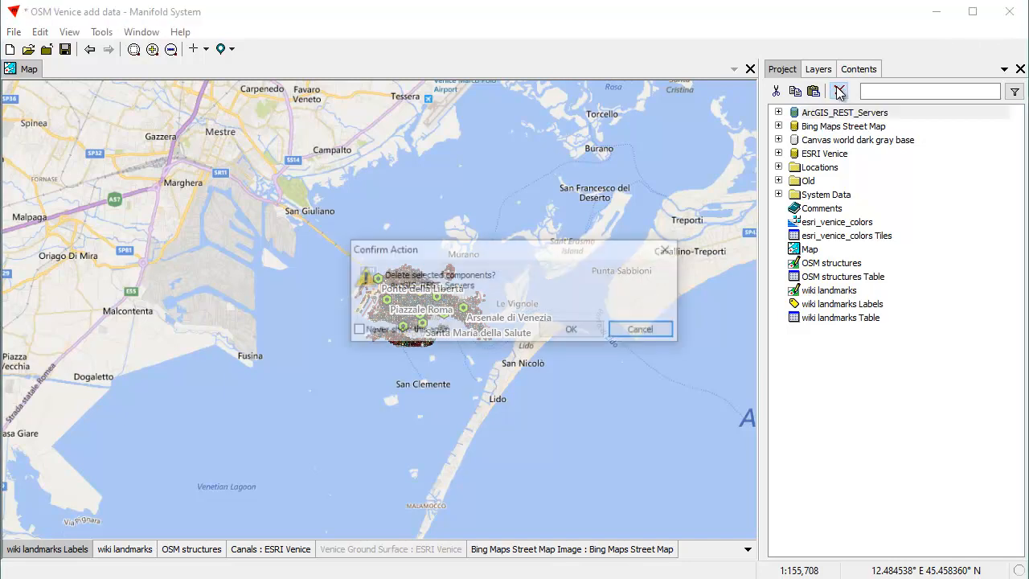
pyautogui.click(595, 330)
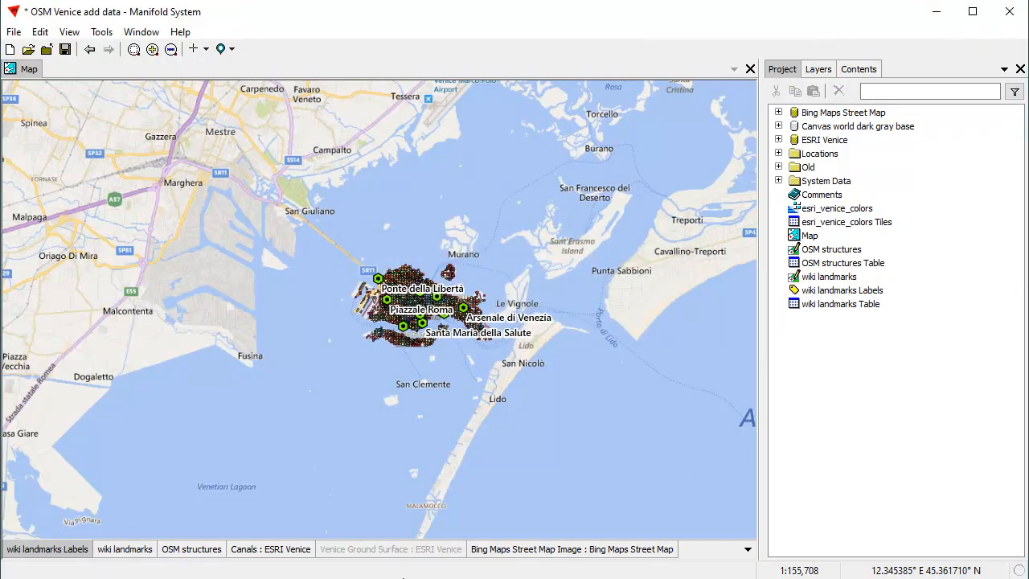
# Step: Add the Layers Image of the project-level Canvas world dark gray base to the map above the Bing Maps Street Map layer
pyautogui.click(779, 127)
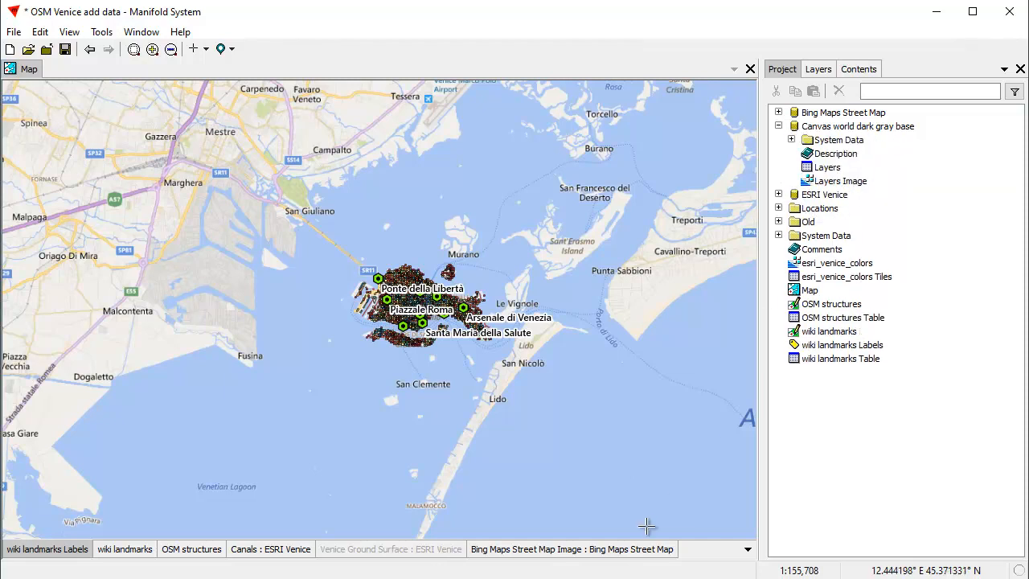
pyautogui.click(625, 553)
pyautogui.moveTo(852, 185); pyautogui.dragTo(566, 169)
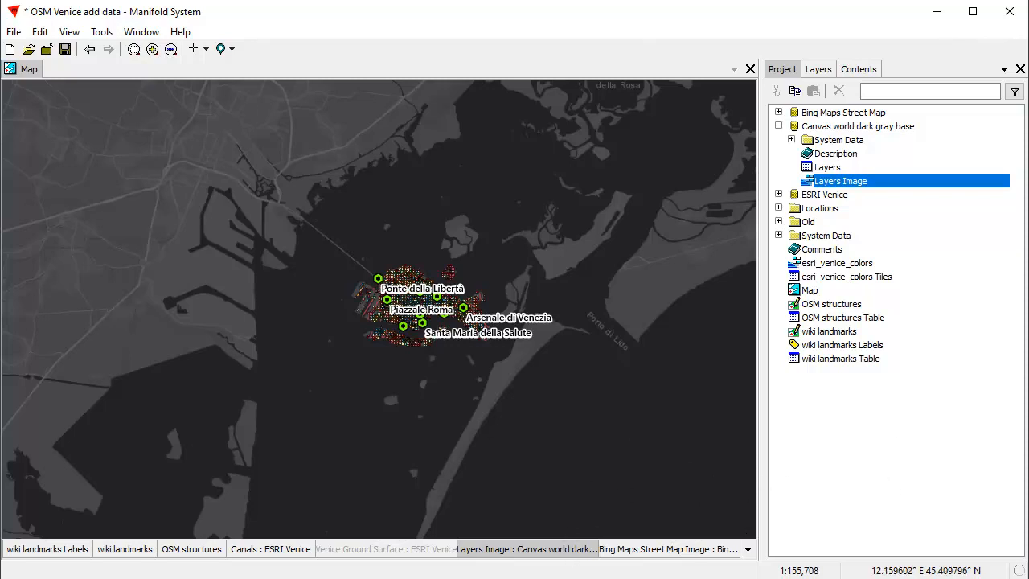
pyautogui.click(778, 127)
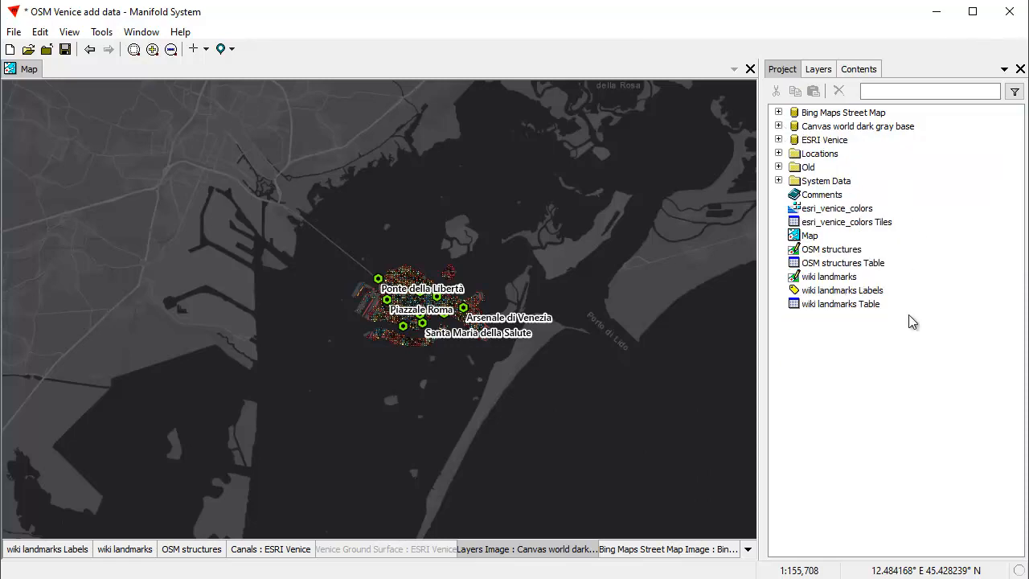
# Step: Remove the Canals and Venice Ground Surface layers of the ESRI Venice data source from the map
pyautogui.click(778, 140)
pyautogui.click(779, 141)
pyautogui.rightClick(266, 549)
pyautogui.click(313, 578)
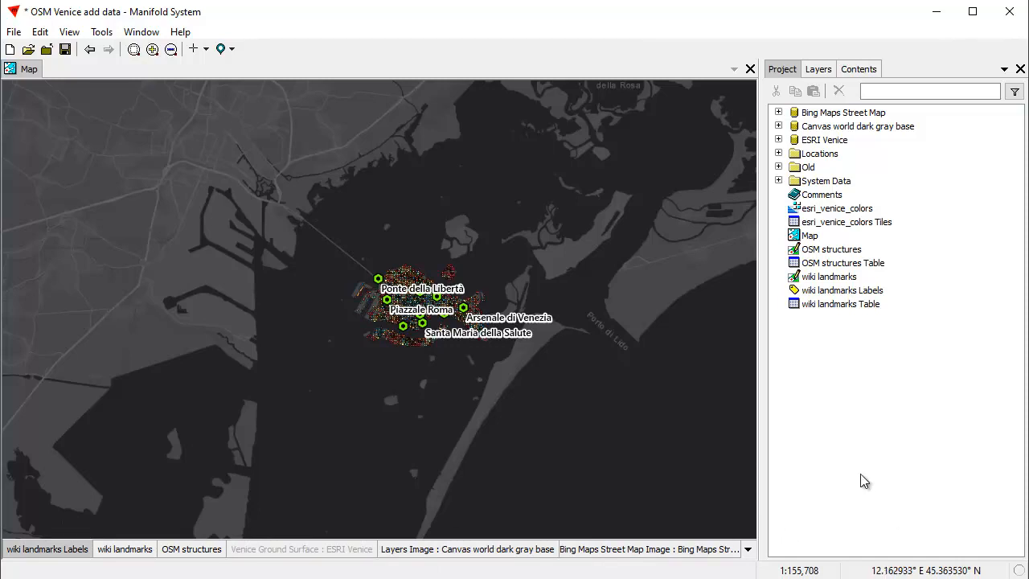
pyautogui.rightClick(300, 556)
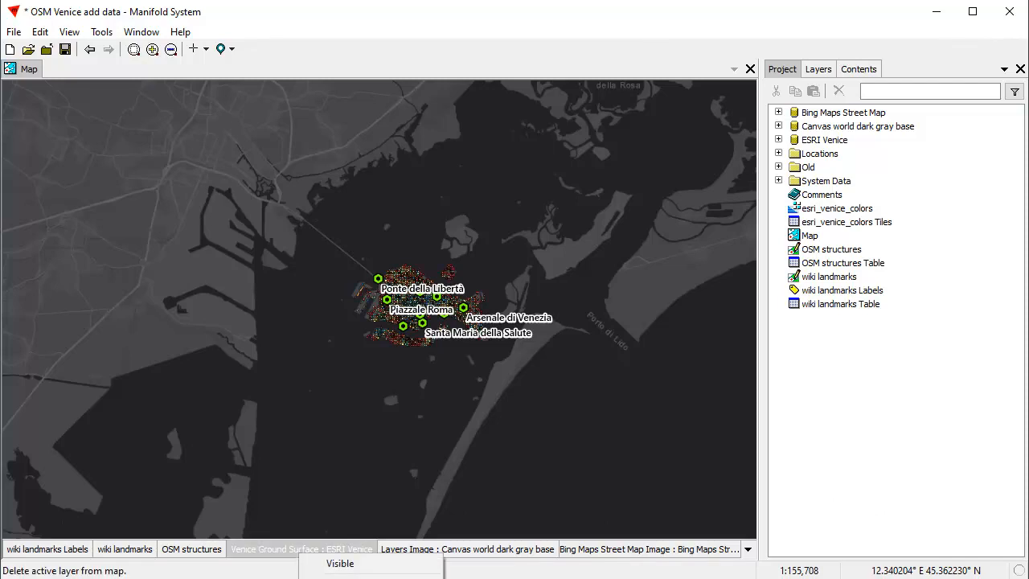
pyautogui.click(338, 578)
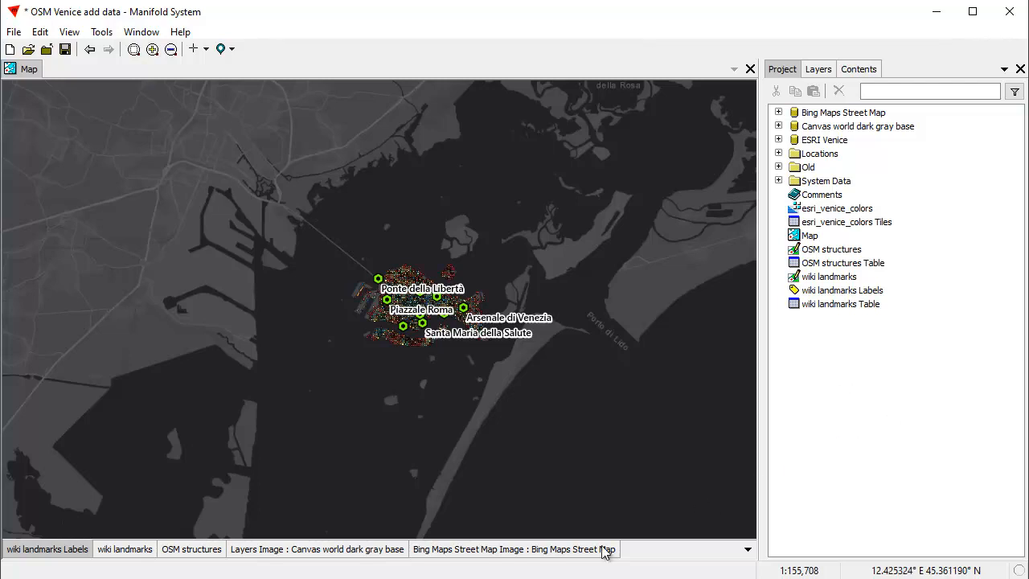
# Step: Hide the Canvas world dark gray base layer and import Venice Ground Surface.tiff into the project
pyautogui.keyDown('shift'); pyautogui.click(374, 549); pyautogui.keyUp('shift')
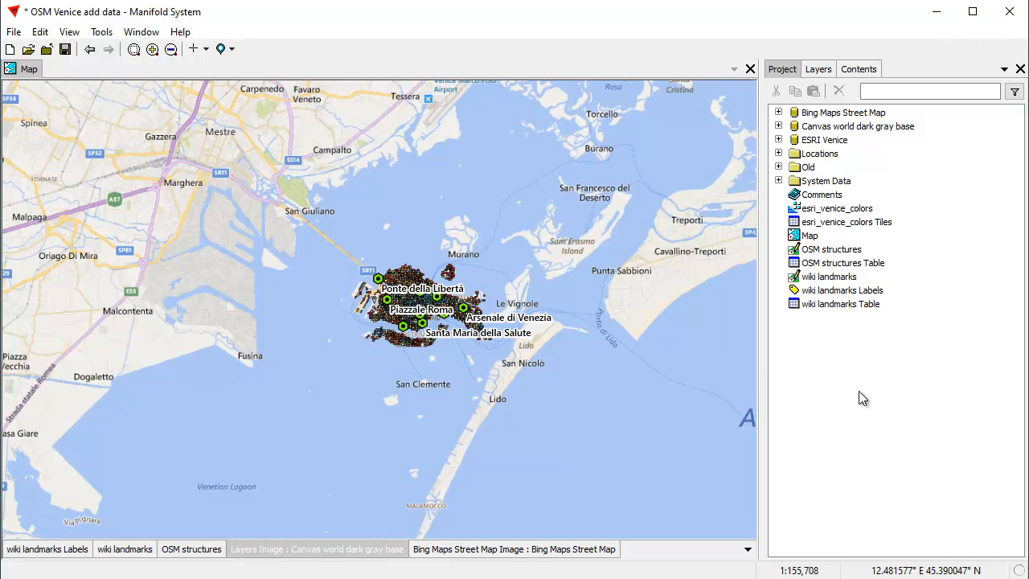
pyautogui.click(15, 33)
pyautogui.click(65, 197)
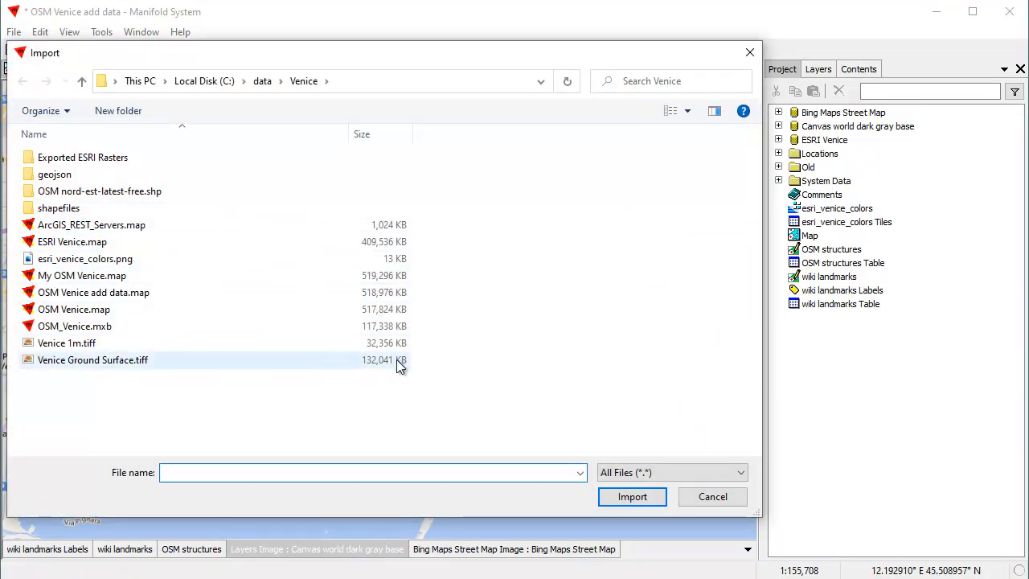
pyautogui.click(203, 363)
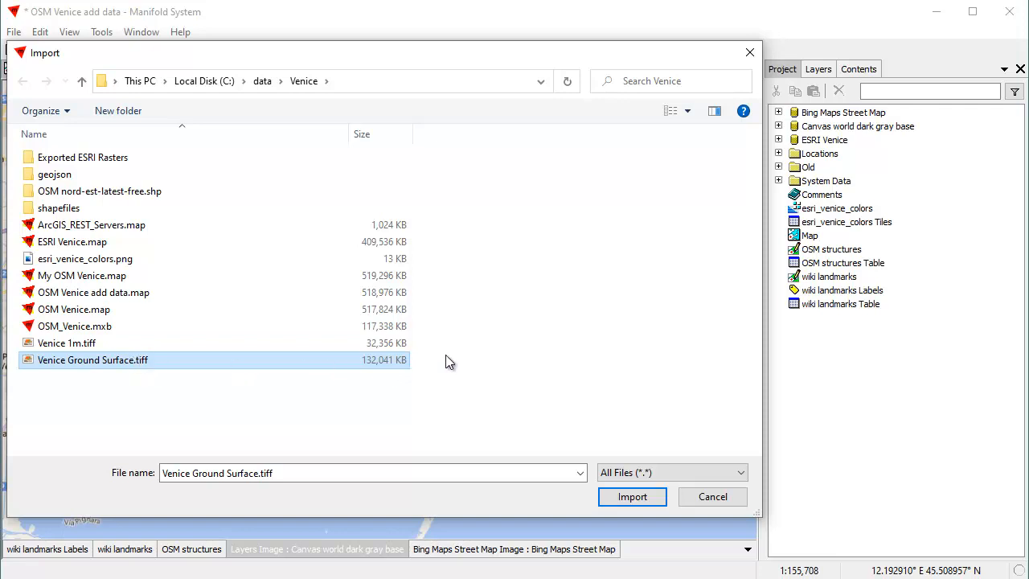
pyautogui.click(631, 498)
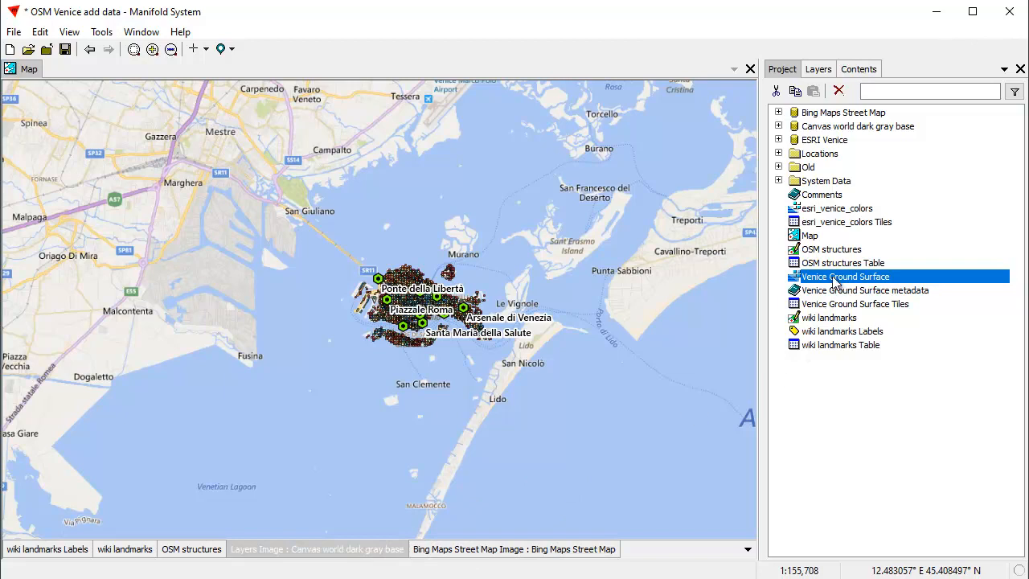
# Step: Add the imported Venice Ground Surface image to the map, directly below the OSM structures layer
pyautogui.moveTo(836, 279); pyautogui.dragTo(582, 275)
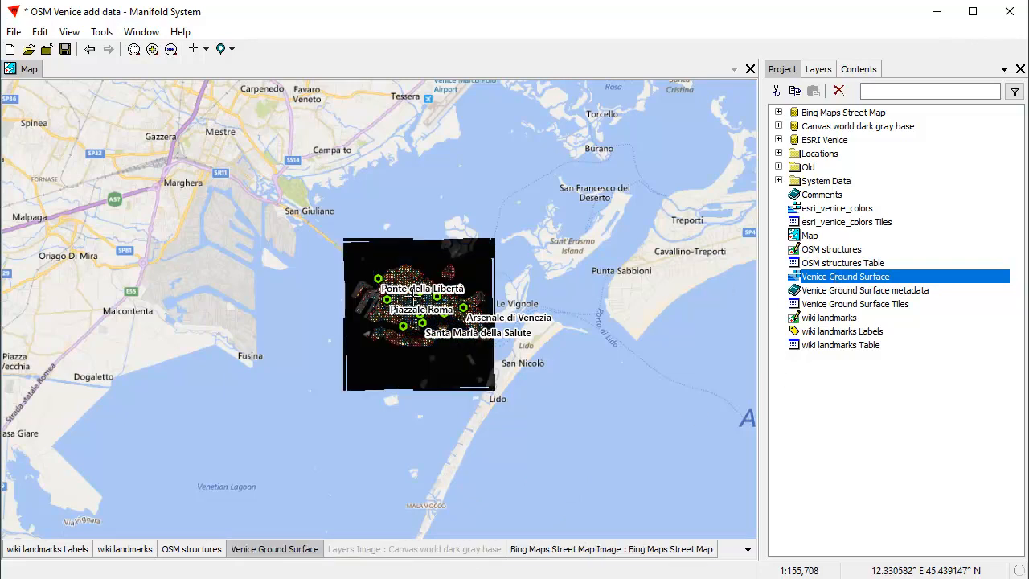
pyautogui.doubleClick(273, 553)
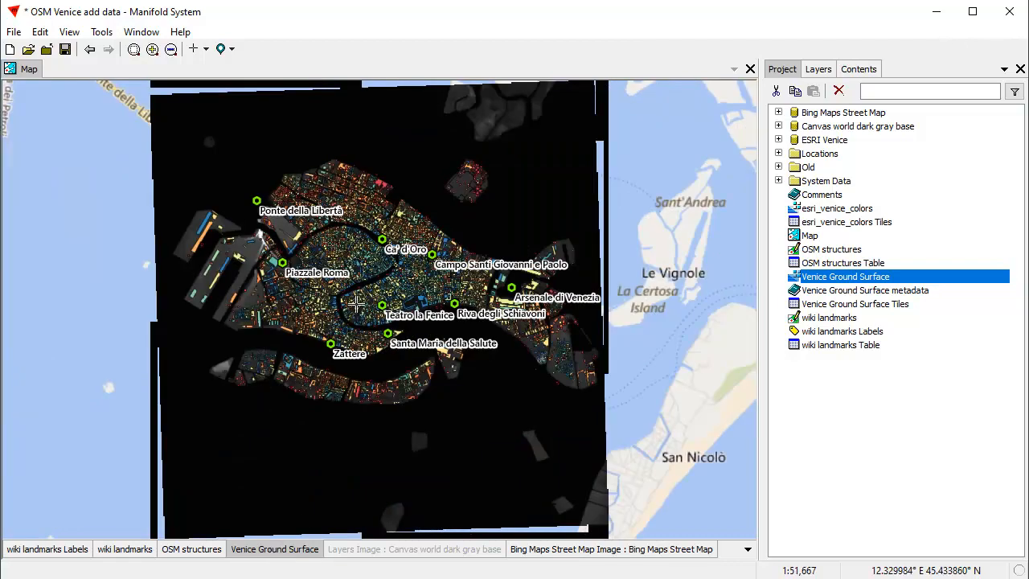
pyautogui.moveTo(158, 142); pyautogui.dragTo(602, 440)
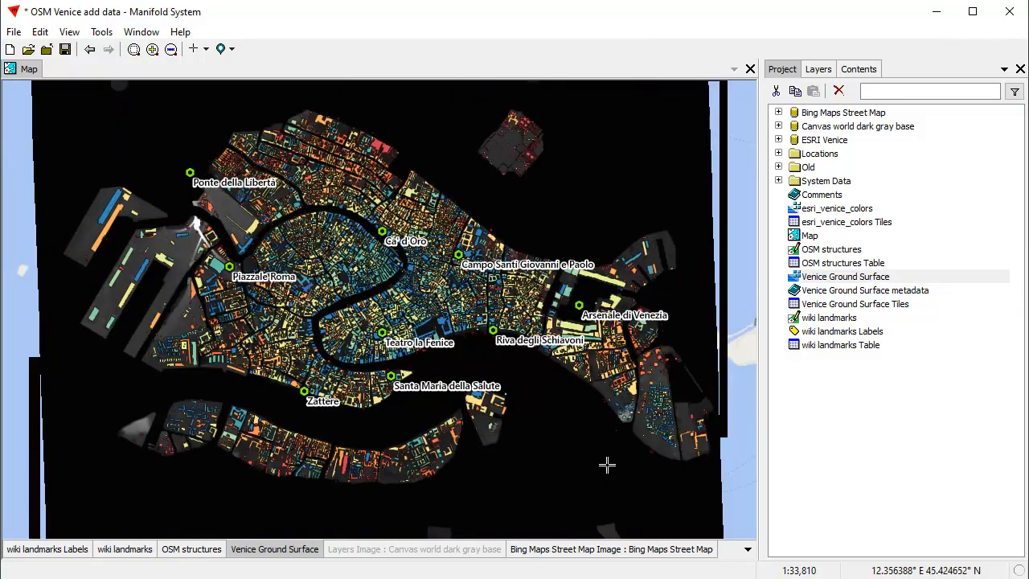
# Step: Hide the OSM structures, wiki landmarks and wiki landmarks Labels layers
pyautogui.keyDown('shift'); pyautogui.click(182, 553); pyautogui.keyUp('shift')
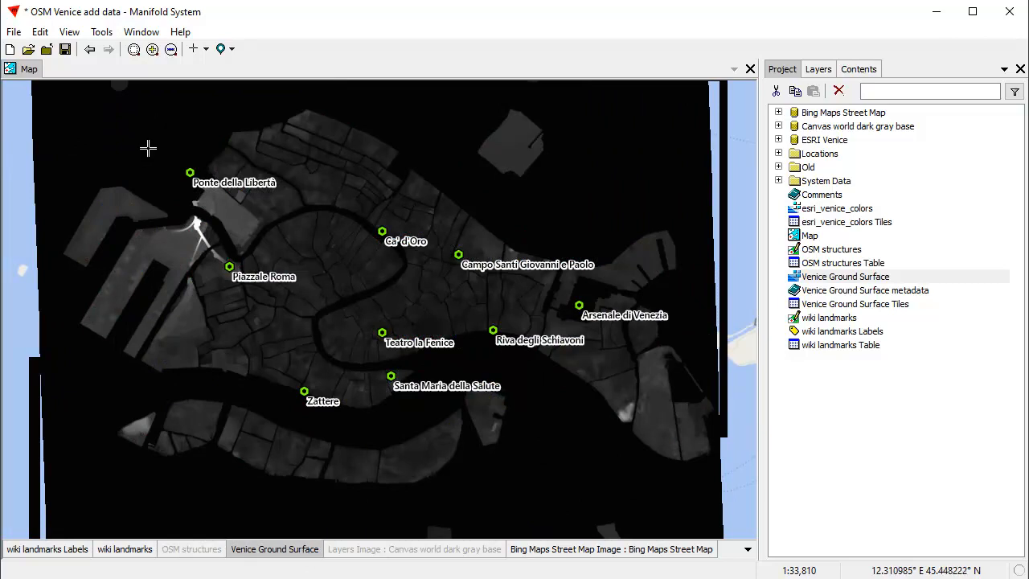
pyautogui.keyDown('shift'); pyautogui.click(124, 555); pyautogui.keyUp('shift')
pyautogui.keyDown('shift'); pyautogui.click(51, 555); pyautogui.keyUp('shift')
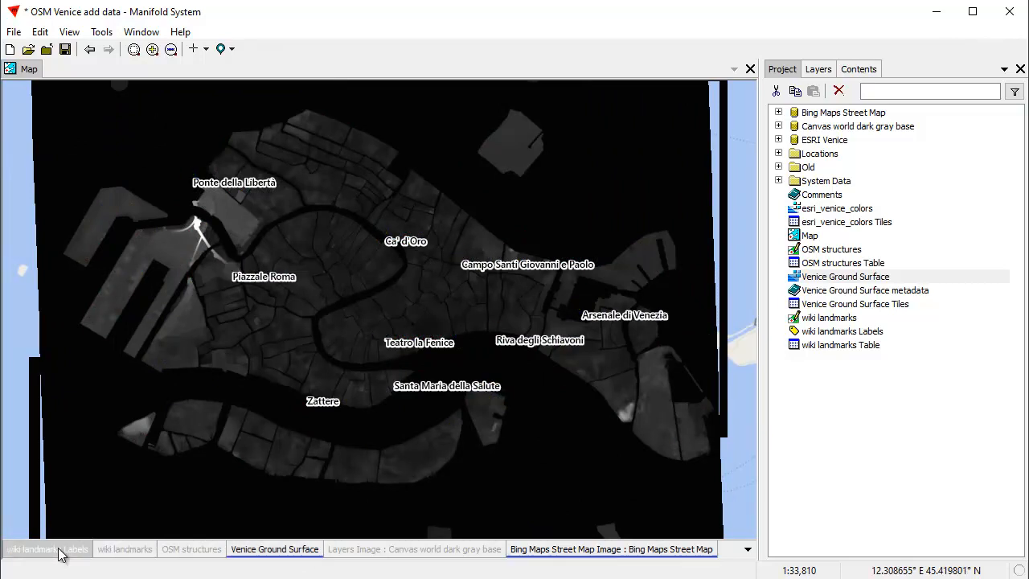
pyautogui.moveTo(156, 131); pyautogui.dragTo(671, 444)
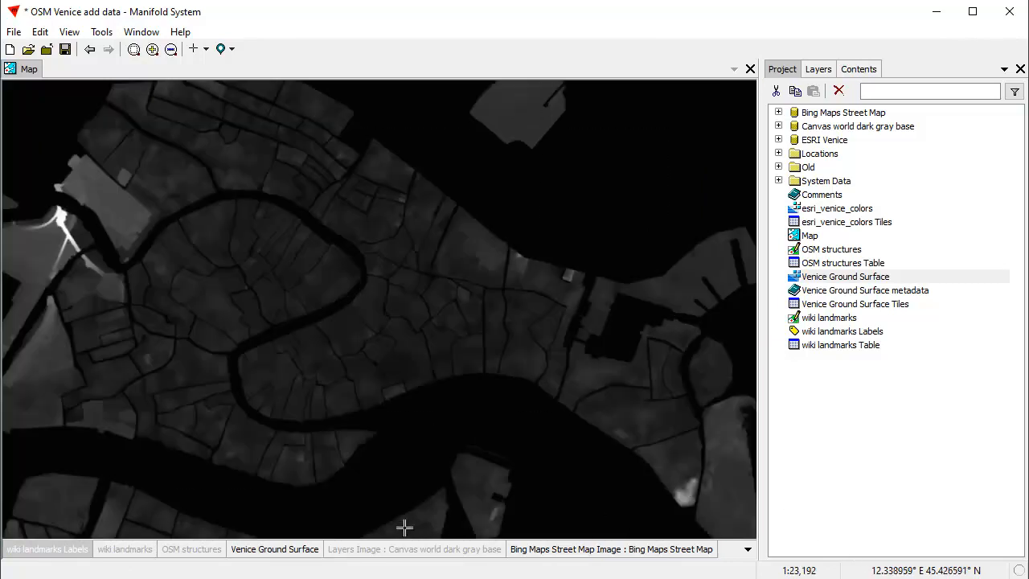
# Step: Tally Channel 0 of the Venice Ground Surface layer by equal count and reclassify it into equal intervals with 10 breaks
pyautogui.click(315, 550)
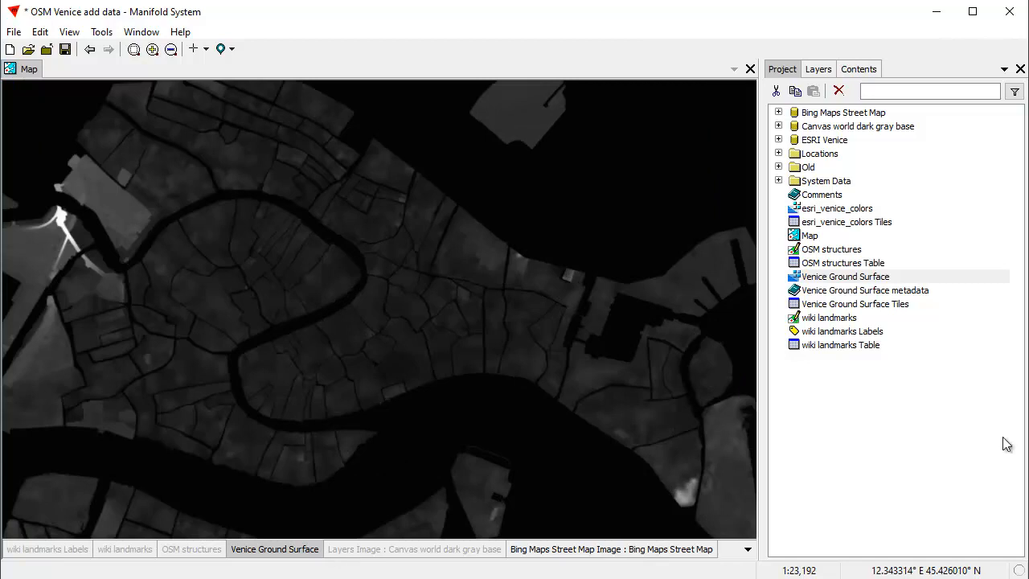
pyautogui.click(857, 70)
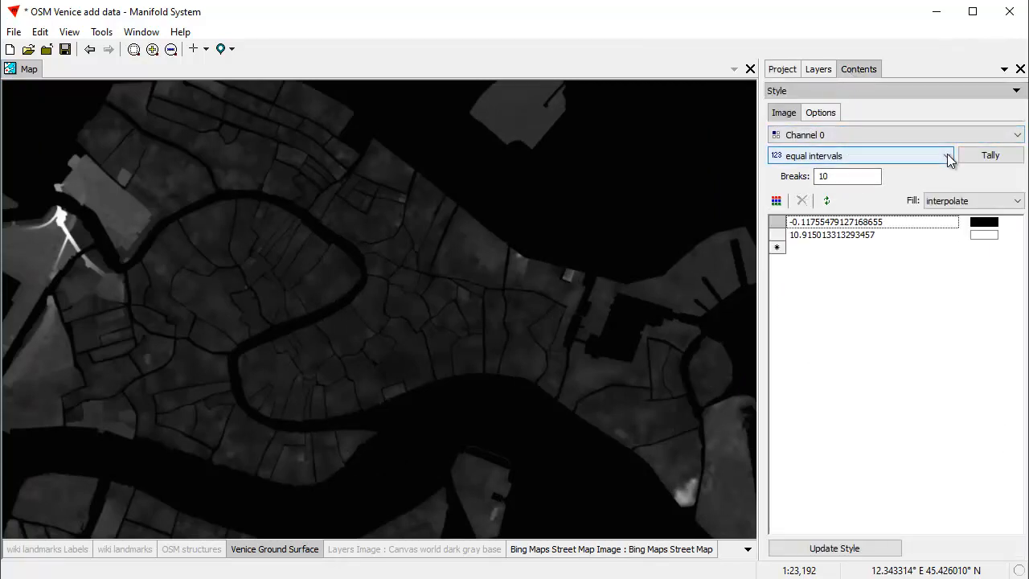
pyautogui.click(920, 159)
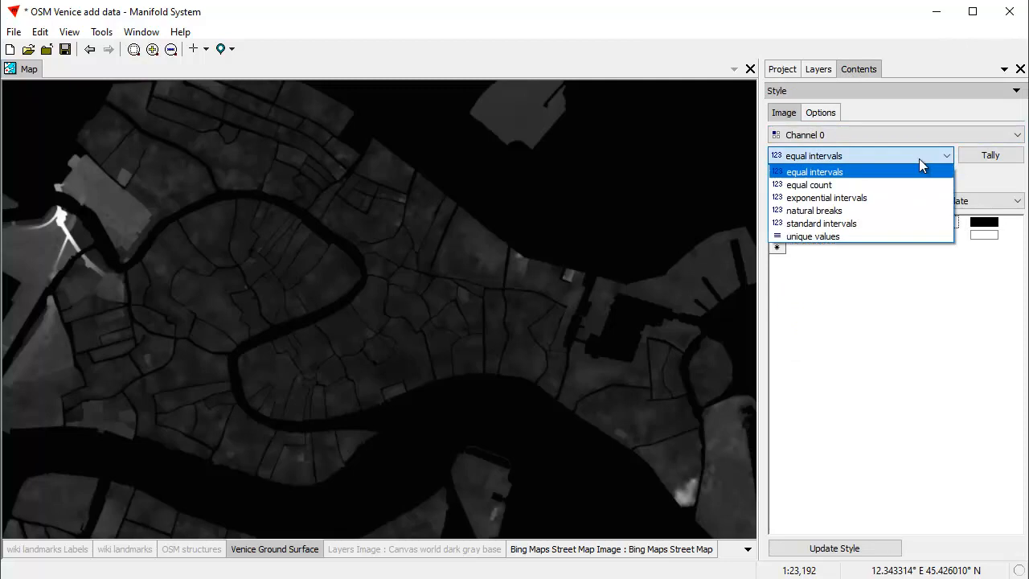
pyautogui.click(835, 188)
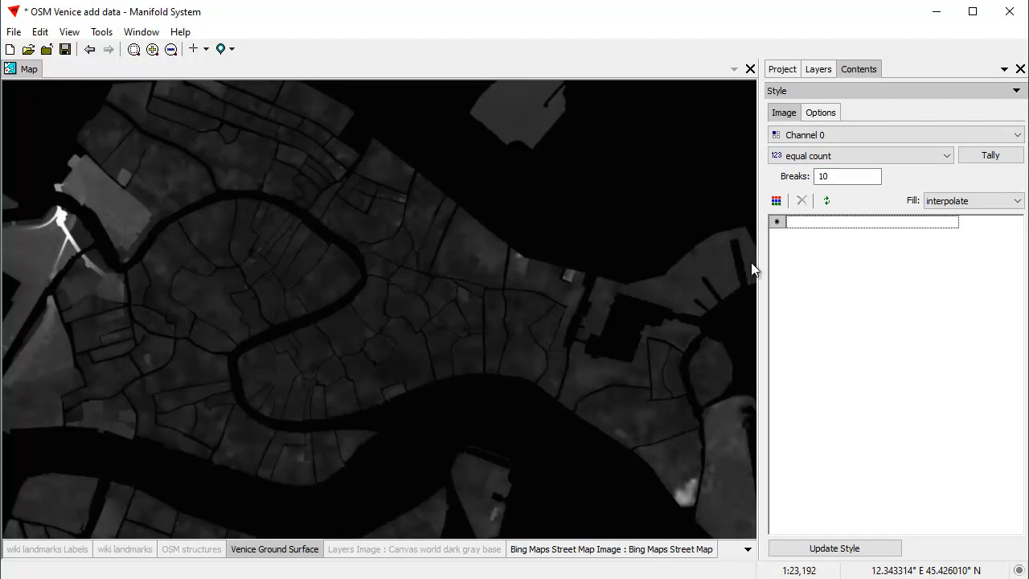
pyautogui.click(991, 158)
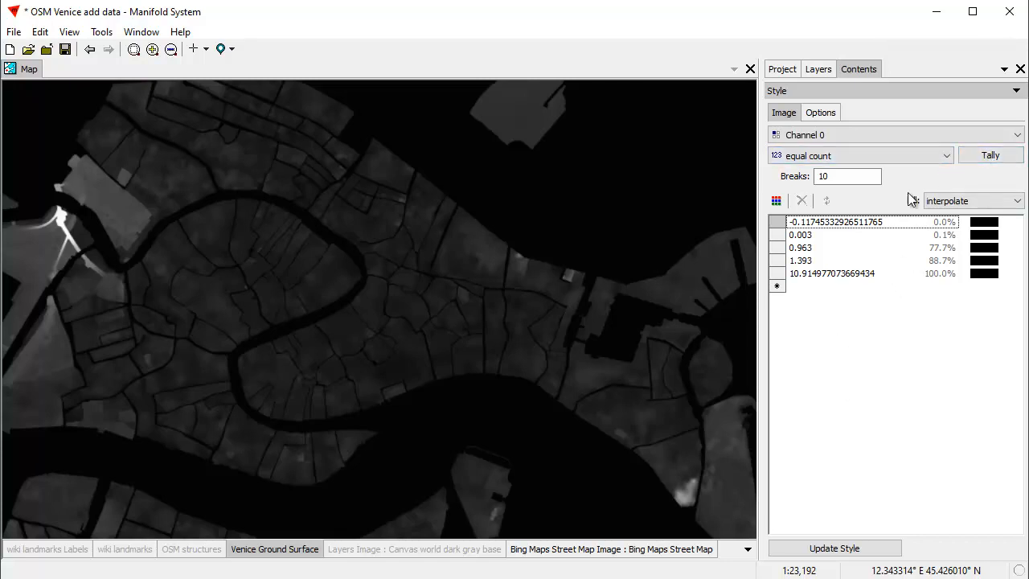
pyautogui.click(945, 157)
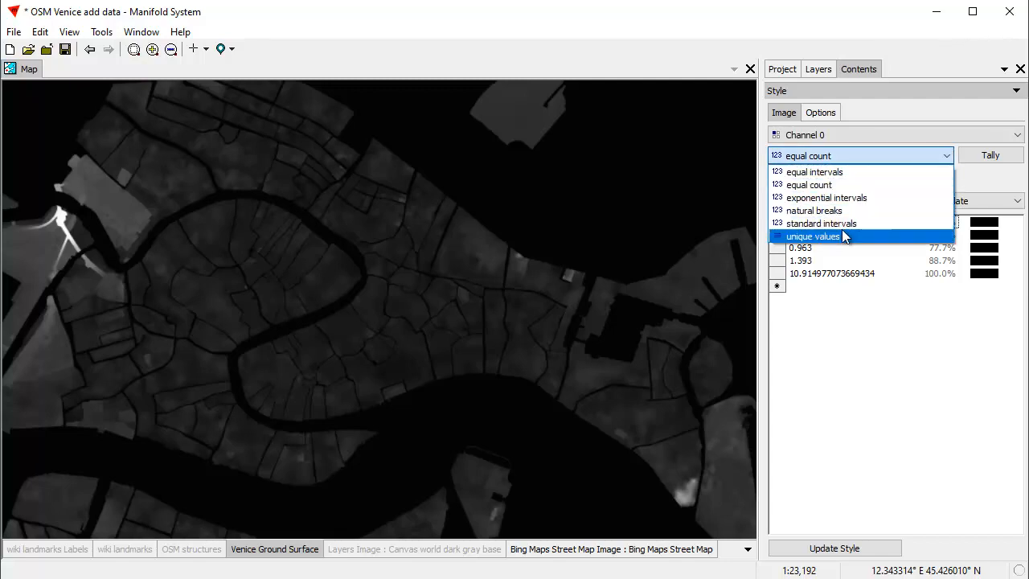
pyautogui.click(826, 173)
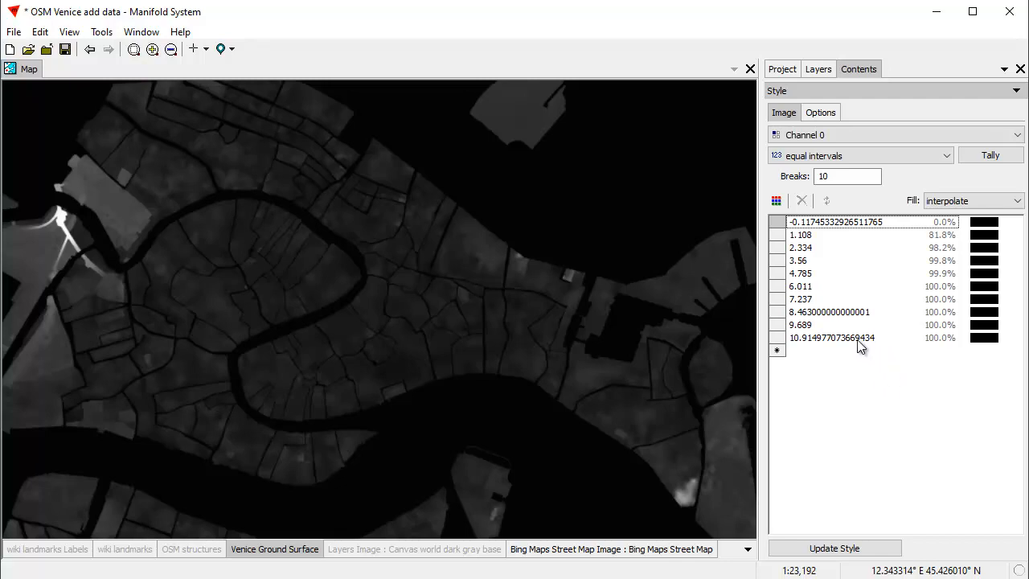
# Step: Set the second break of the Venice Ground Surface style to 0.01
pyautogui.doubleClick(811, 235)
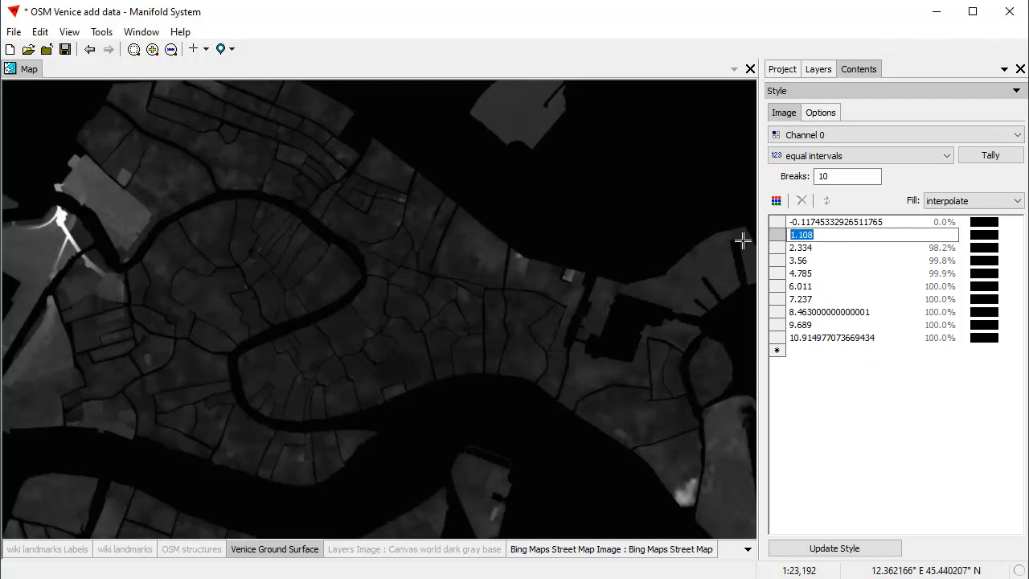
pyautogui.write('.01')
pyautogui.press('Return')
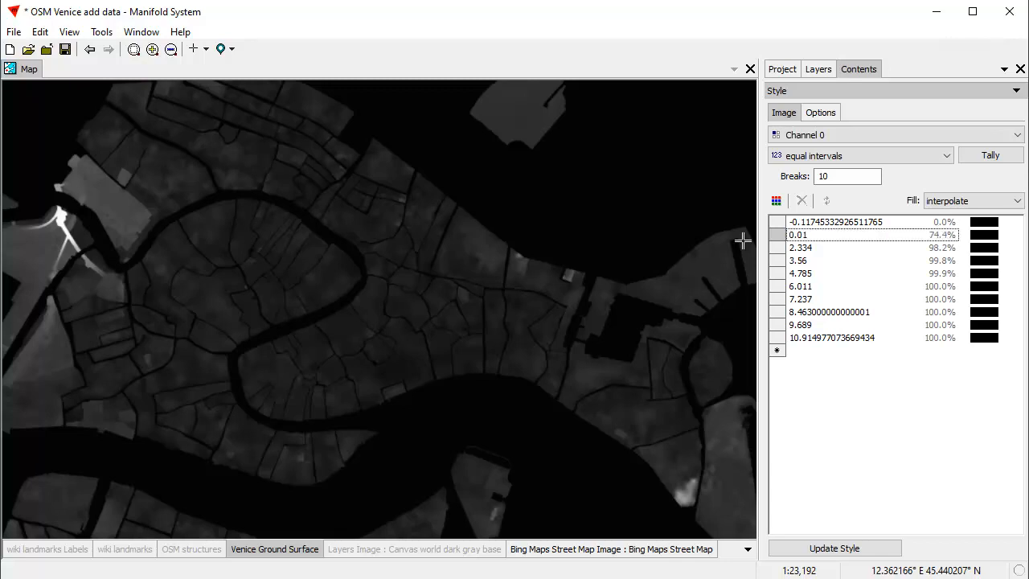
# Step: Make the lowest interval of the Venice Ground Surface transparent and apply the style
pyautogui.doubleClick(990, 222)
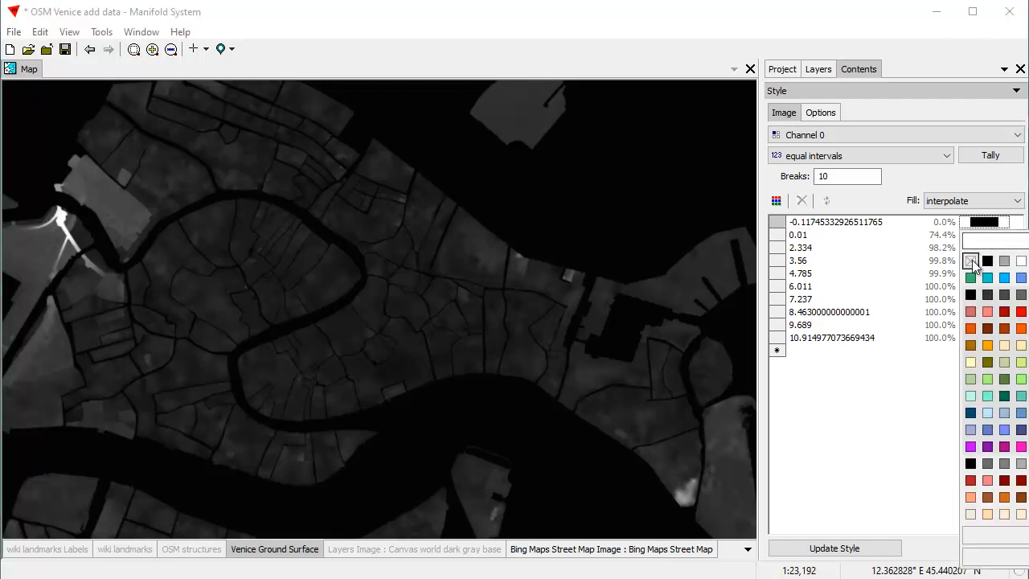
pyautogui.click(972, 260)
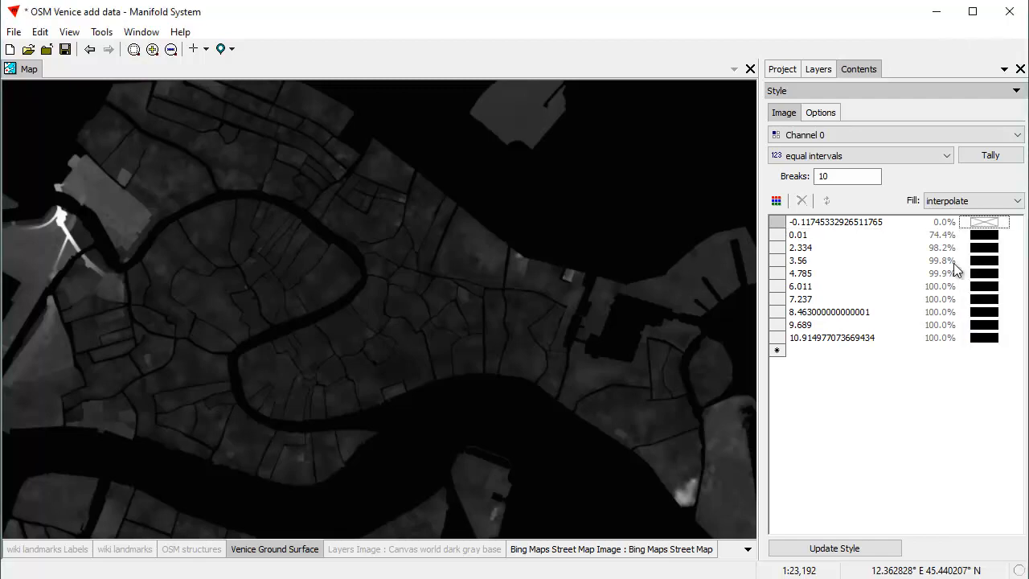
pyautogui.click(847, 549)
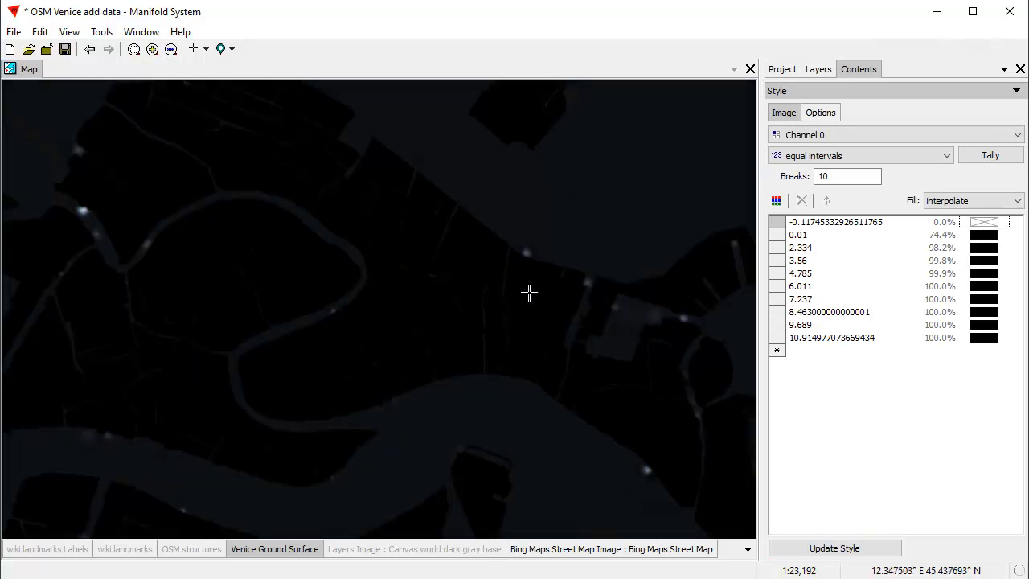
pyautogui.scroll(-1, 434, 314)
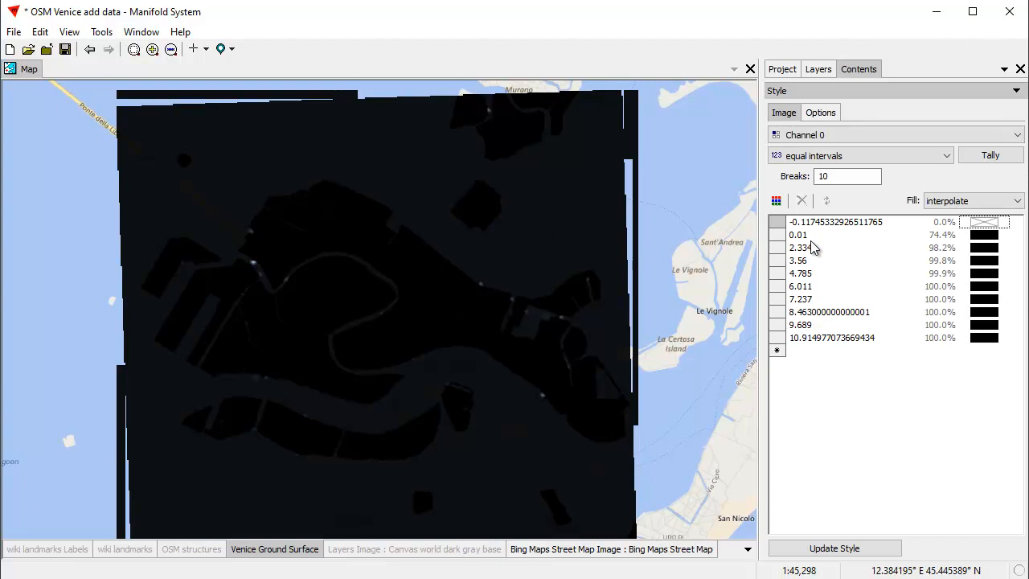
# Step: Set the fill method of the Venice Ground Surface style to closest lower value and apply it
pyautogui.click(1015, 202)
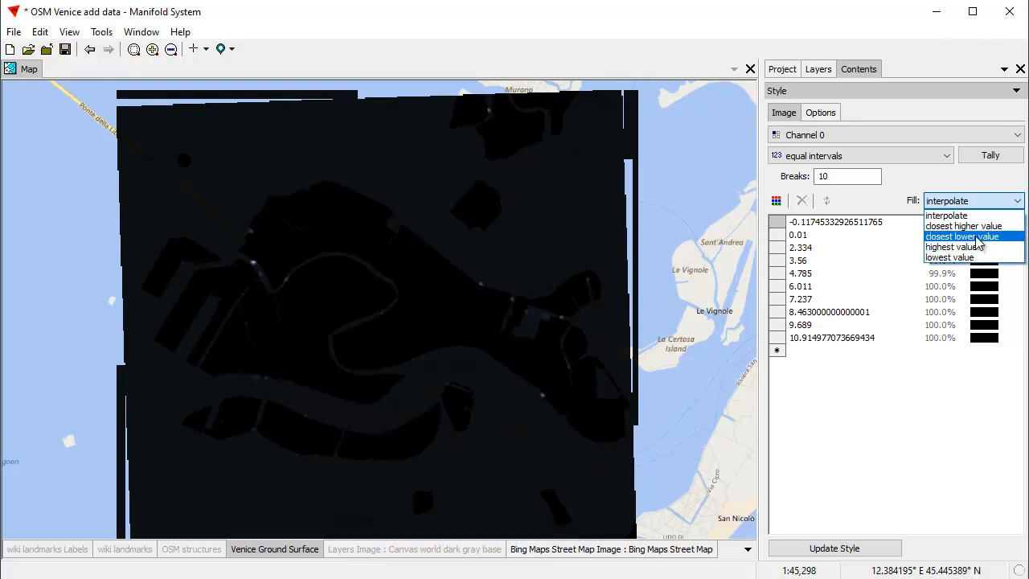
pyautogui.click(976, 236)
pyautogui.click(852, 554)
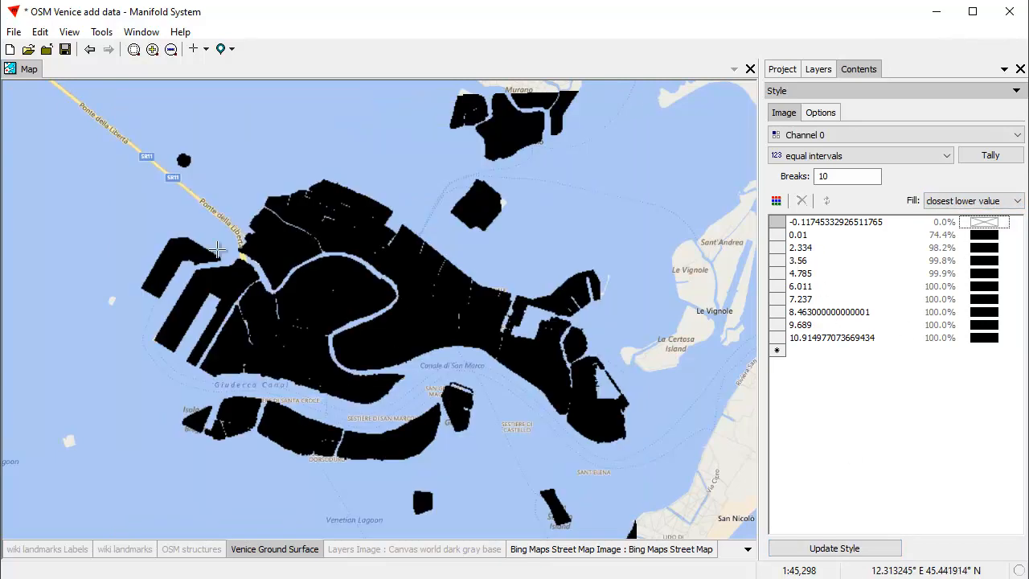
pyautogui.moveTo(160, 192); pyautogui.dragTo(627, 474)
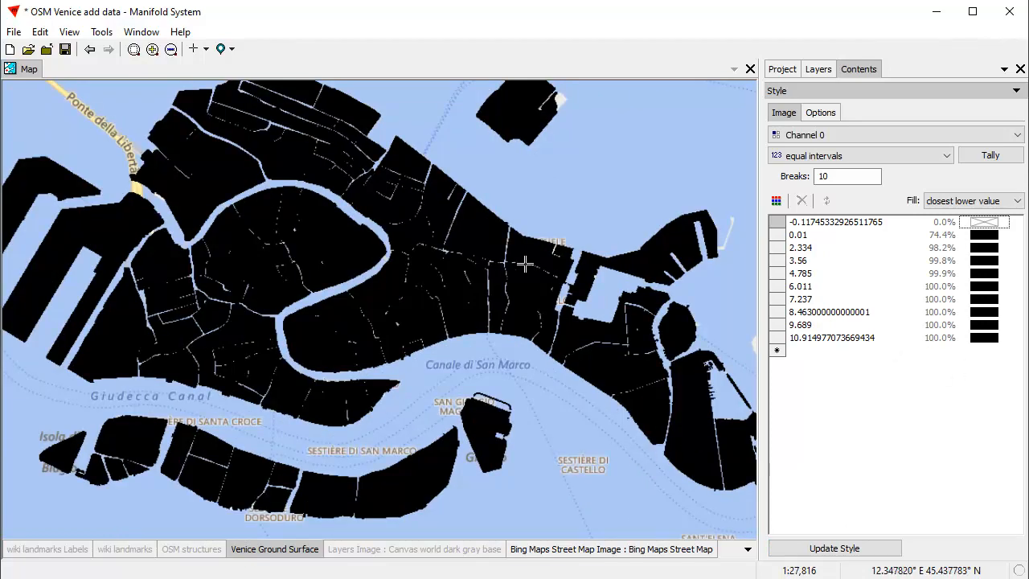
# Step: Color the 0.01 interval olive green and the highest interval light cream
pyautogui.click(985, 236)
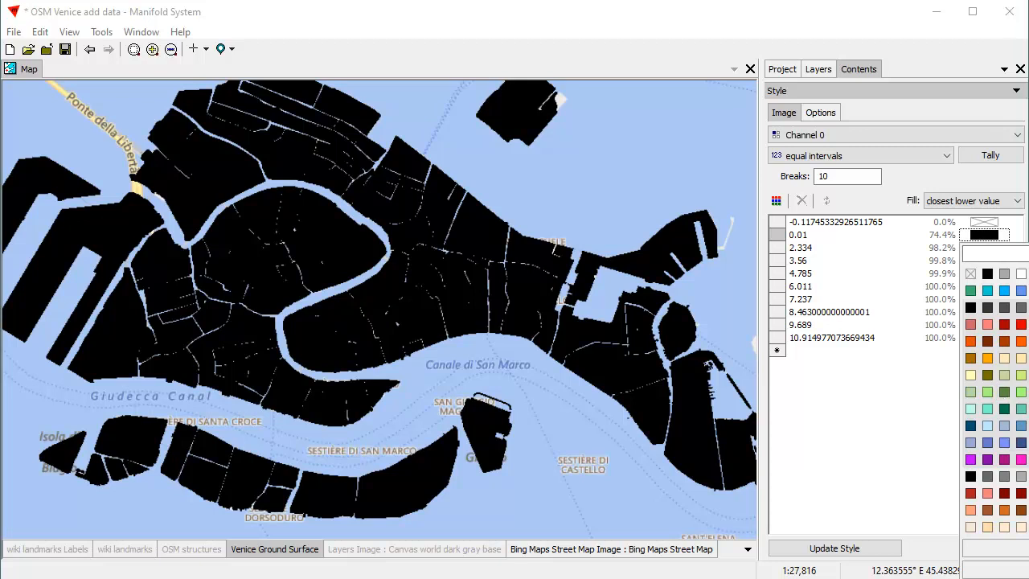
pyautogui.click(1004, 392)
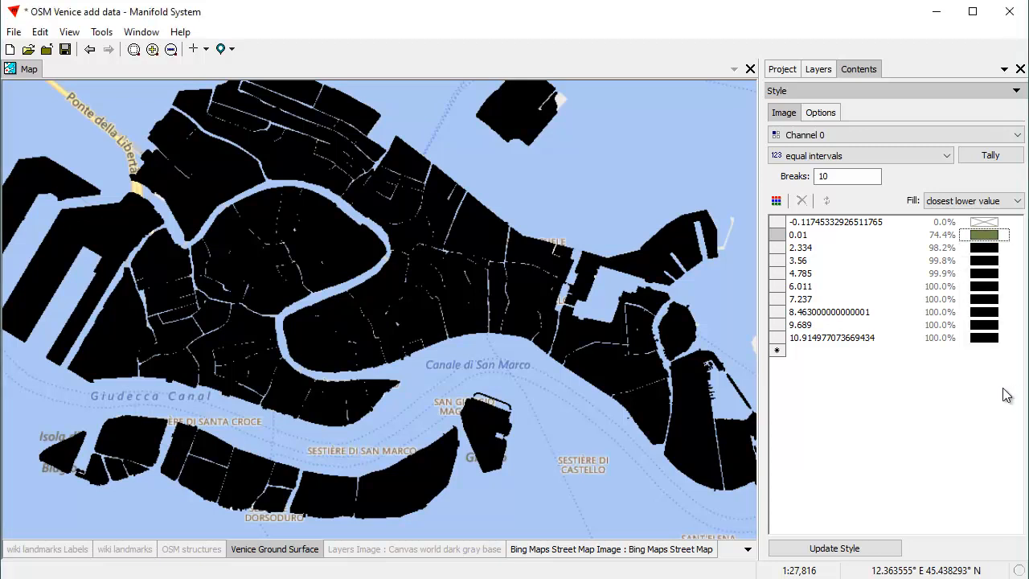
pyautogui.click(984, 341)
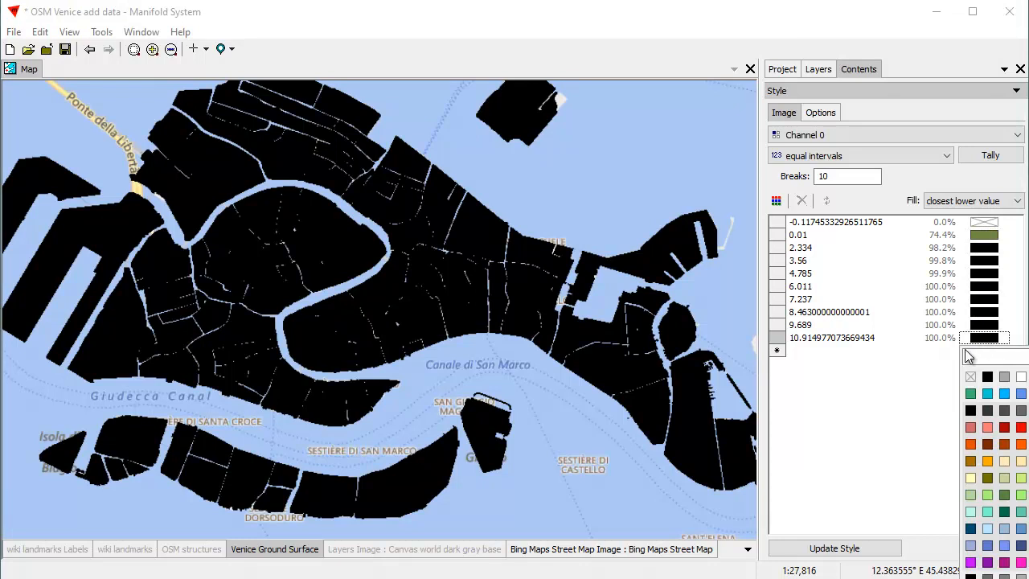
pyautogui.click(1022, 463)
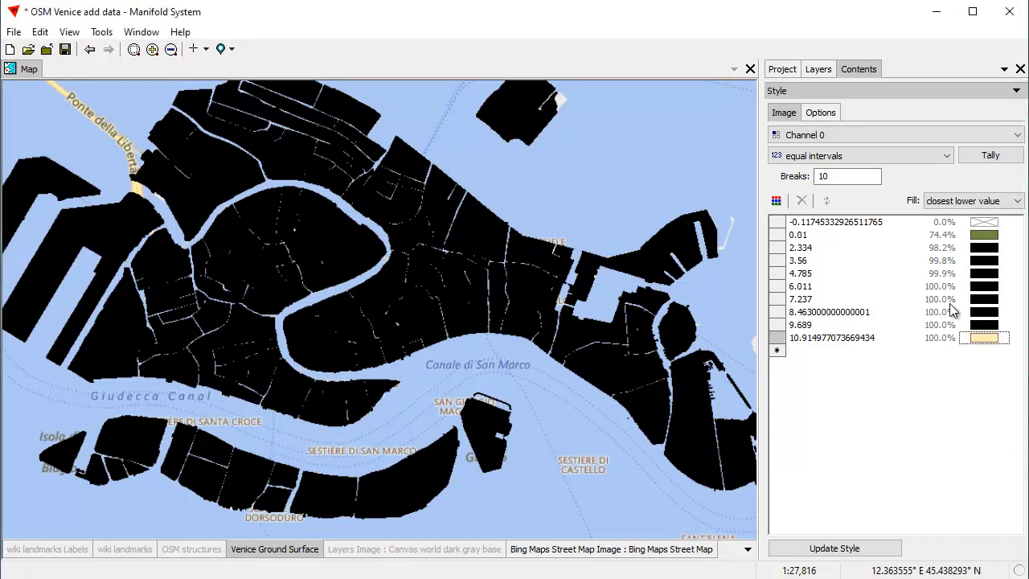
# Step: Interpolate the colors of all intervals from 0.01 up to the highest one and apply the style
pyautogui.click(921, 236)
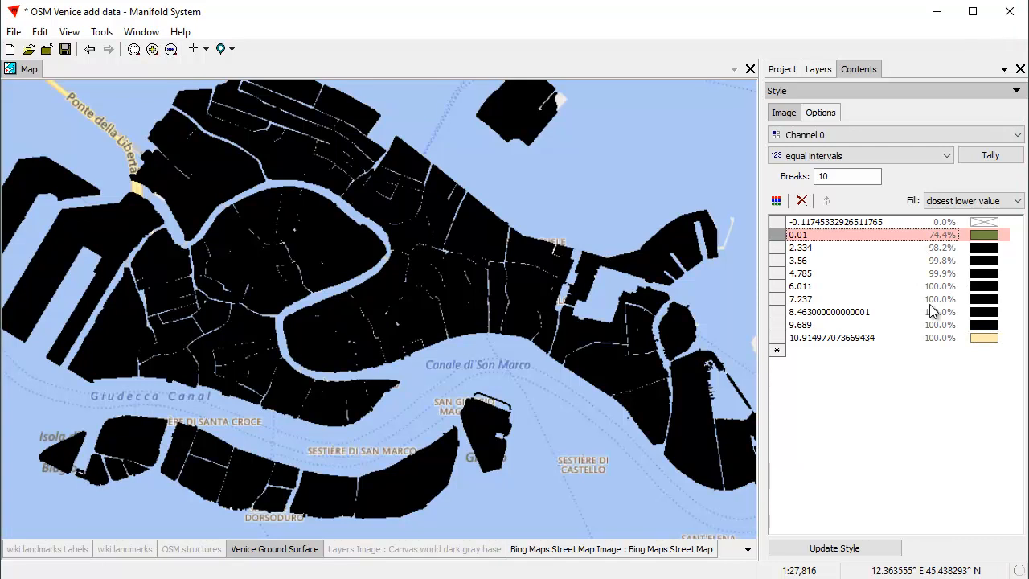
pyautogui.keyDown('shift'); pyautogui.click(923, 337); pyautogui.keyUp('shift')
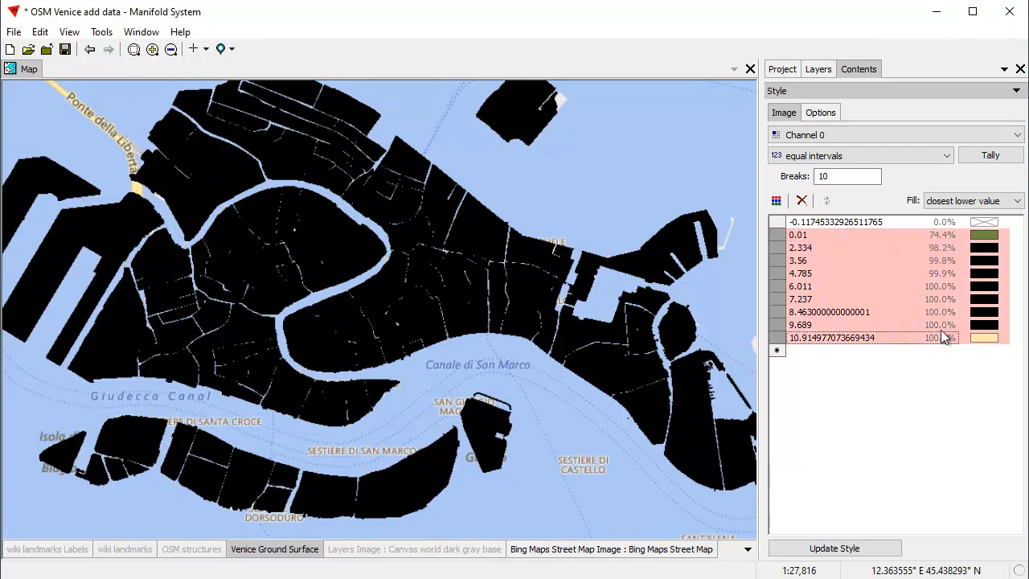
pyautogui.rightClick(981, 275)
pyautogui.click(1005, 278)
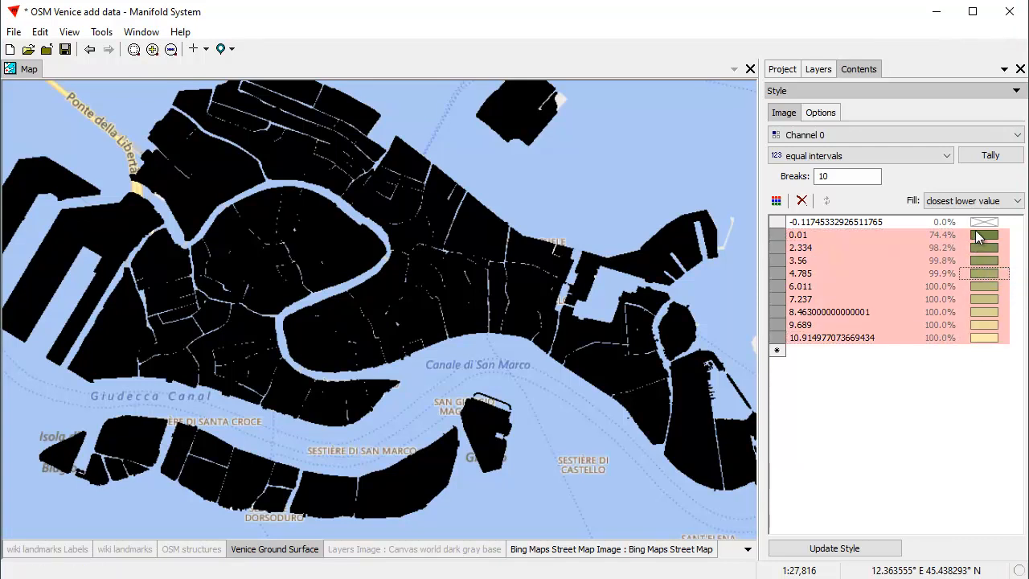
pyautogui.click(873, 553)
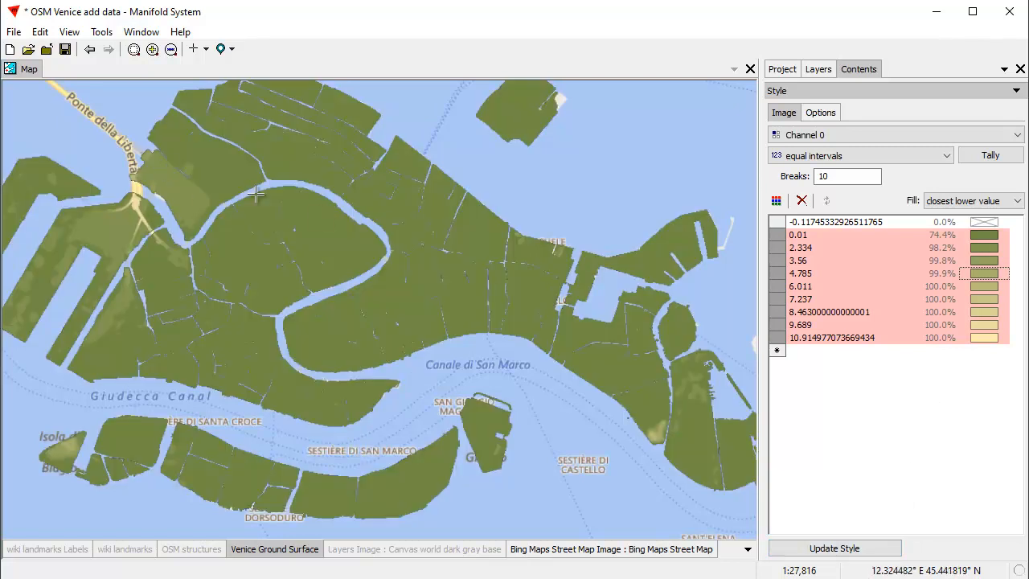
# Step: Turn on hill shading for the Venice Ground Surface and apply the style
pyautogui.click(821, 113)
pyautogui.click(774, 136)
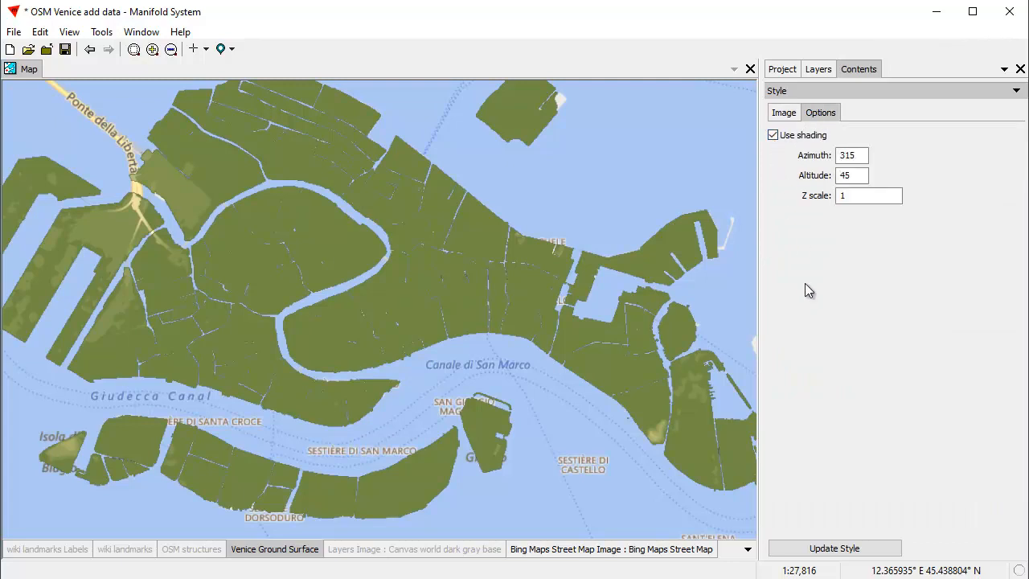
pyautogui.click(854, 551)
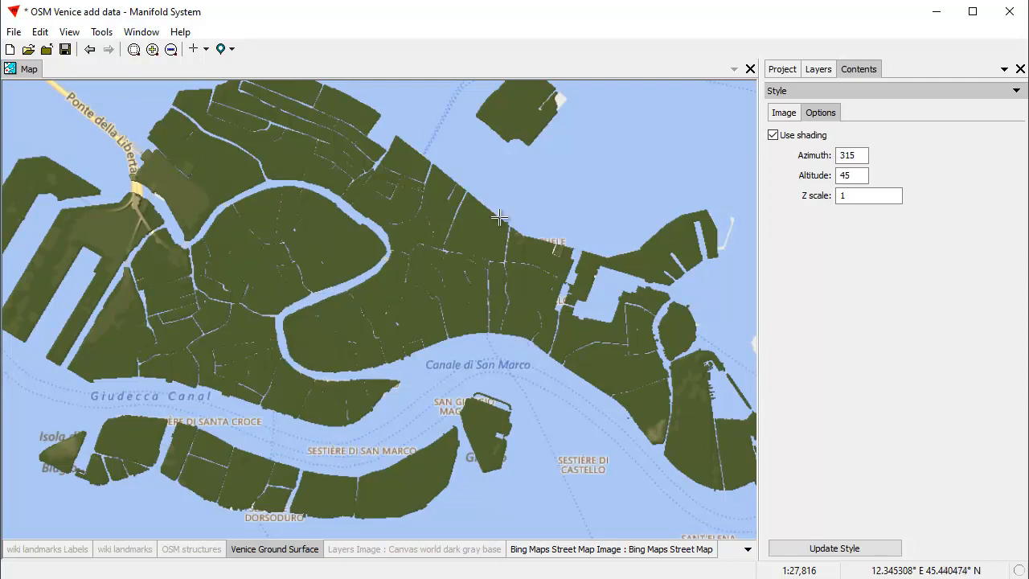
# Step: Preview the ESRI Venice data source's Venice Ground Surface and its style as a temporary map layer, then delete that layer from the map
pyautogui.click(784, 71)
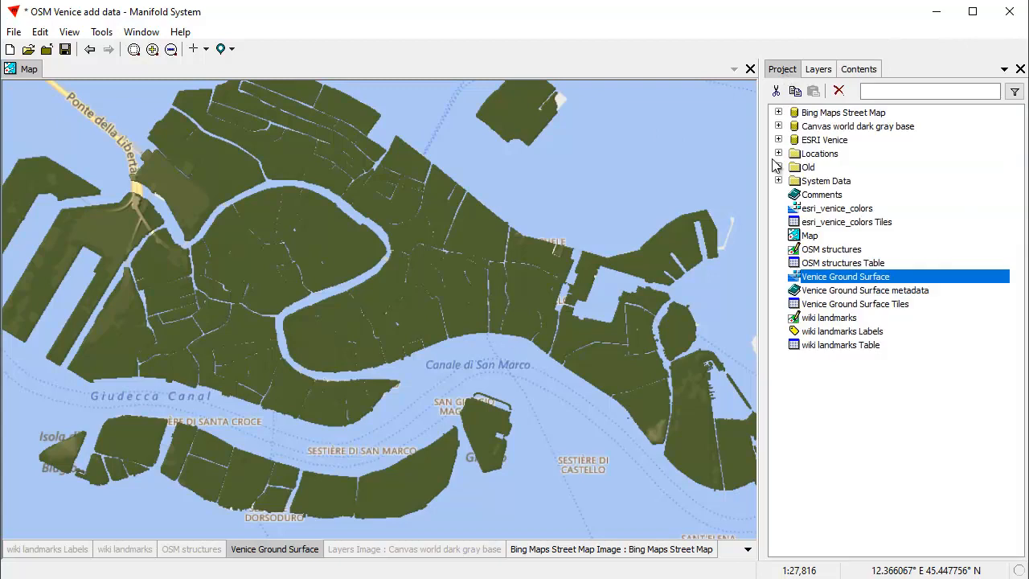
pyautogui.click(778, 140)
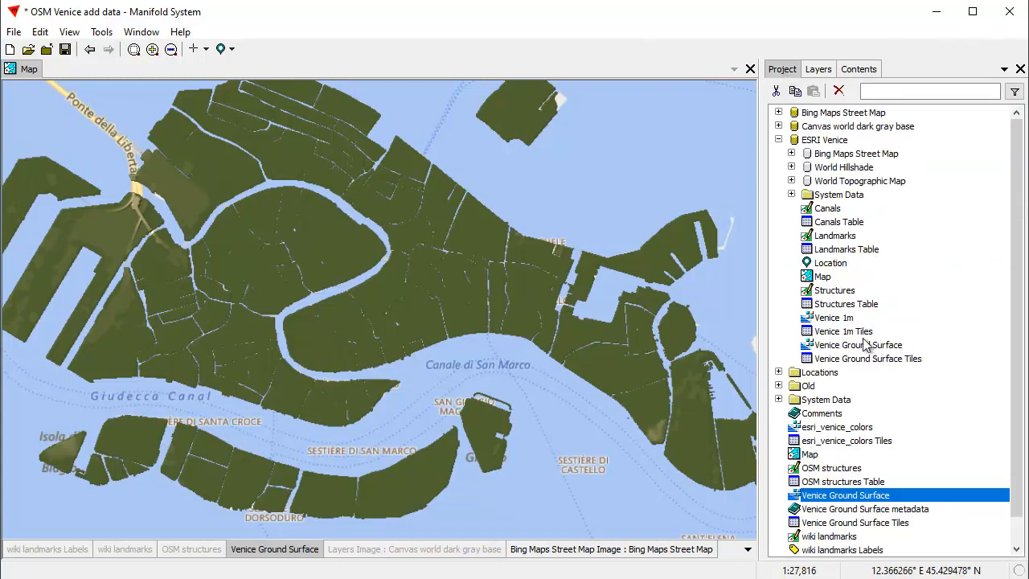
pyautogui.moveTo(864, 348); pyautogui.dragTo(427, 282)
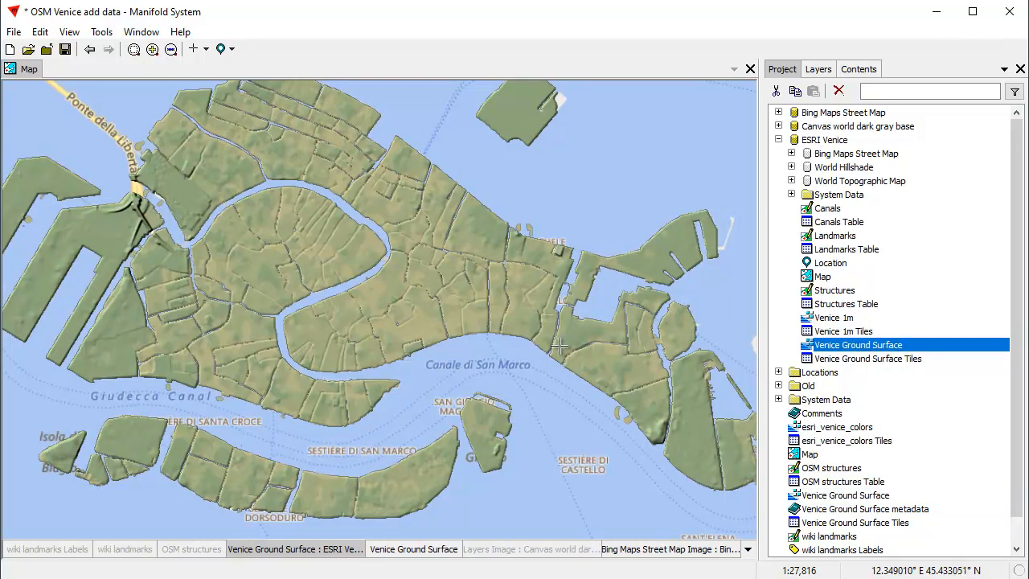
pyautogui.click(871, 71)
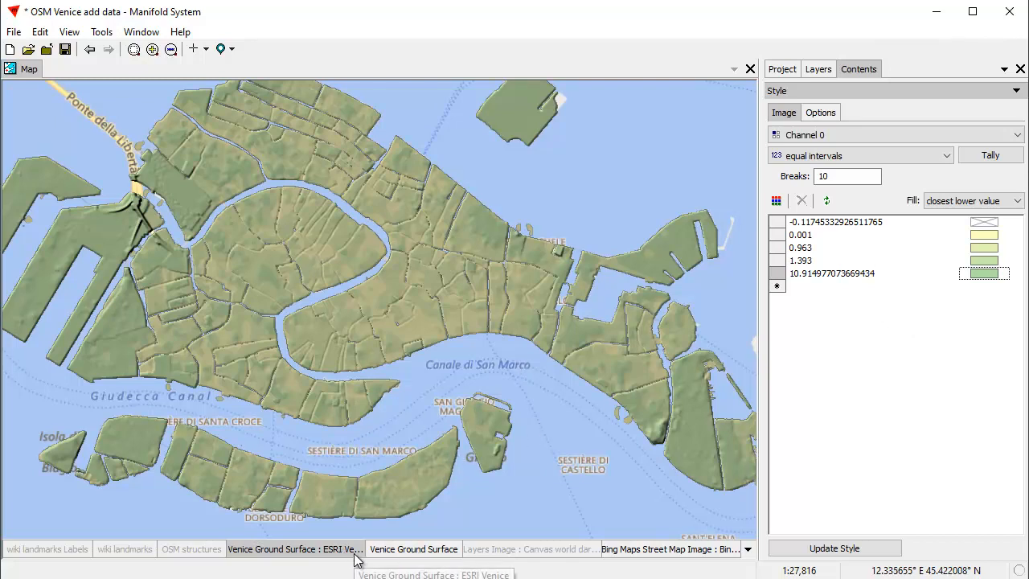
pyautogui.rightClick(329, 558)
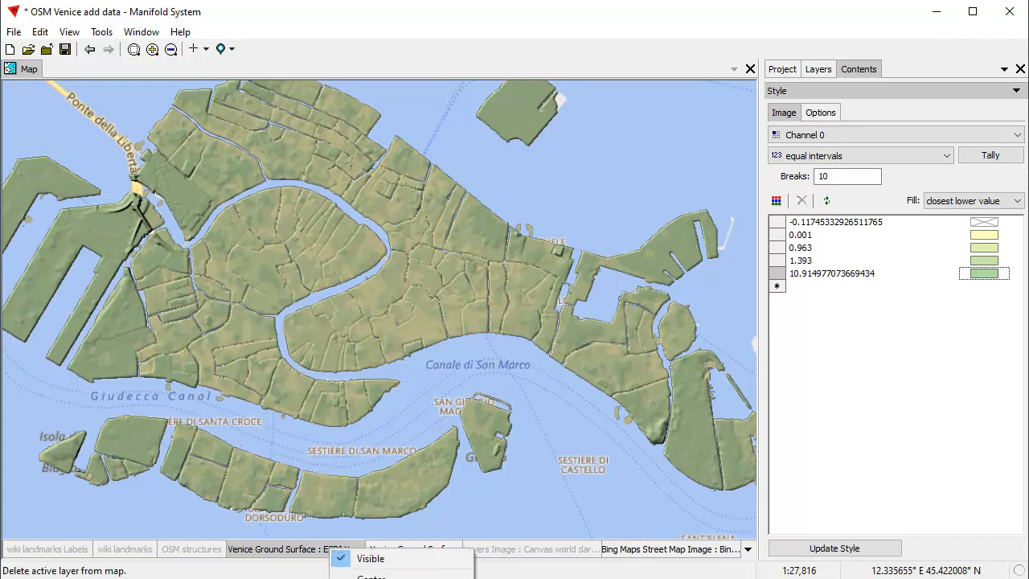
pyautogui.click(354, 561)
# Step: Copy the StylePixel property value of the Venice Ground Surface inside the ESRI Venice data source
pyautogui.click(783, 70)
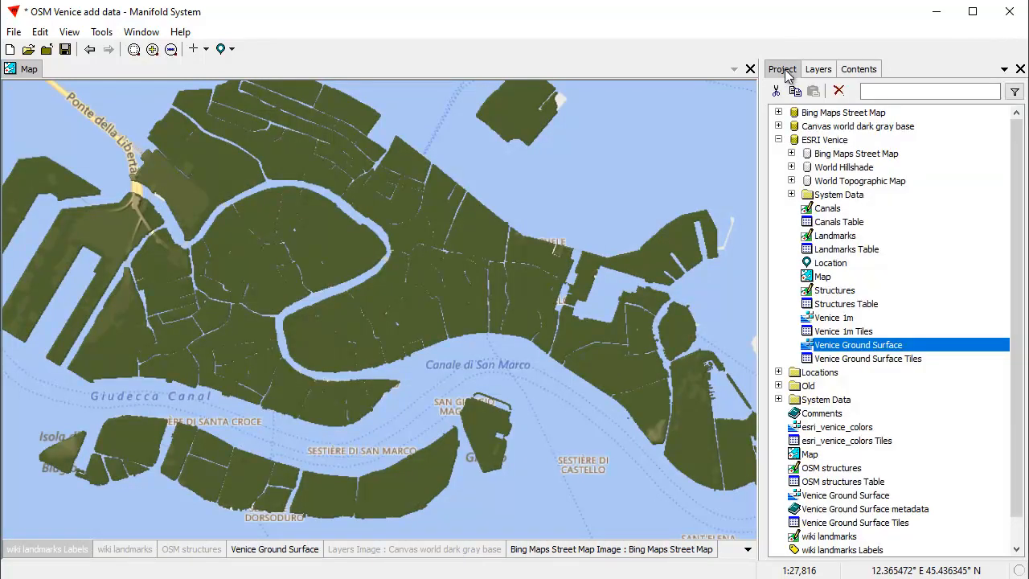
pyautogui.rightClick(830, 351)
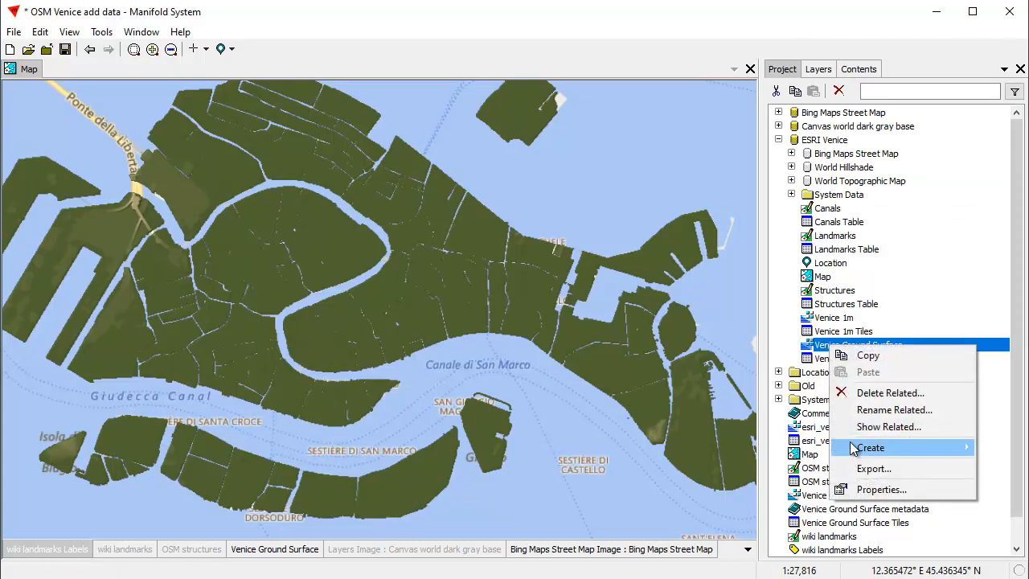
pyautogui.click(878, 490)
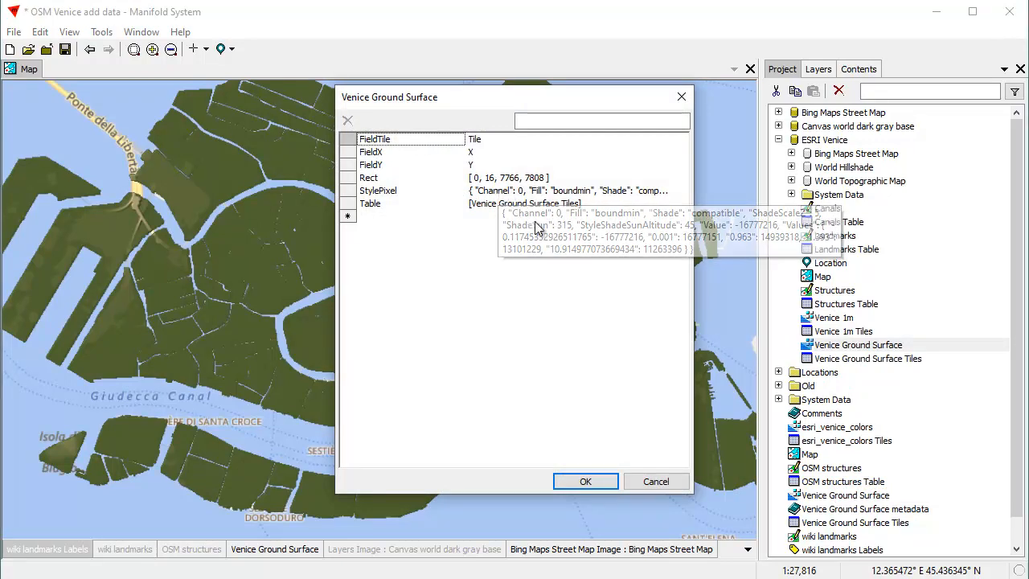
pyautogui.rightClick(495, 193)
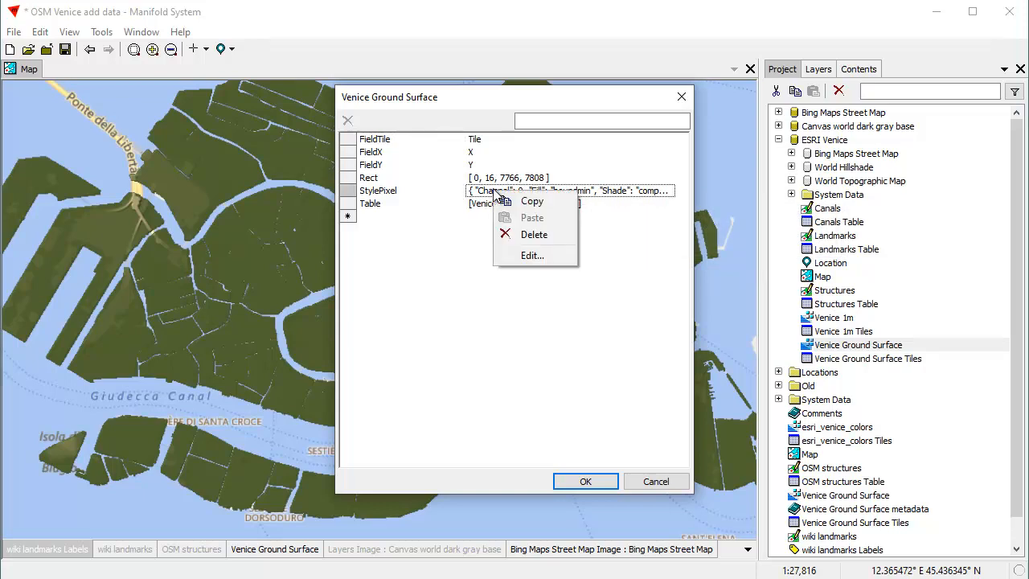
pyautogui.click(533, 202)
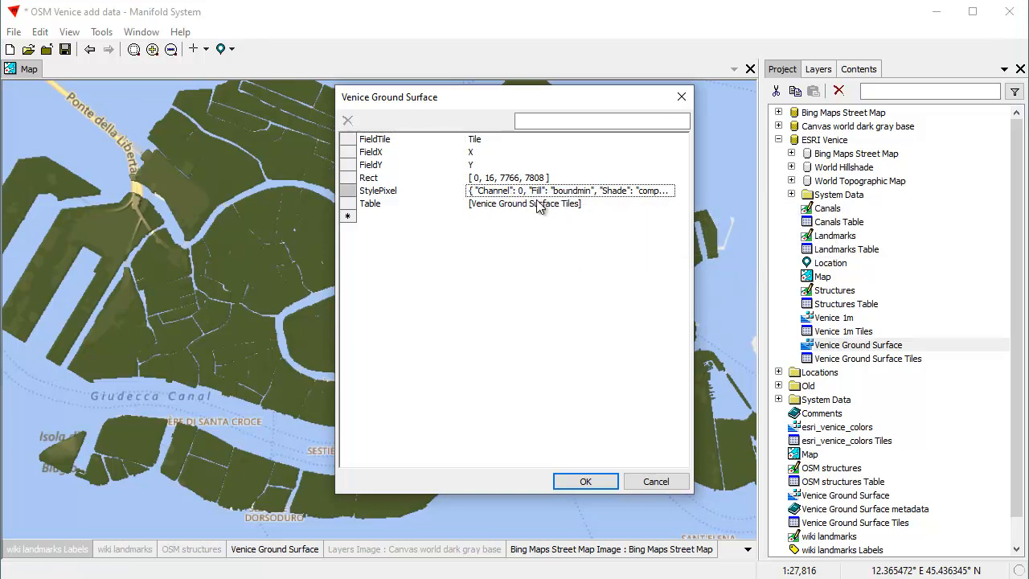
pyautogui.click(654, 481)
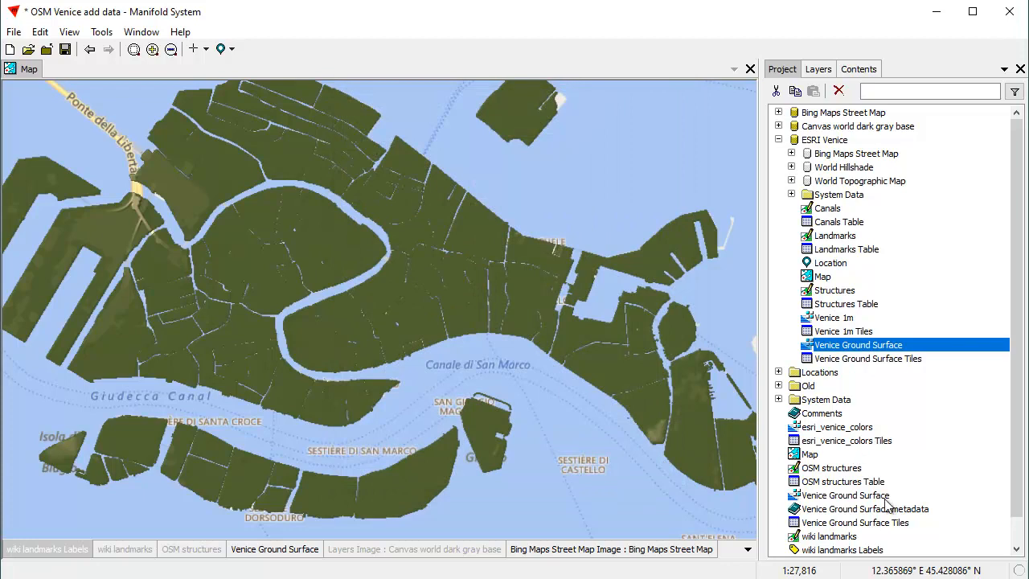
# Step: Paste the copied style into the StylePixel property of the project's own Venice Ground Surface and collapse the ESRI Venice data source
pyautogui.scroll(-1, 921, 409)
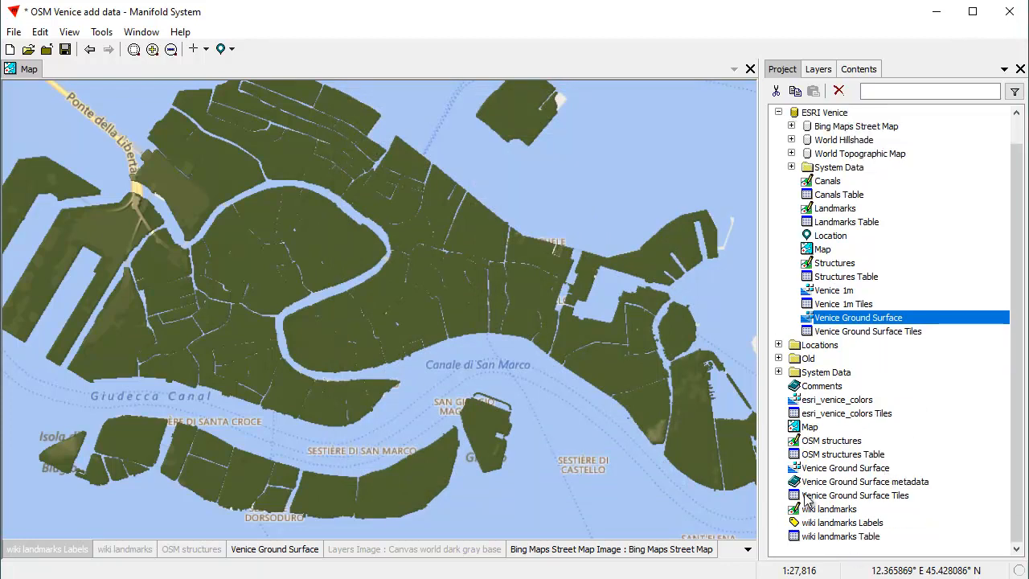
pyautogui.click(814, 468)
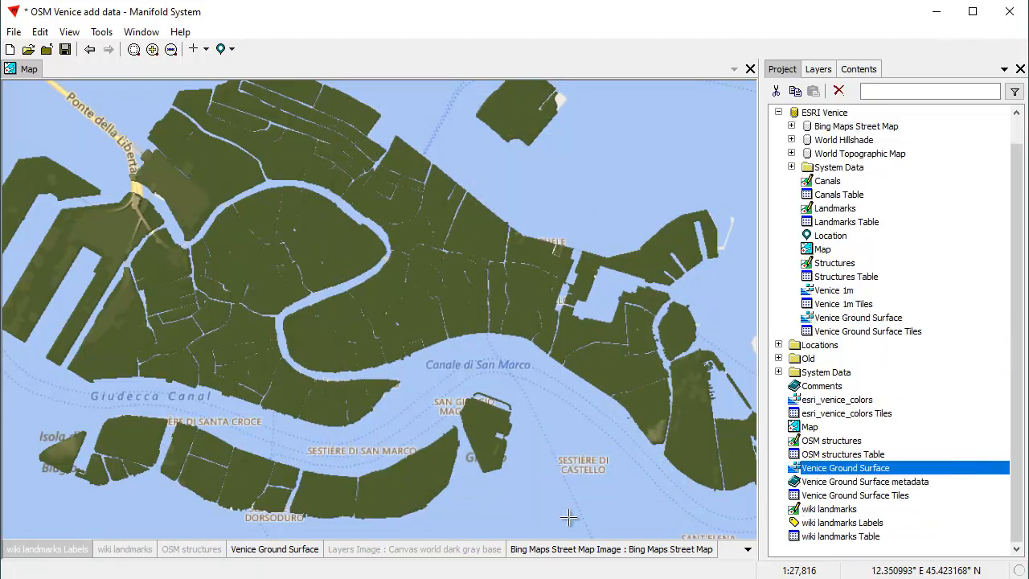
pyautogui.rightClick(809, 468)
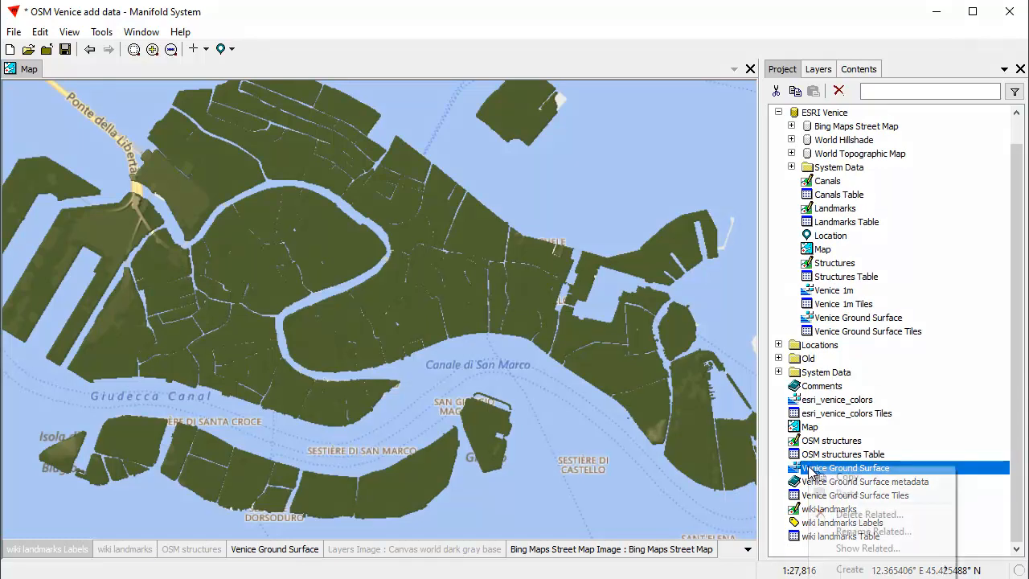
pyautogui.click(846, 578)
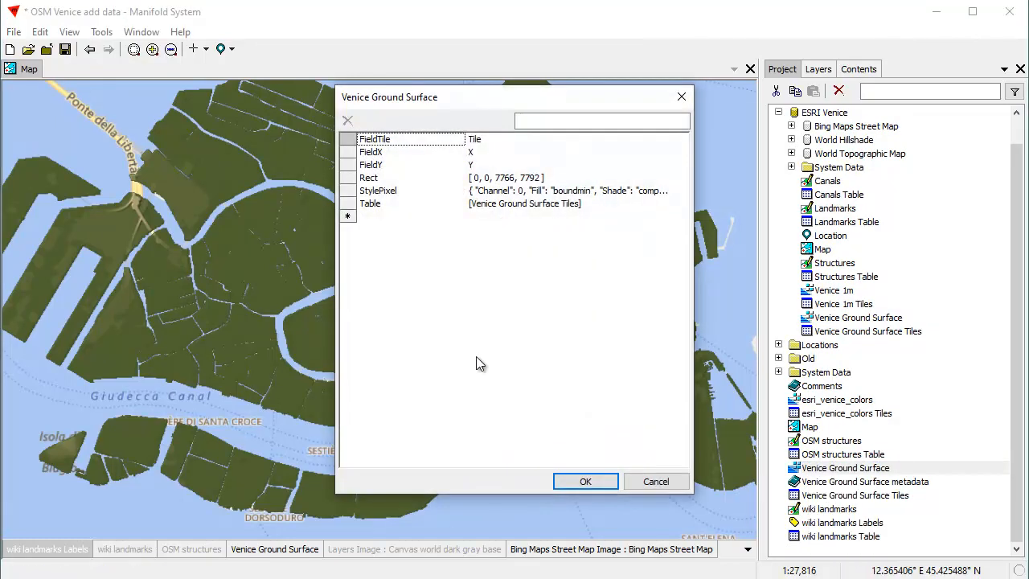
pyautogui.rightClick(498, 193)
pyautogui.click(534, 218)
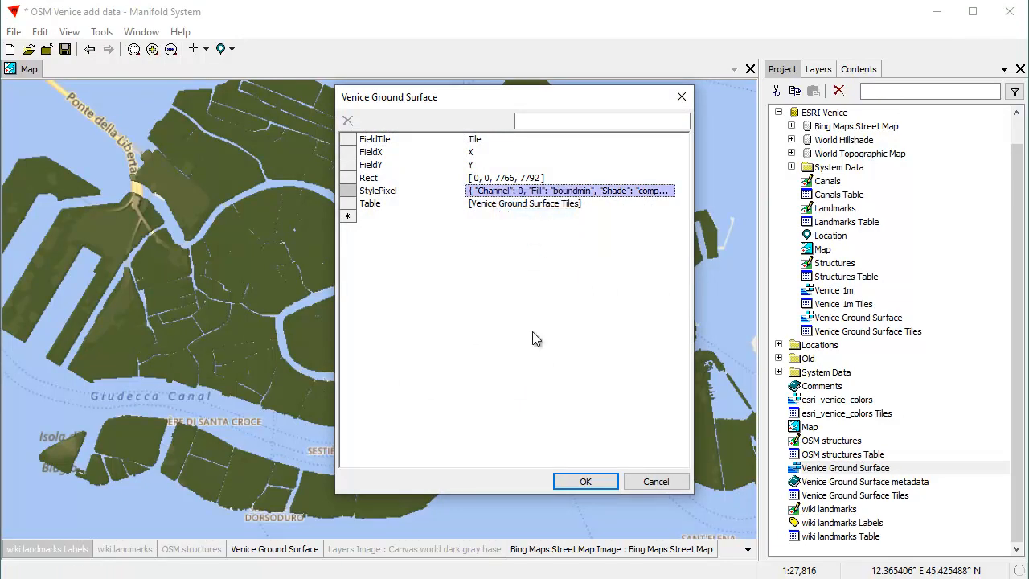
pyautogui.click(585, 480)
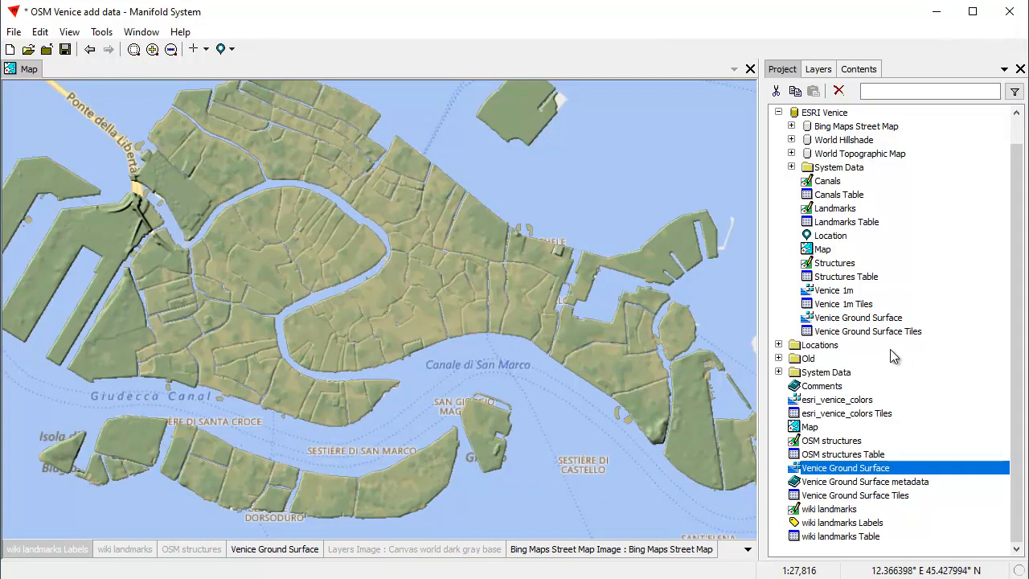
pyautogui.click(778, 112)
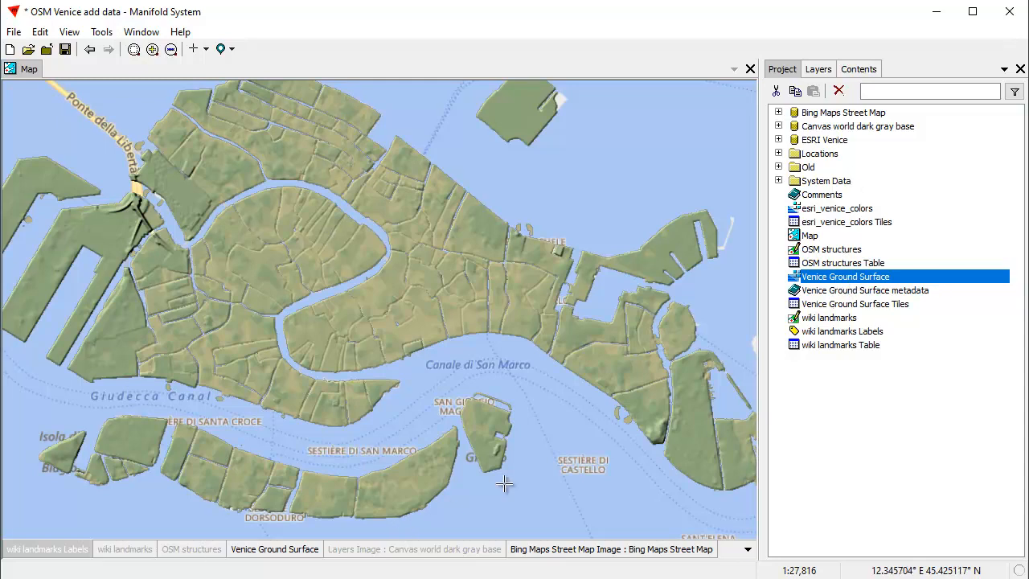
pyautogui.click(855, 490)
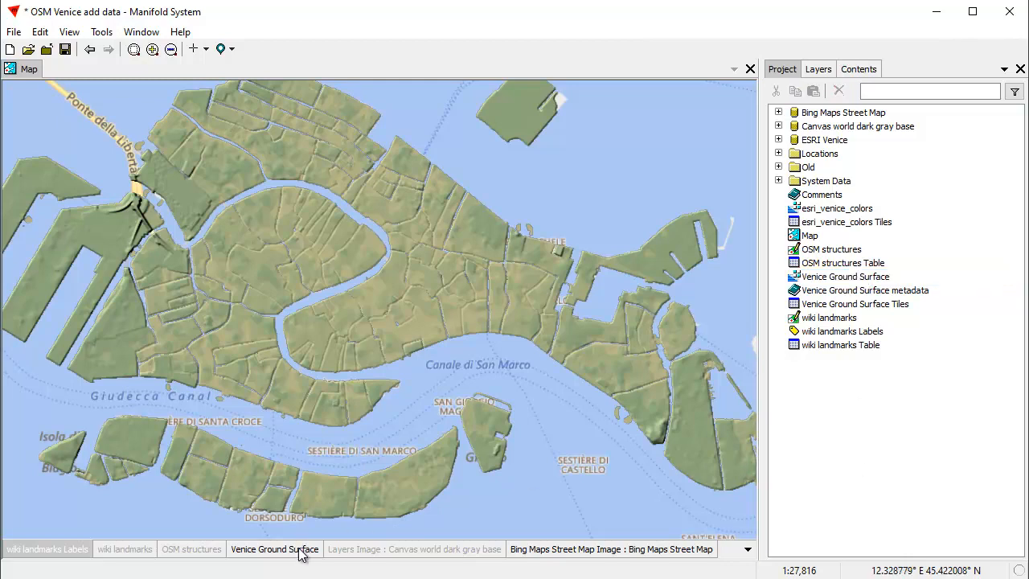
# Step: Add the Venice 1m raster from ESRI Venice to the map, place it just above the Venice Ground Surface layer and display its style
pyautogui.click(778, 140)
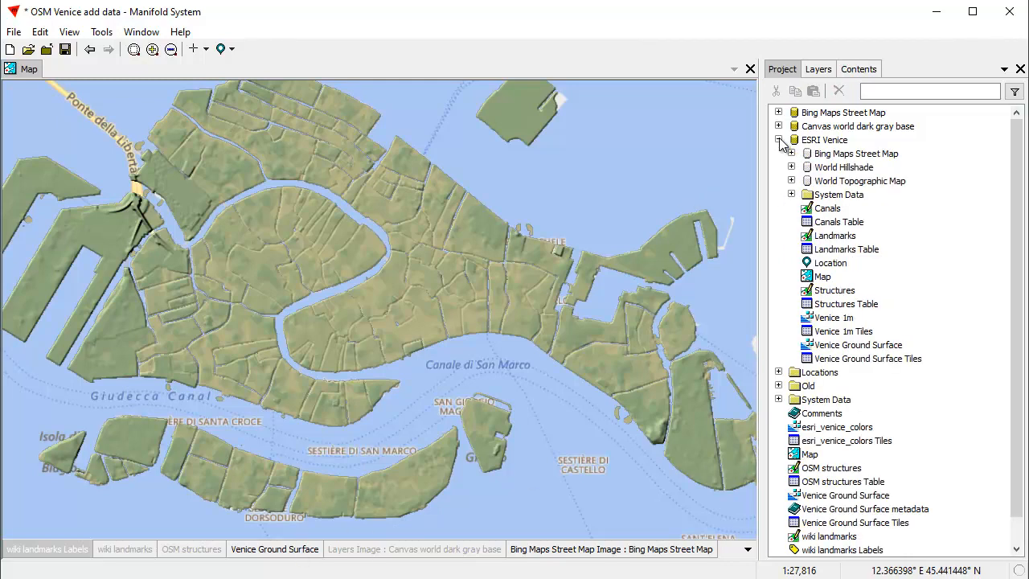
pyautogui.moveTo(836, 318); pyautogui.dragTo(311, 361)
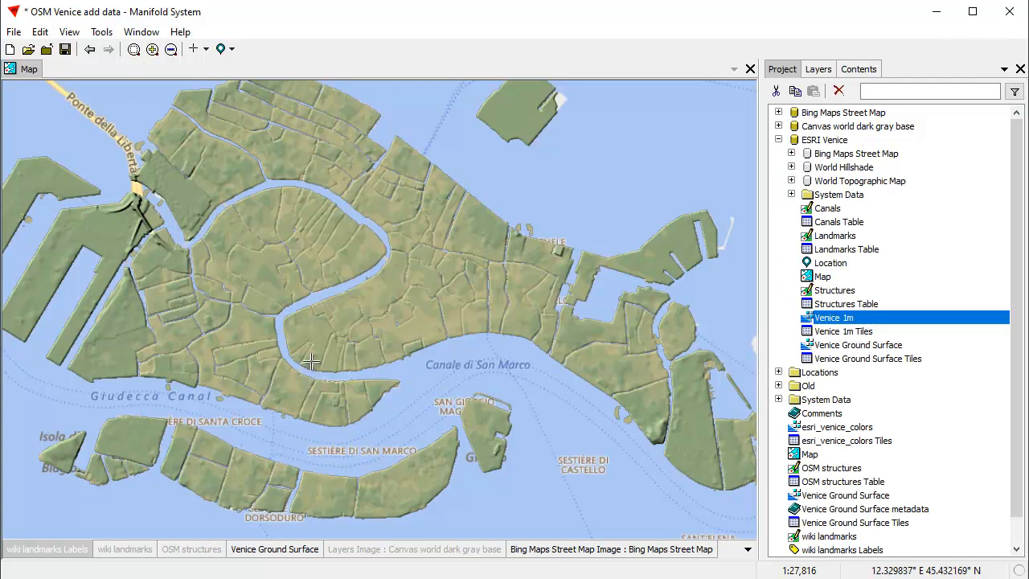
pyautogui.moveTo(78, 554); pyautogui.dragTo(276, 556)
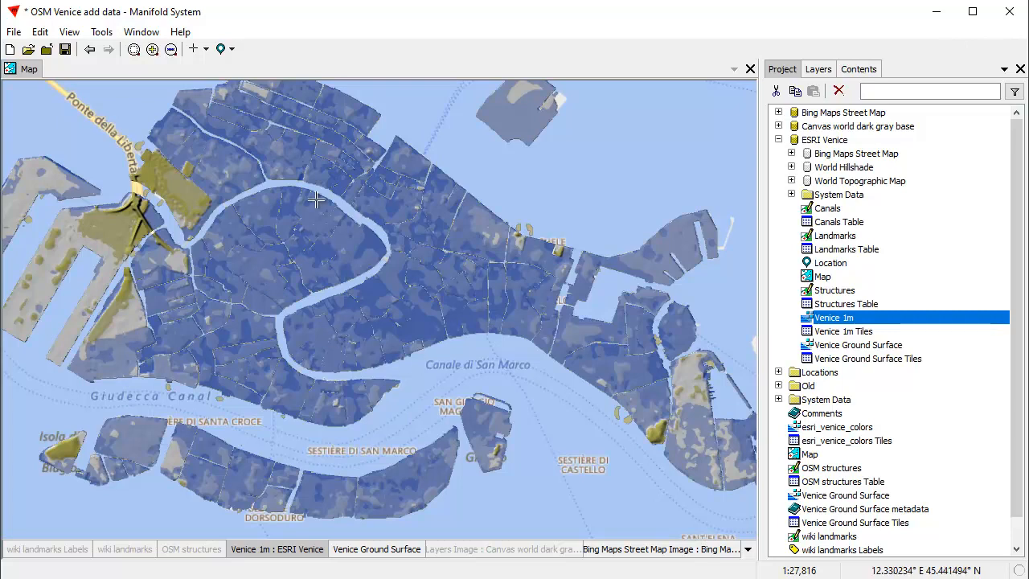
pyautogui.click(859, 70)
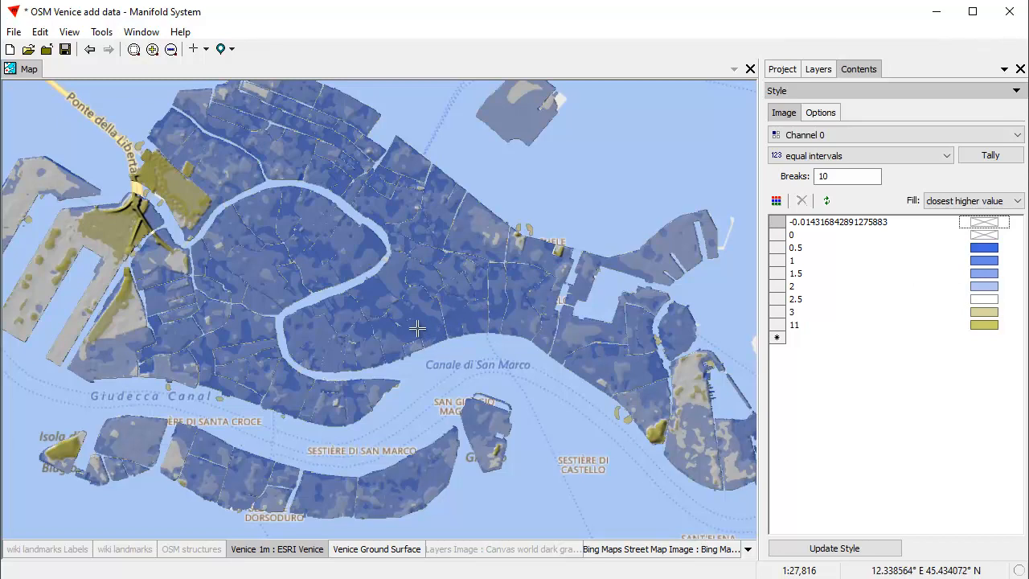
# Step: Show the OSM structures layer and hide the Venice 1m layer so the buildings lie over the Venice Ground Surface
pyautogui.click(193, 549)
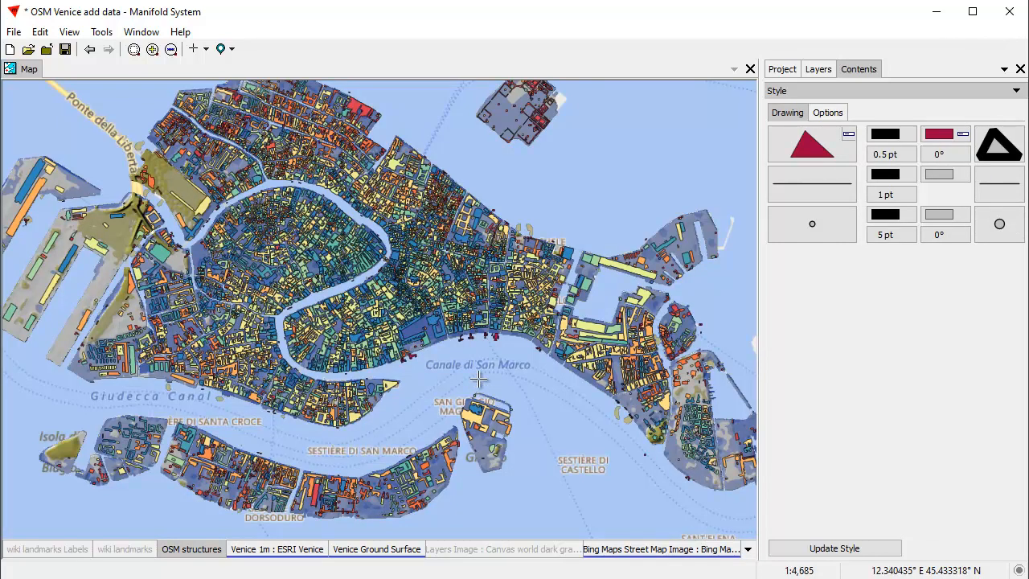
pyautogui.scroll(2, 478, 389)
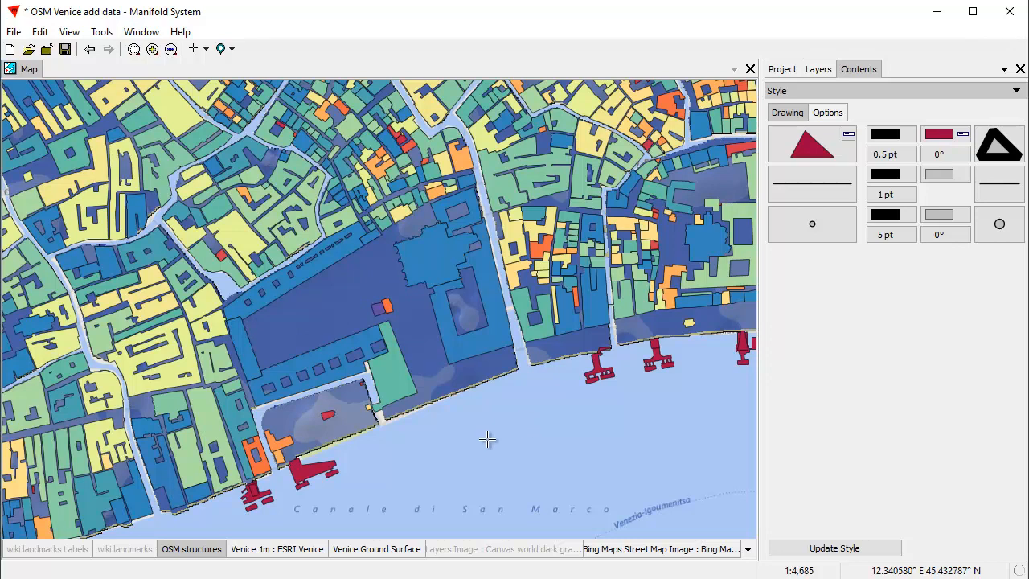
pyautogui.doubleClick(269, 551)
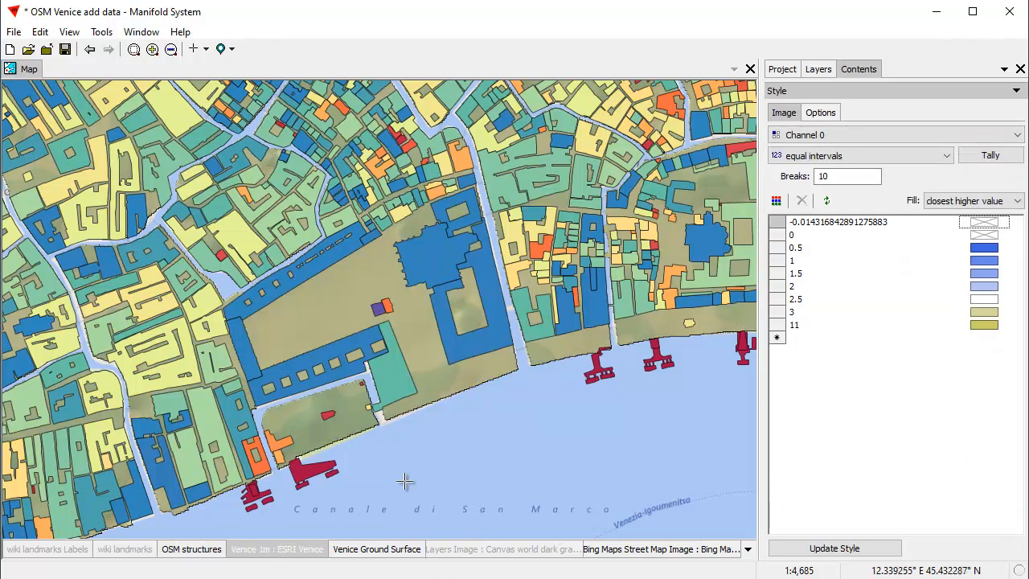
pyautogui.doubleClick(201, 553)
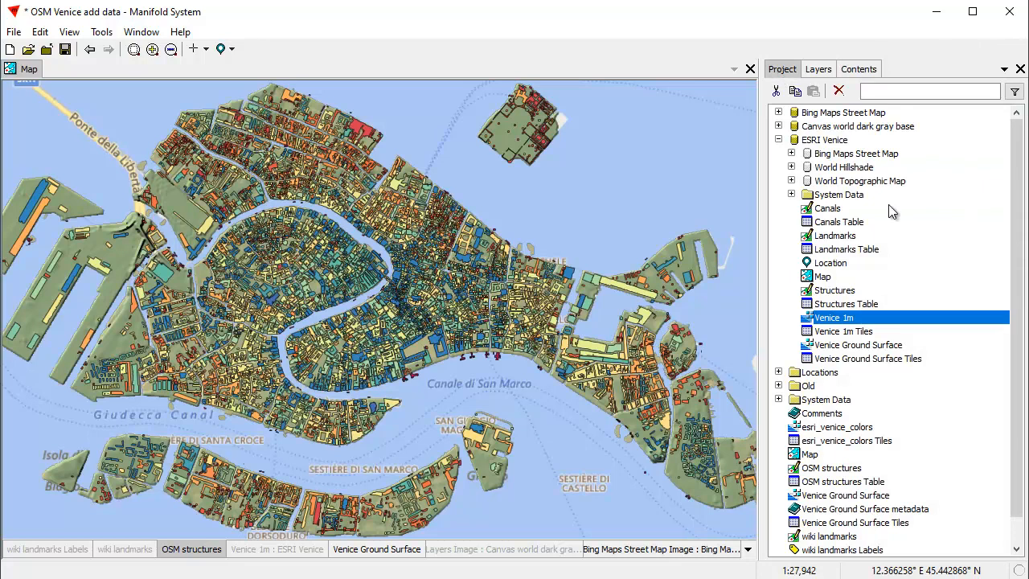
# Step: Collapse the ESRI Venice data source and import gis_osm_waterways_free_1.shp from the OSM nord-est-latest-free.shp folder
pyautogui.click(778, 139)
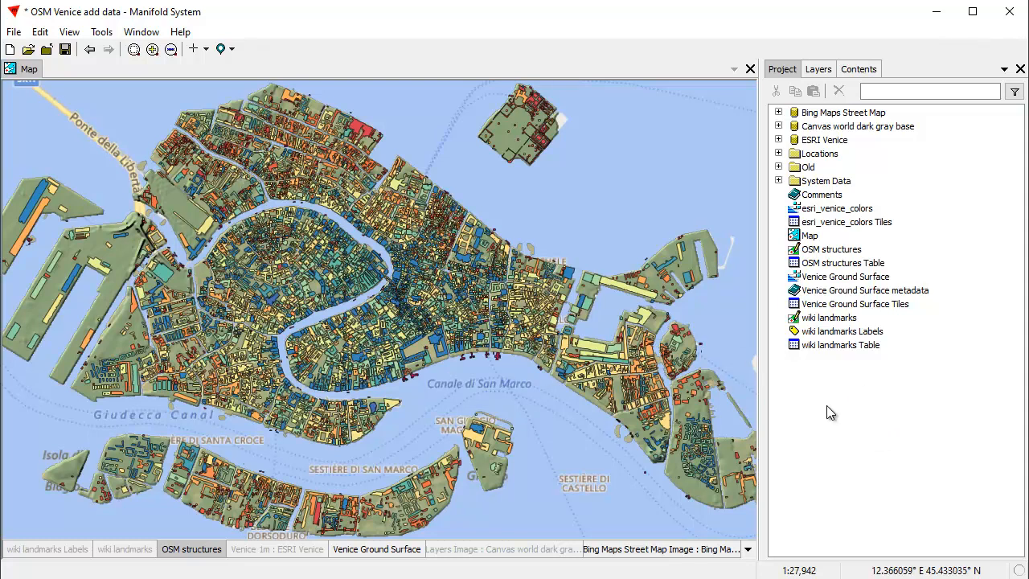
pyautogui.click(15, 33)
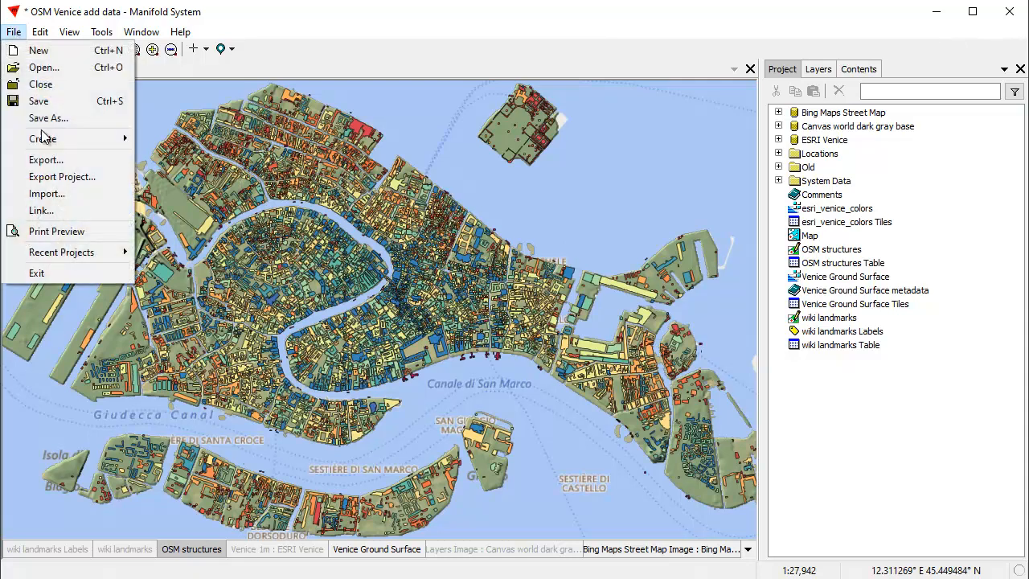
pyautogui.click(46, 193)
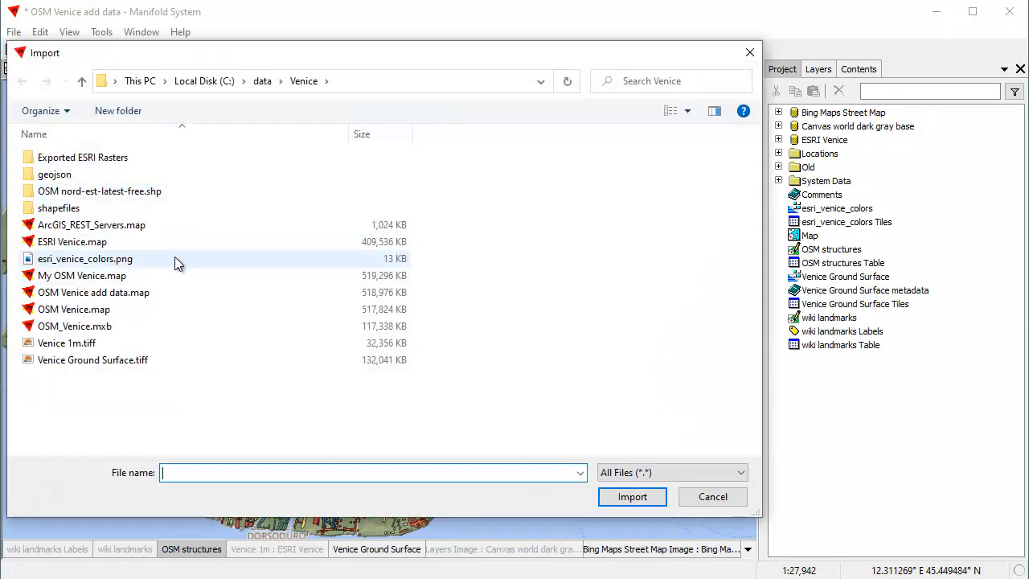
pyautogui.doubleClick(129, 192)
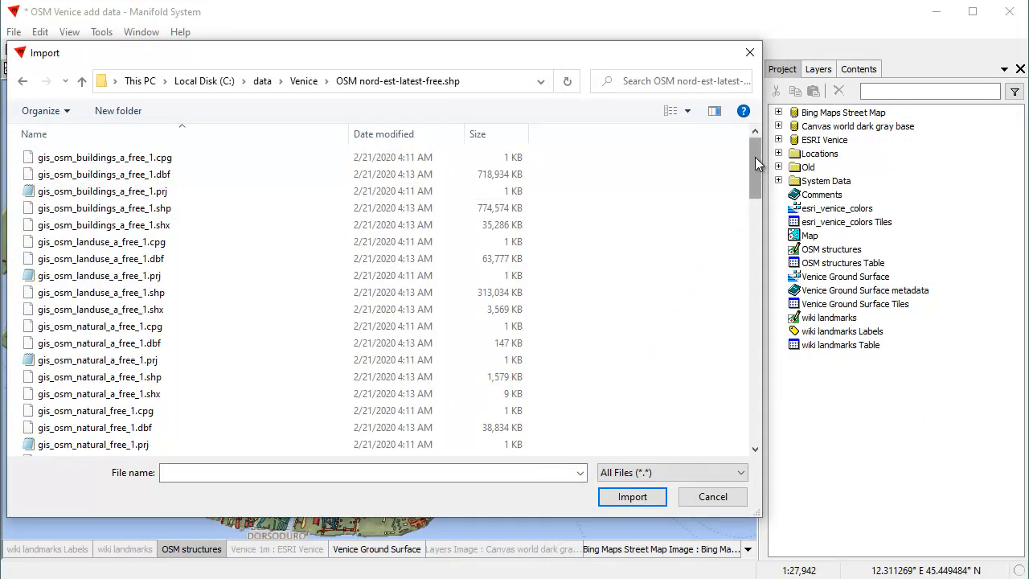
pyautogui.moveTo(754, 157); pyautogui.dragTo(749, 401)
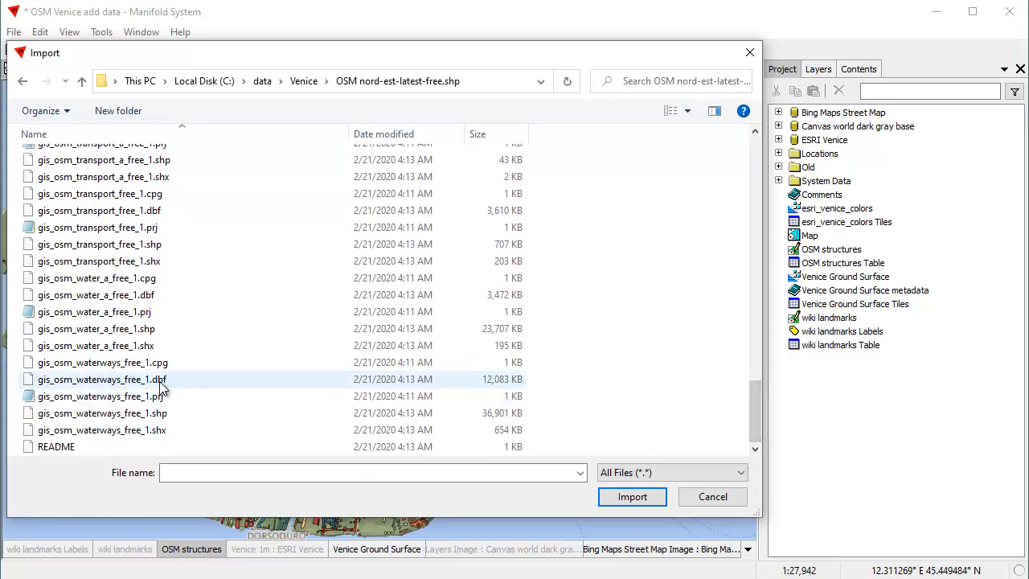
pyautogui.click(169, 416)
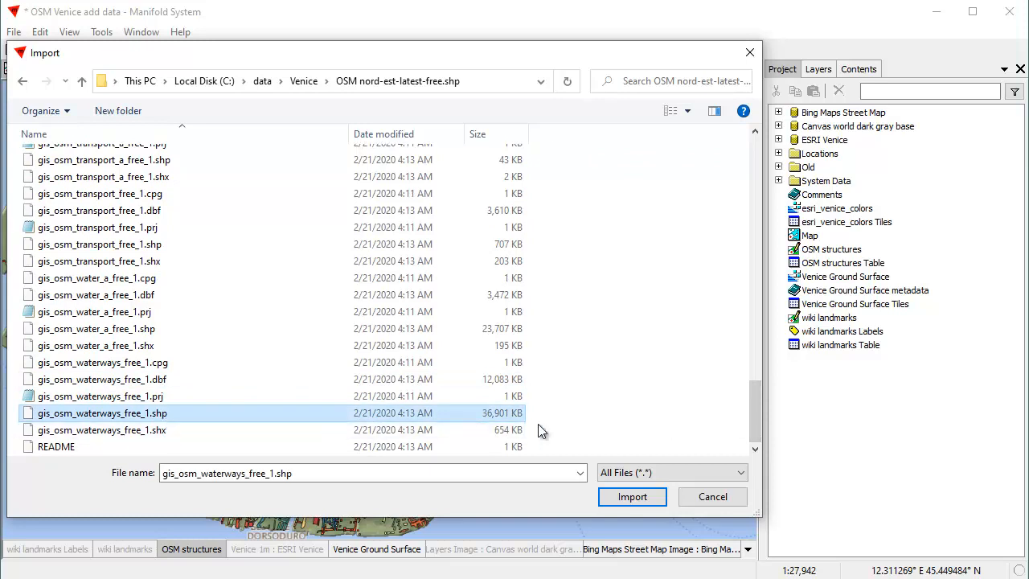
pyautogui.click(645, 494)
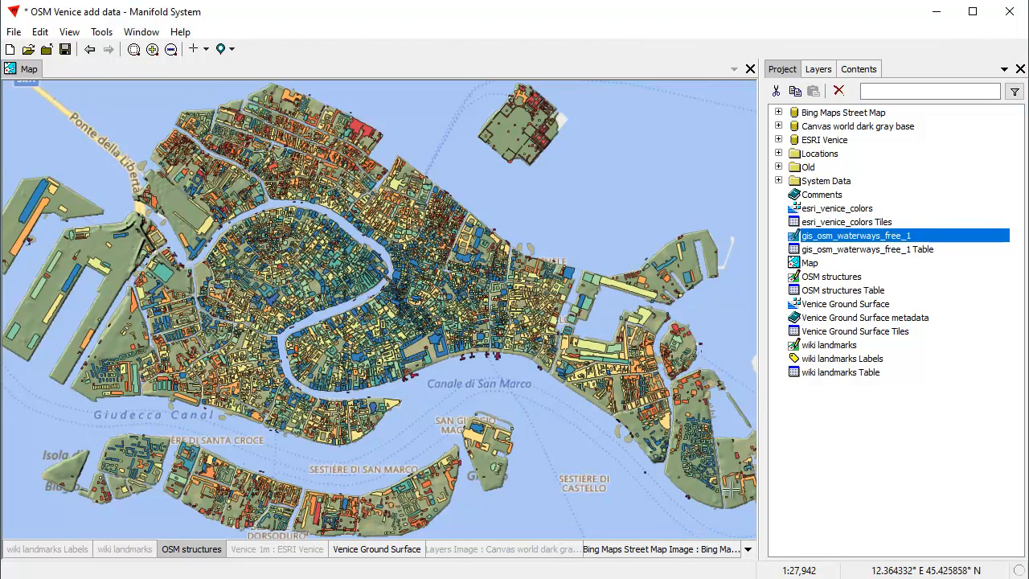
# Step: Hide the OSM structures layer and add the gis_osm_waterways_free_1 drawing to the map just above Venice 1m
pyautogui.keyDown('shift'); pyautogui.click(209, 553); pyautogui.keyUp('shift')
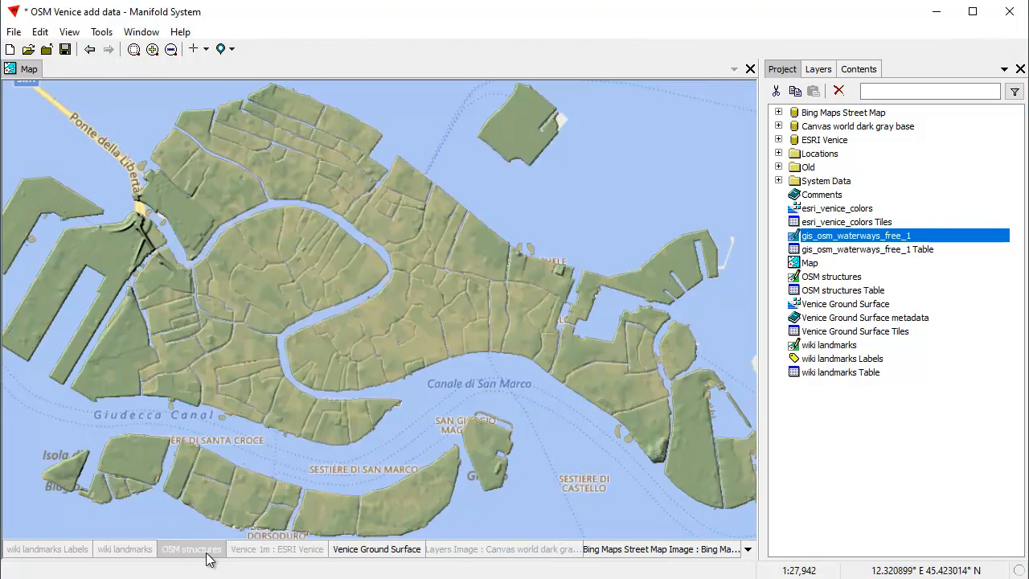
pyautogui.click(287, 553)
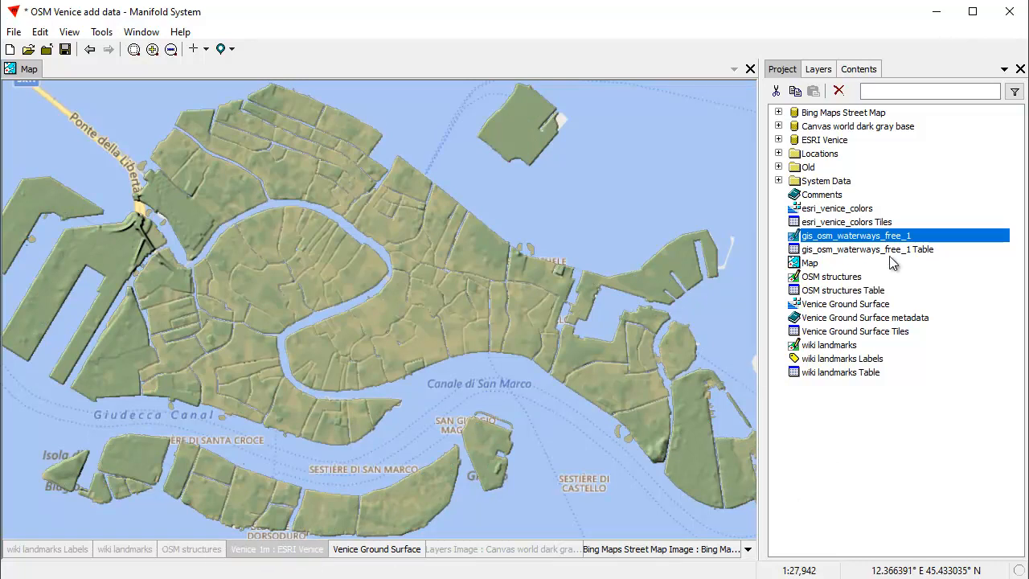
pyautogui.moveTo(885, 239); pyautogui.dragTo(477, 259)
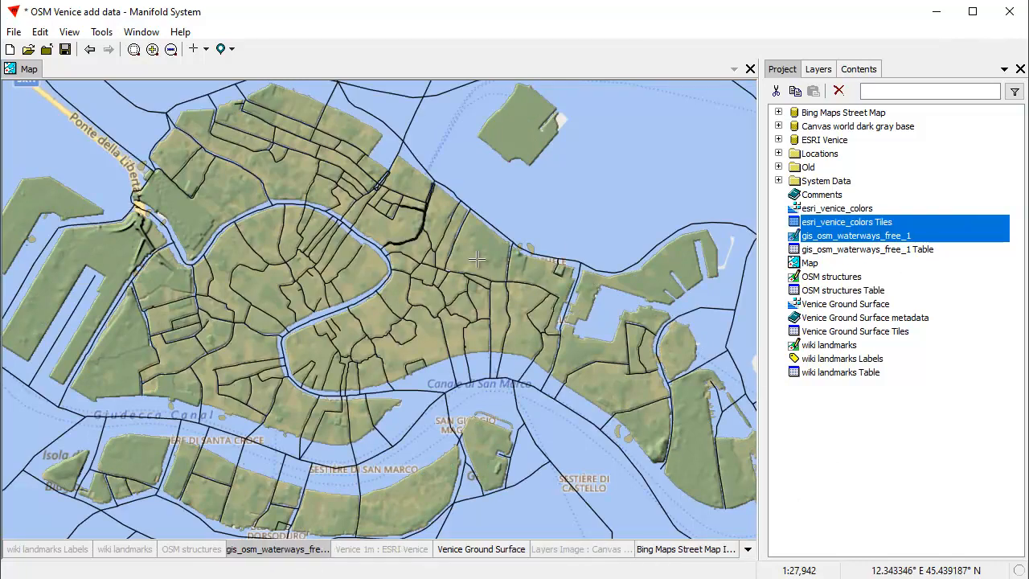
# Step: View the full extent of the gis_osm_waterways_free_1 layer and check its component information, including the record count
pyautogui.doubleClick(307, 553)
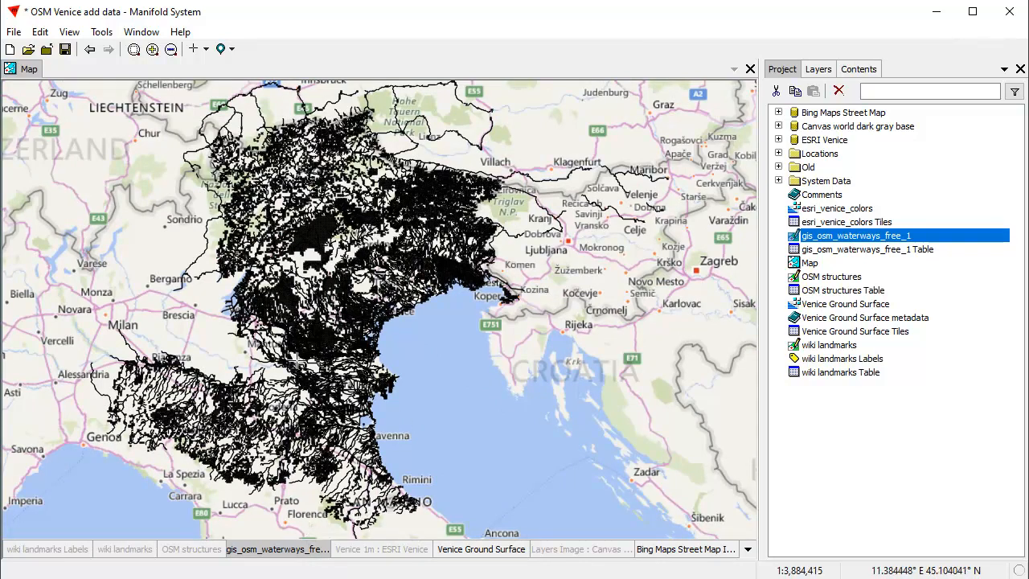
pyautogui.click(858, 69)
pyautogui.click(848, 92)
pyautogui.click(837, 111)
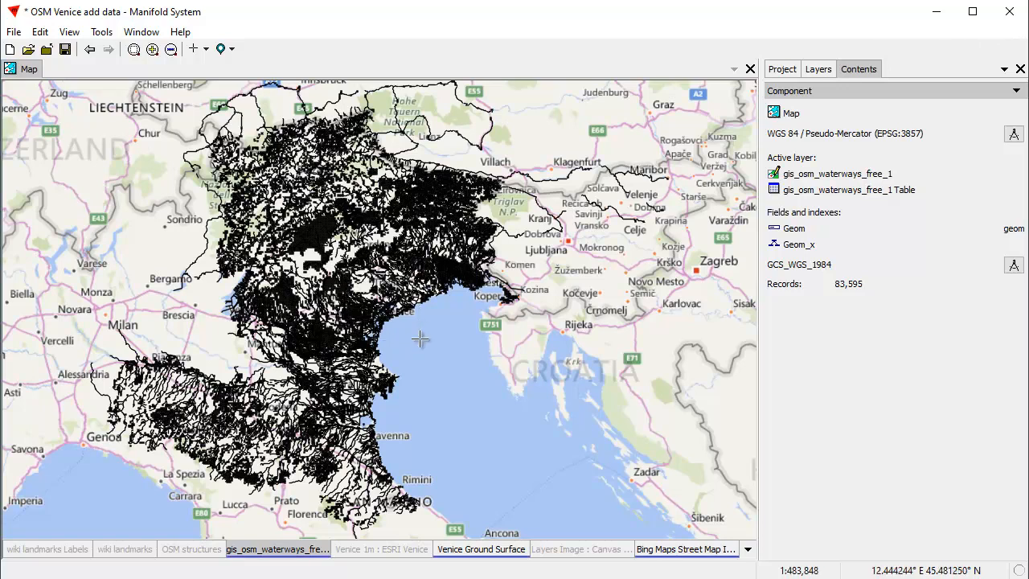
# Step: Select the waterway lines in and around Venice with a selection box
pyautogui.scroll(3, 420, 342)
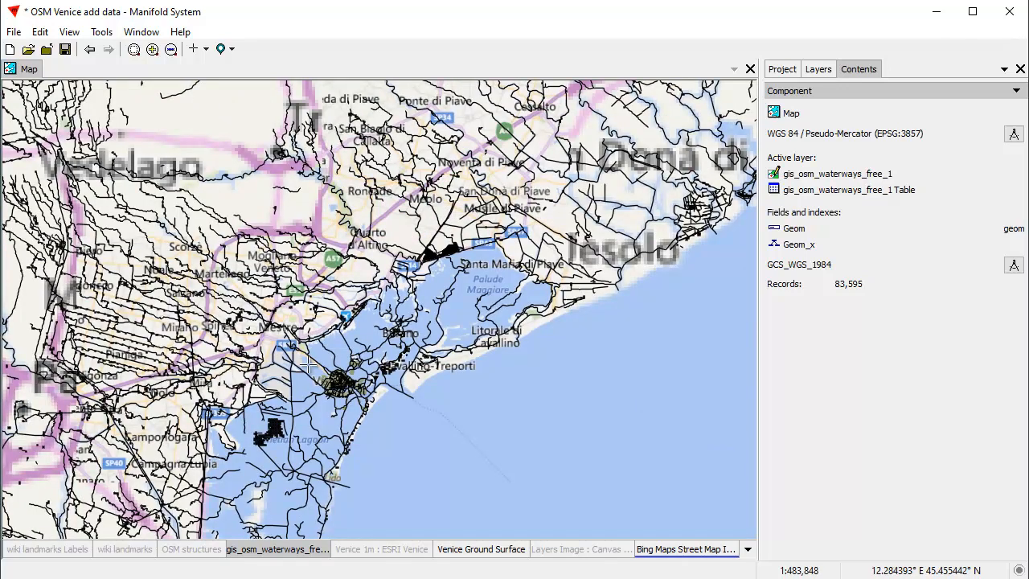
pyautogui.moveTo(283, 348); pyautogui.dragTo(417, 428)
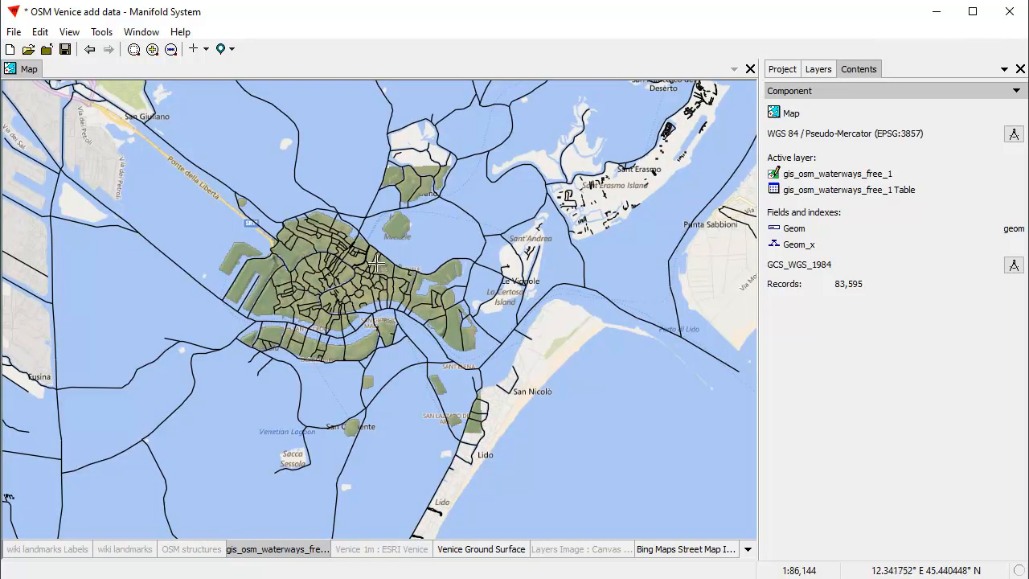
pyautogui.moveTo(194, 158); pyautogui.dragTo(495, 426)
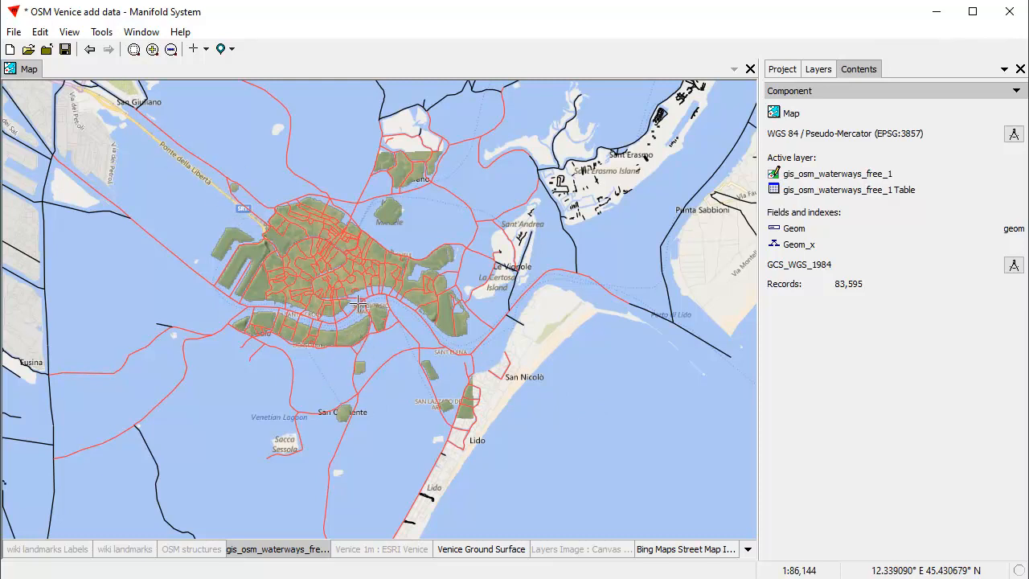
# Step: Invert the selection in the waterways layer and delete the selected records, keeping only the waterways around Venice
pyautogui.doubleClick(271, 549)
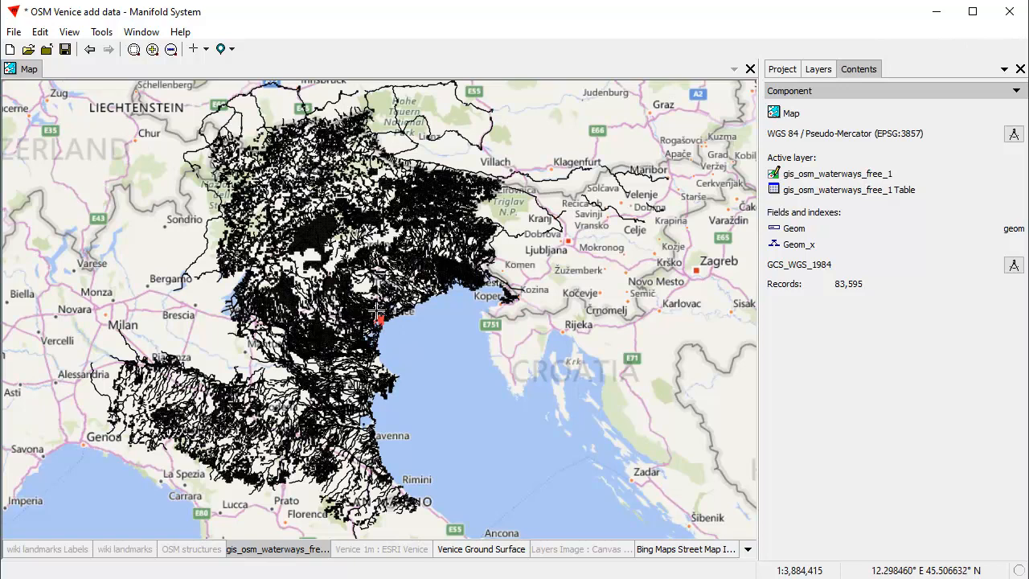
pyautogui.click(39, 31)
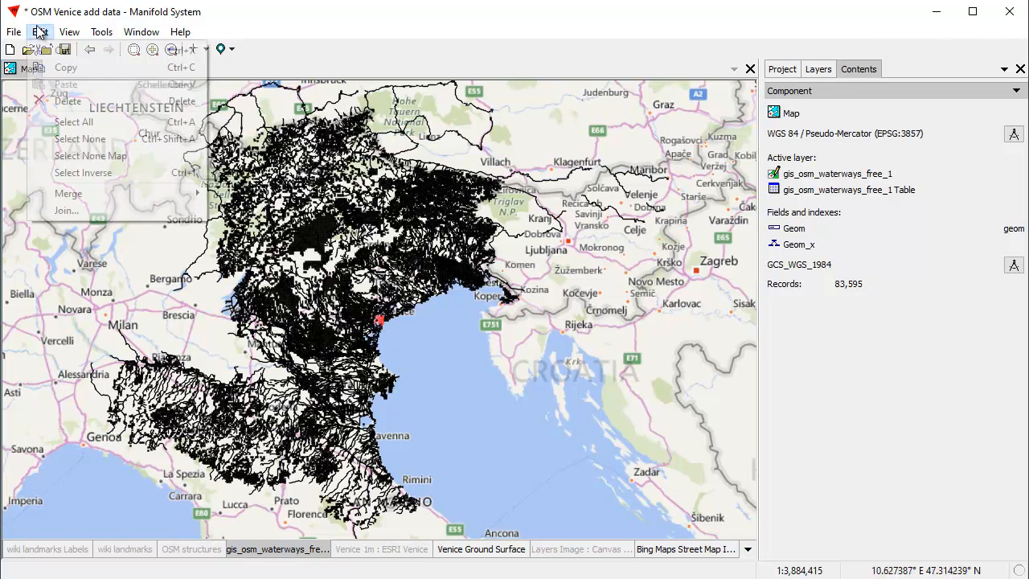
pyautogui.click(97, 172)
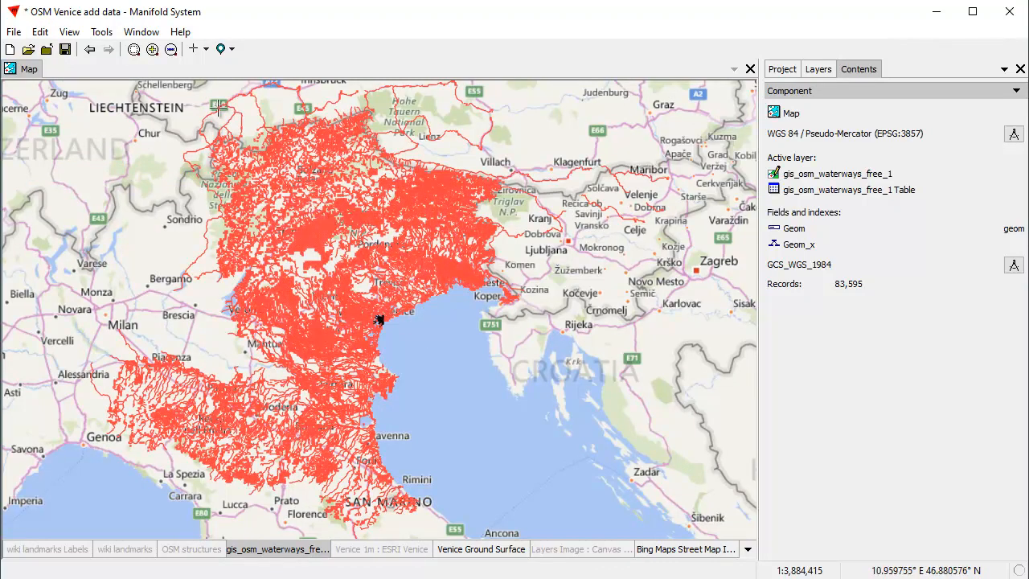
pyautogui.click(40, 32)
pyautogui.click(83, 106)
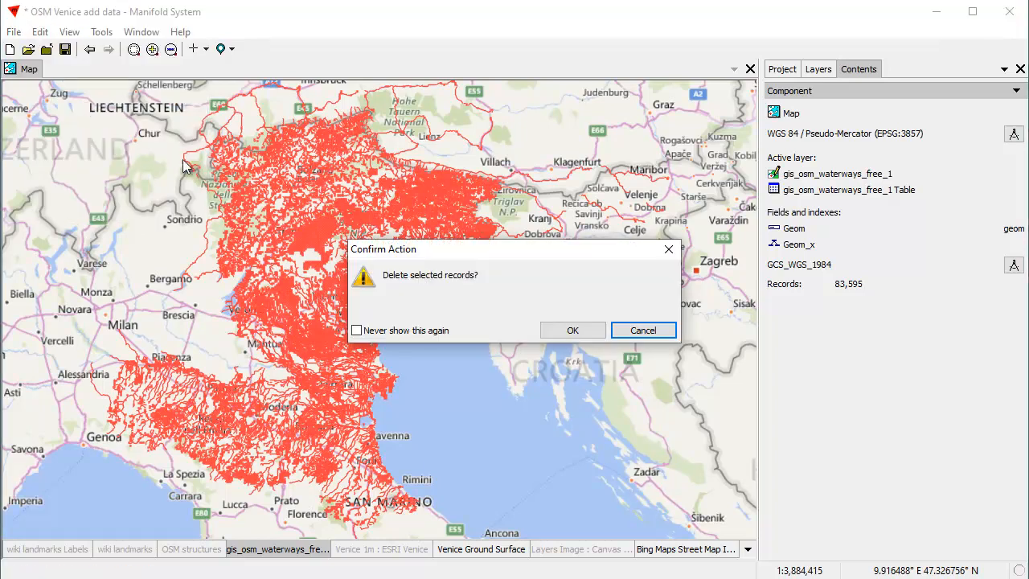
pyautogui.click(573, 338)
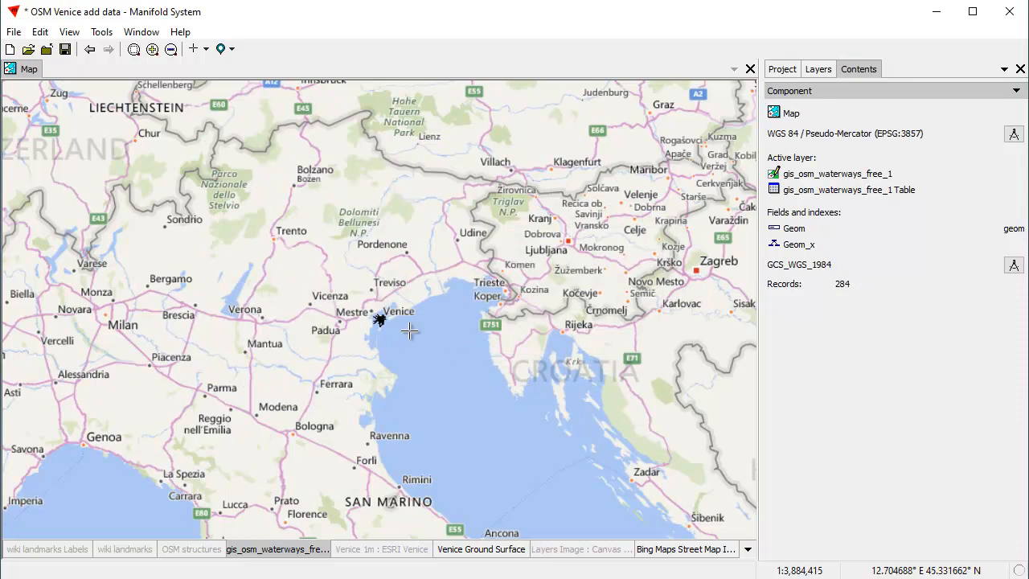
pyautogui.moveTo(369, 311); pyautogui.dragTo(401, 330)
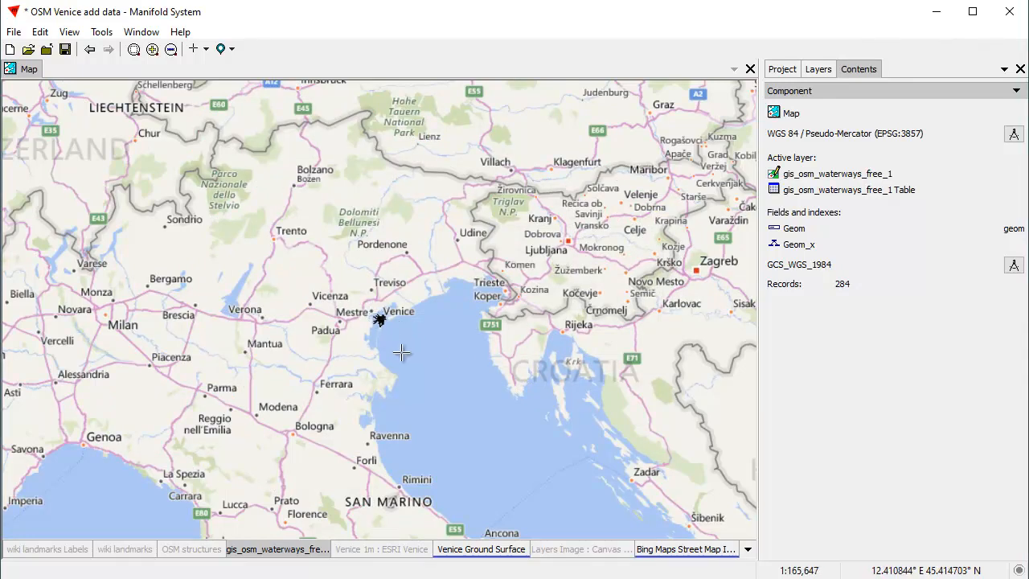
pyautogui.moveTo(119, 191); pyautogui.dragTo(376, 445)
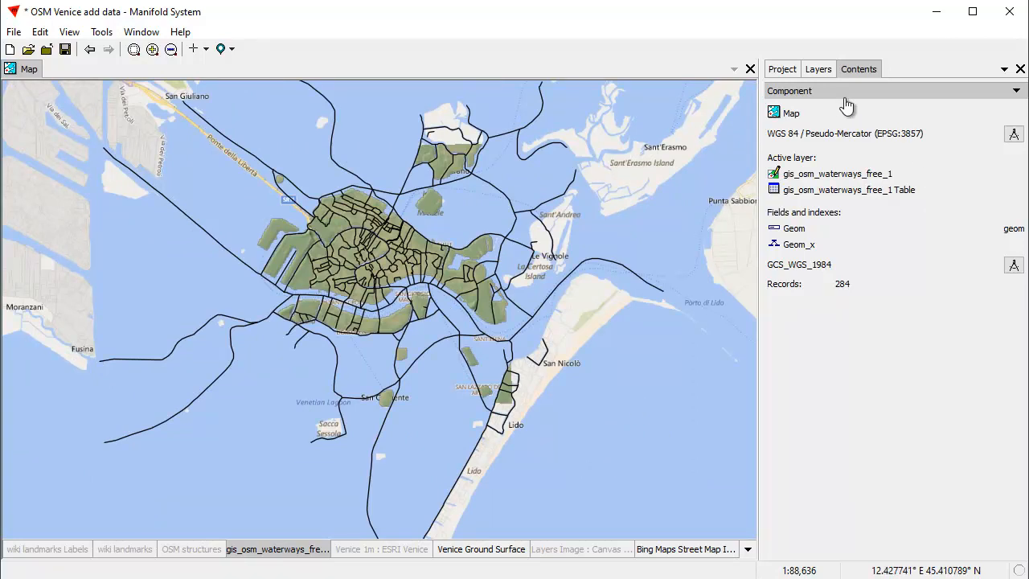
# Step: Rename the gis_osm_waterways_free_1 drawing to My OSM Canals and its related table to My OSM Canals Table
pyautogui.click(782, 69)
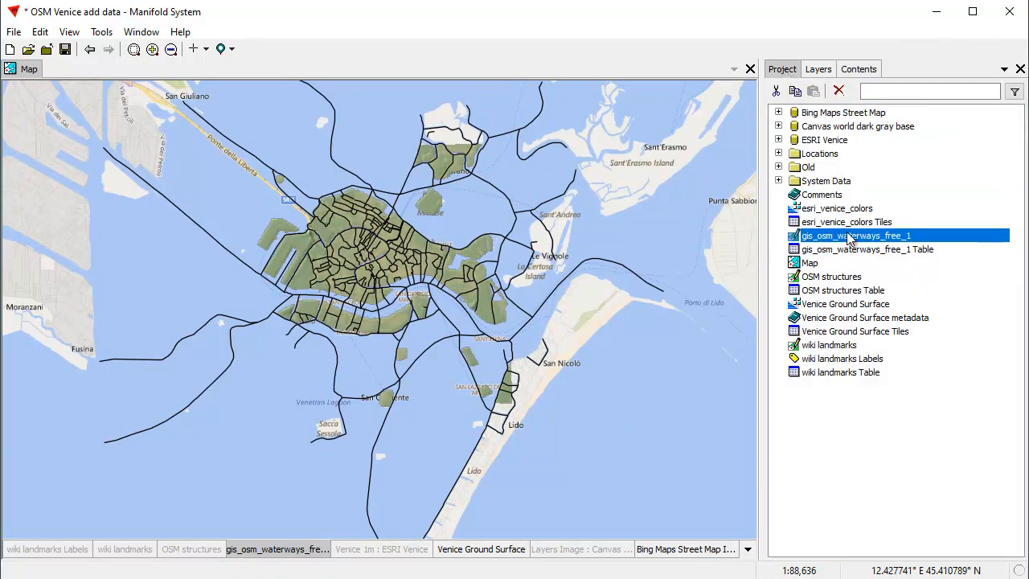
pyautogui.rightClick(848, 236)
pyautogui.click(889, 294)
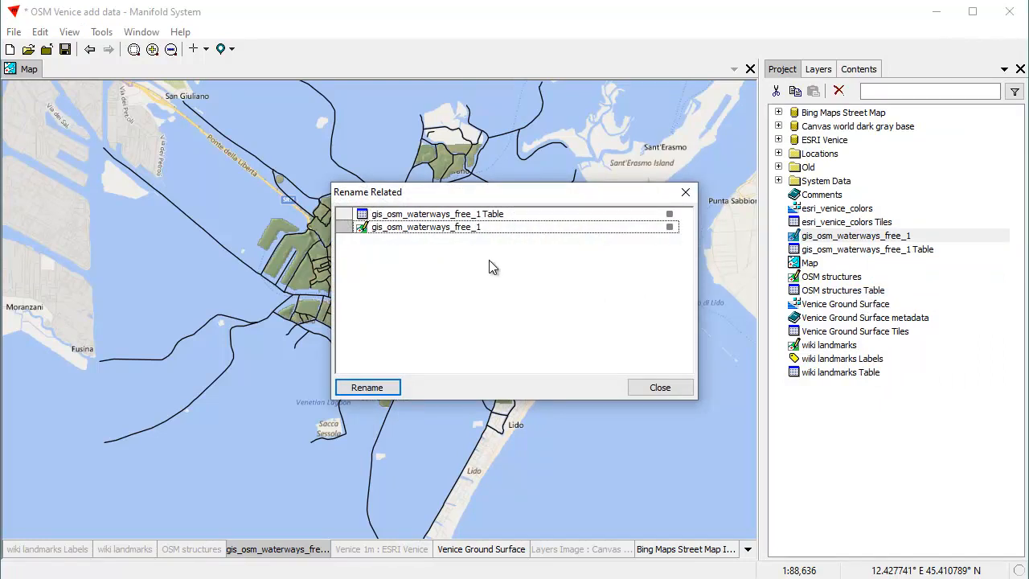
pyautogui.click(445, 229)
pyautogui.moveTo(490, 233); pyautogui.dragTo(328, 230)
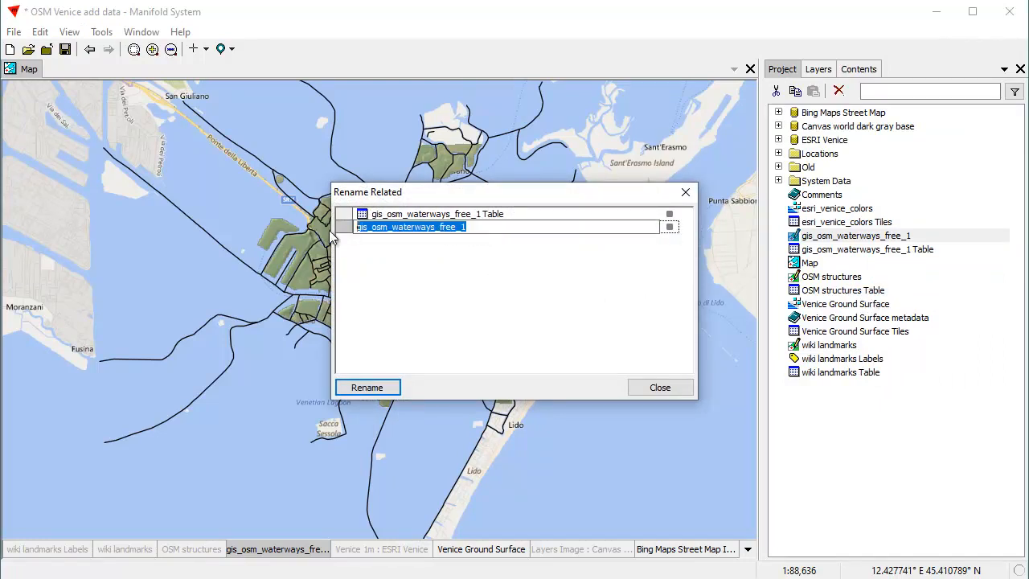
pyautogui.write('My Osm')
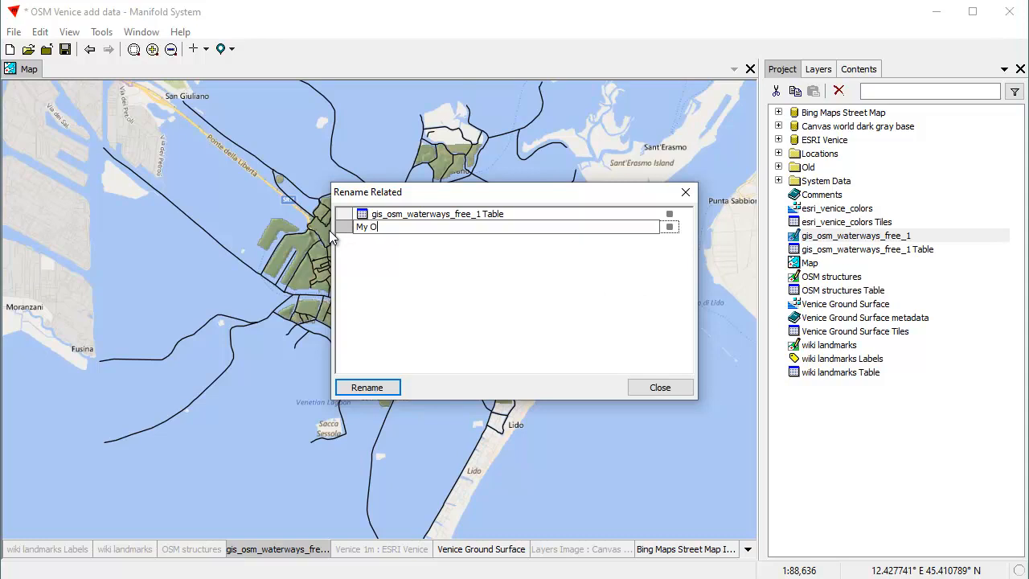
pyautogui.press('BackSpace')
pyautogui.press('BackSpace')
pyautogui.write('SM Canals')
pyautogui.press('Return')
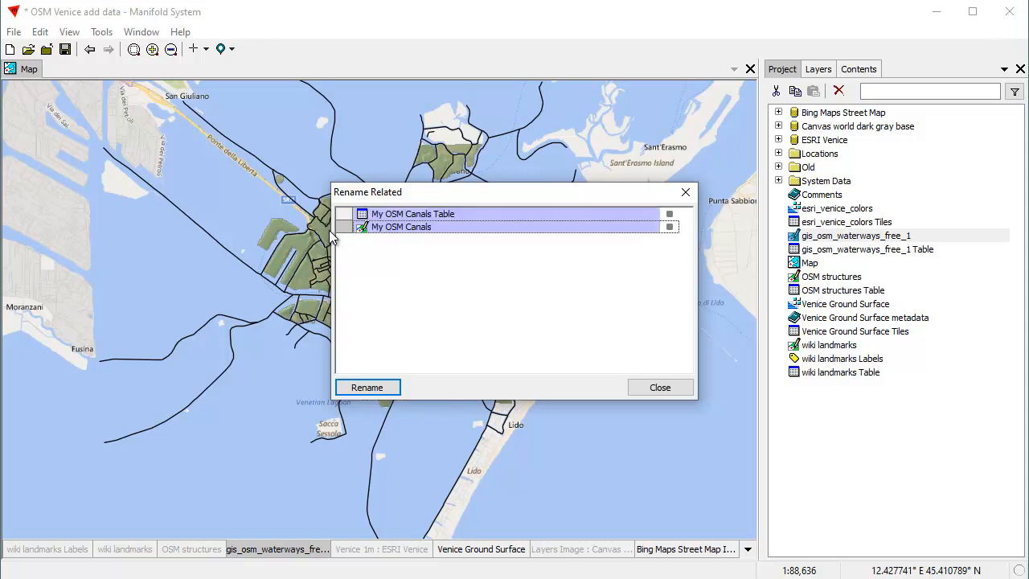
pyautogui.click(389, 388)
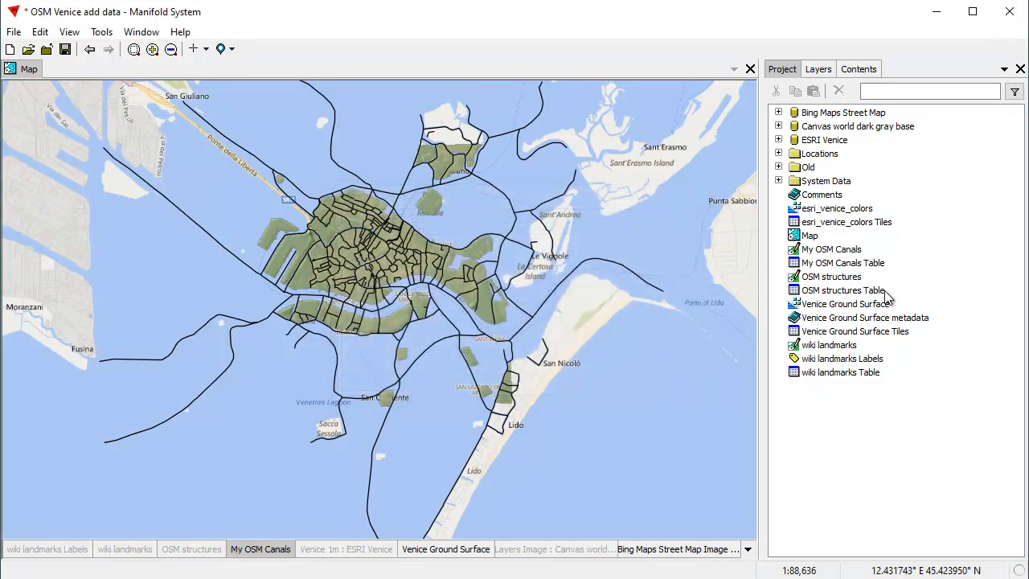
# Step: Open the My OSM Canals Table and look through its records and component information
pyautogui.doubleClick(842, 265)
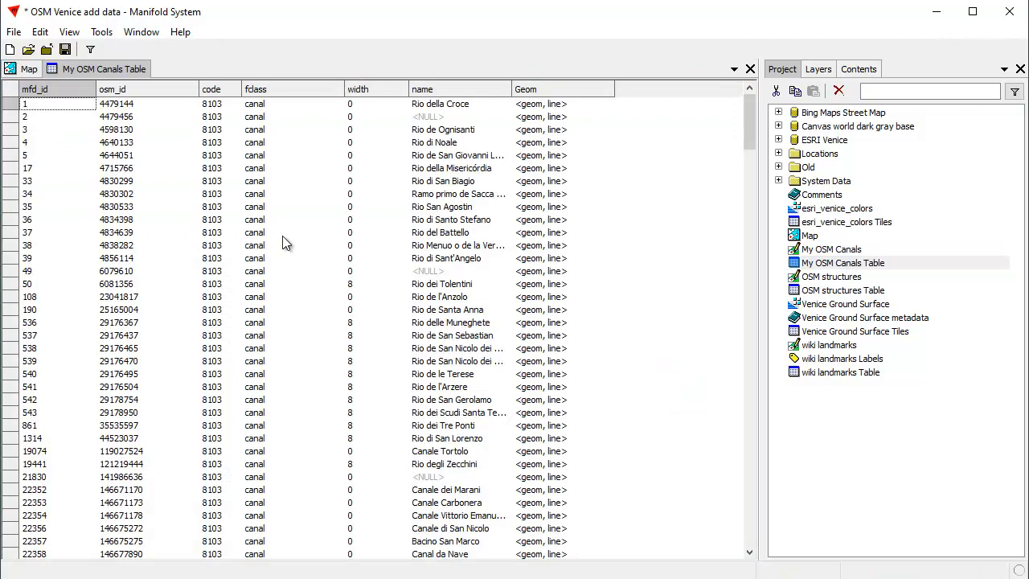
pyautogui.moveTo(749, 128); pyautogui.dragTo(727, 482)
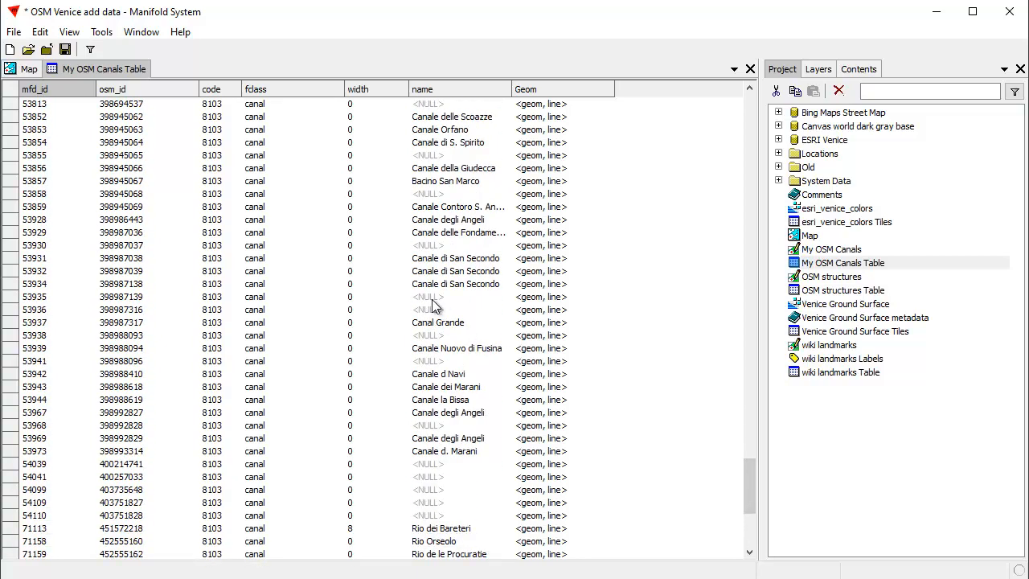
pyautogui.click(858, 70)
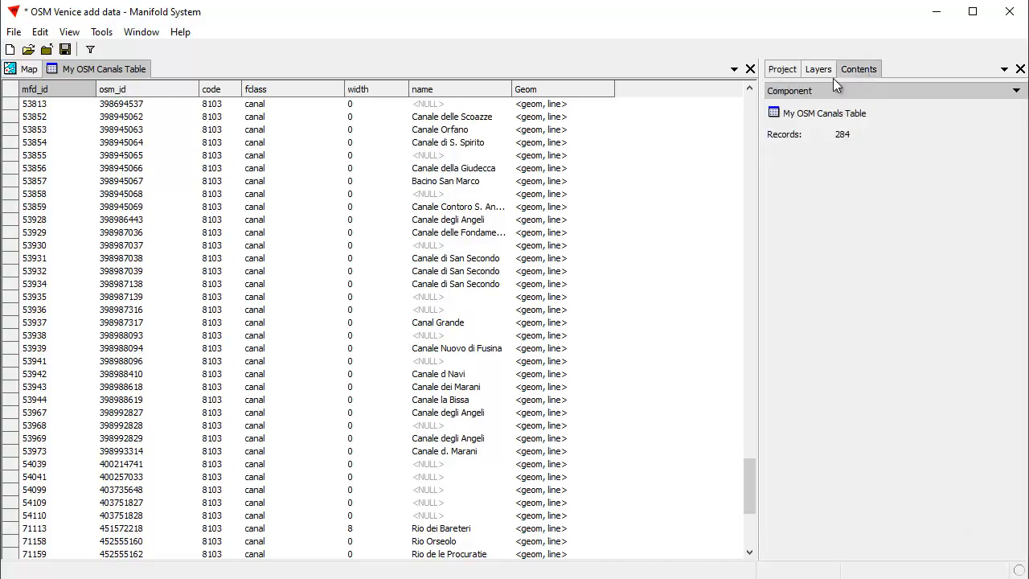
# Step: Select the records with null values in the name field of My OSM Canals Table and delete them
pyautogui.click(821, 92)
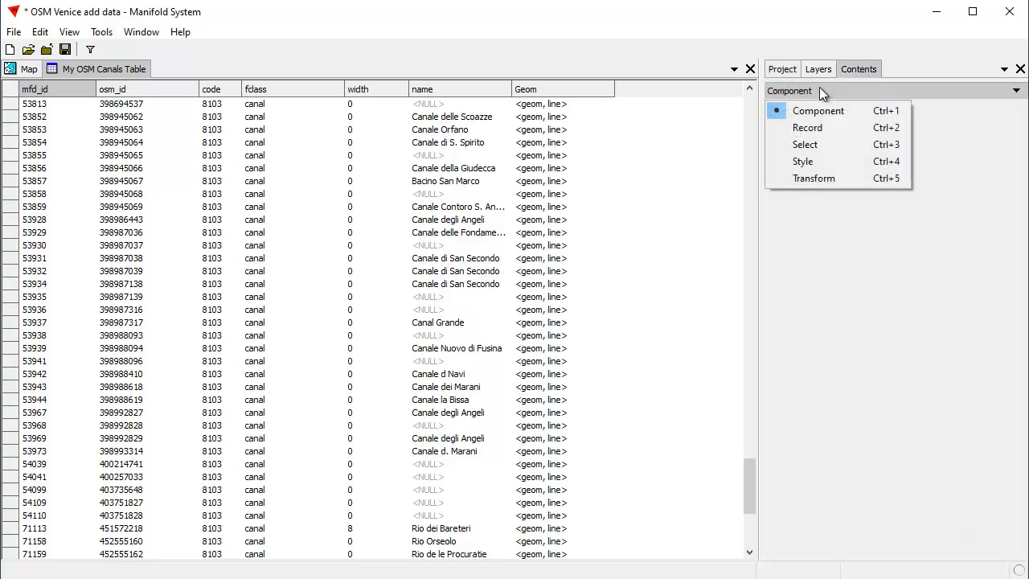
pyautogui.click(812, 146)
pyautogui.moveTo(1018, 222); pyautogui.dragTo(1024, 266)
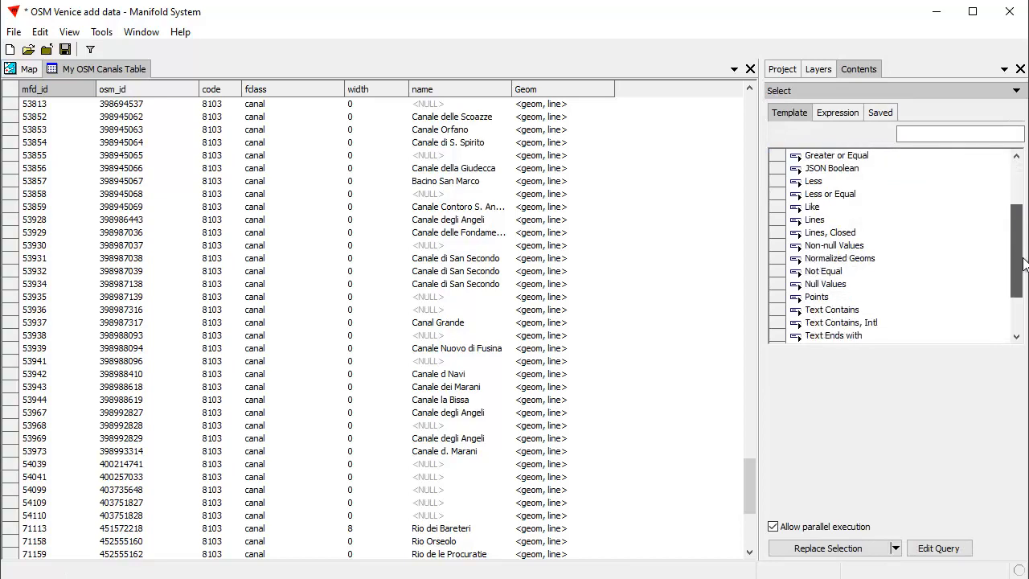
pyautogui.click(841, 284)
pyautogui.click(868, 359)
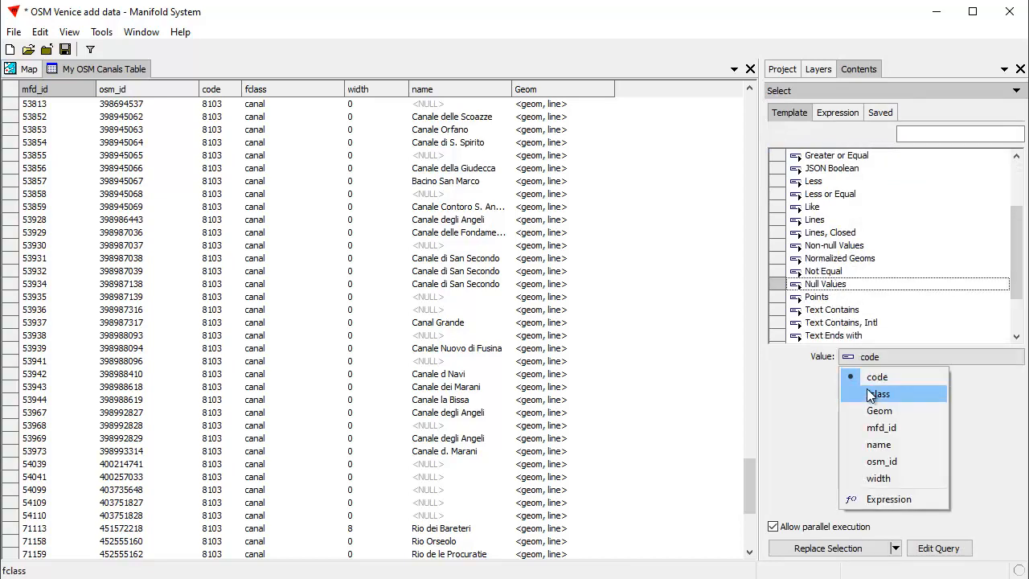
pyautogui.click(890, 445)
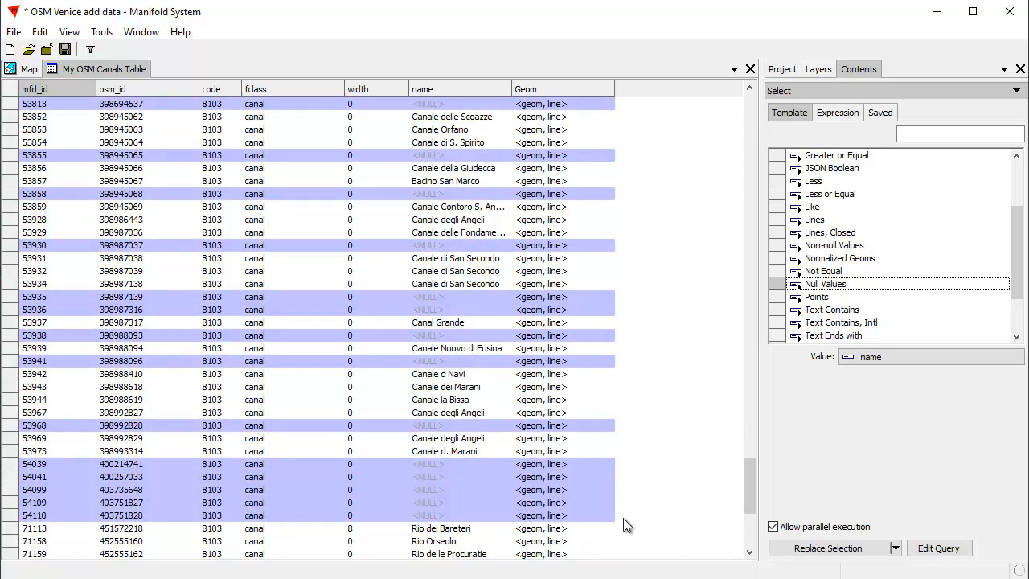
pyautogui.click(828, 548)
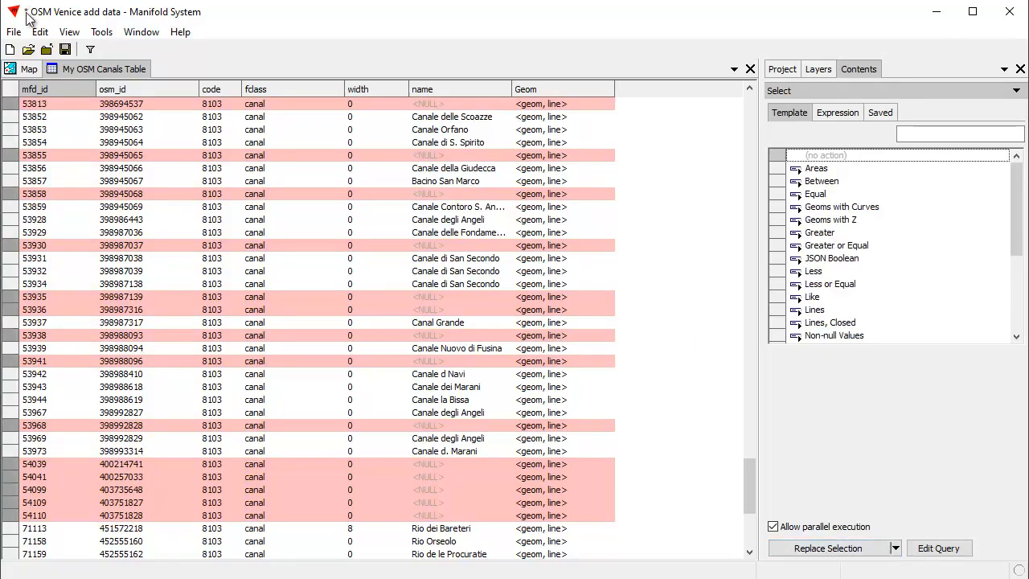
pyautogui.click(27, 72)
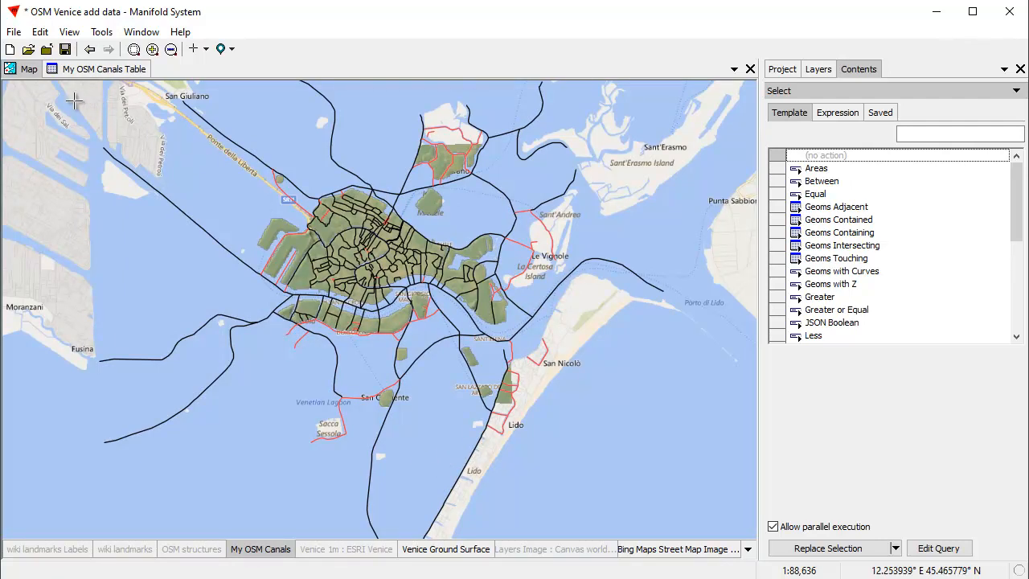
pyautogui.click(105, 69)
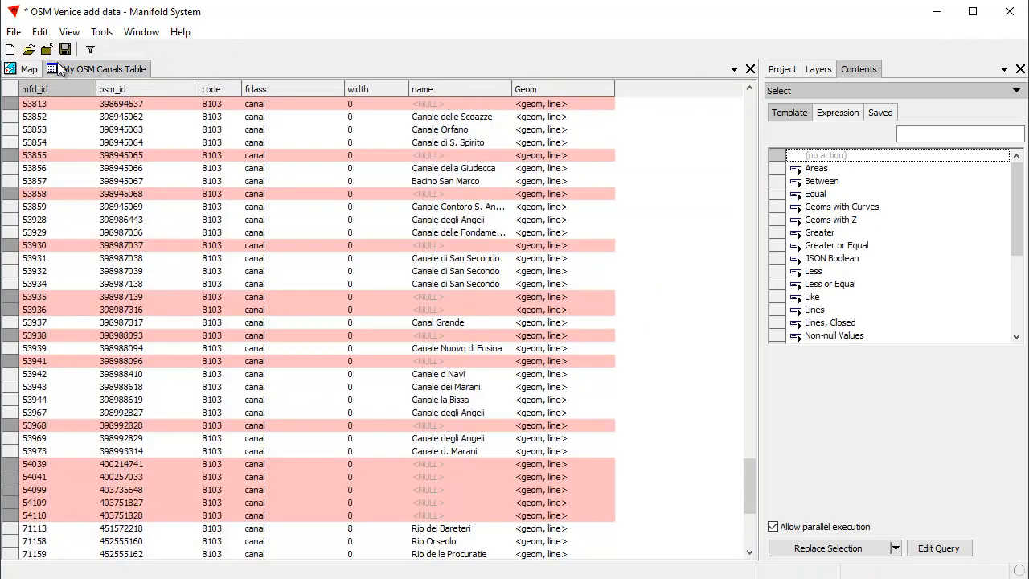
pyautogui.click(42, 34)
pyautogui.click(66, 122)
pyautogui.click(583, 331)
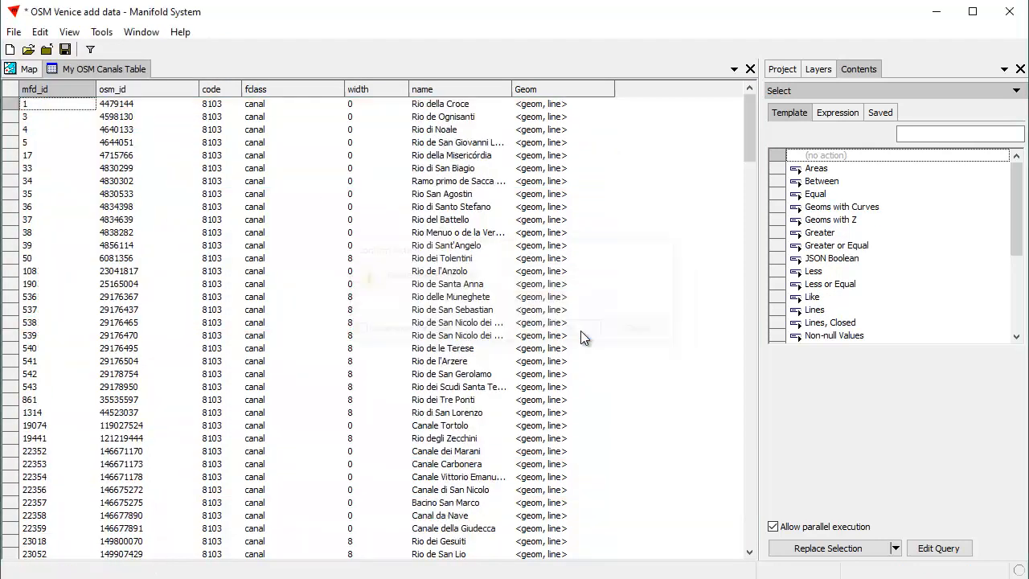
# Step: On the map, select the outlying canal lines running through the lagoon around Venice in My OSM Canals and delete them
pyautogui.click(29, 69)
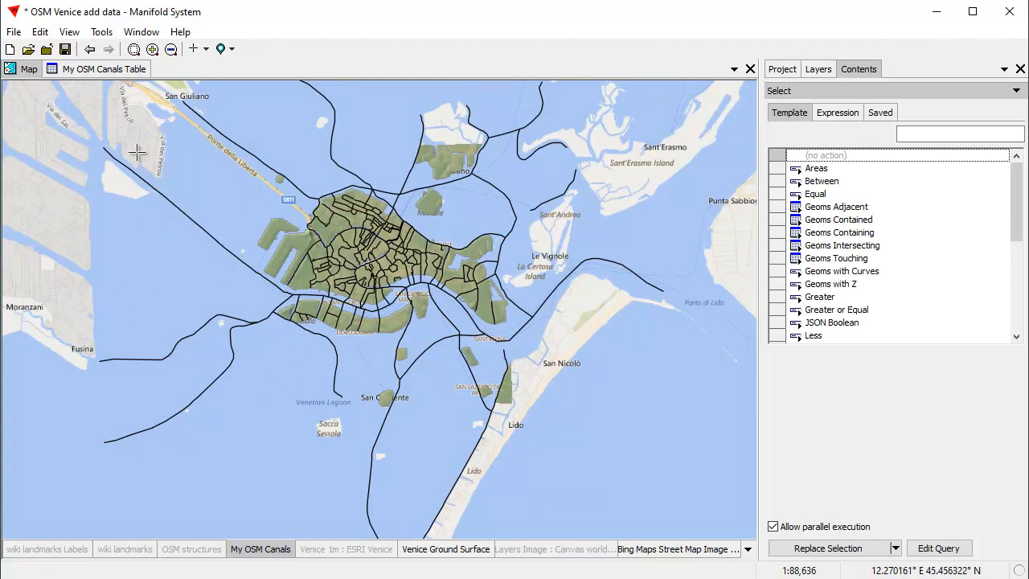
pyautogui.moveTo(113, 142); pyautogui.dragTo(187, 415)
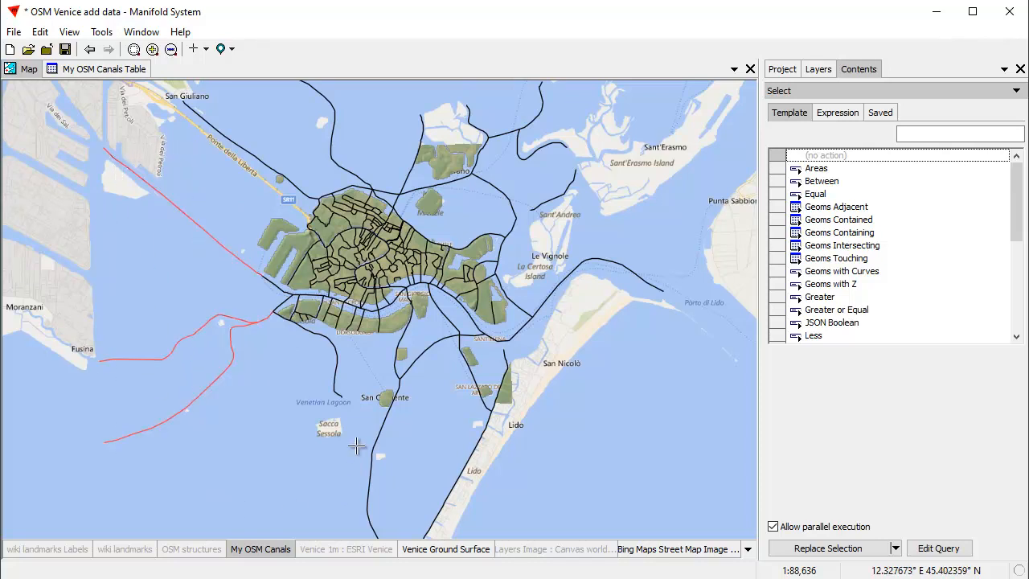
pyautogui.moveTo(317, 375); pyautogui.dragTo(547, 484)
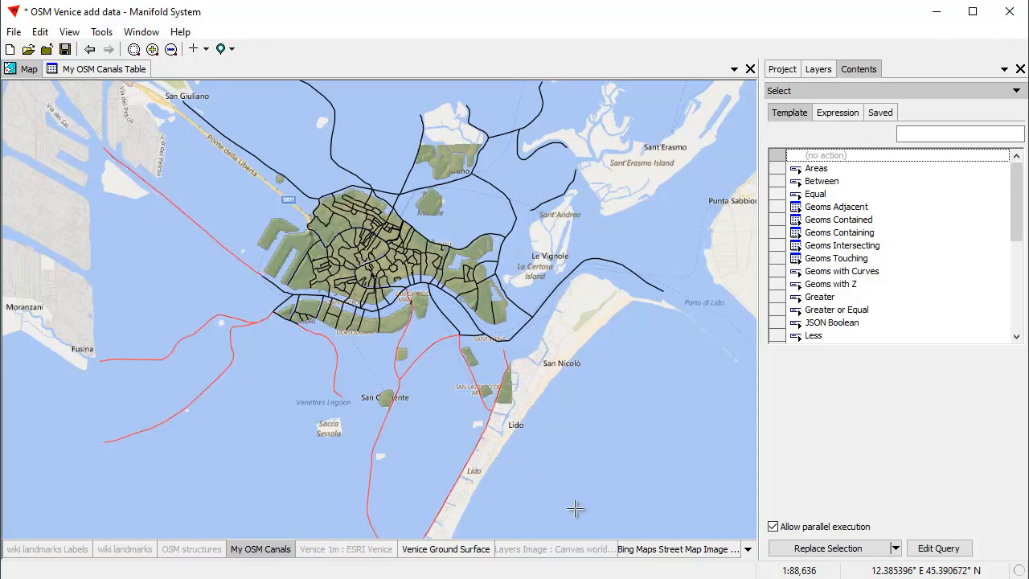
pyautogui.keyDown('ctrl'); pyautogui.click(543, 313); pyautogui.keyUp('ctrl')
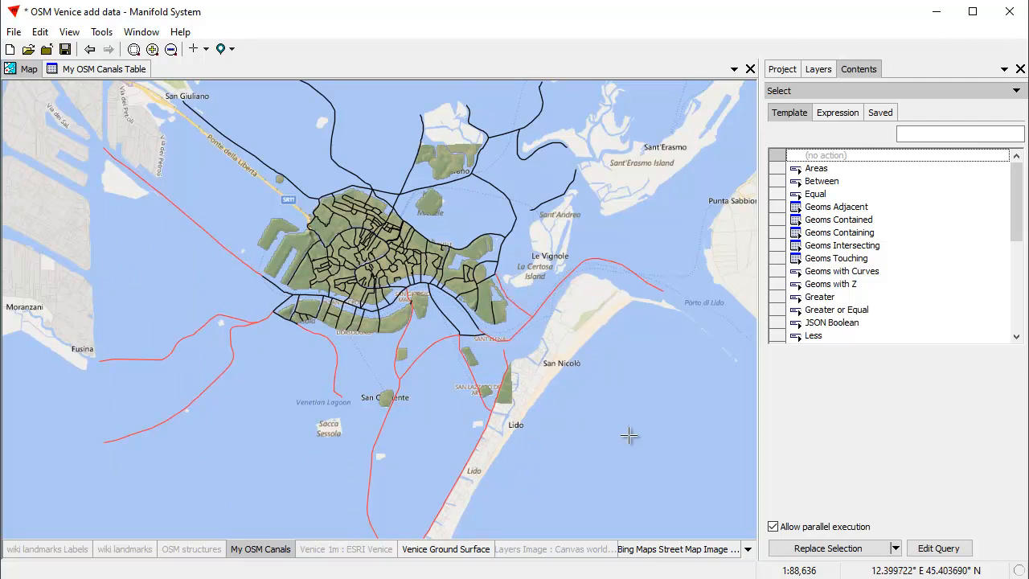
pyautogui.keyDown('ctrl'); pyautogui.click(450, 334); pyautogui.keyUp('ctrl')
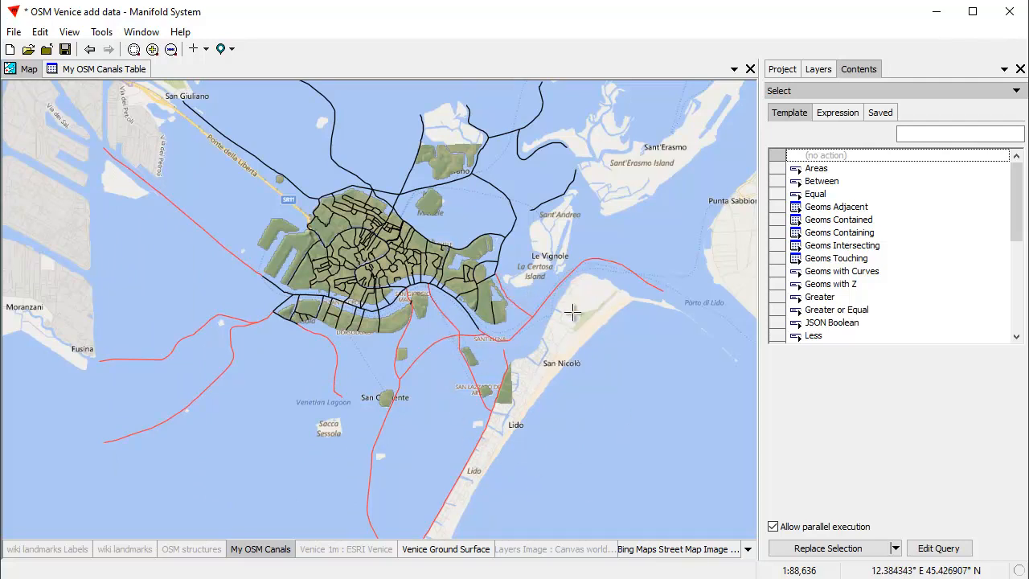
pyautogui.moveTo(339, 93); pyautogui.dragTo(595, 211)
pyautogui.moveTo(454, 170); pyautogui.dragTo(513, 192)
pyautogui.moveTo(201, 118); pyautogui.dragTo(313, 174)
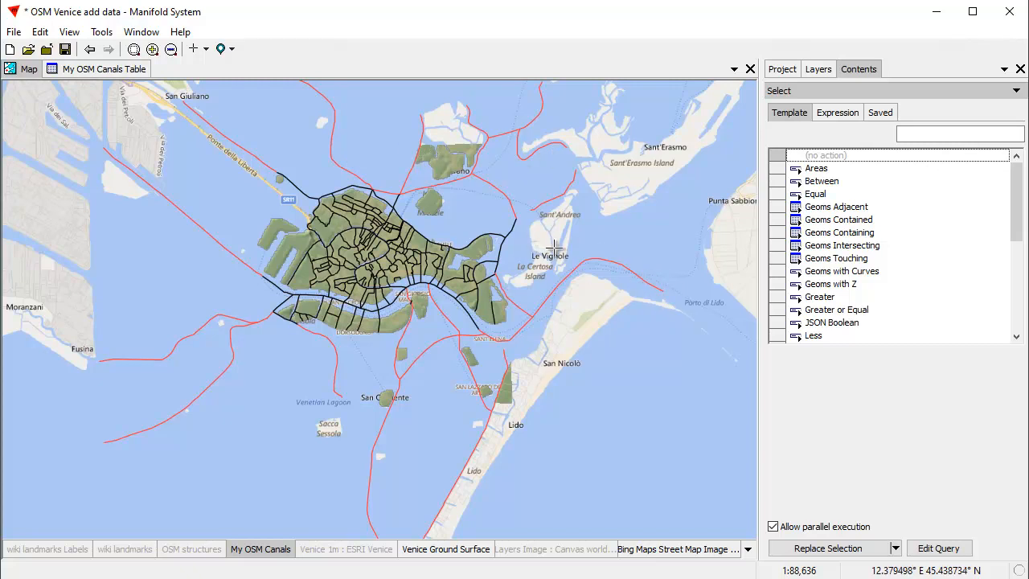
pyautogui.keyDown('ctrl'); pyautogui.click(497, 233); pyautogui.keyUp('ctrl')
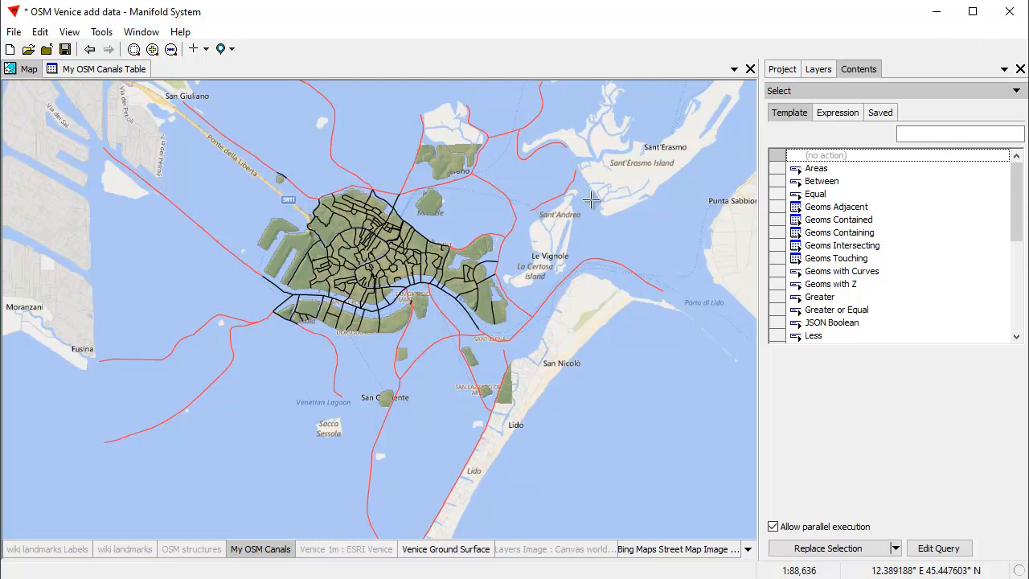
pyautogui.moveTo(164, 98); pyautogui.dragTo(566, 415)
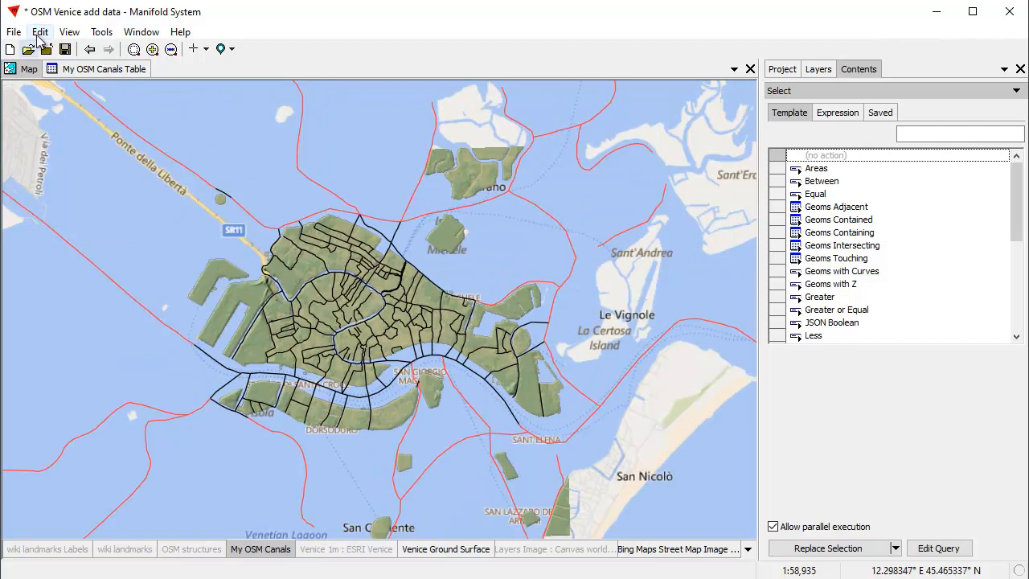
pyautogui.click(39, 32)
pyautogui.click(59, 99)
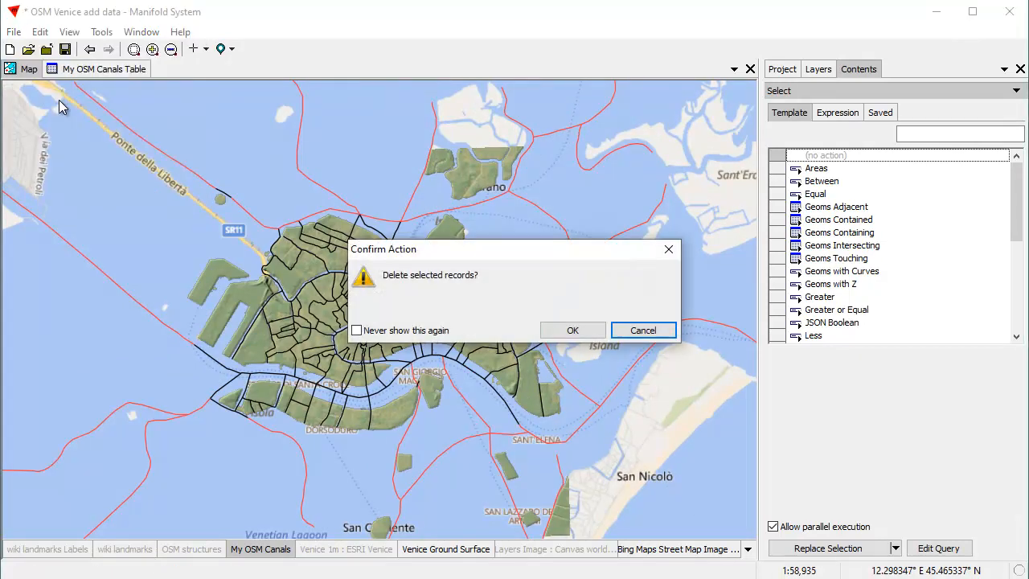
pyautogui.click(589, 333)
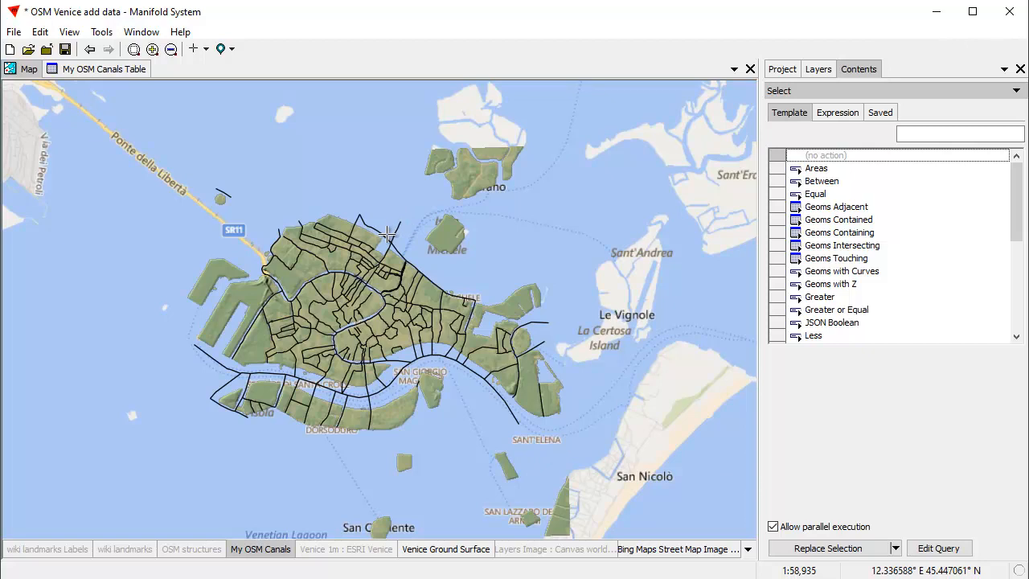
# Step: Select the canal lines crossing and following Venice's northeastern shore and delete them
pyautogui.moveTo(389, 235); pyautogui.dragTo(403, 250)
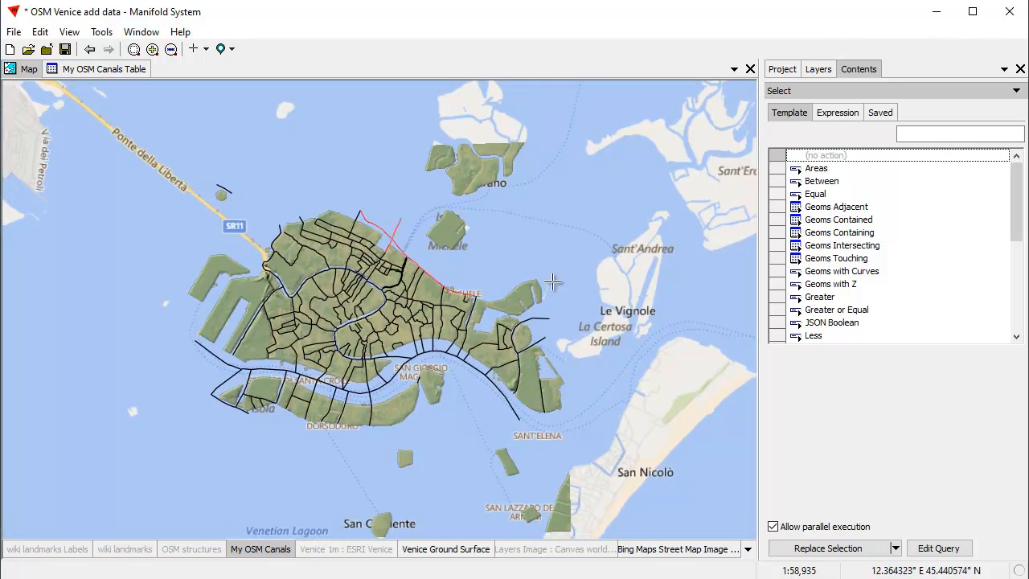
pyautogui.click(42, 32)
pyautogui.click(76, 100)
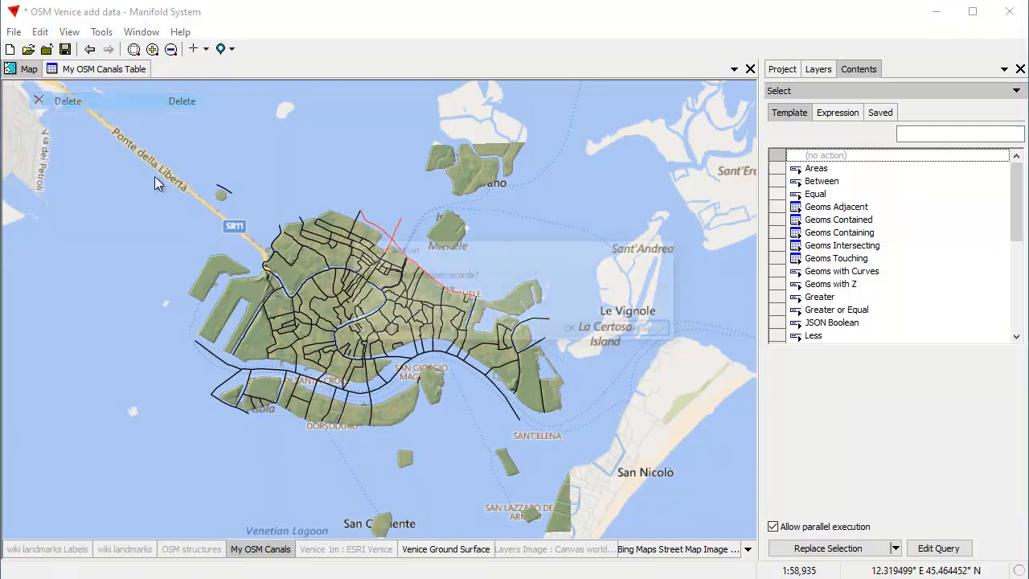
pyautogui.click(571, 334)
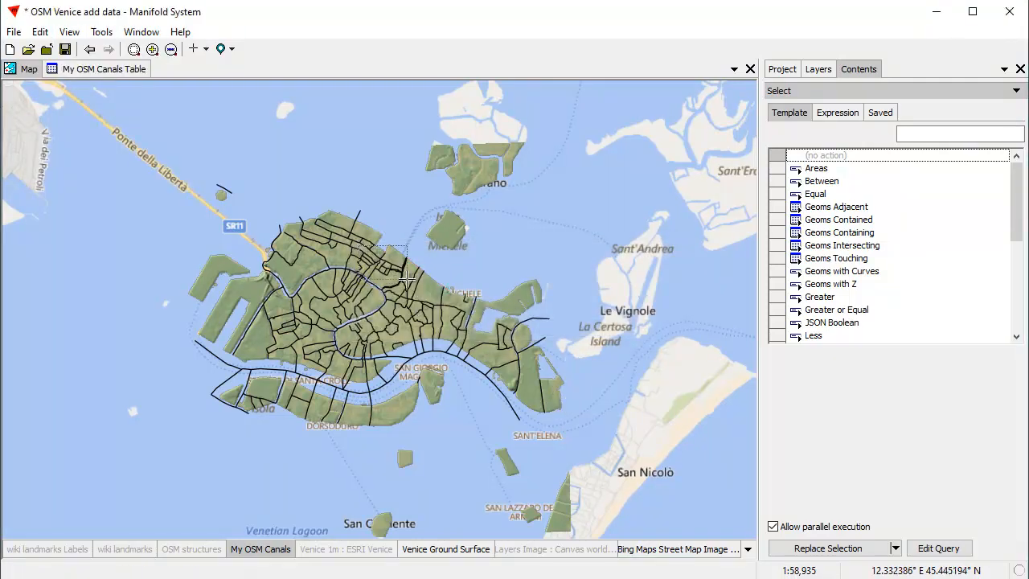
# Step: Delete the bank outline around the curving canal that opens onto the northeastern shore, keeping its centerline
pyautogui.scroll(3, 487, 299)
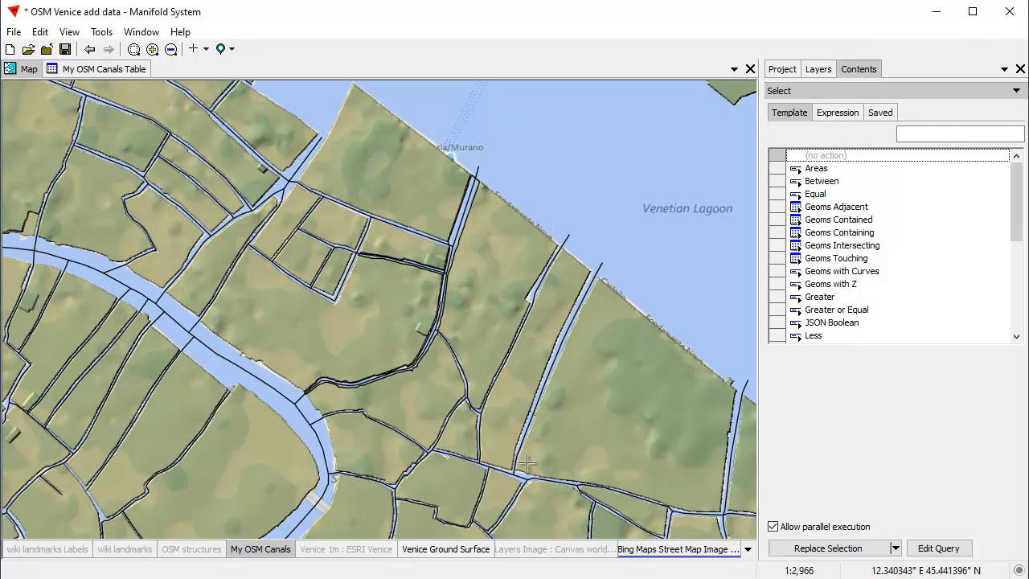
pyautogui.scroll(2, 502, 402)
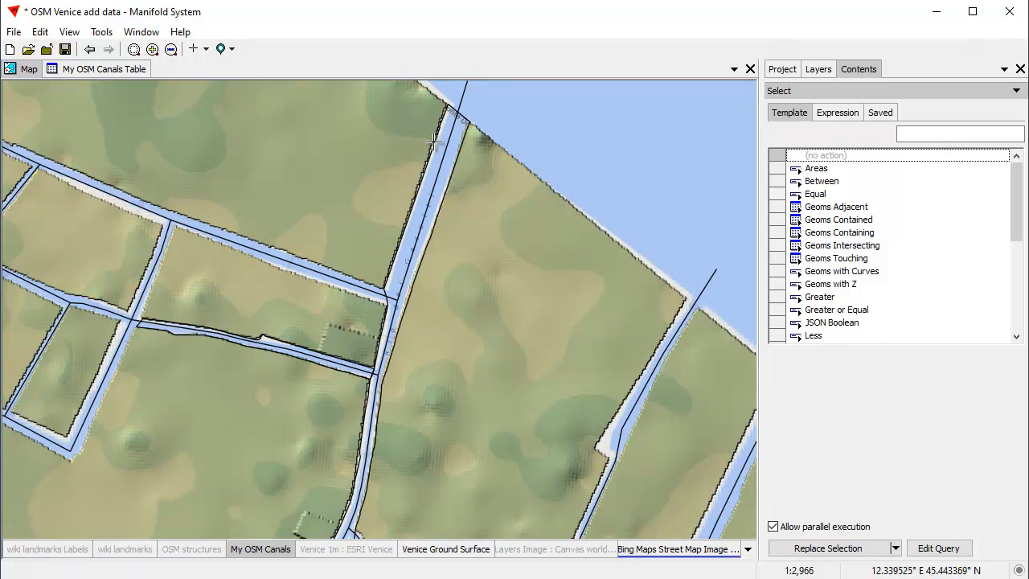
pyautogui.keyDown('ctrl'); pyautogui.click(434, 143); pyautogui.keyUp('ctrl')
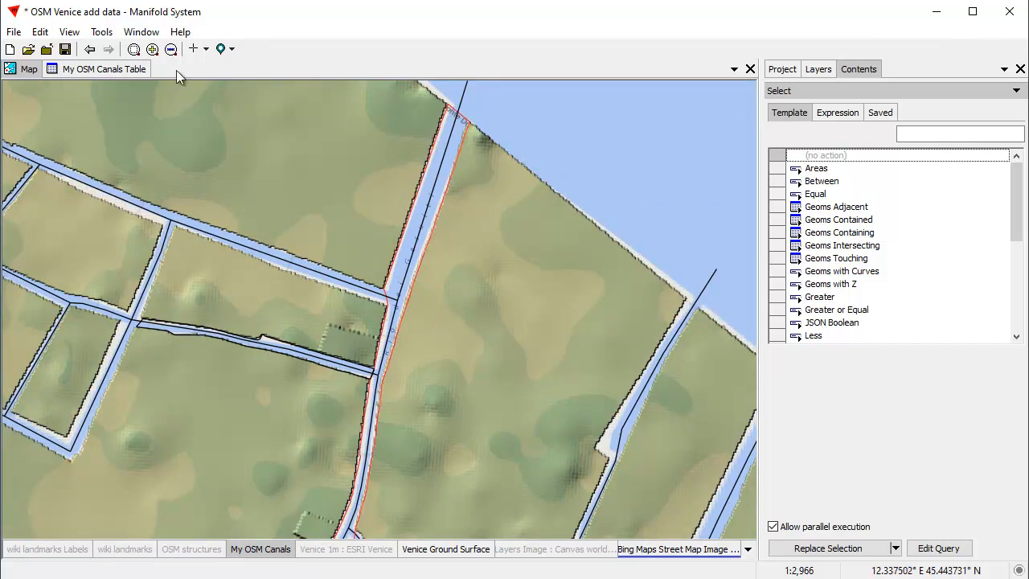
pyautogui.click(40, 31)
pyautogui.click(50, 100)
pyautogui.click(572, 330)
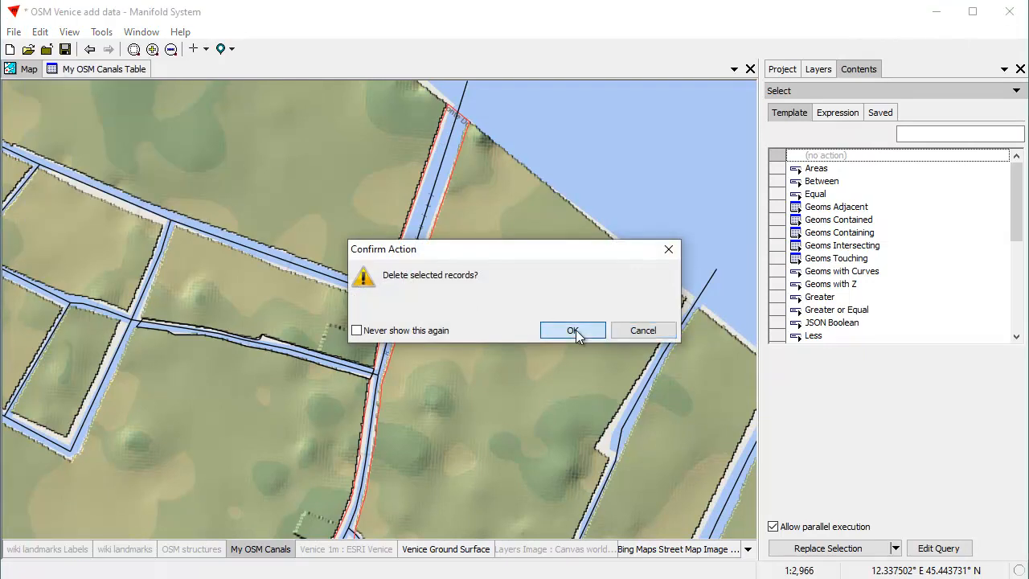
pyautogui.click(92, 50)
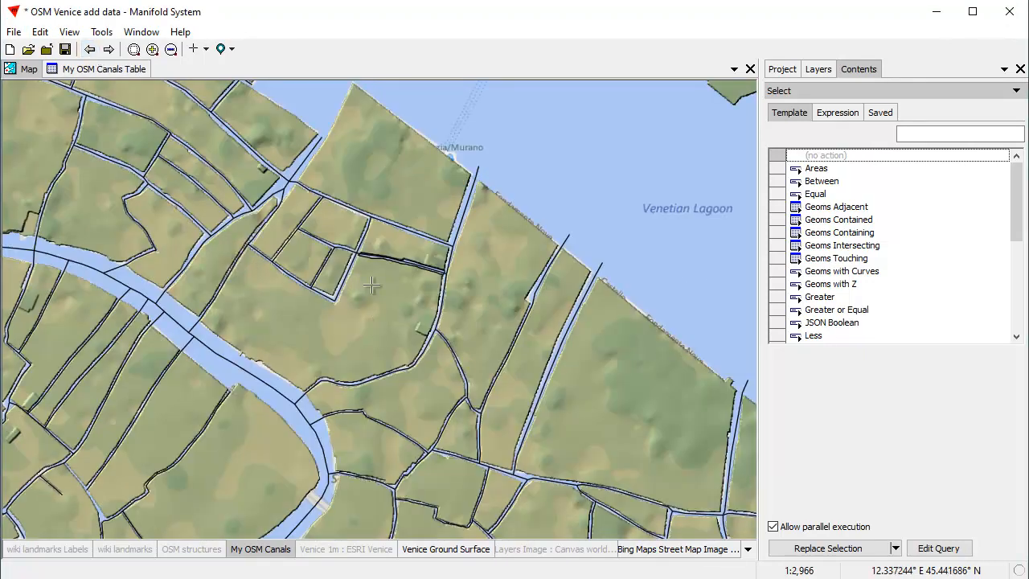
# Step: Delete the bank outline around the short side canal just west of the curving canal, keeping its centerline
pyautogui.moveTo(339, 234); pyautogui.dragTo(459, 302)
pyautogui.click(585, 323)
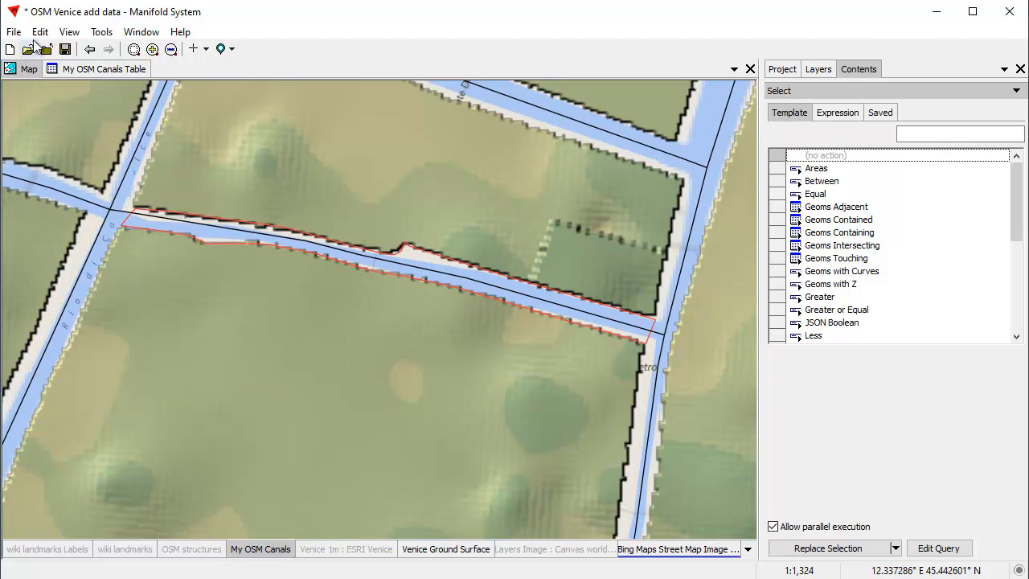
pyautogui.click(39, 32)
pyautogui.click(86, 102)
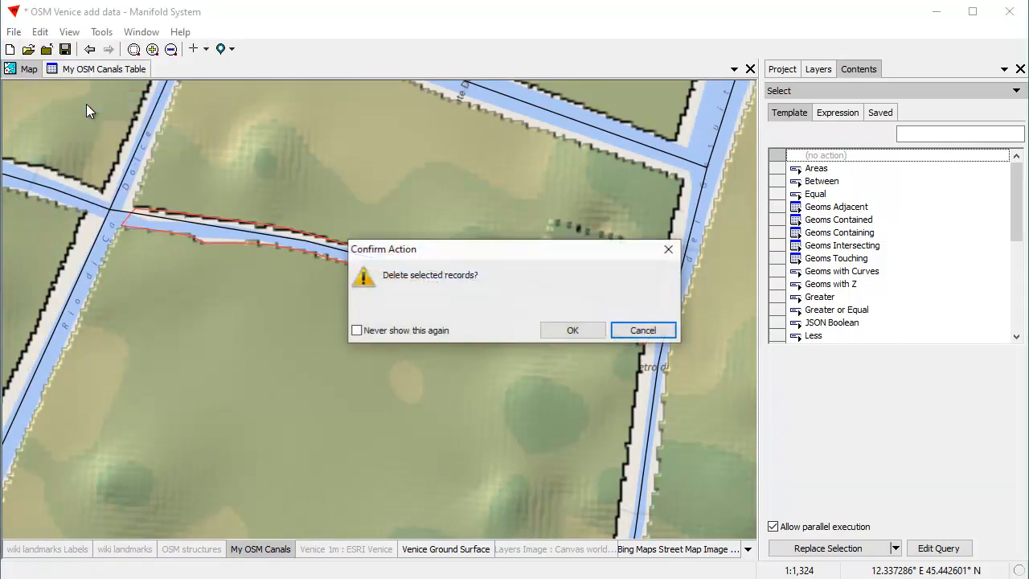
pyautogui.click(573, 331)
pyautogui.click(89, 49)
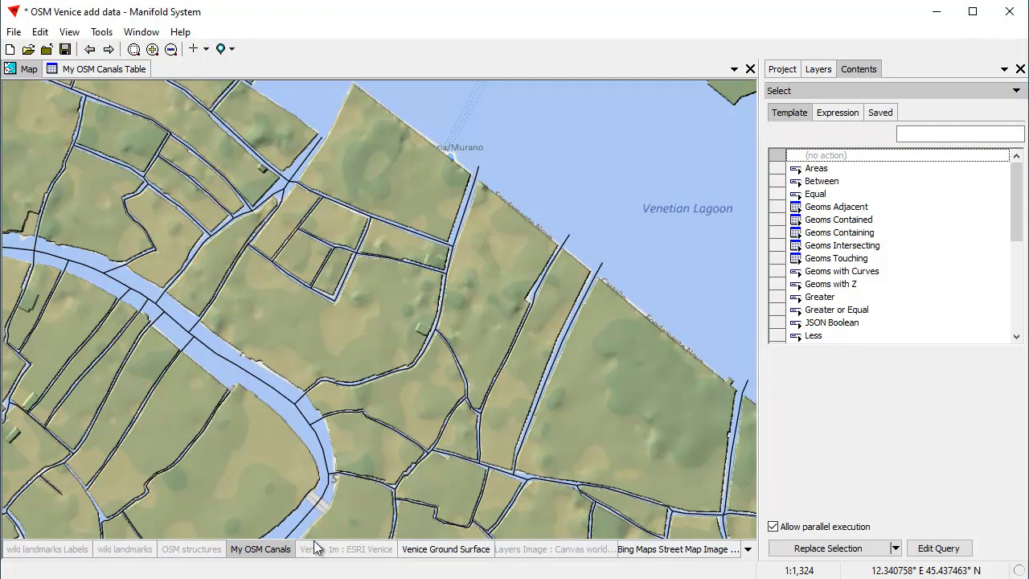
# Step: Zoom to the My OSM Canals layer and examine the remaining canal lines in central Venice
pyautogui.doubleClick(261, 550)
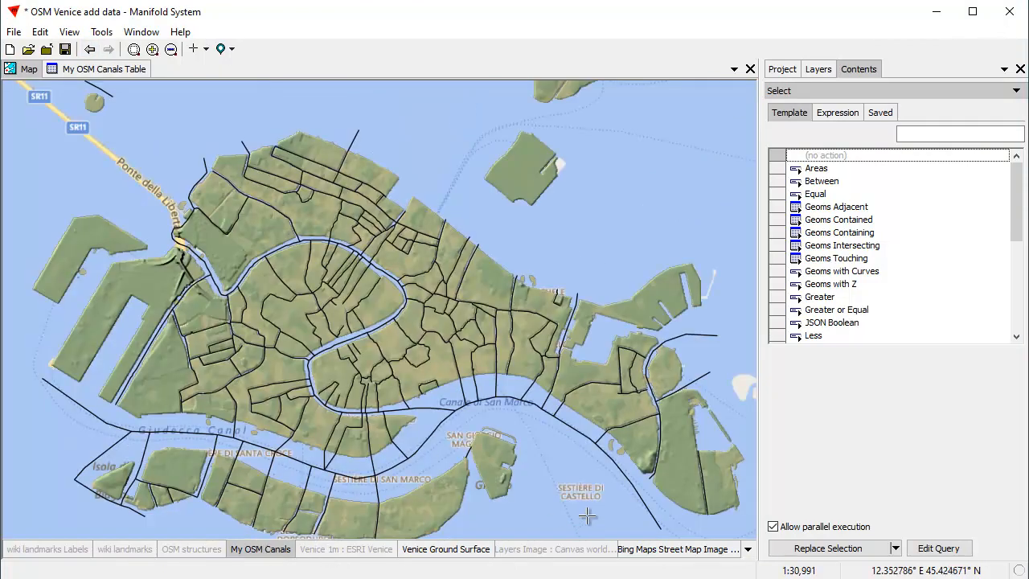
pyautogui.moveTo(551, 491); pyautogui.dragTo(557, 434)
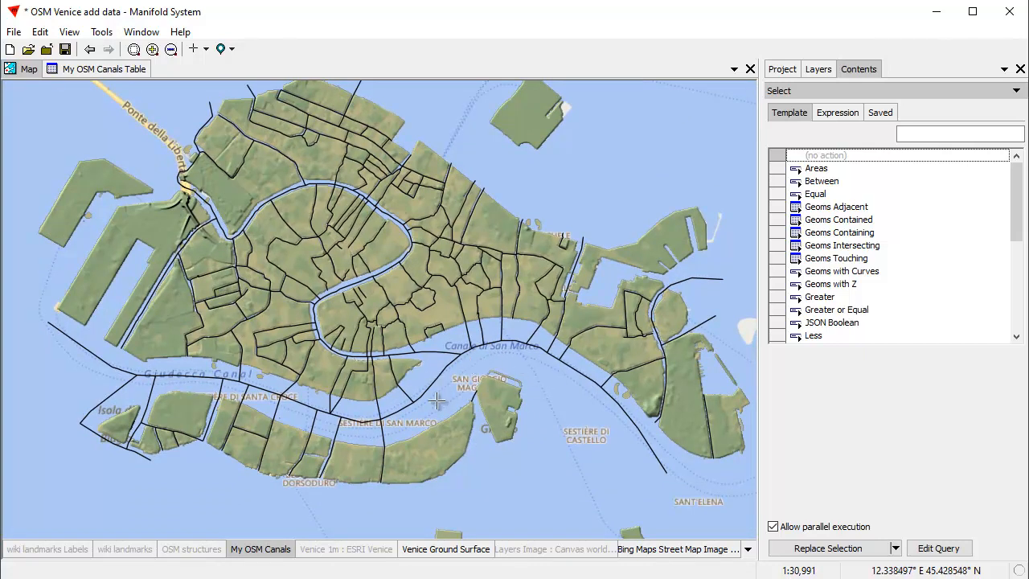
pyautogui.moveTo(184, 163); pyautogui.dragTo(651, 440)
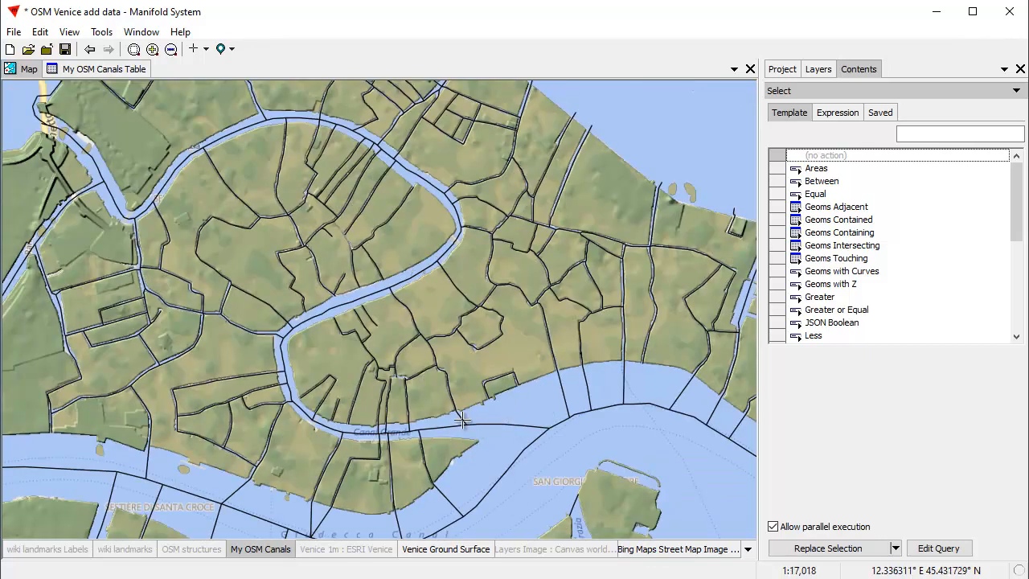
# Step: Inspect the attribute records of two small side canals and the large S-shaped canal through central Venice
pyautogui.click(463, 417)
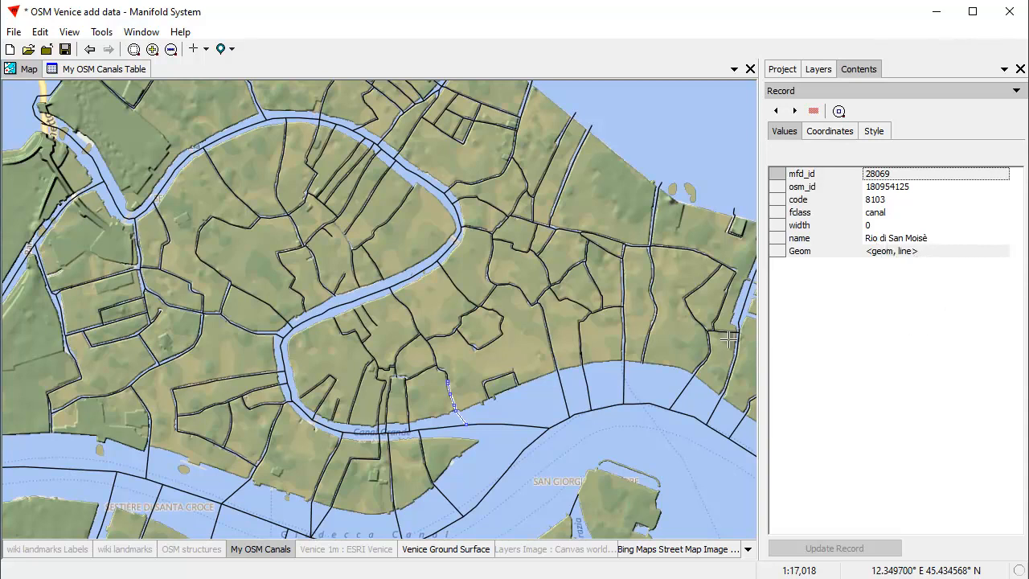
pyautogui.click(520, 293)
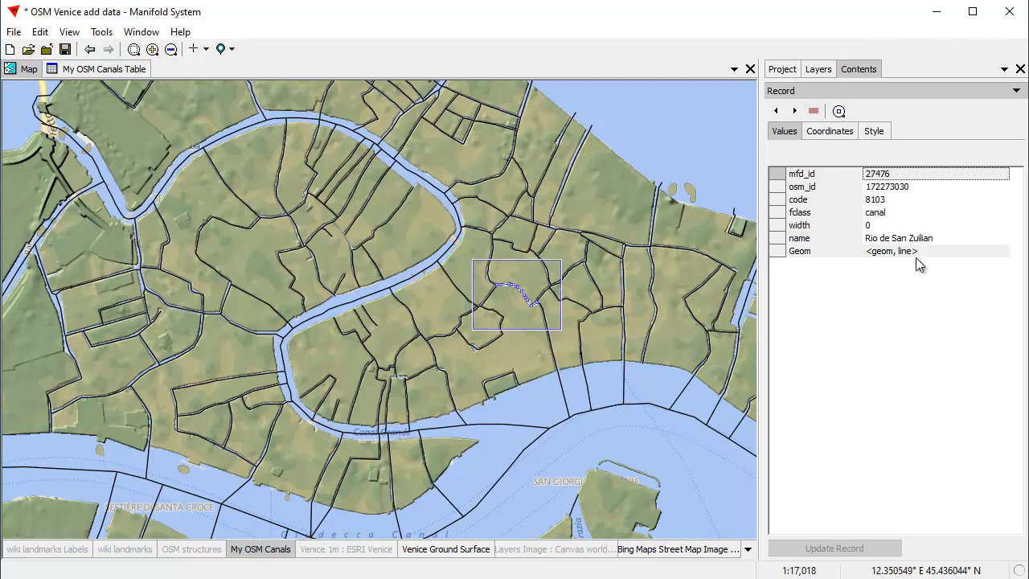
pyautogui.click(426, 271)
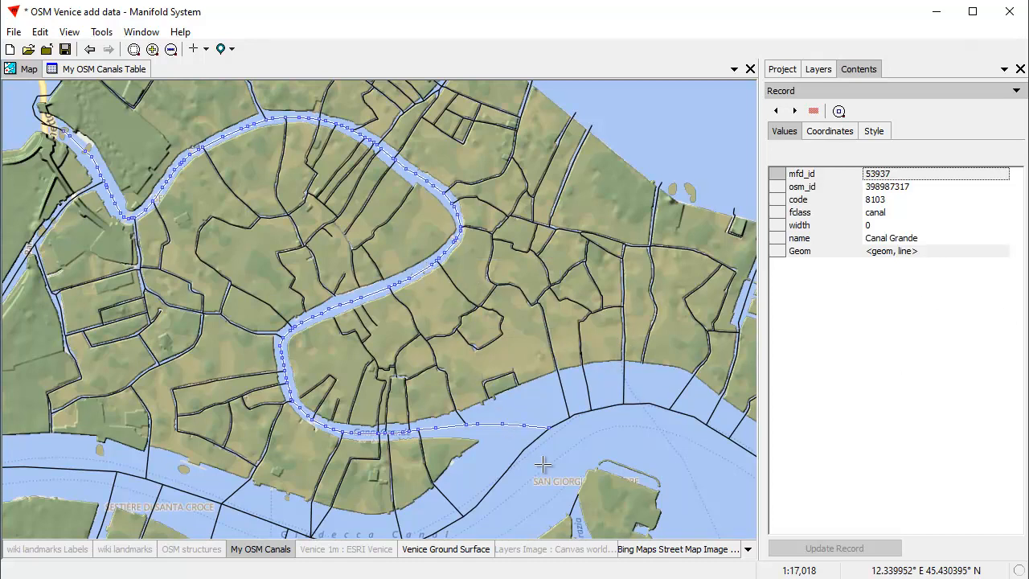
pyautogui.click(667, 448)
# Step: Style the My OSM Canals lines with a blue stroke color and a 1.5 pt line width
pyautogui.click(840, 89)
pyautogui.click(830, 159)
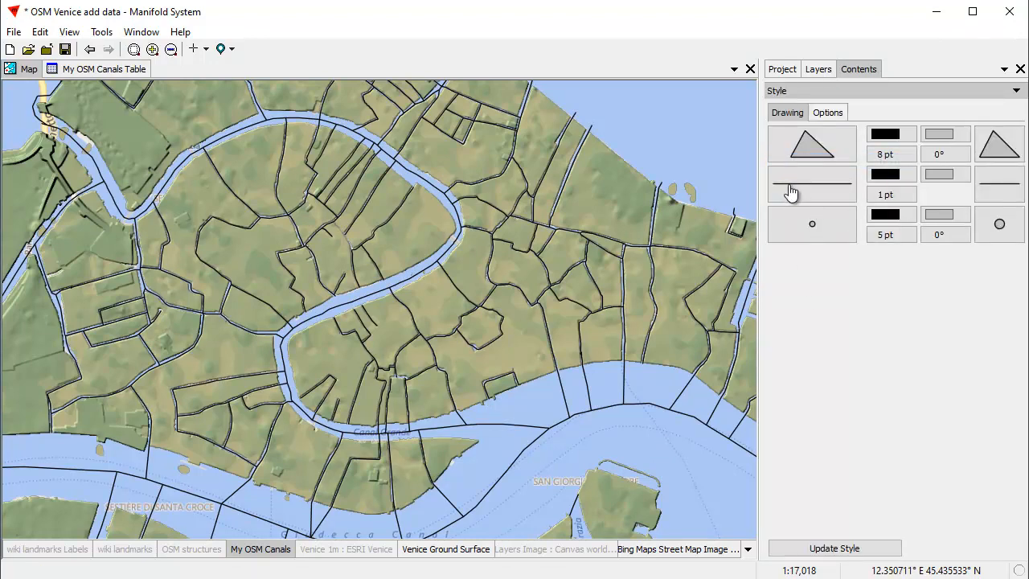
pyautogui.click(886, 178)
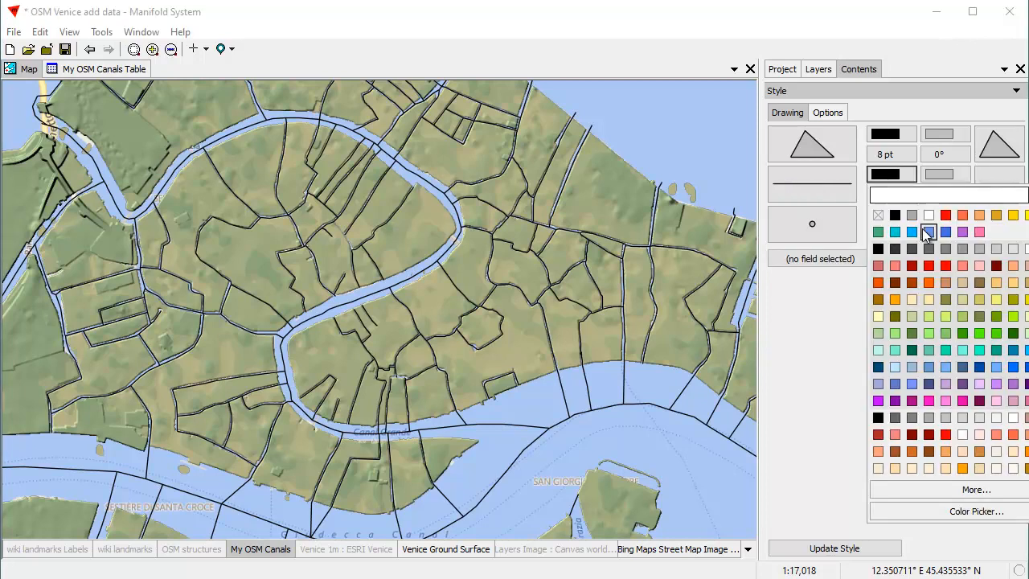
pyautogui.click(942, 231)
pyautogui.click(885, 195)
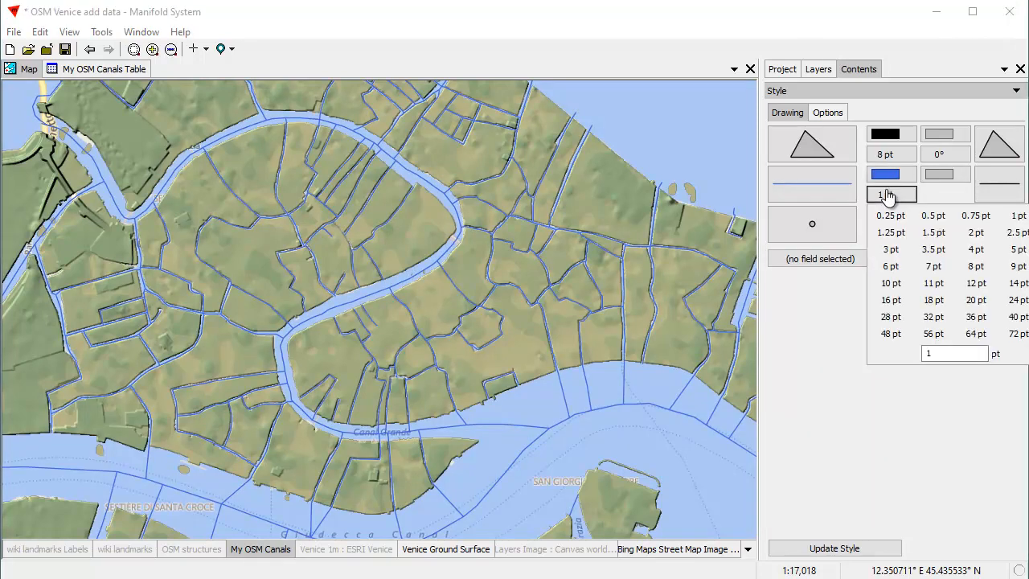
pyautogui.click(934, 233)
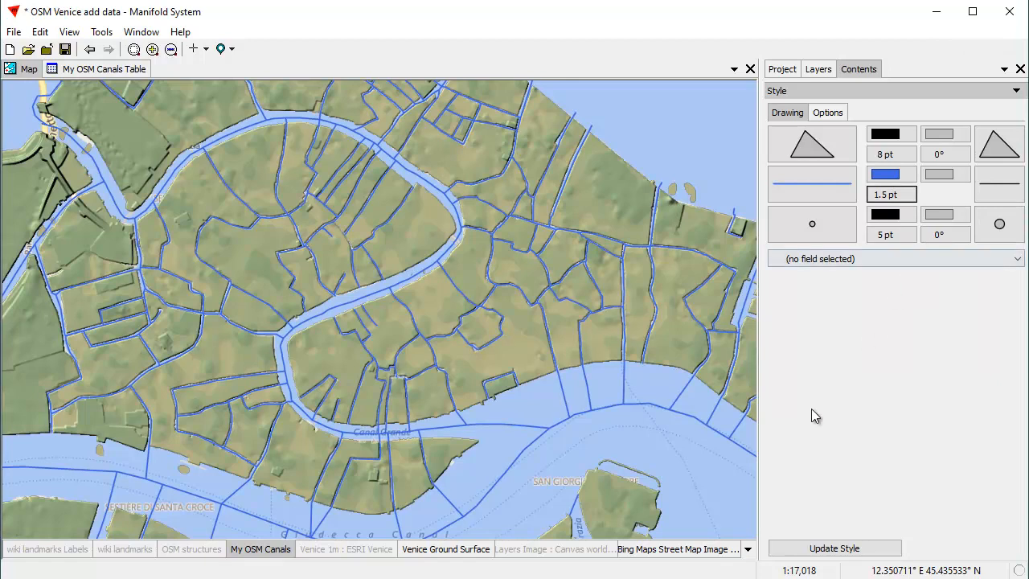
# Step: Turn on the OSM structures, wiki landmarks and wiki landmarks Labels layers in the map
pyautogui.click(193, 553)
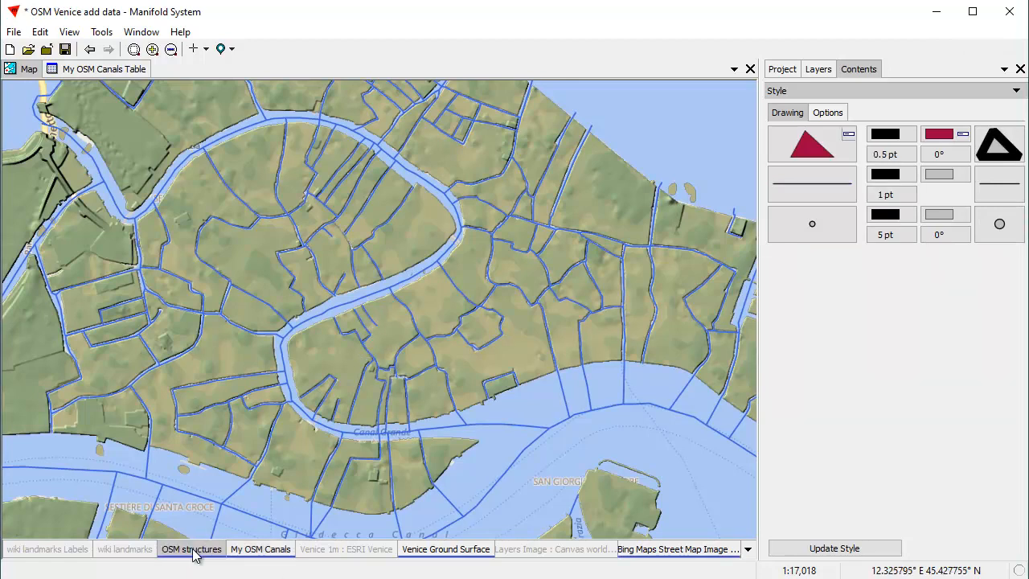
pyautogui.click(121, 550)
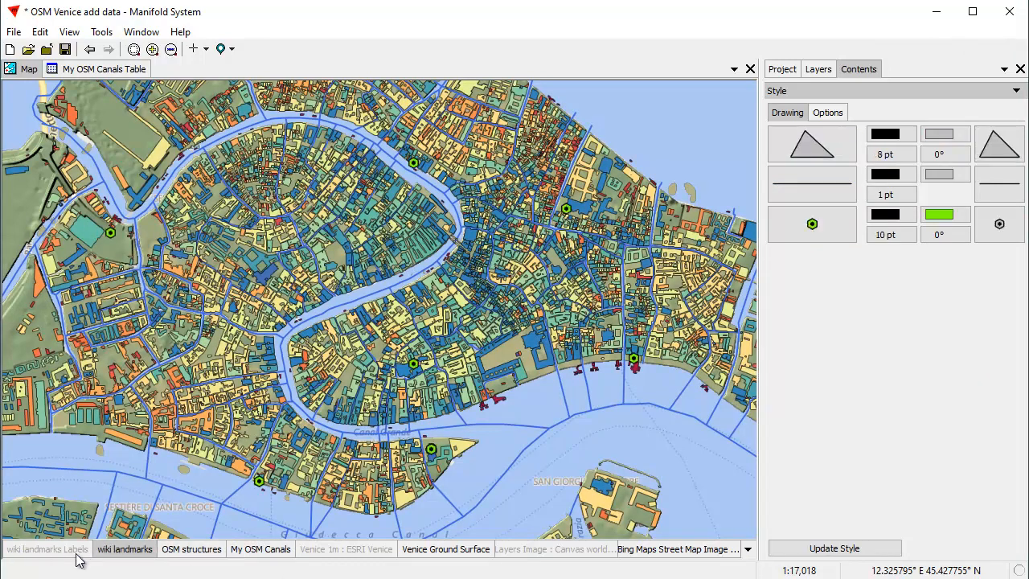
pyautogui.click(48, 550)
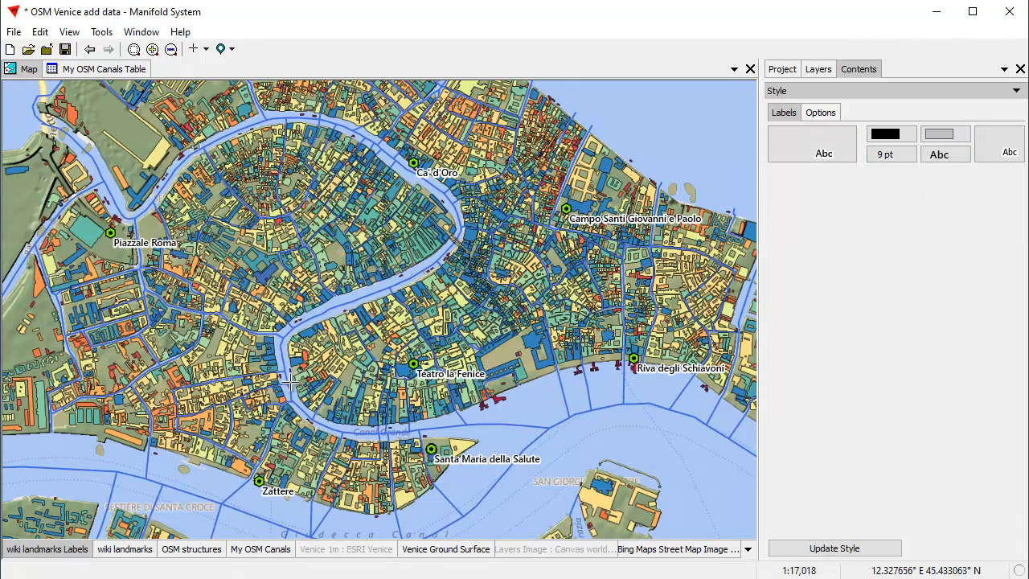
pyautogui.scroll(-2, 416, 361)
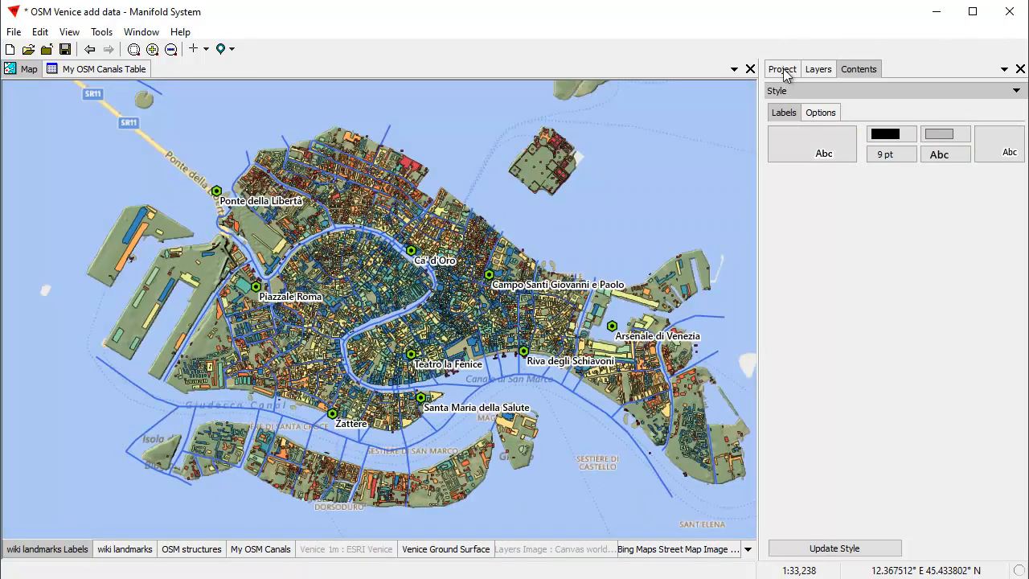
# Step: Set up a new map named Map 2 with Google Maps Satellite as its base layer
pyautogui.click(782, 71)
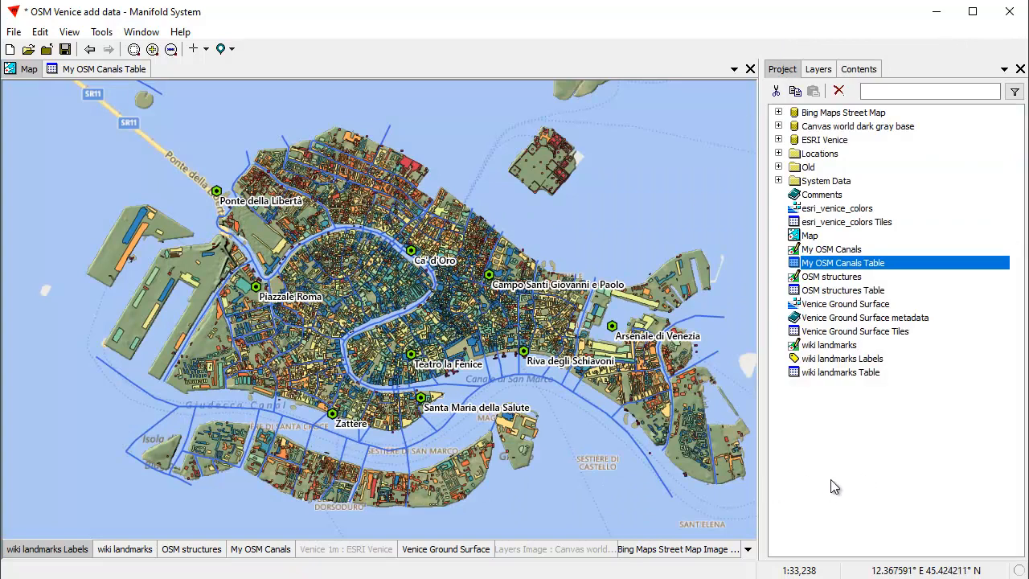
pyautogui.click(799, 414)
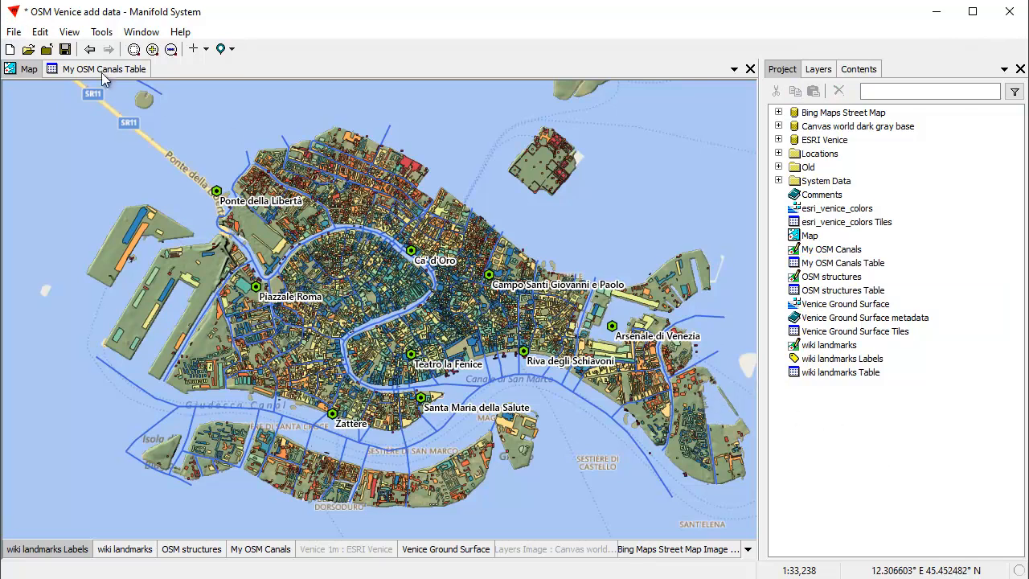
pyautogui.click(12, 33)
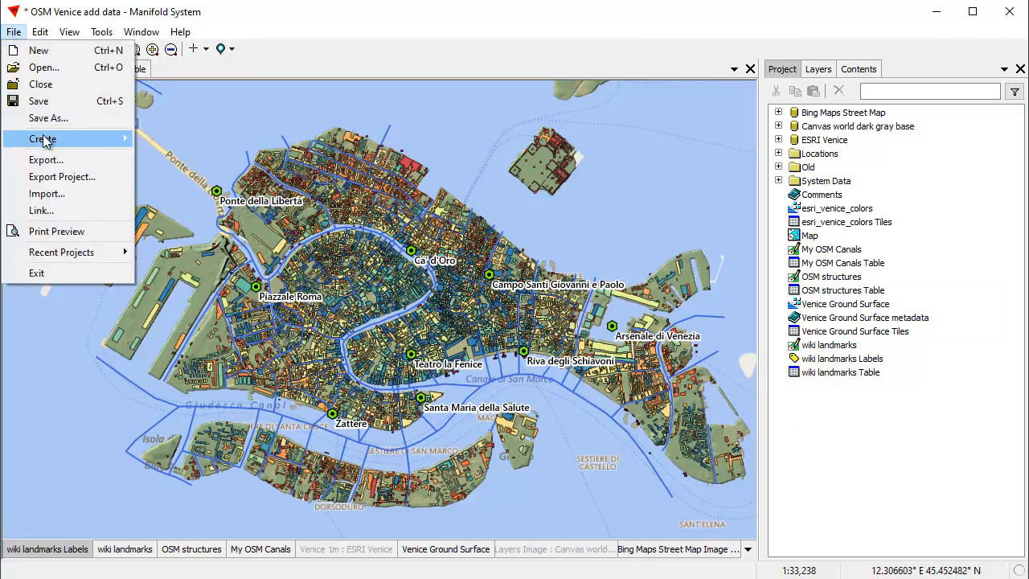
pyautogui.moveTo(49, 140)
pyautogui.click(173, 240)
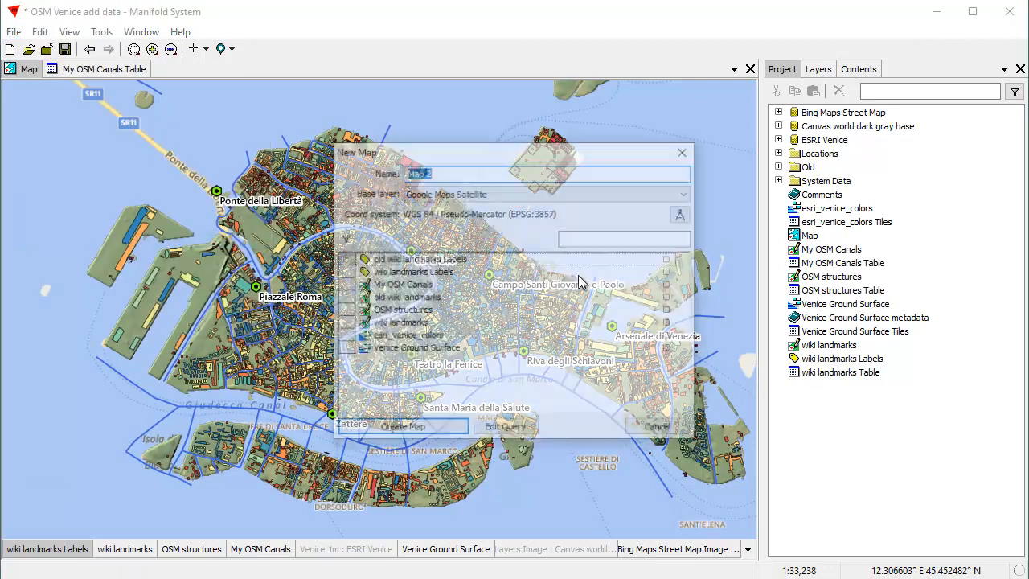
pyautogui.click(691, 193)
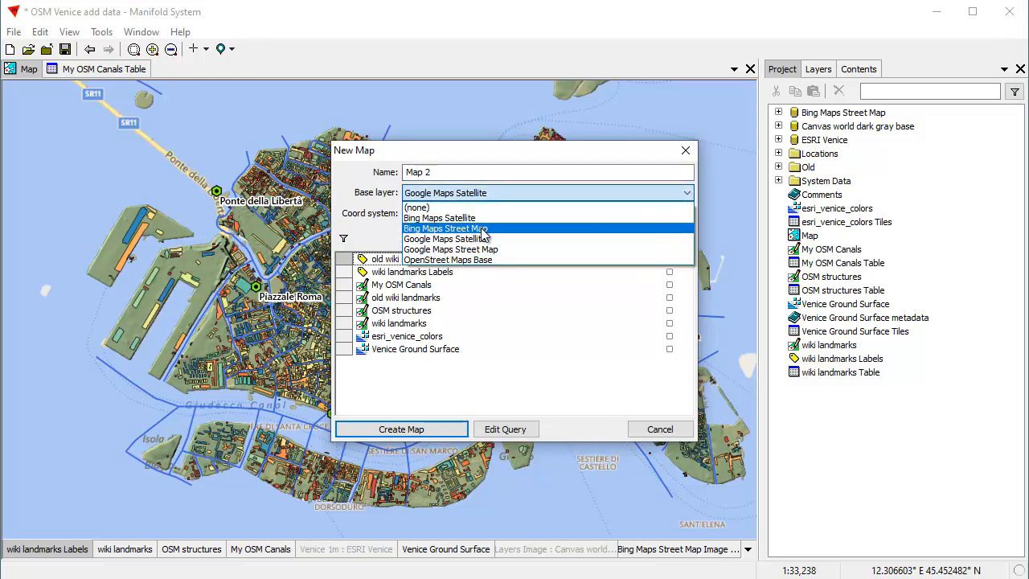
pyautogui.click(483, 232)
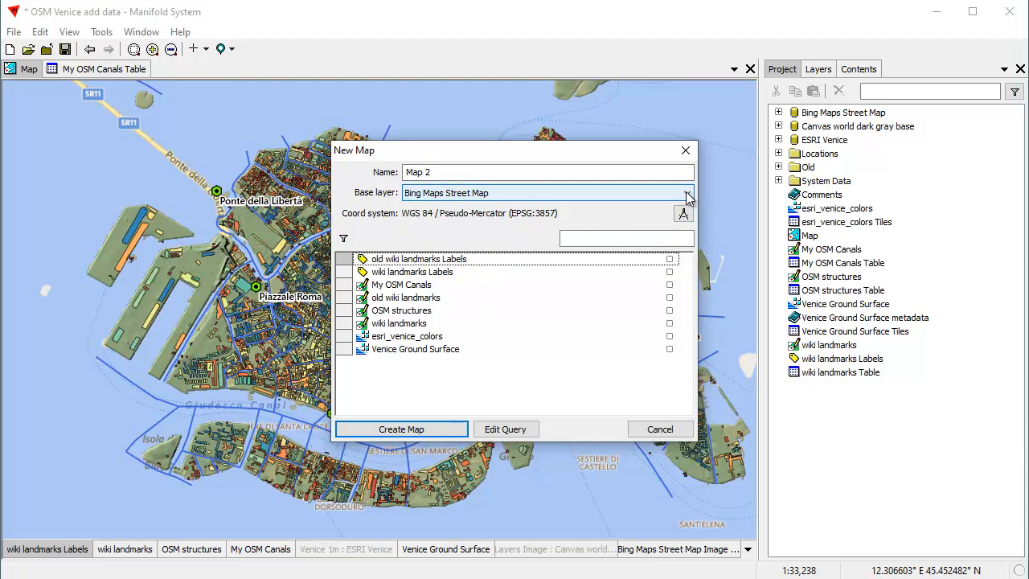
pyautogui.click(688, 195)
pyautogui.click(484, 239)
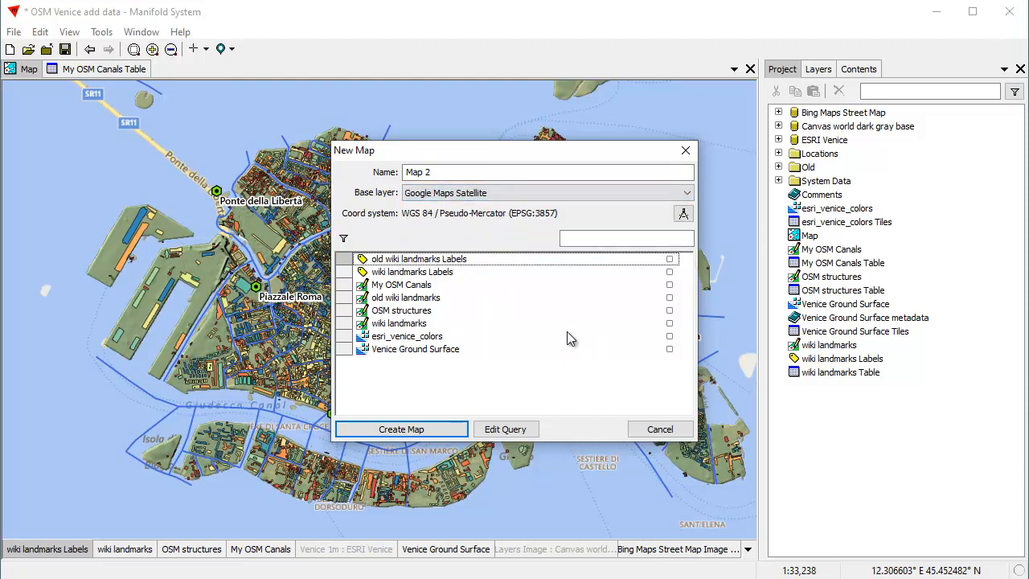
# Step: Include Venice Ground Surface, OSM structures and My OSM Canals in the new map, create it and open it on Venice
pyautogui.click(670, 349)
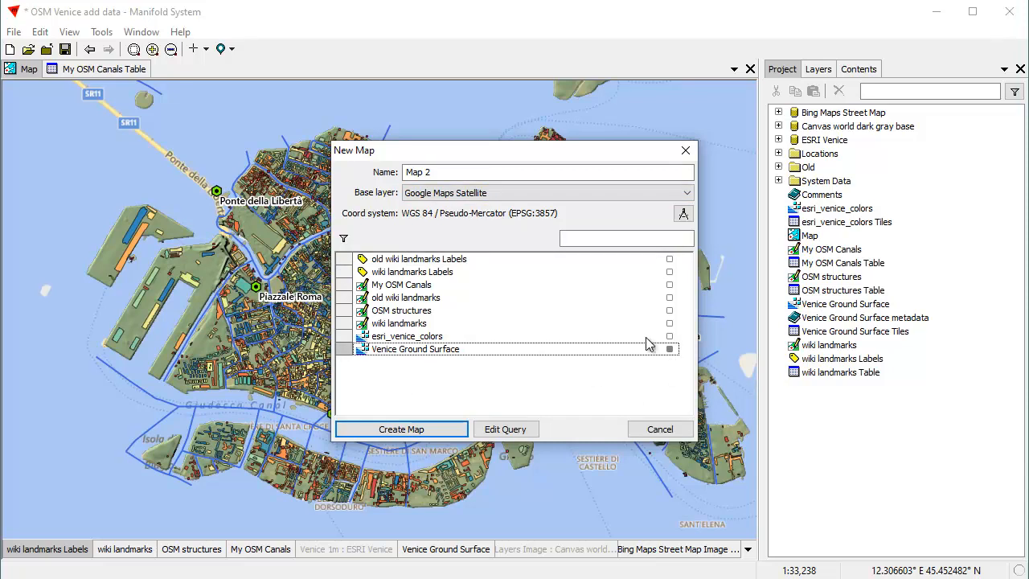
pyautogui.click(670, 311)
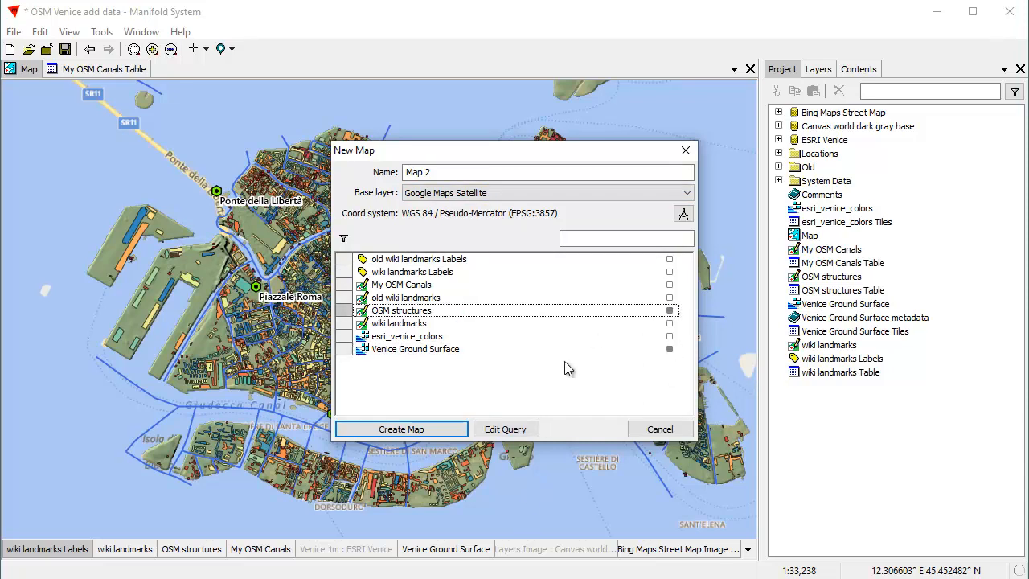
pyautogui.click(670, 285)
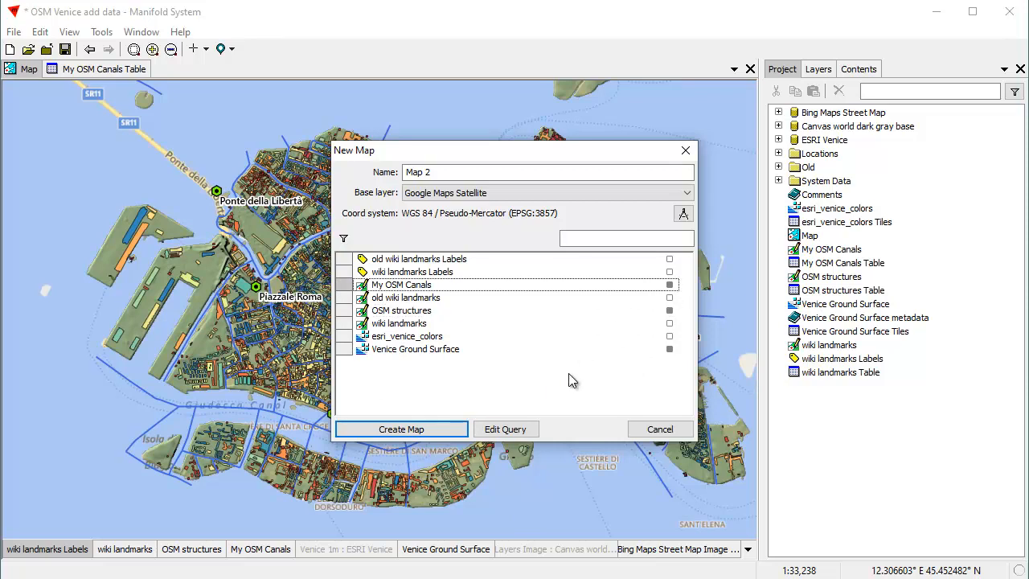
pyautogui.click(402, 429)
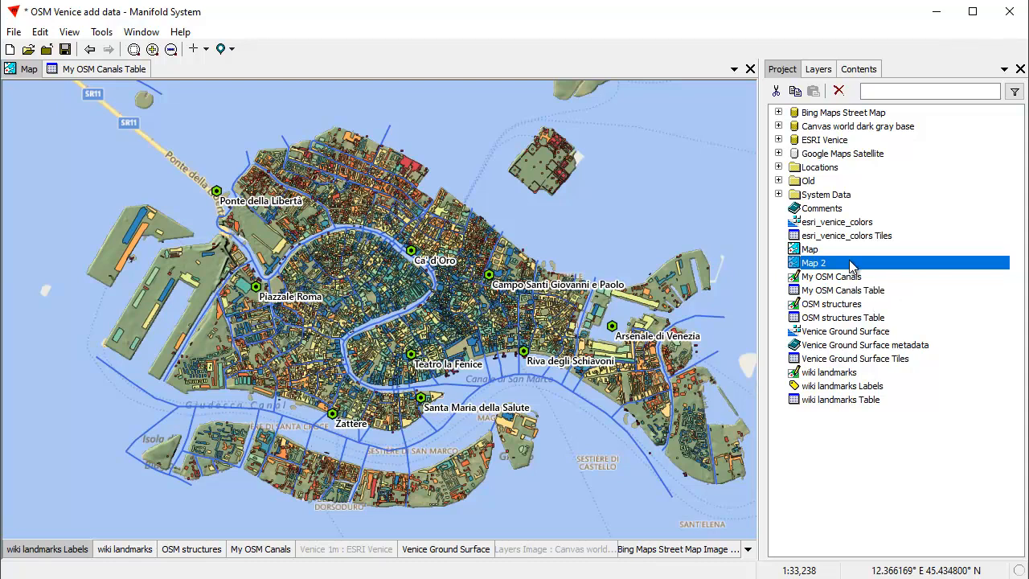
pyautogui.doubleClick(852, 266)
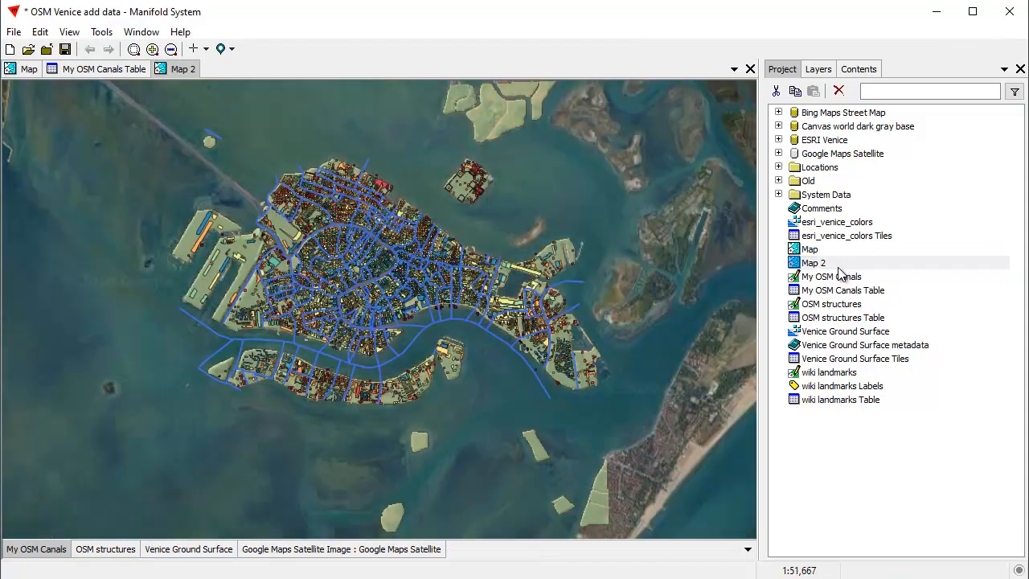
pyautogui.moveTo(153, 158); pyautogui.dragTo(616, 430)
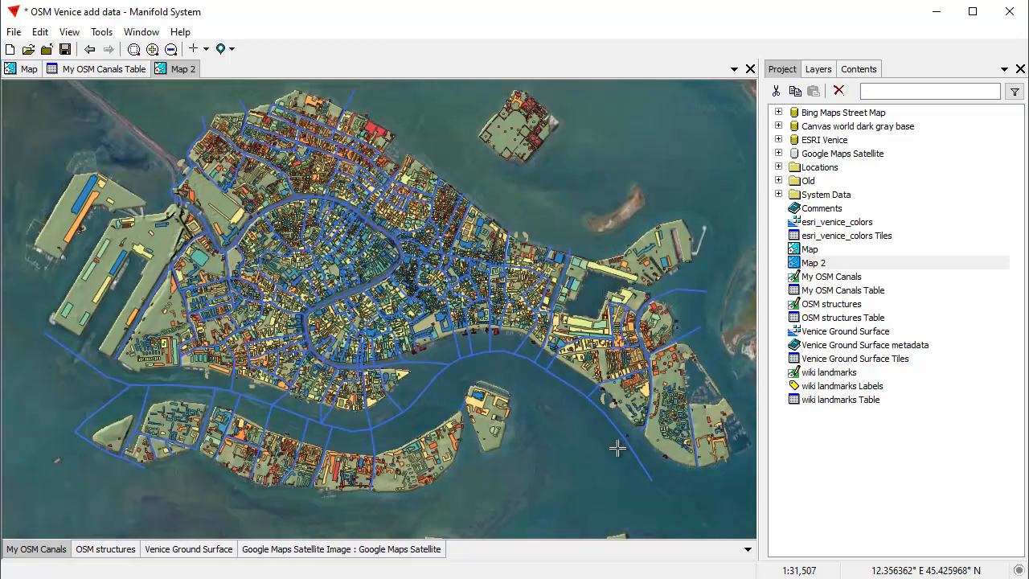
# Step: Add the Layers Image from the Canvas world dark gray base data source to Map 2, directly above the Google Maps Satellite layer
pyautogui.click(410, 554)
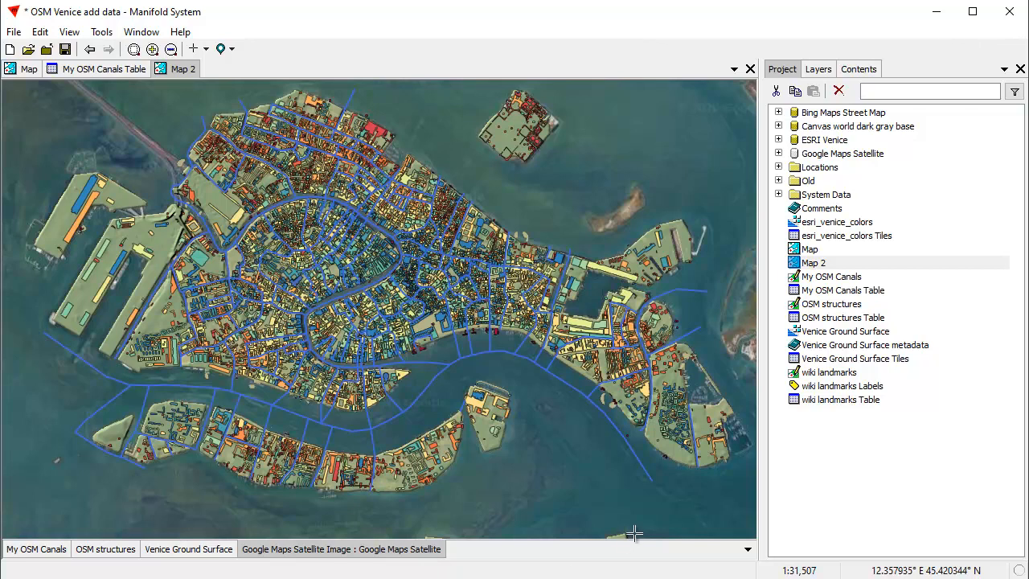
pyautogui.click(778, 126)
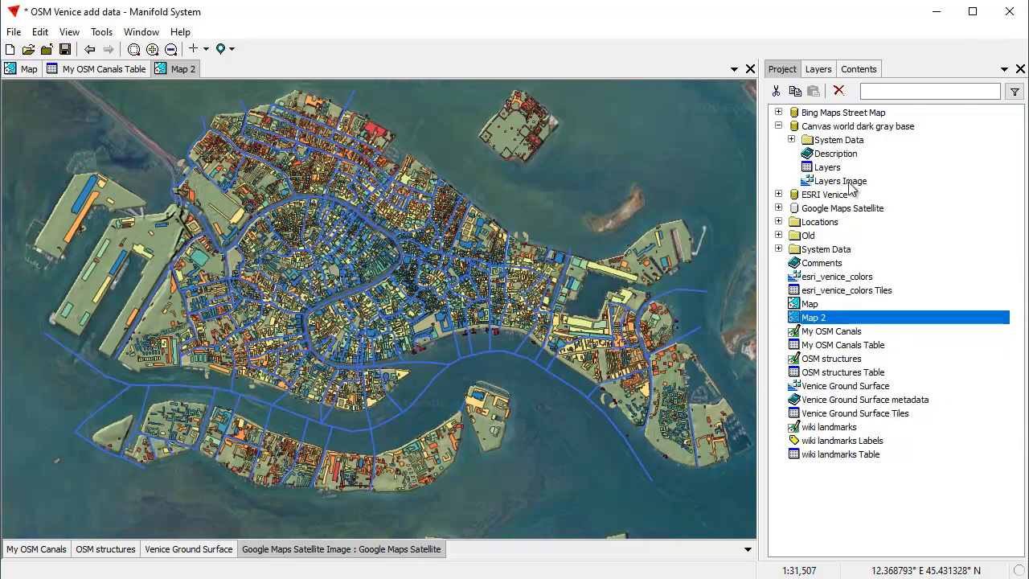
pyautogui.click(853, 184)
pyautogui.moveTo(628, 174); pyautogui.dragTo(626, 174)
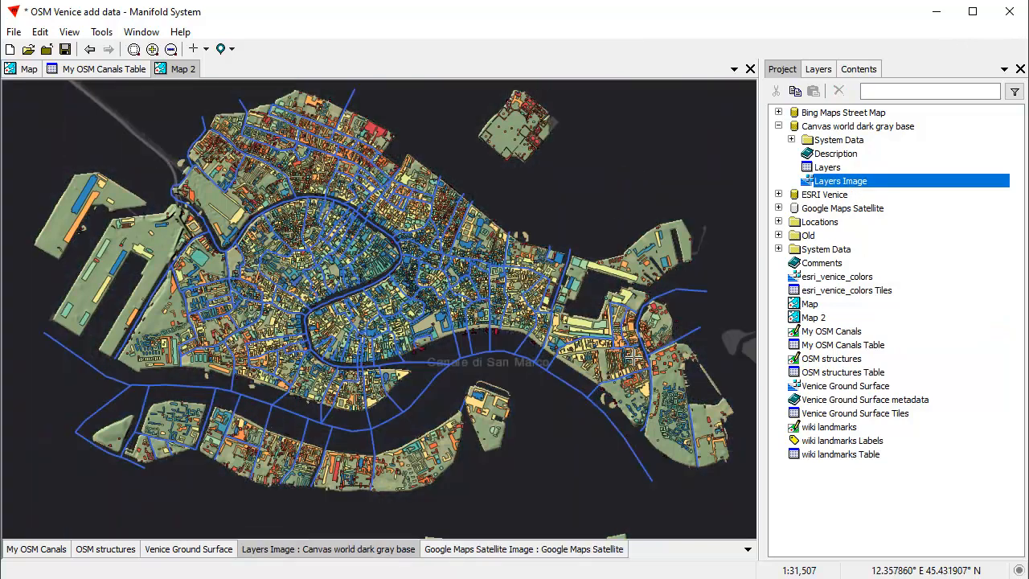
pyautogui.moveTo(242, 174); pyautogui.dragTo(526, 411)
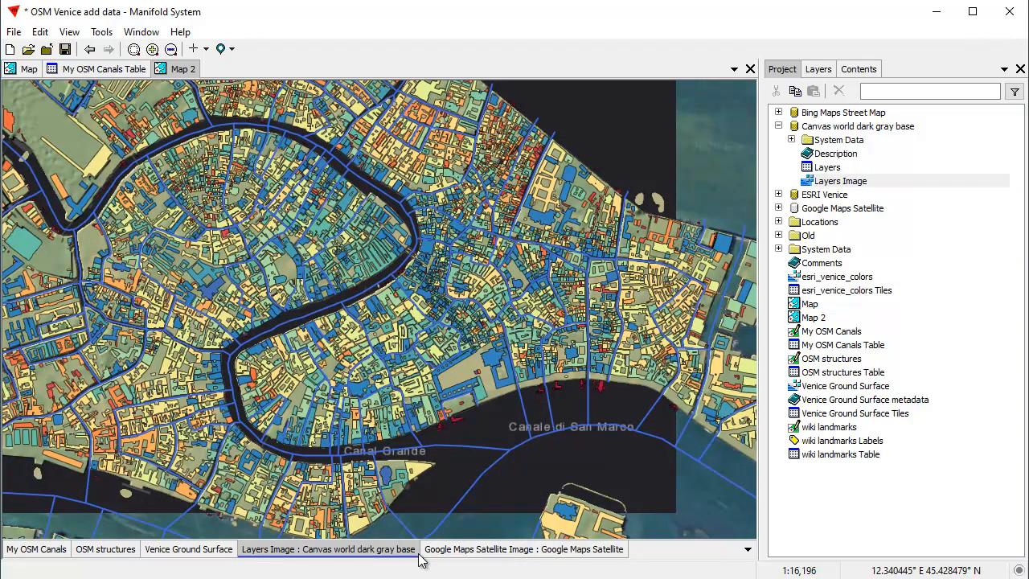
# Step: Turn off the Venice Ground Surface and Google Maps Satellite layers in Map 2, leaving the dark gray base as background
pyautogui.click(205, 554)
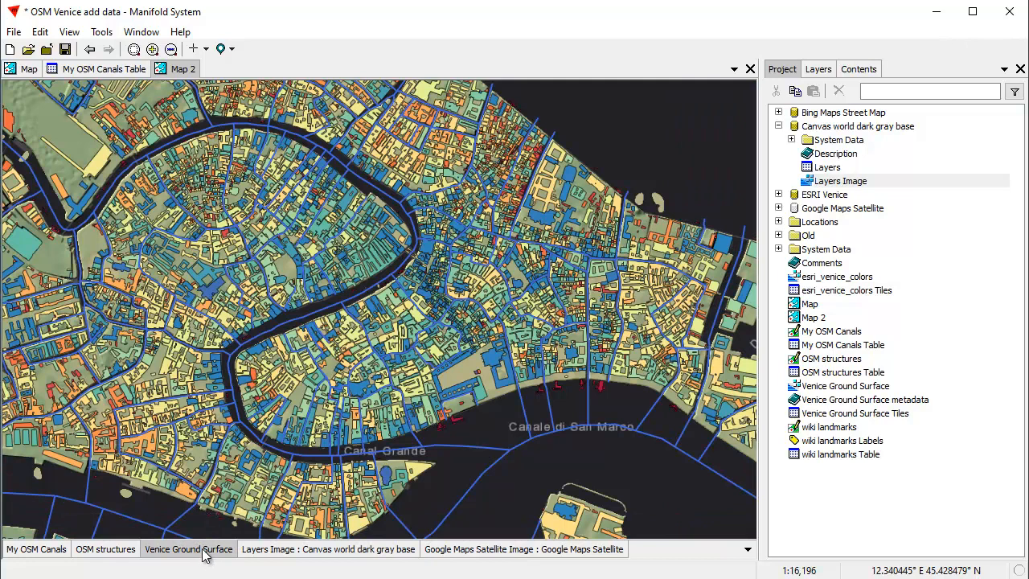
pyautogui.keyDown('shift'); pyautogui.click(204, 554); pyautogui.keyUp('shift')
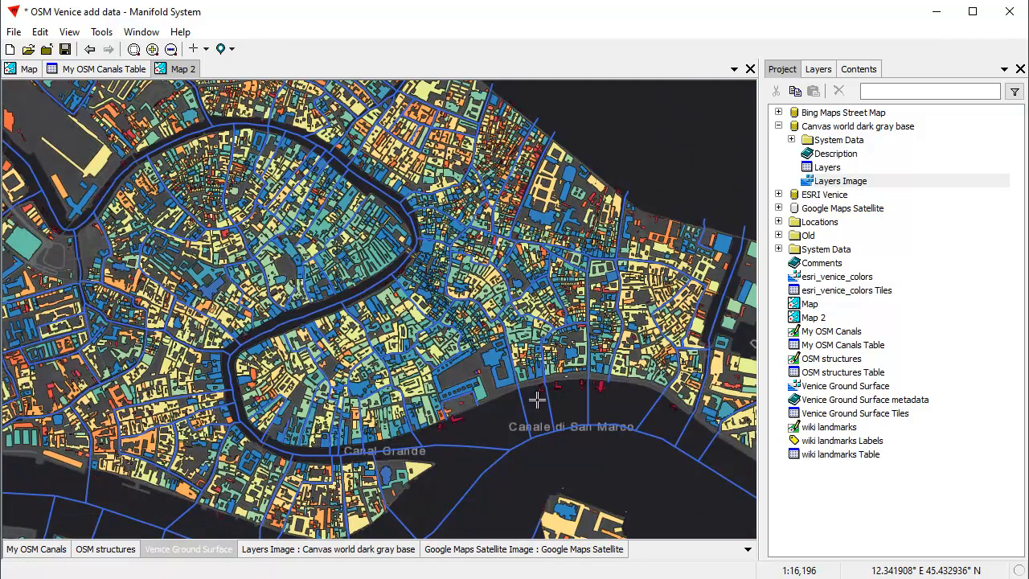
pyautogui.scroll(-1, 504, 342)
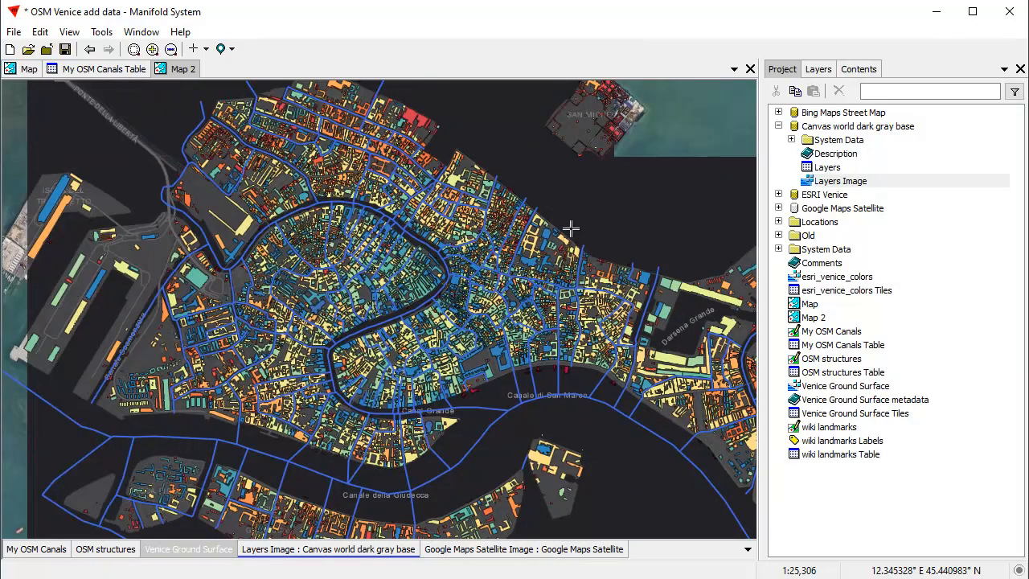
pyautogui.keyDown('shift'); pyautogui.click(553, 550); pyautogui.keyUp('shift')
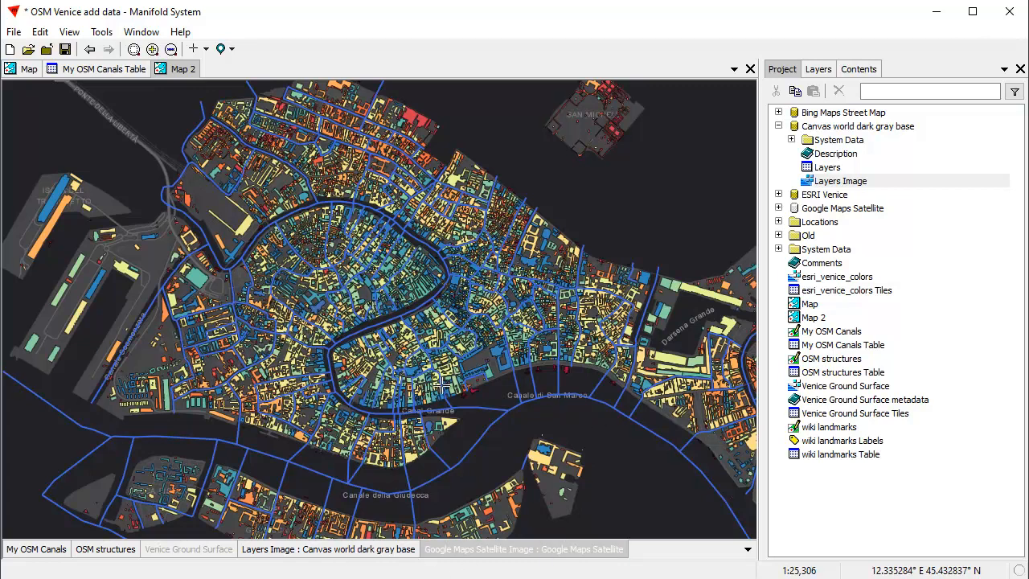
pyautogui.moveTo(267, 292); pyautogui.dragTo(494, 468)
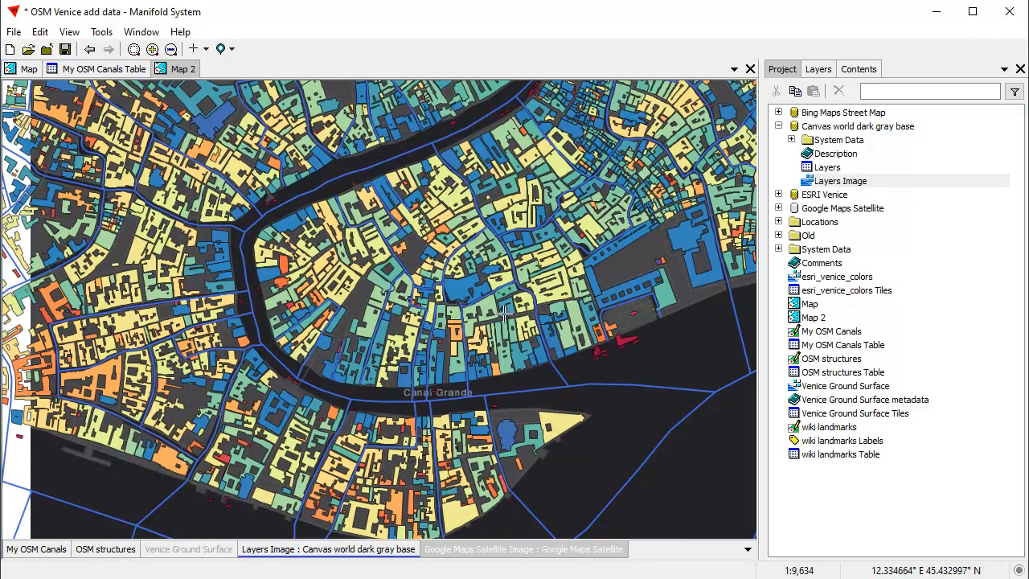
pyautogui.scroll(-1, 505, 320)
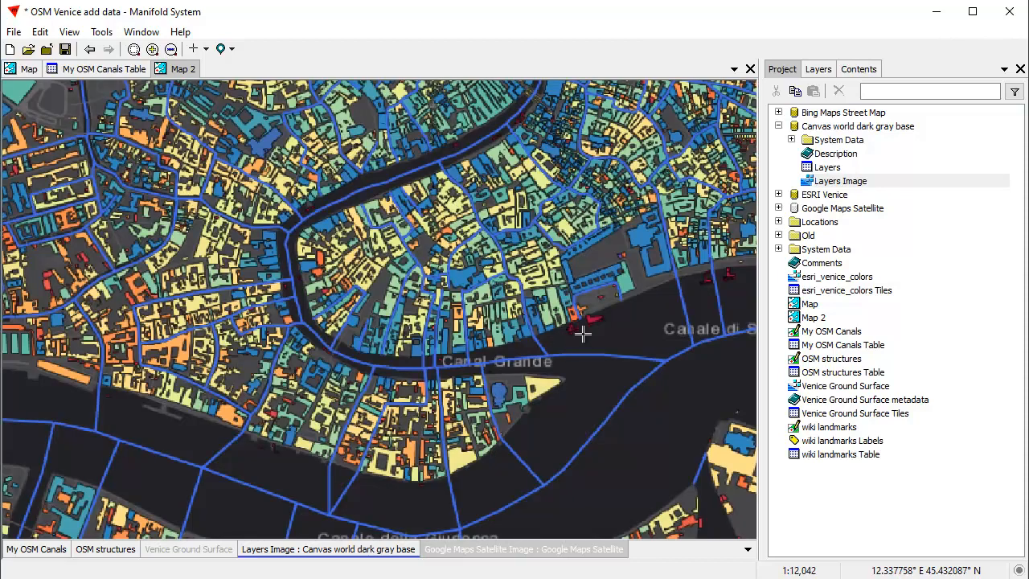
pyautogui.moveTo(583, 334); pyautogui.dragTo(490, 360)
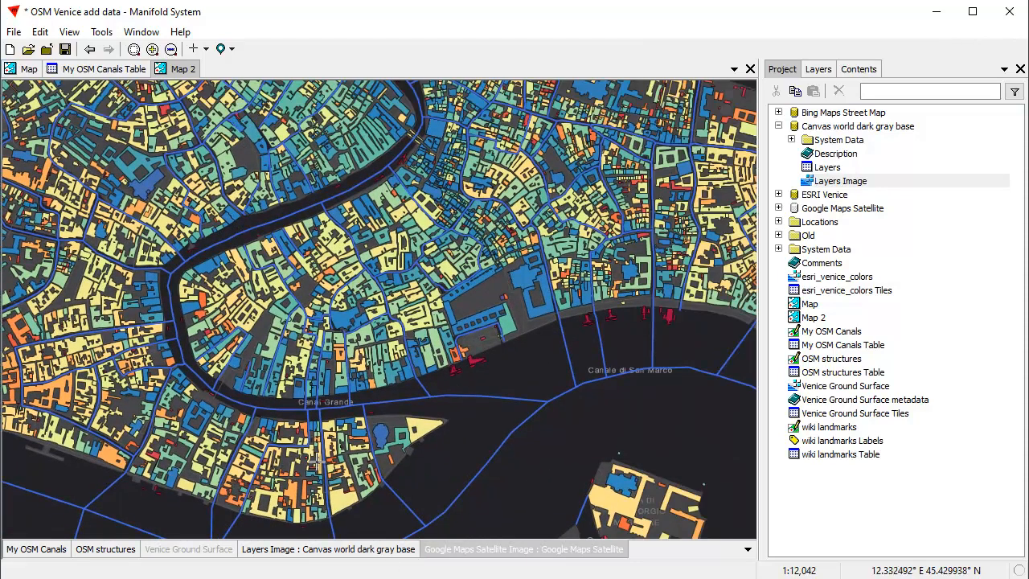
# Step: In Map 2, turn off the dark gray base and OSM structures layers and turn on Google Maps Satellite over the island
pyautogui.moveTo(421, 273); pyautogui.dragTo(498, 231)
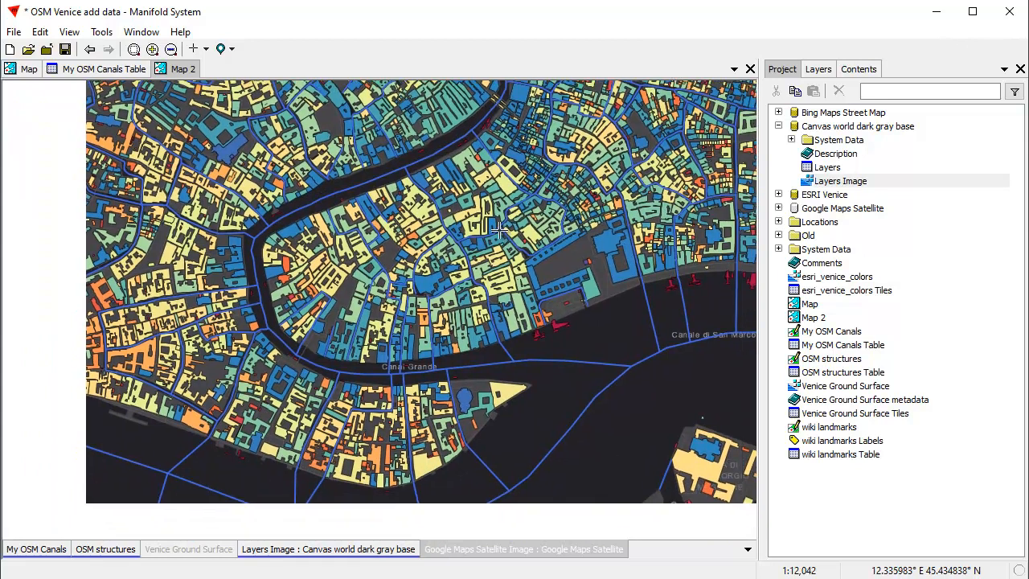
pyautogui.moveTo(623, 382); pyautogui.dragTo(528, 394)
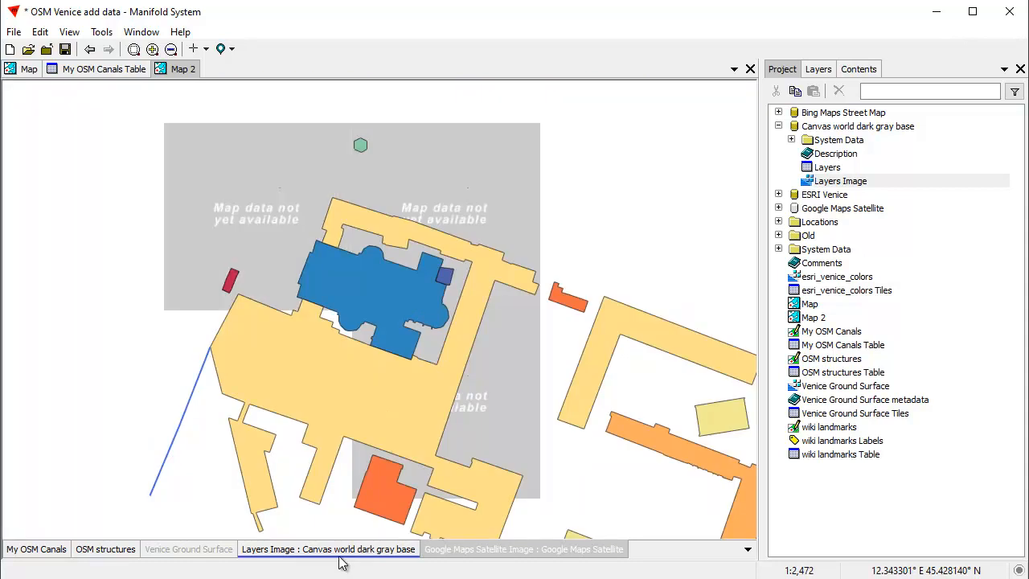
pyautogui.keyDown('shift'); pyautogui.click(363, 554); pyautogui.keyUp('shift')
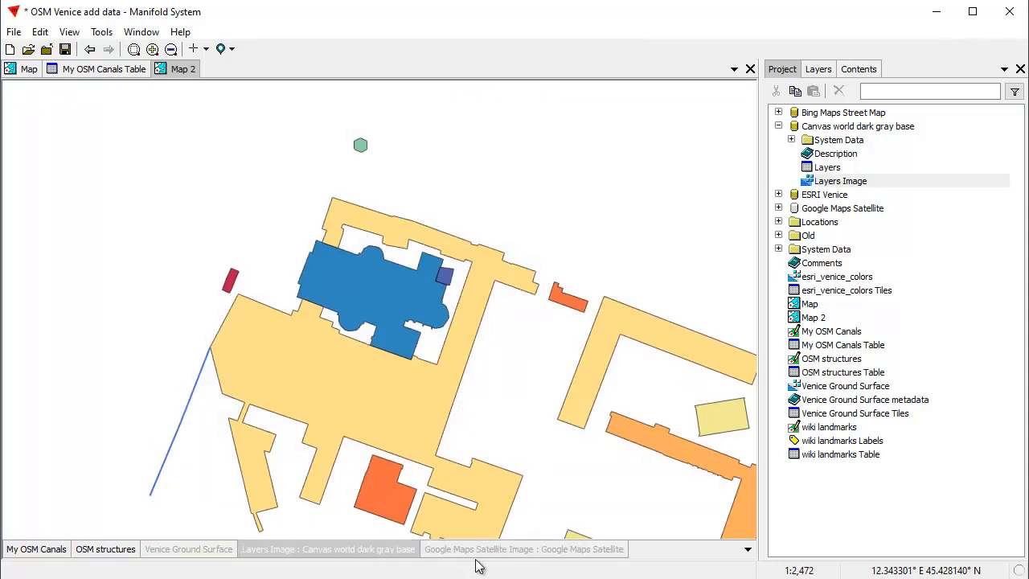
pyautogui.keyDown('shift'); pyautogui.click(478, 551); pyautogui.keyUp('shift')
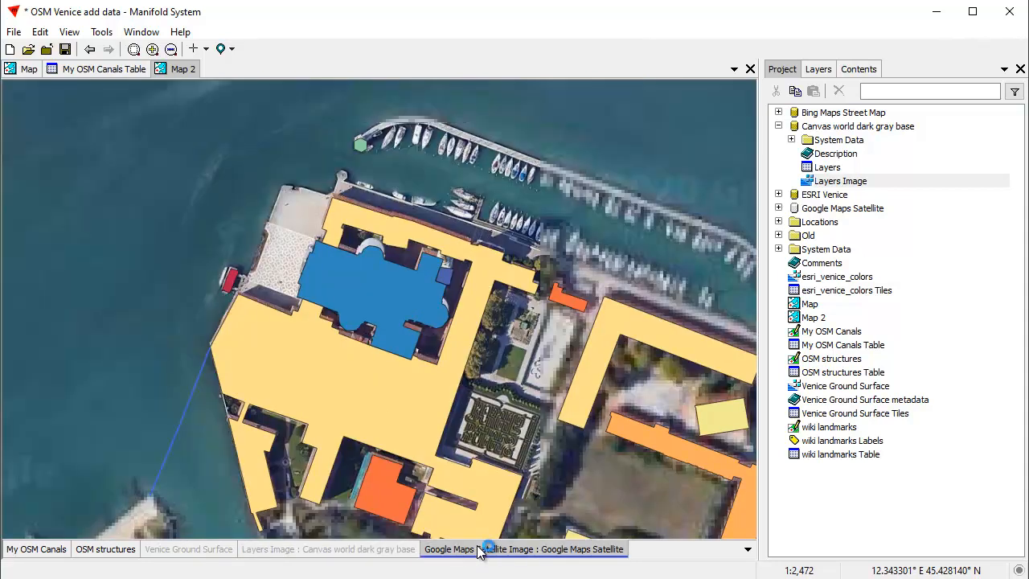
pyautogui.keyDown('shift'); pyautogui.click(103, 552); pyautogui.keyUp('shift')
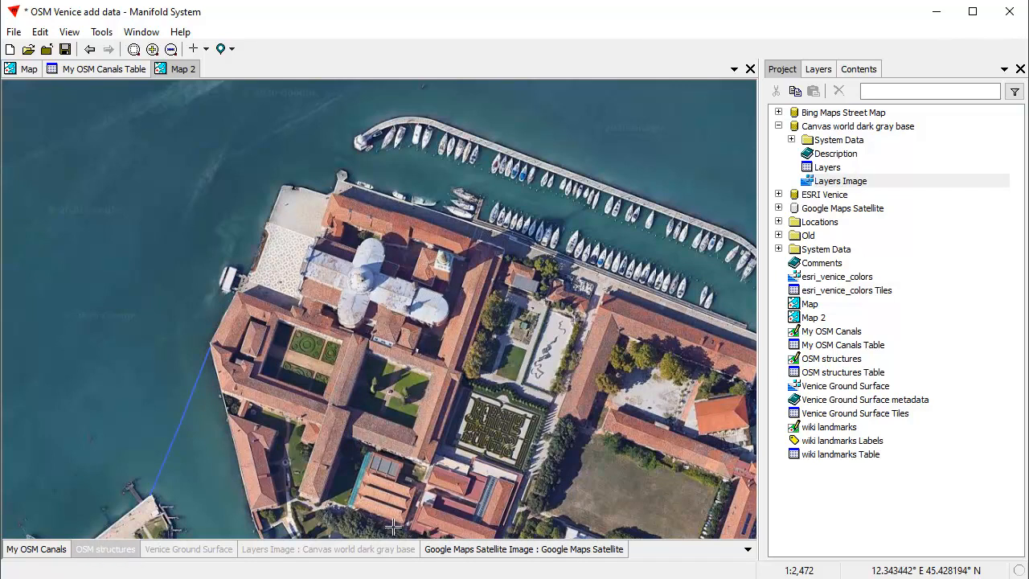
# Step: Save the close-up view of the island's hedge maze as a location and inspect the location's definition
pyautogui.moveTo(439, 364); pyautogui.dragTo(552, 468)
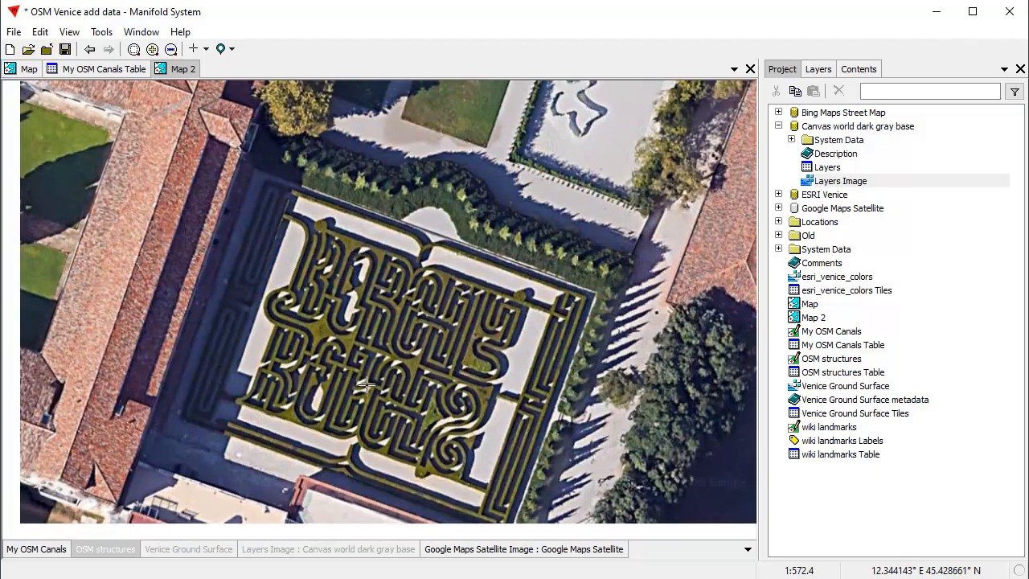
pyautogui.click(228, 49)
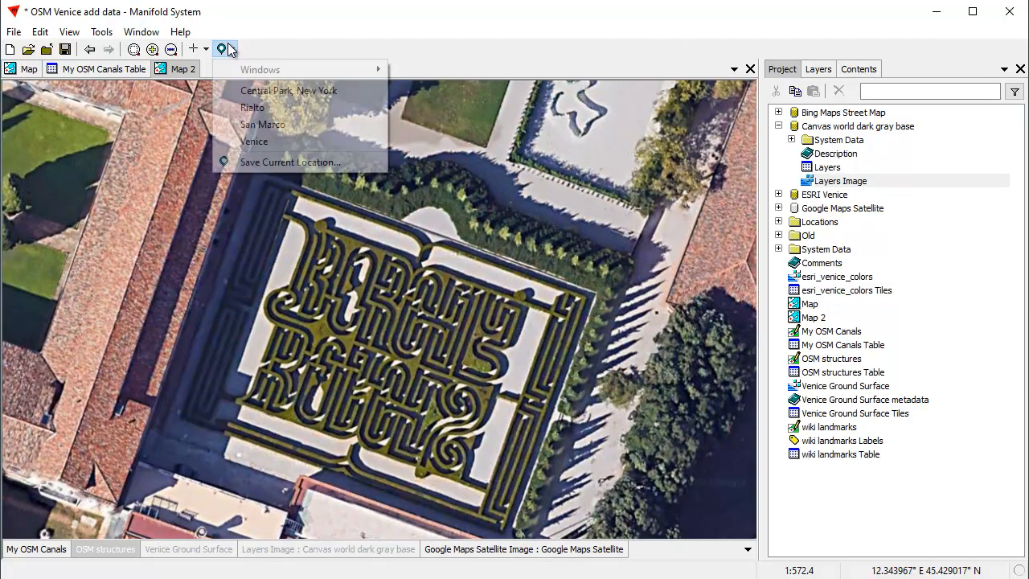
pyautogui.click(288, 162)
pyautogui.doubleClick(848, 307)
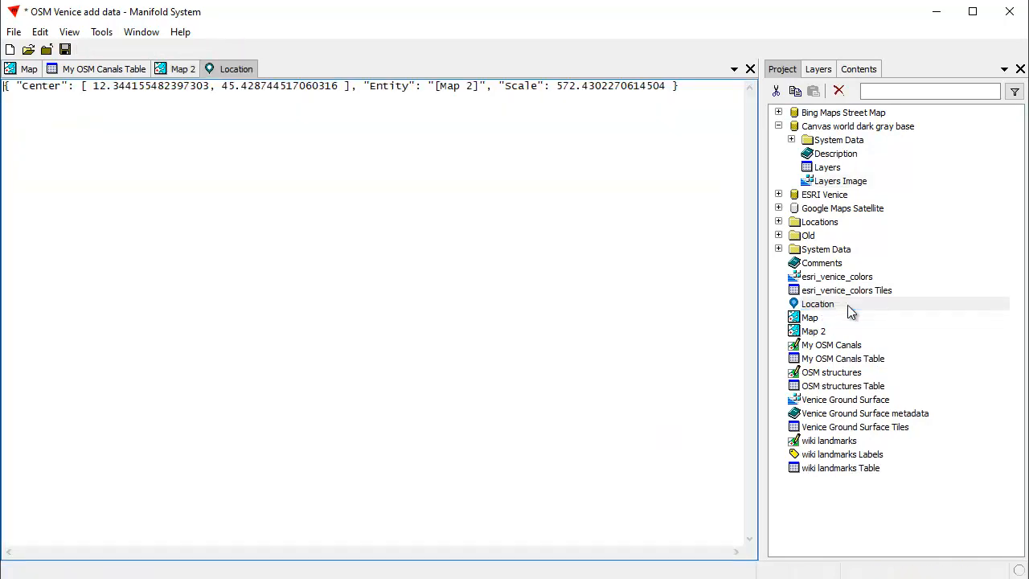
pyautogui.click(751, 70)
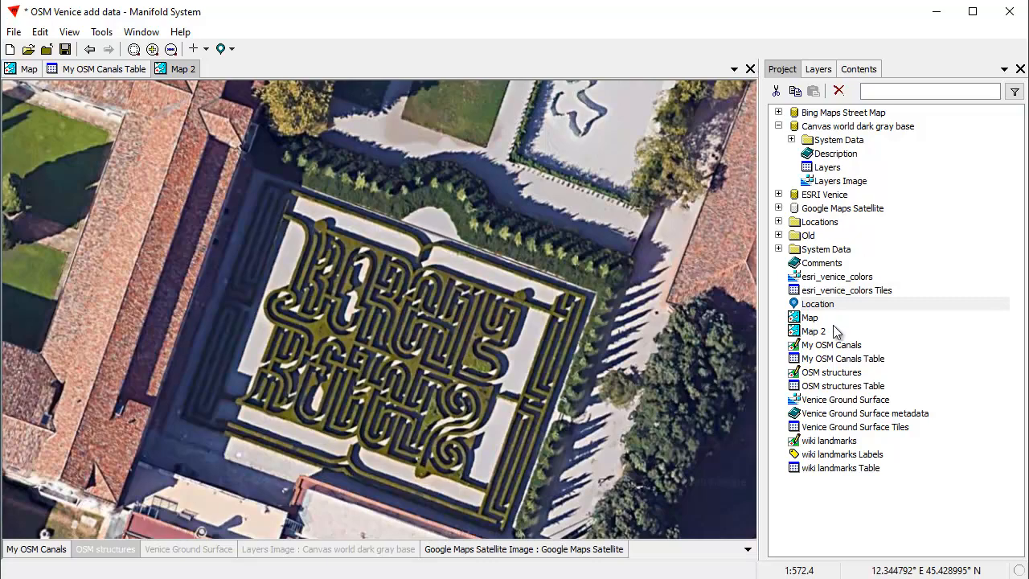
# Step: Rename the saved location Venice Maze and store it in the Locations folder
pyautogui.click(831, 306)
pyautogui.click(824, 307)
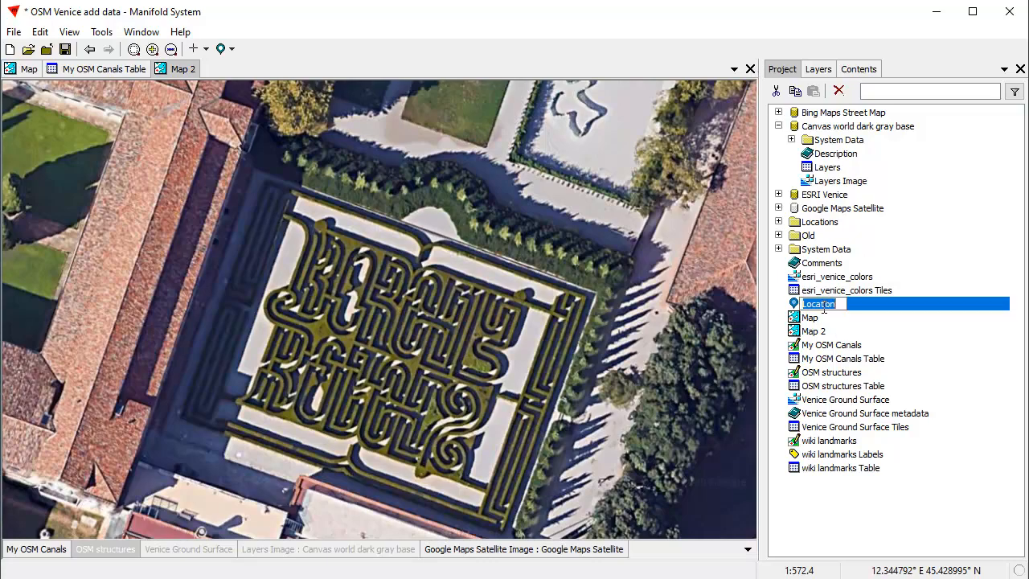
pyautogui.write('Venice Maze')
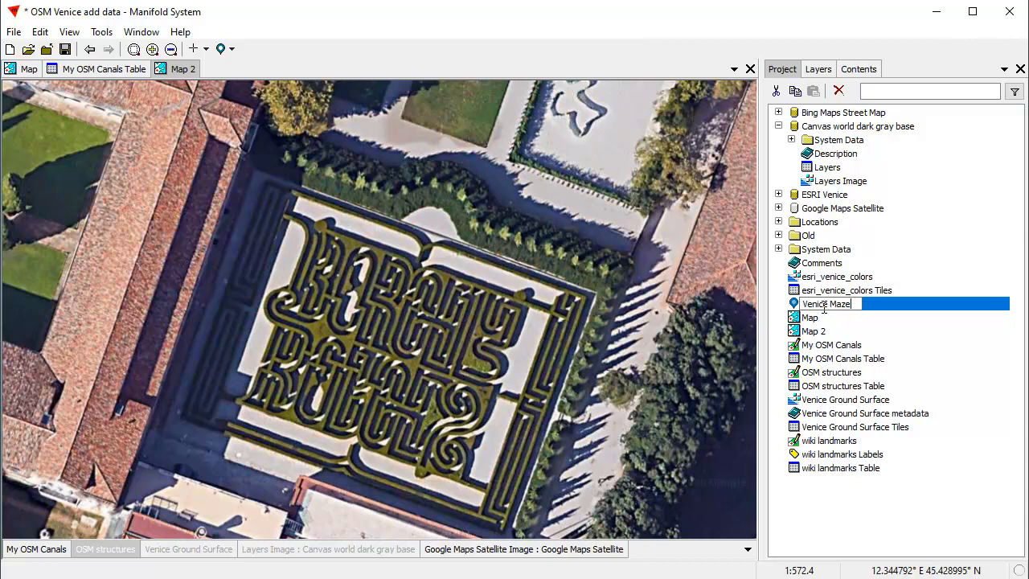
pyautogui.press('Return')
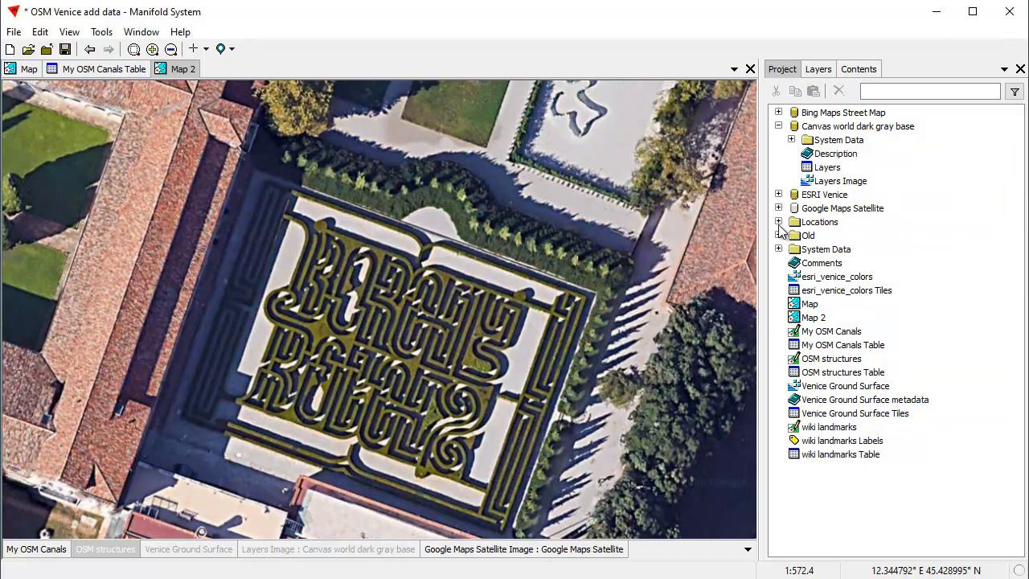
pyautogui.click(779, 223)
pyautogui.click(778, 223)
# Step: View the saved locations Central Park, New York, San Marco, Venice and Venice Maze in Map 2, and look around the maze
pyautogui.click(233, 49)
pyautogui.click(273, 90)
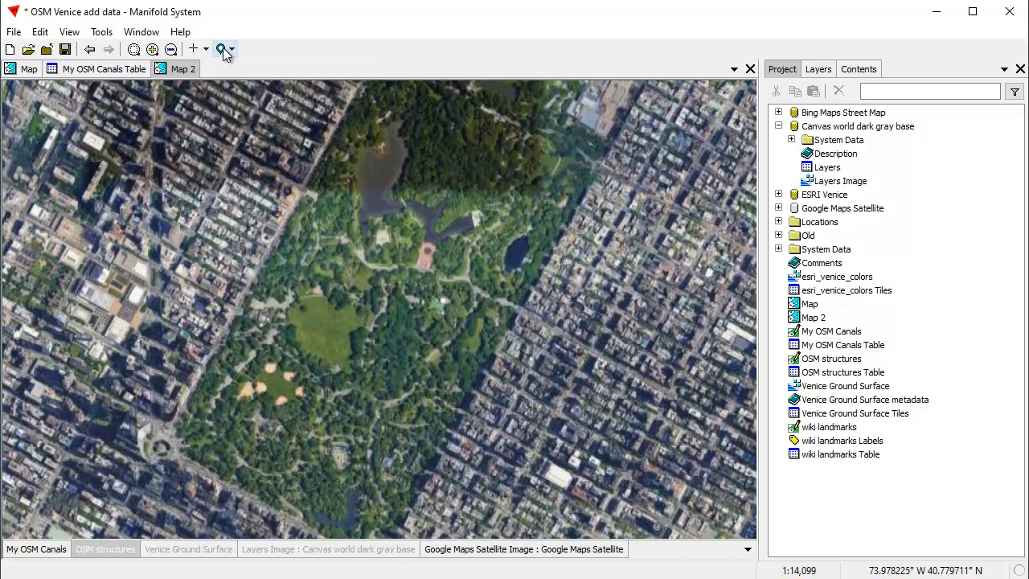
pyautogui.click(224, 49)
pyautogui.click(278, 123)
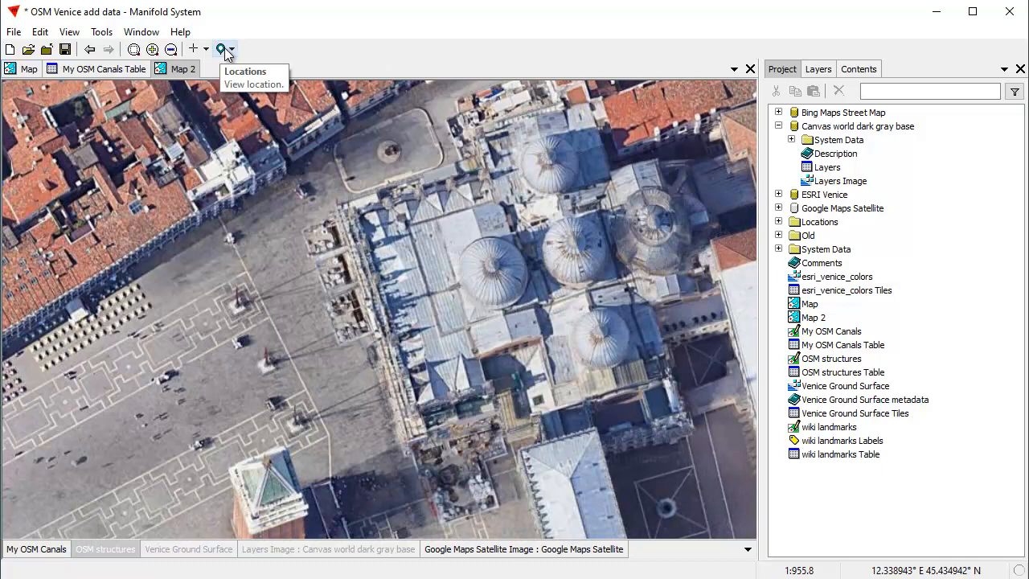
pyautogui.click(226, 50)
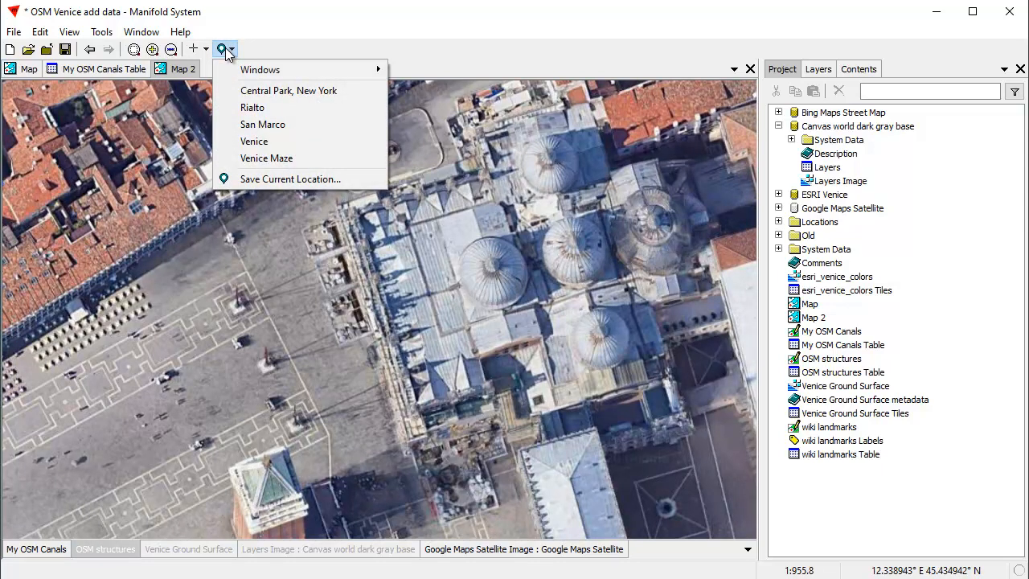
pyautogui.click(255, 141)
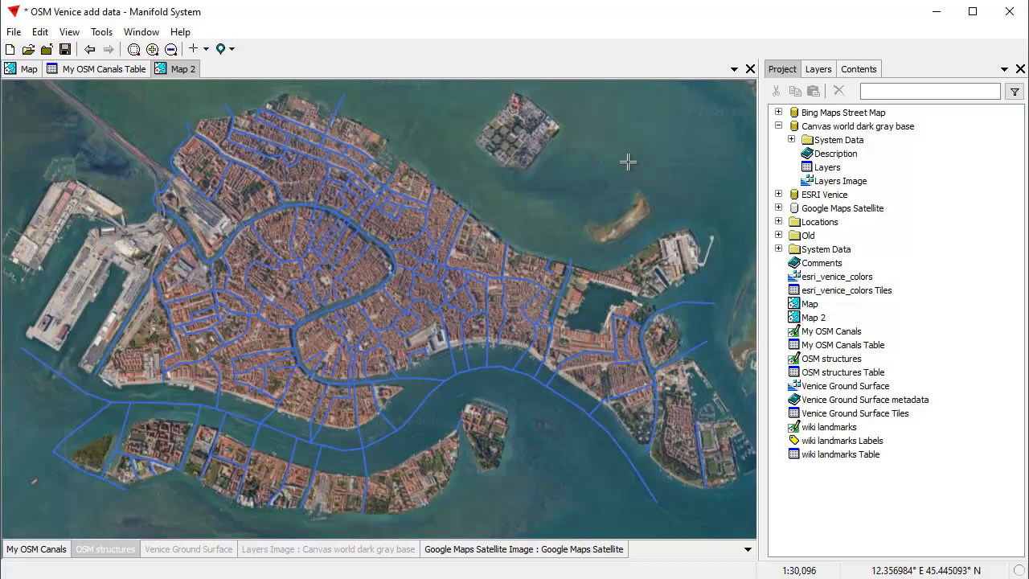
pyautogui.click(226, 49)
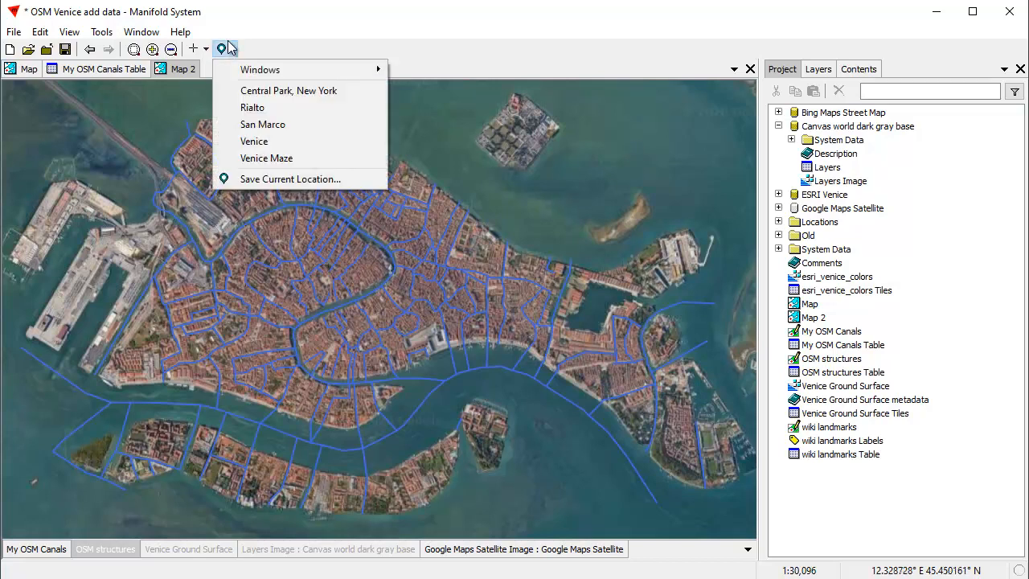
pyautogui.click(269, 158)
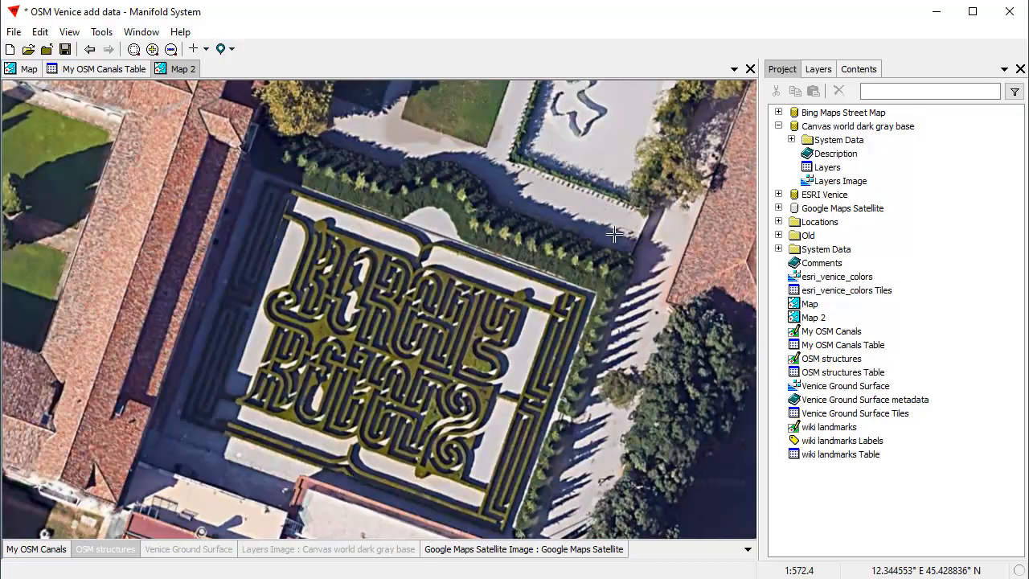
pyautogui.moveTo(450, 368); pyautogui.dragTo(476, 328)
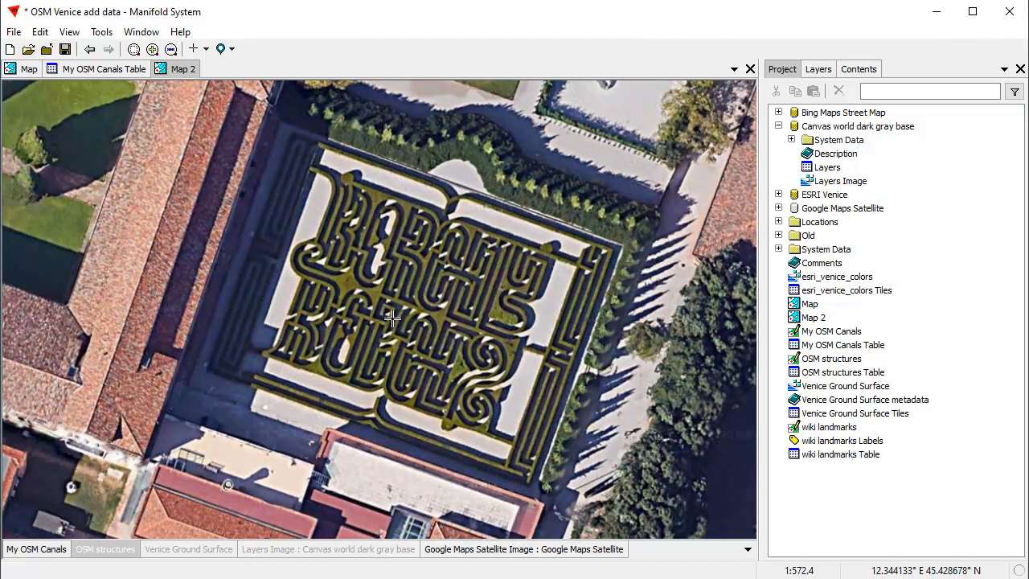
pyautogui.scroll(-2, 389, 314)
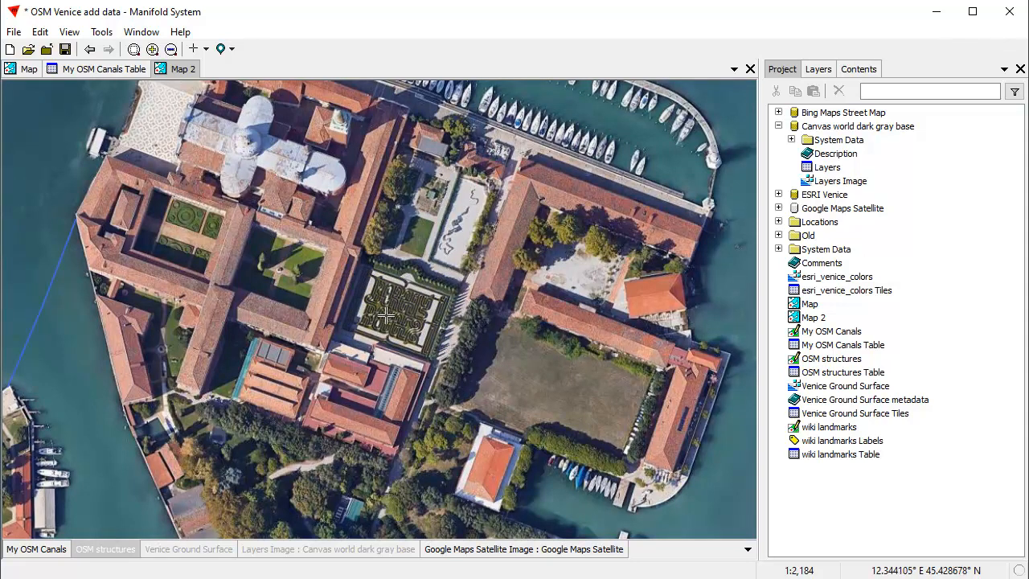
pyautogui.scroll(1, 387, 314)
pyautogui.scroll(1, 387, 315)
pyautogui.scroll(1, 529, 228)
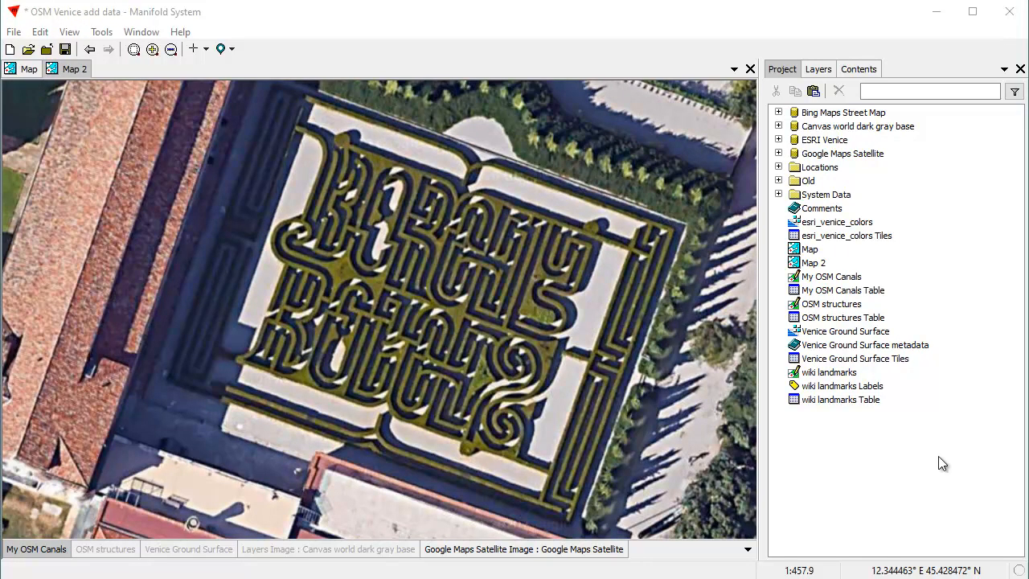
# Step: Examine the Canals drawing and Canals Table inside the ESRI Venice data source
pyautogui.click(778, 140)
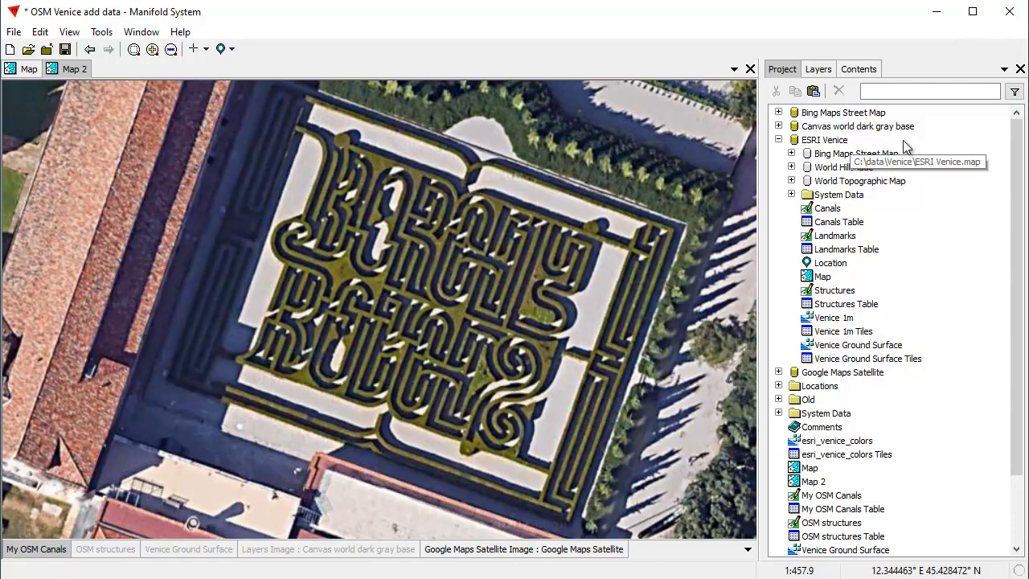
pyautogui.click(832, 211)
pyautogui.keyDown('ctrl'); pyautogui.click(844, 223); pyautogui.keyUp('ctrl')
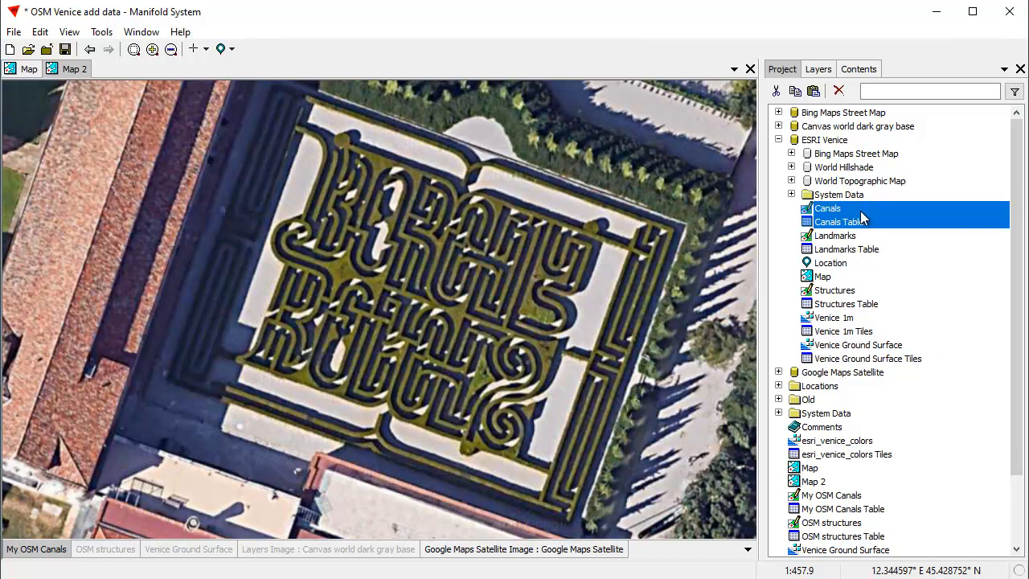
pyautogui.click(779, 140)
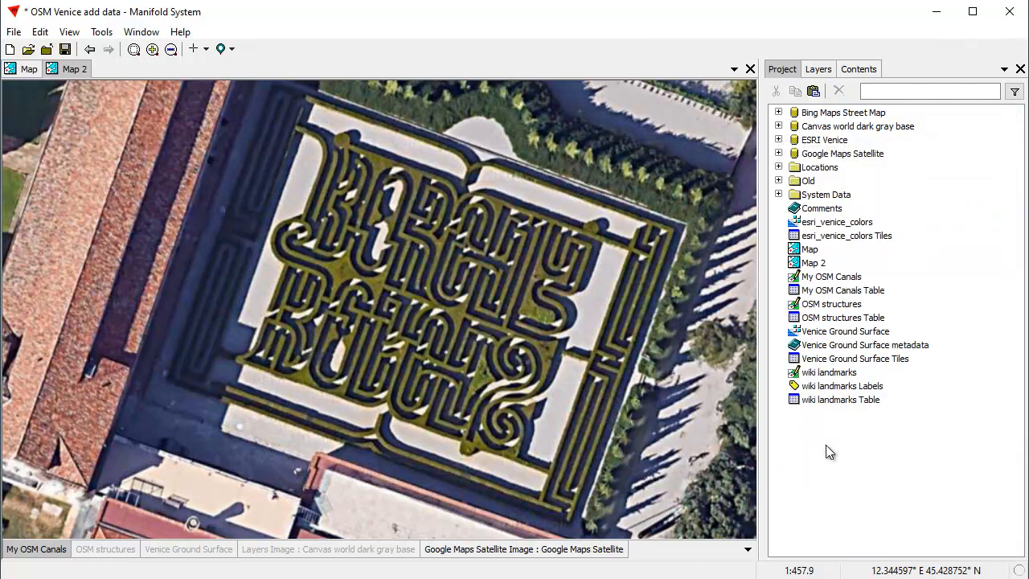
# Step: Copy My OSM Canals and My OSM Canals Table into the ESRI Venice data source and save the project
pyautogui.click(837, 279)
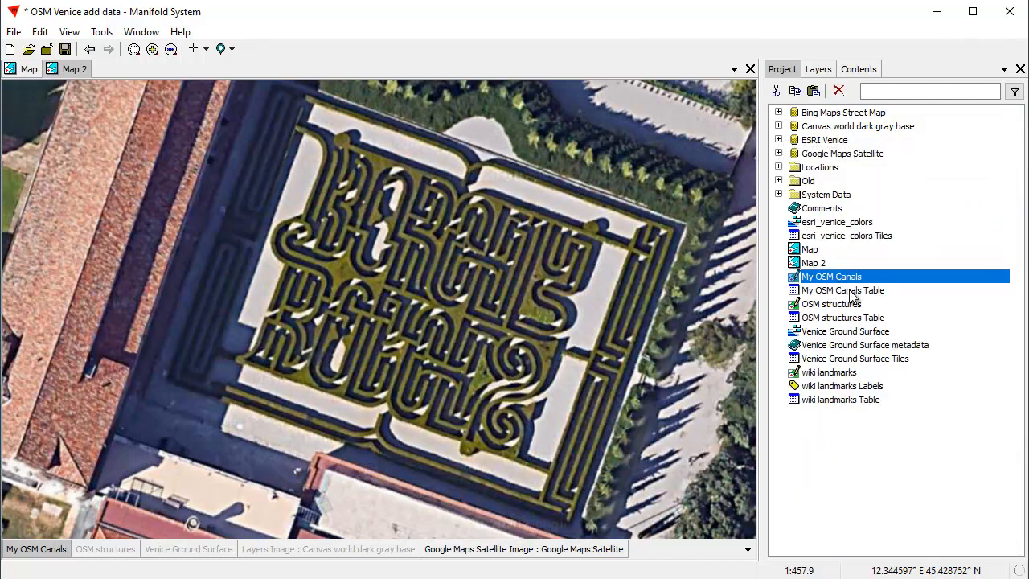
pyautogui.keyDown('ctrl'); pyautogui.click(845, 292); pyautogui.keyUp('ctrl')
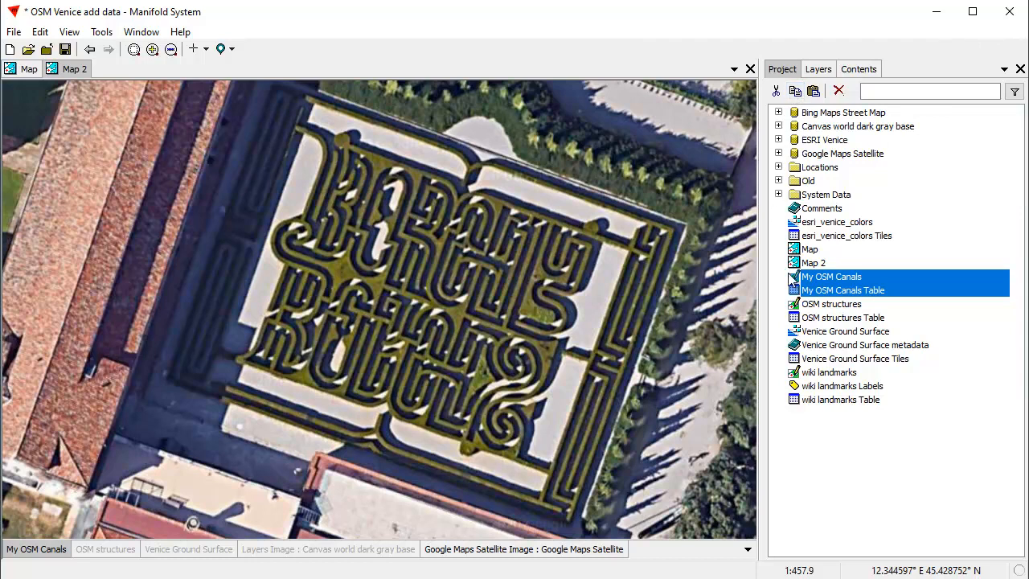
pyautogui.click(779, 141)
pyautogui.rightClick(897, 236)
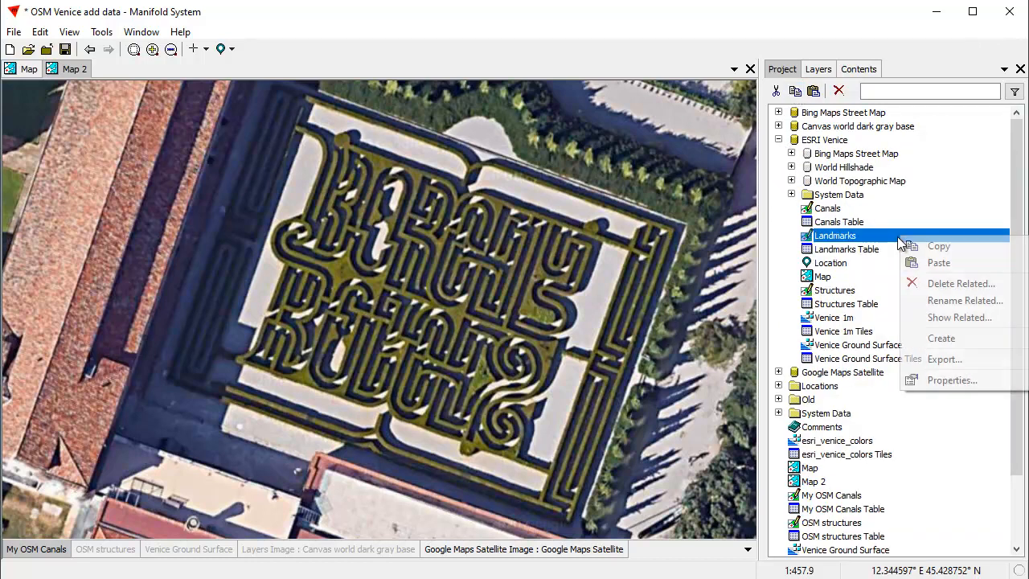
pyautogui.click(932, 265)
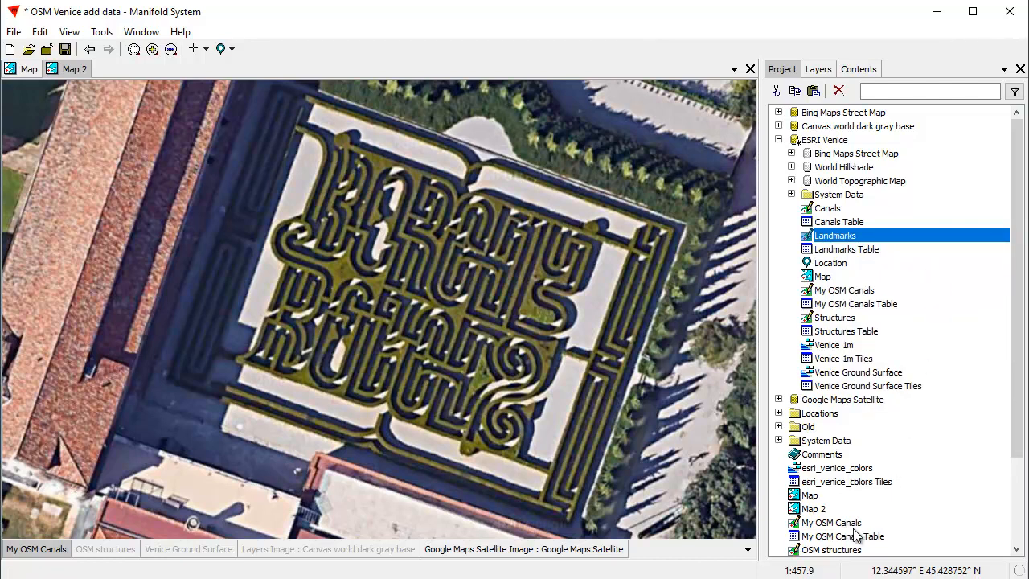
pyautogui.click(877, 292)
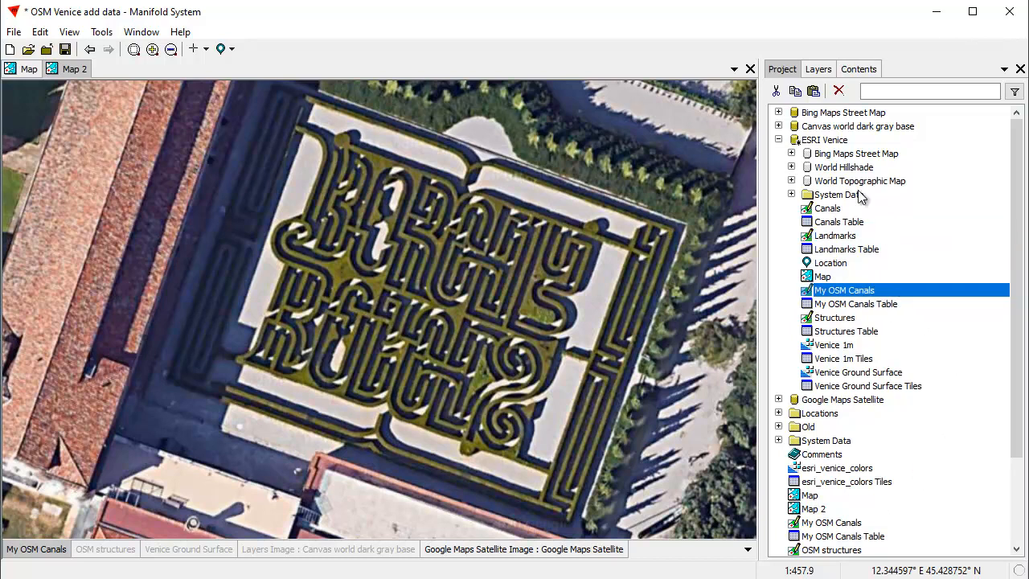
pyautogui.click(65, 49)
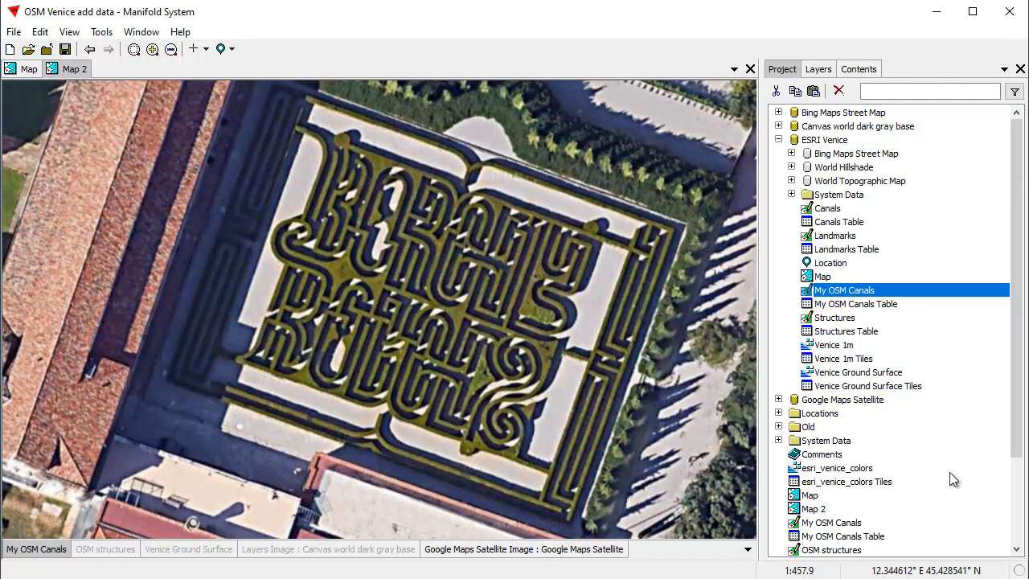
pyautogui.click(778, 139)
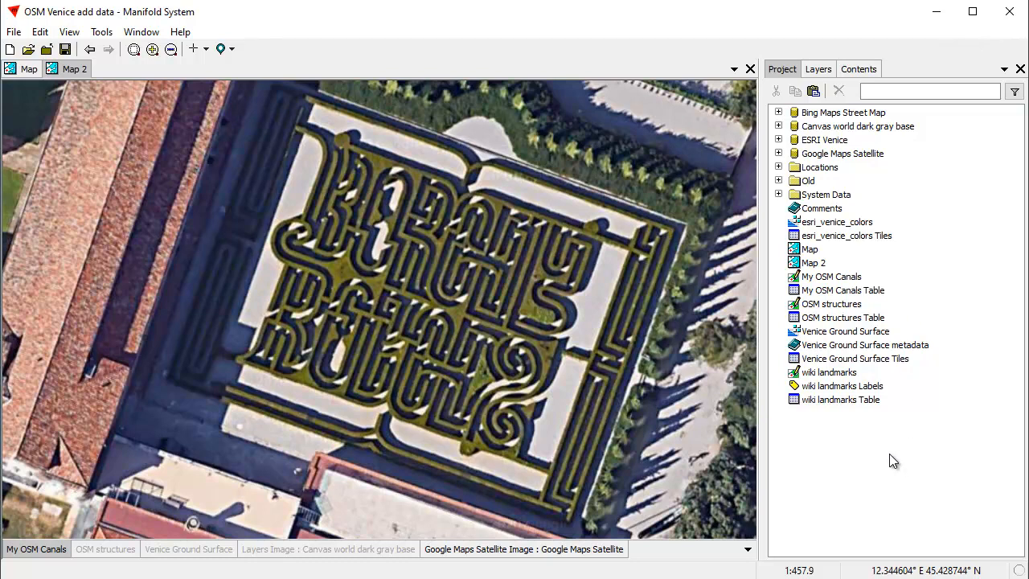
# Step: Export the main project's My OSM Canals drawing as the SHP file My OSM Canals in the C:\data\Venice folder
pyautogui.rightClick(826, 278)
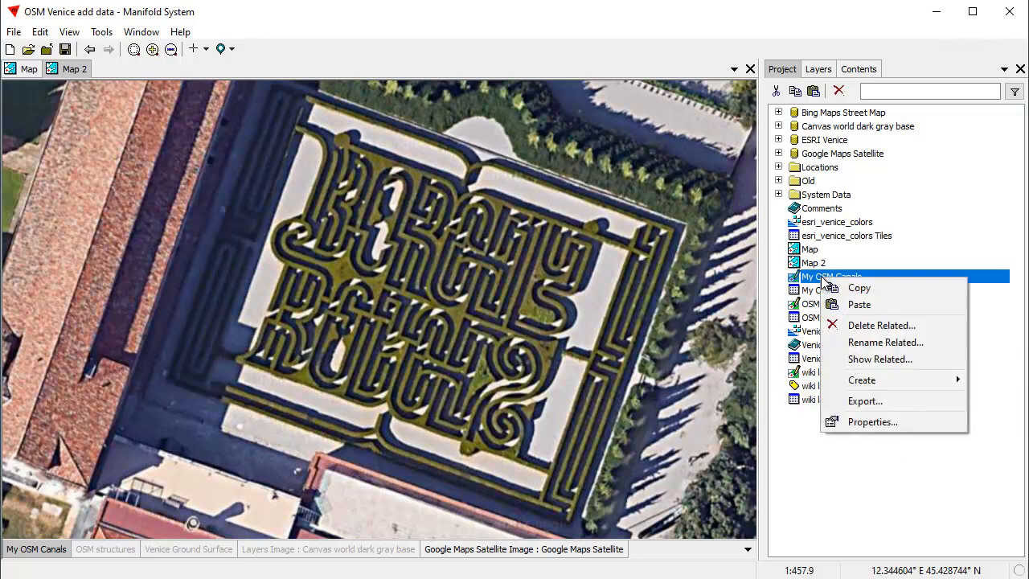
pyautogui.click(860, 402)
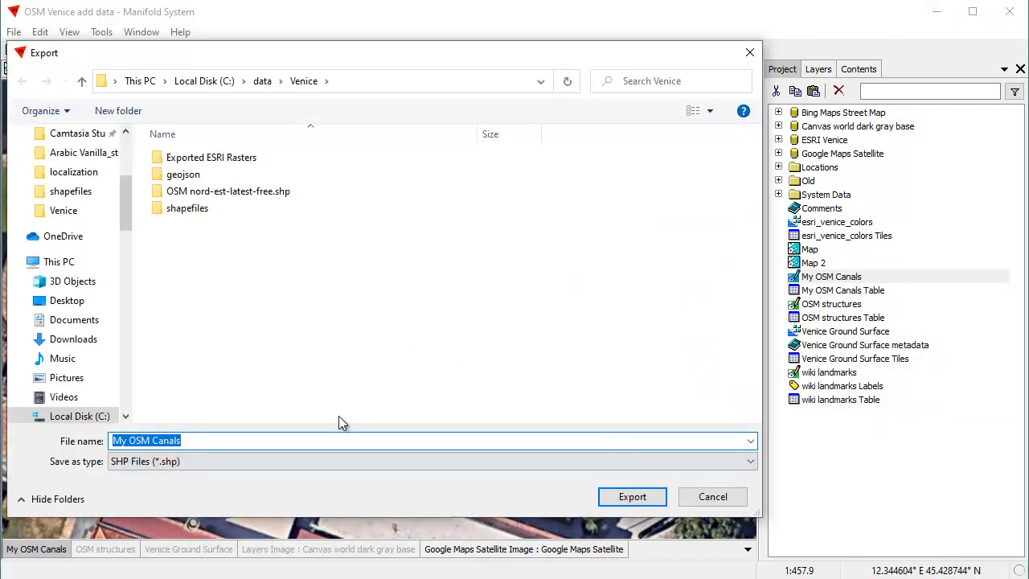
pyautogui.click(753, 462)
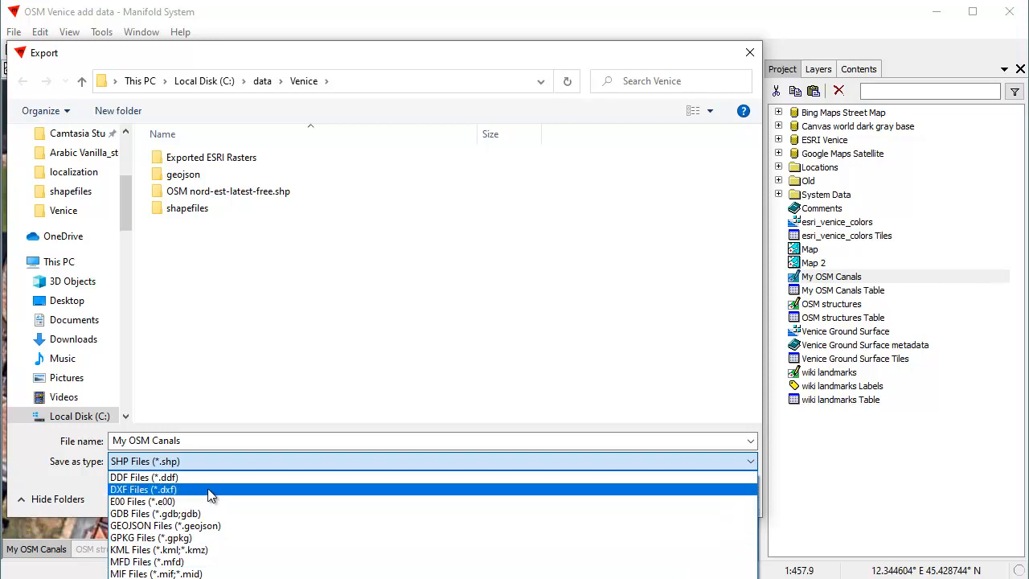
pyautogui.click(201, 461)
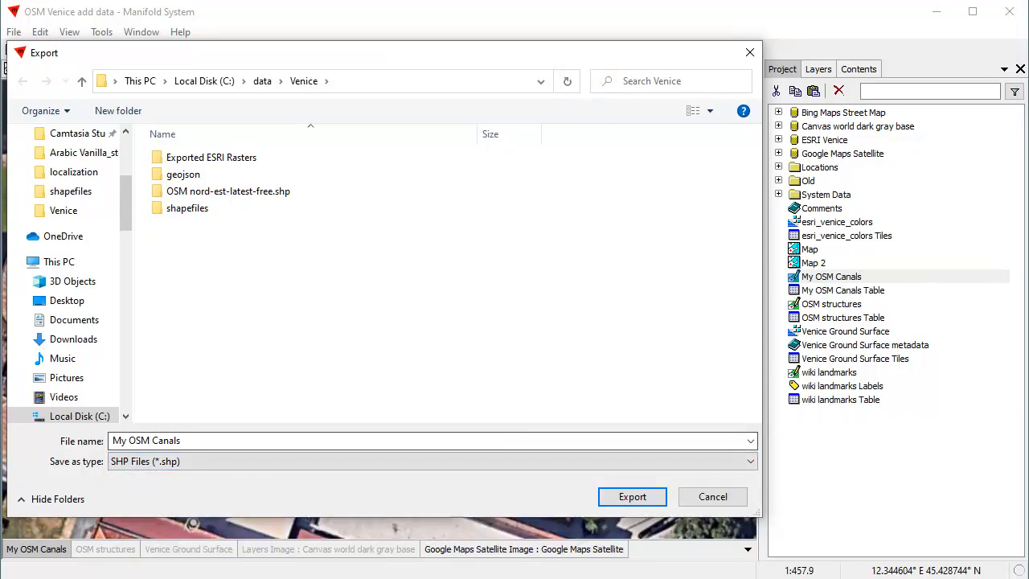
pyautogui.click(640, 496)
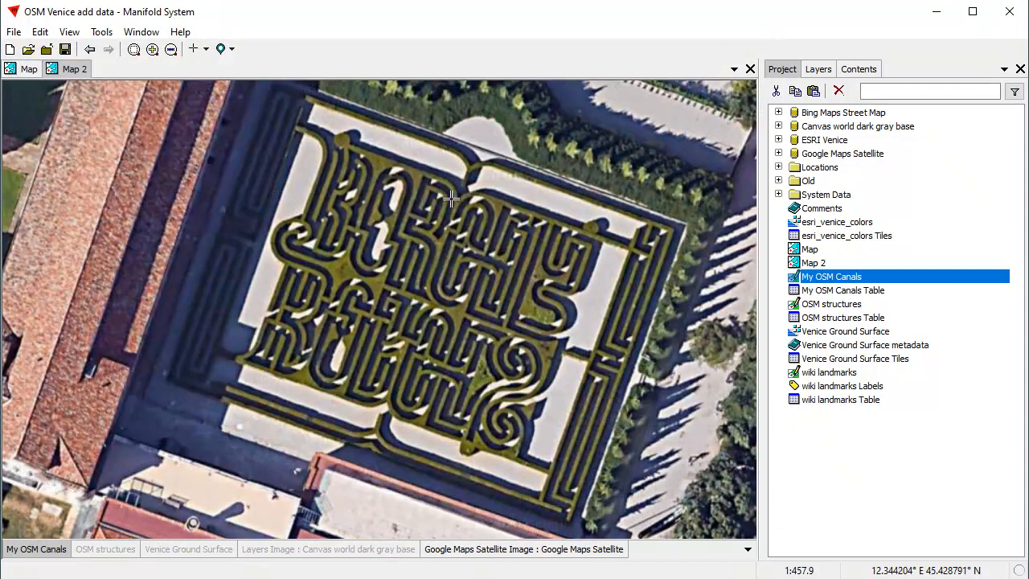